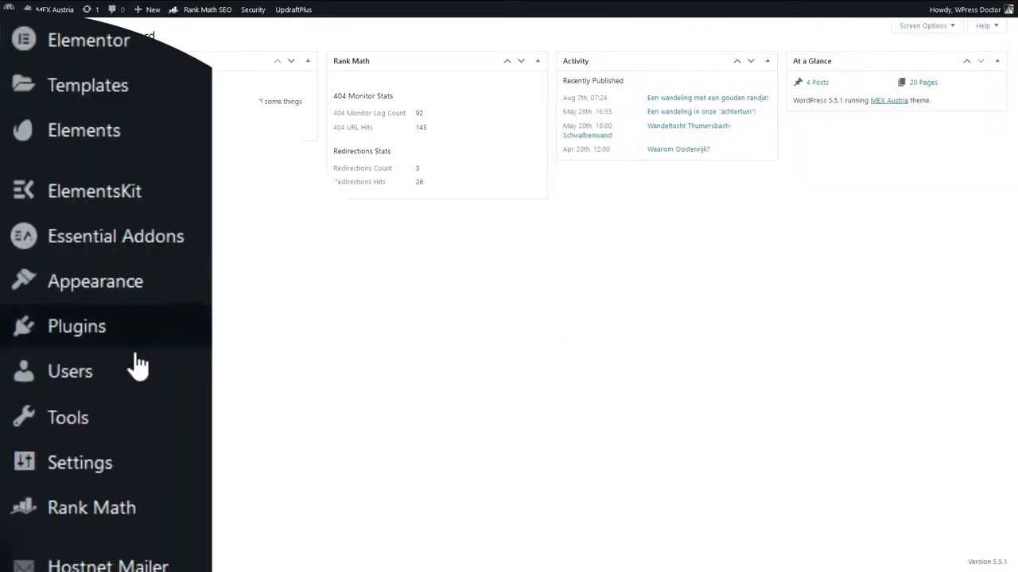
Find 'caldera forms' in the plugin directory, then install and activate Caldera Forms.
mouse_move(46, 388)
left_click(290, 368)
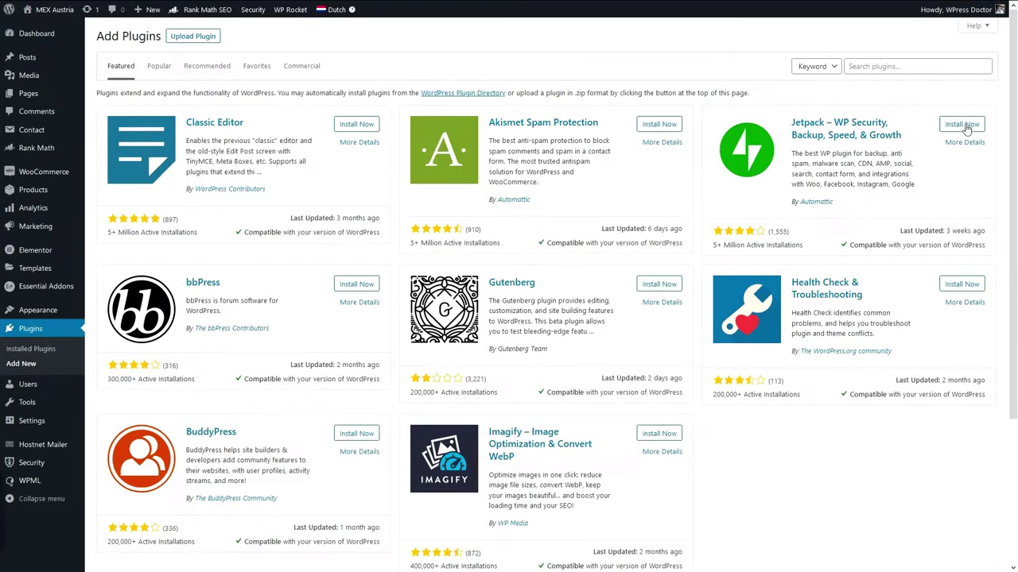
left_click(911, 76)
type("c")
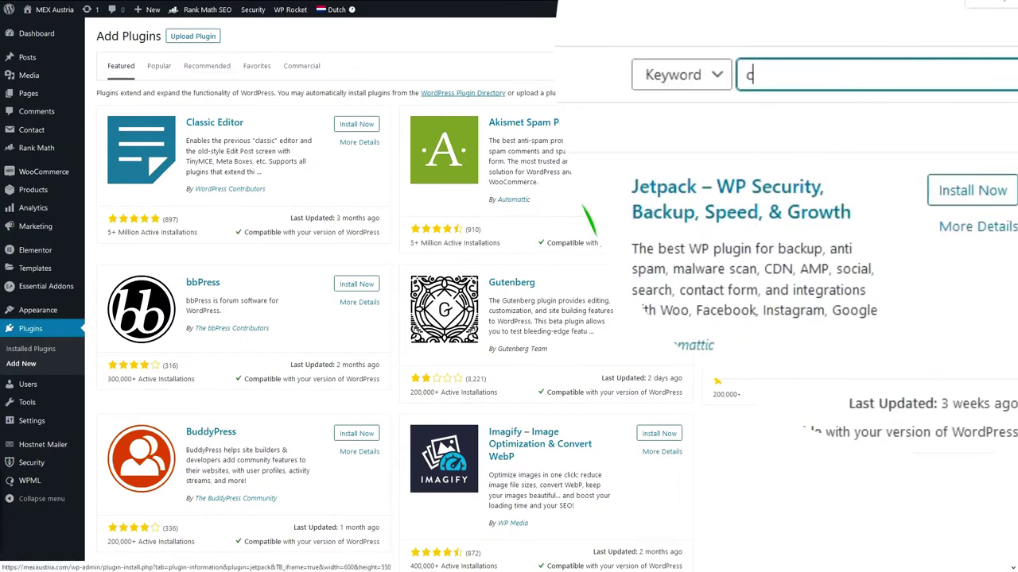
type("aldera form")
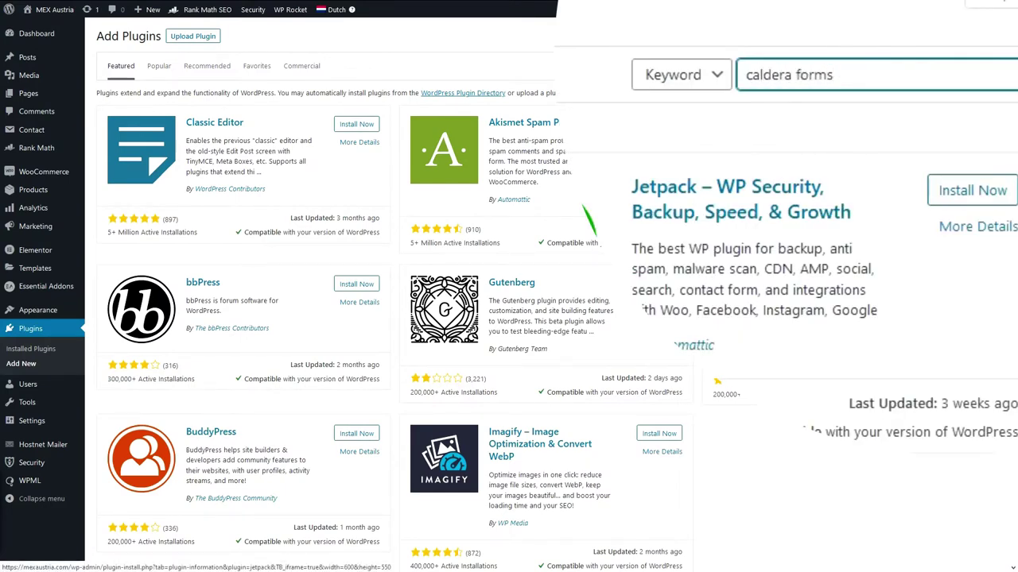
type("s")
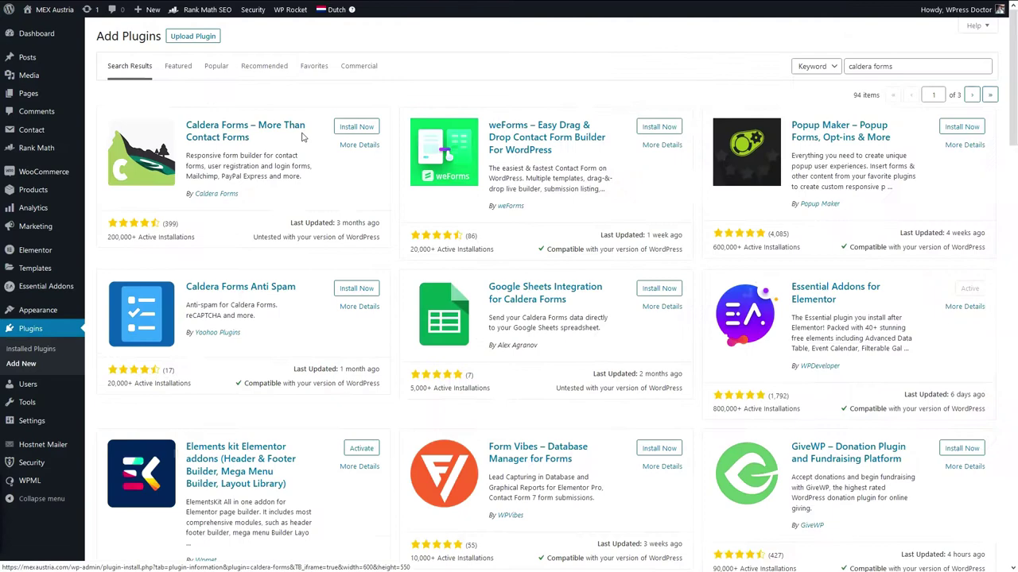
left_click(355, 129)
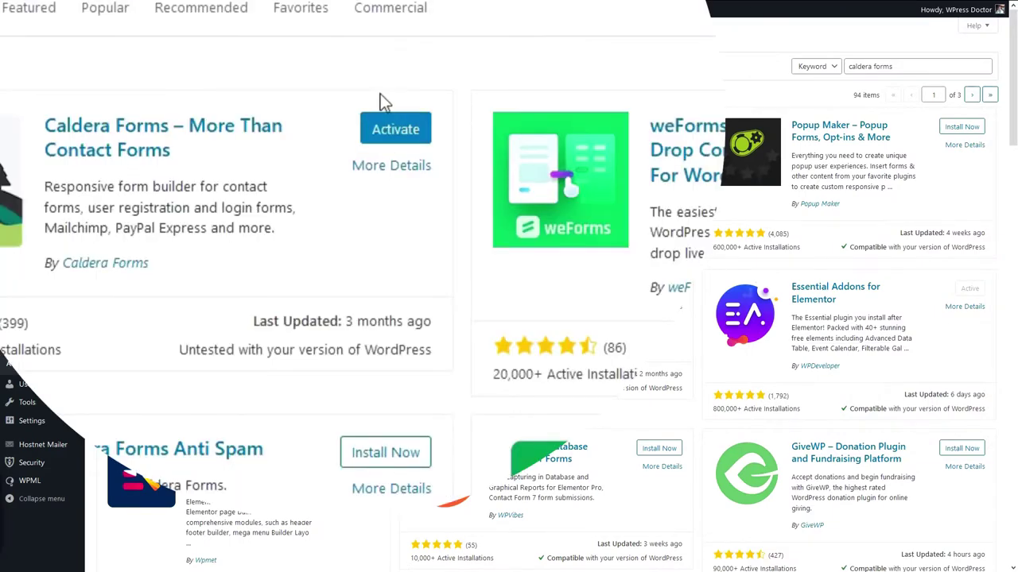
left_click(398, 130)
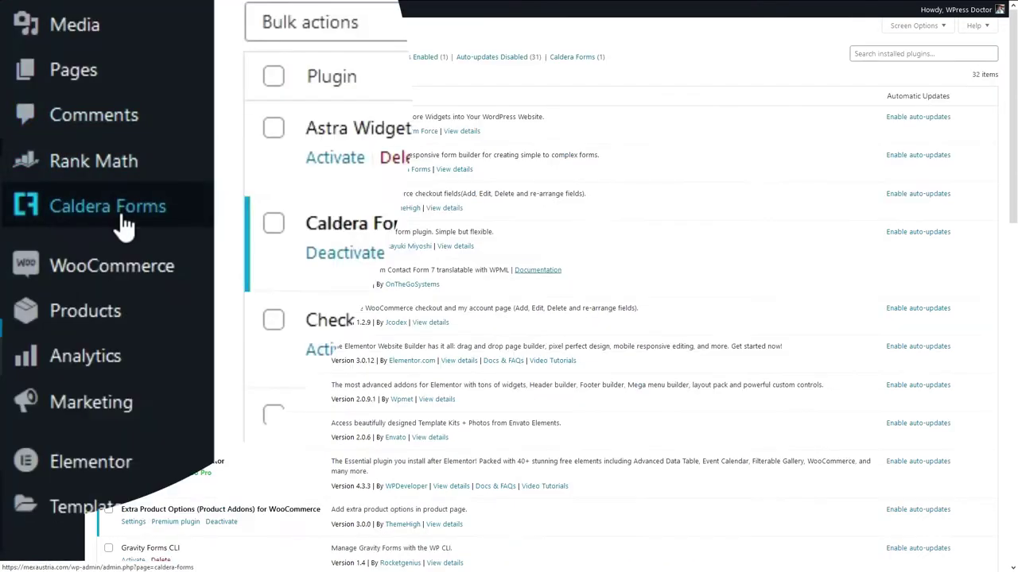
Create a new blank form named 'Simple Contact Form'.
mouse_move(63, 152)
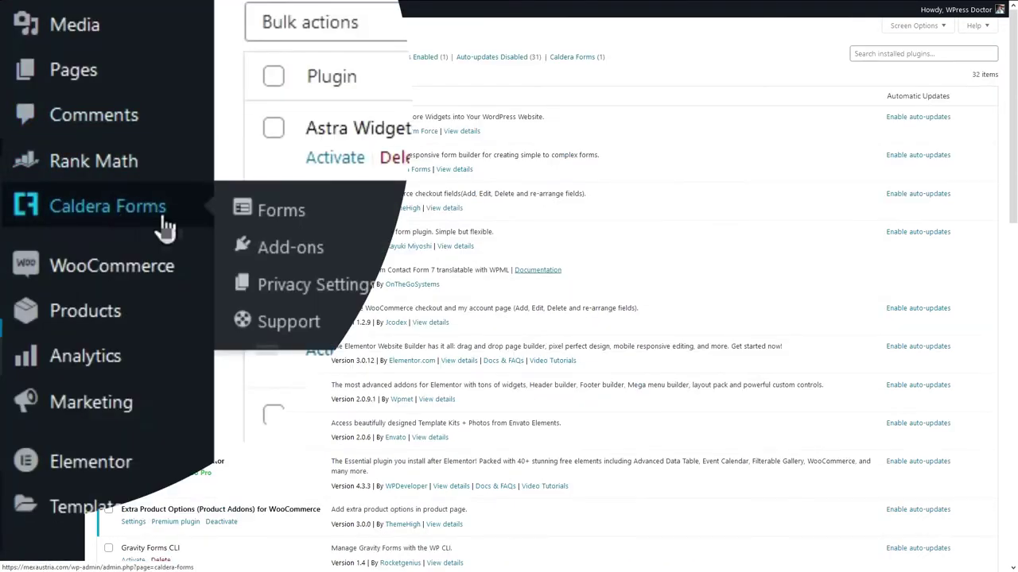
left_click(295, 229)
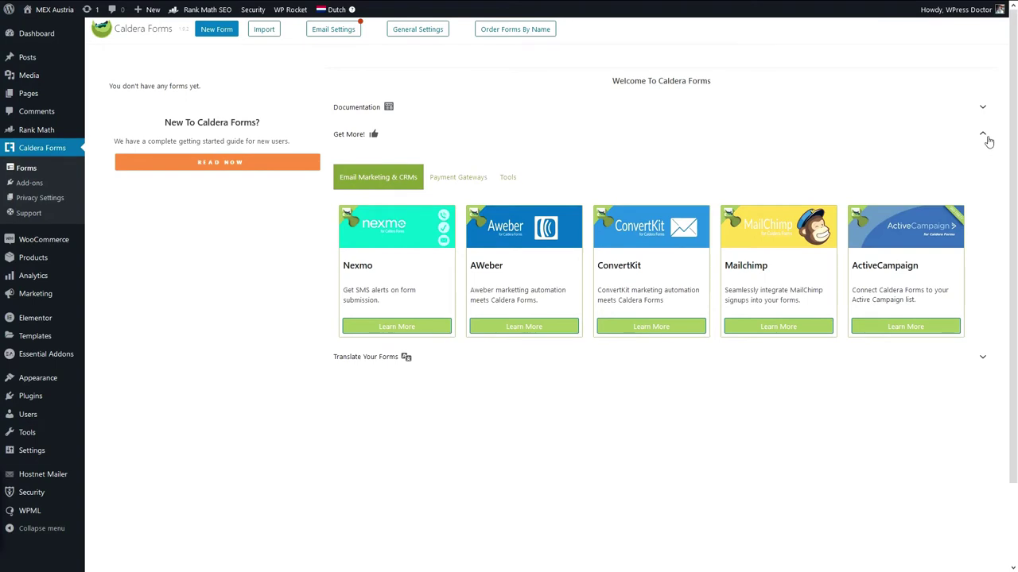
left_click(986, 138)
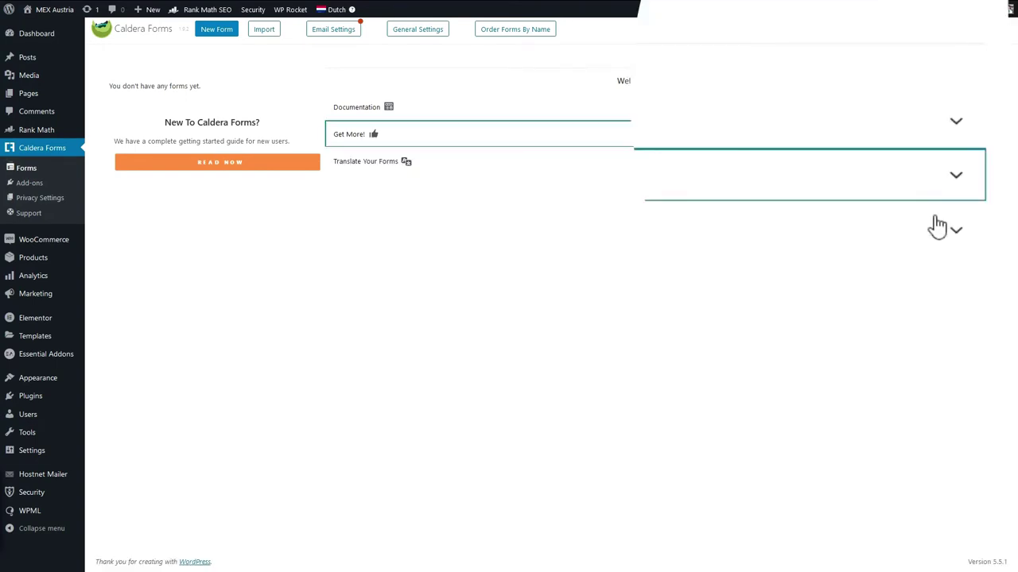
left_click(223, 38)
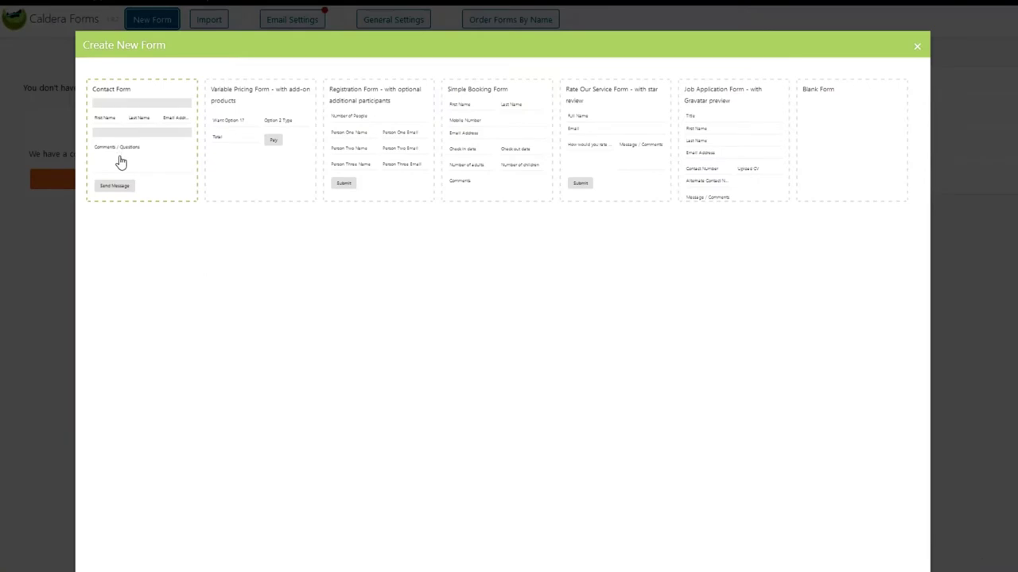
left_click(872, 178)
type("Simple Contact Form")
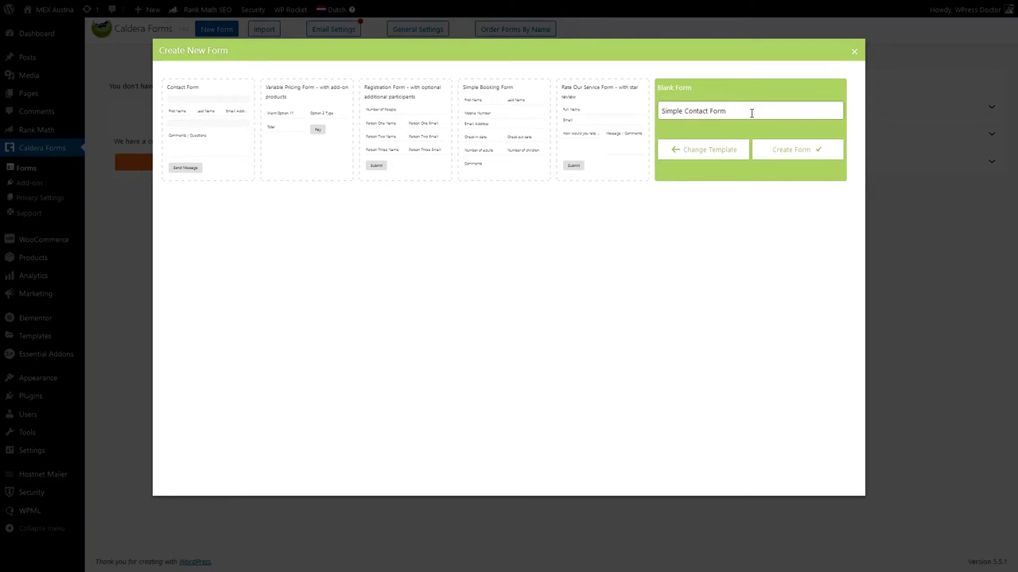
left_click(802, 154)
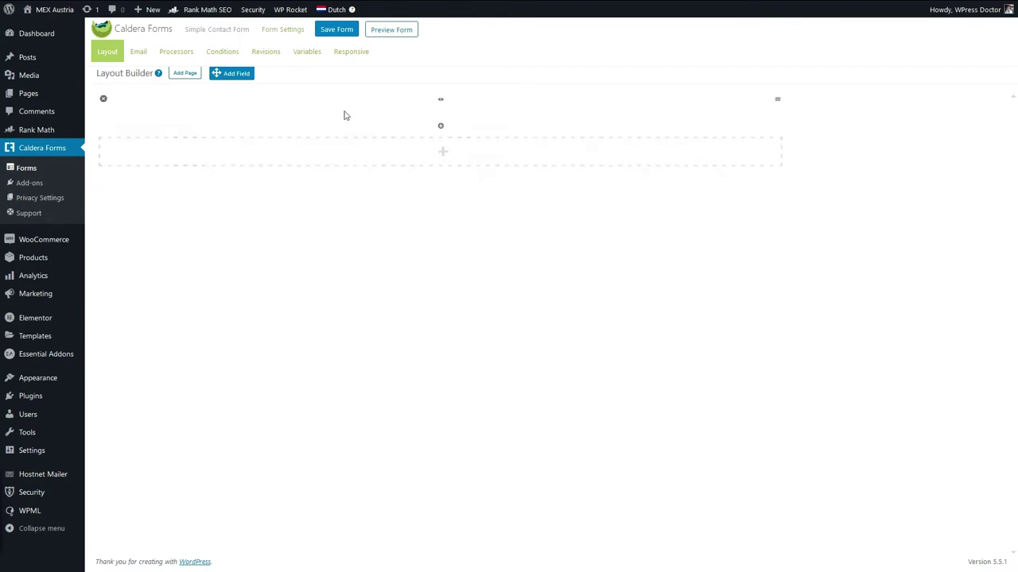
Split the layout row into two columns and drop a new field into the first row.
left_click(439, 101)
left_click_drag(235, 78, 251, 86)
left_click_drag(323, 143, 325, 204)
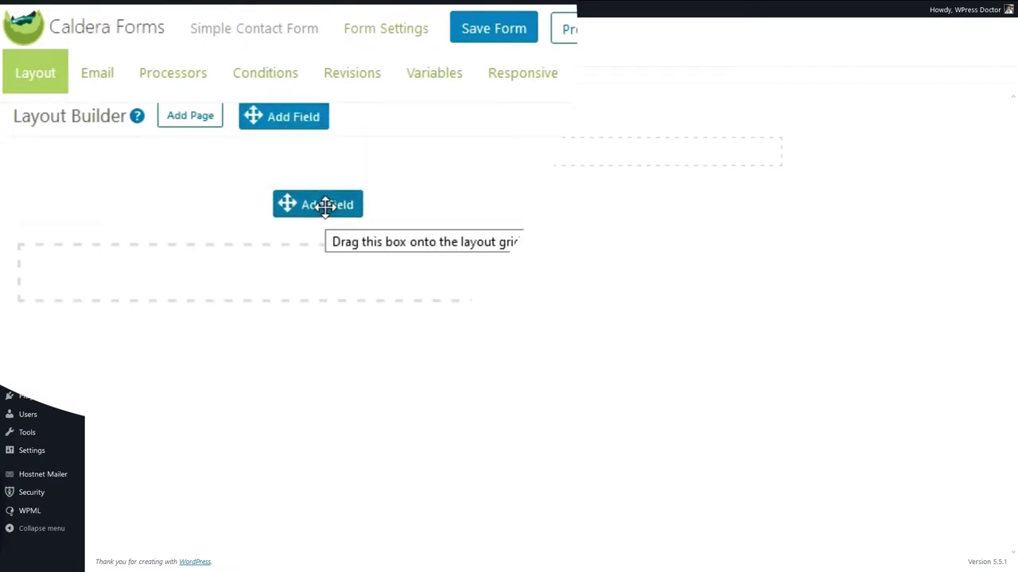
left_click_drag(252, 118, 251, 116)
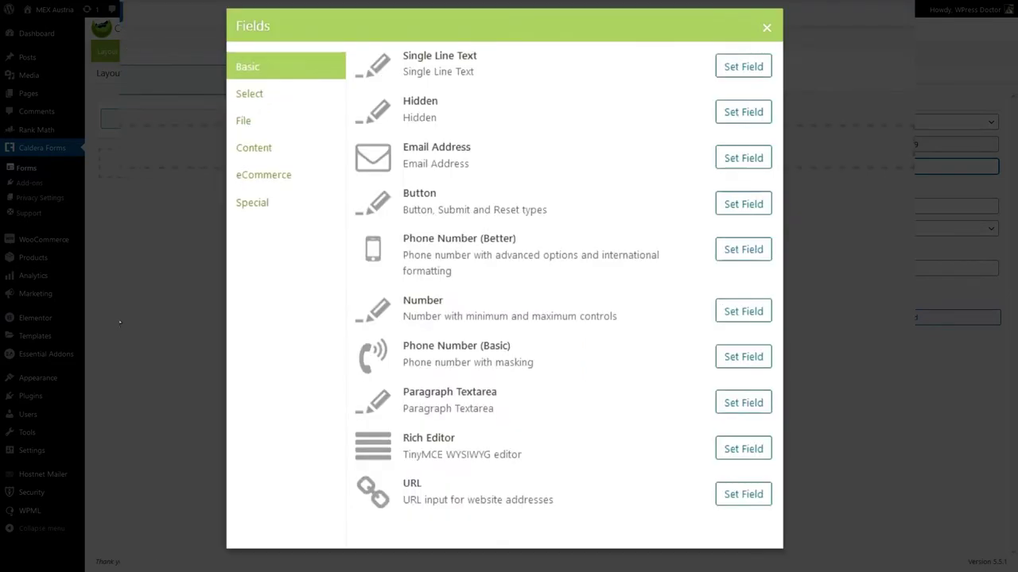
Browse the Select, File, Content, eCommerce and Special categories, then choose Single Line Text.
left_click(273, 96)
left_click(268, 125)
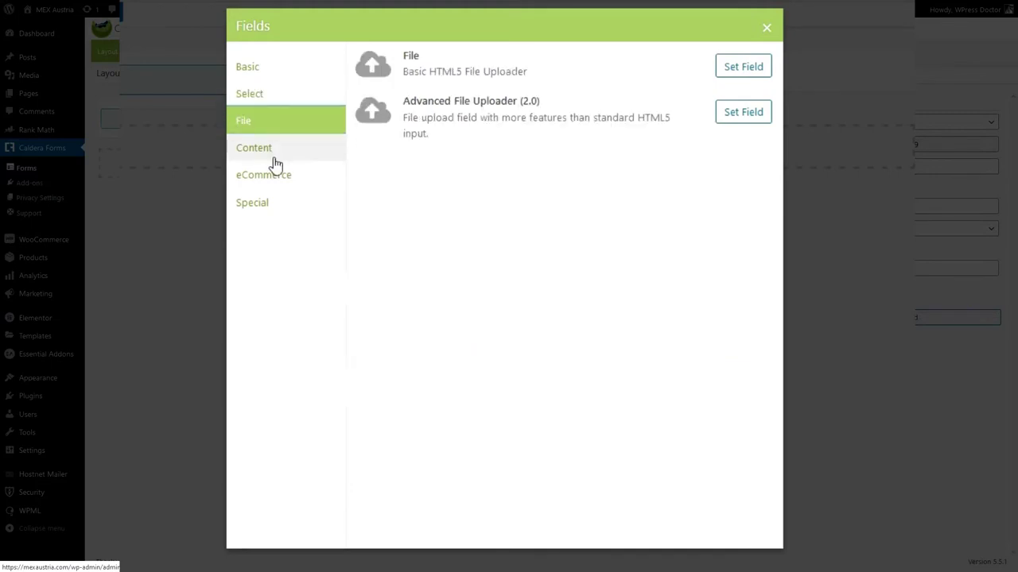
left_click(273, 163)
left_click(289, 175)
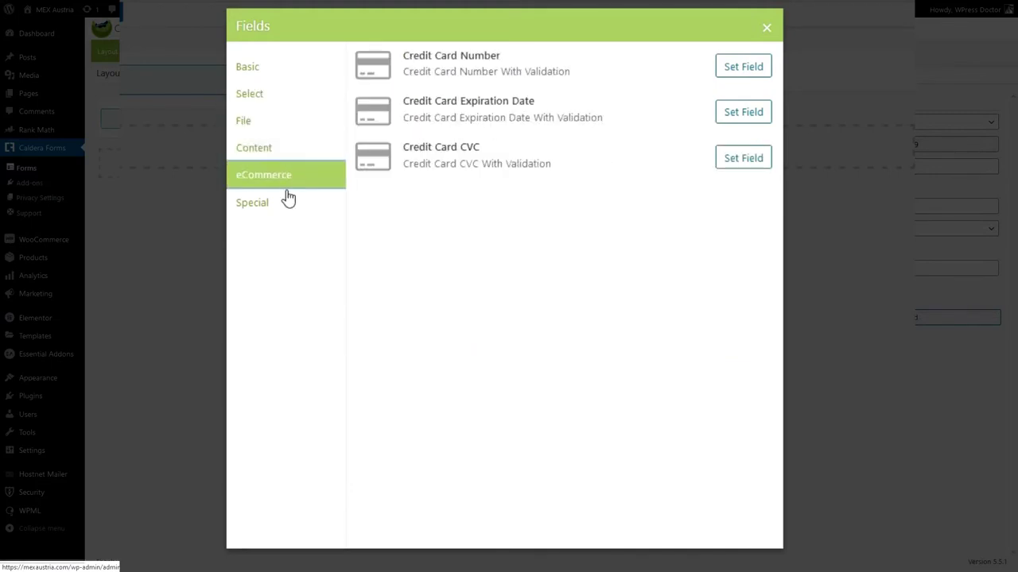
left_click(288, 213)
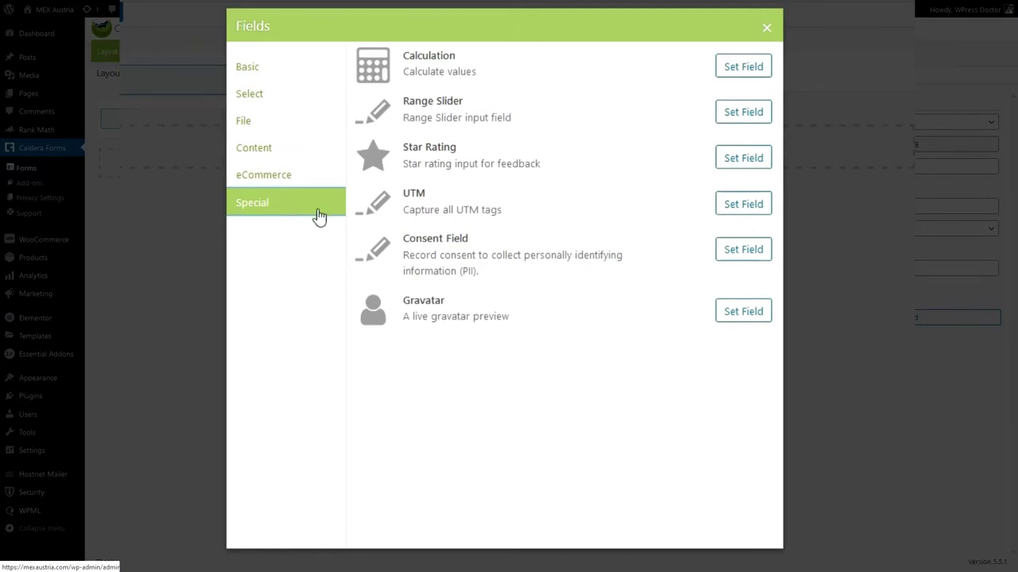
left_click(271, 76)
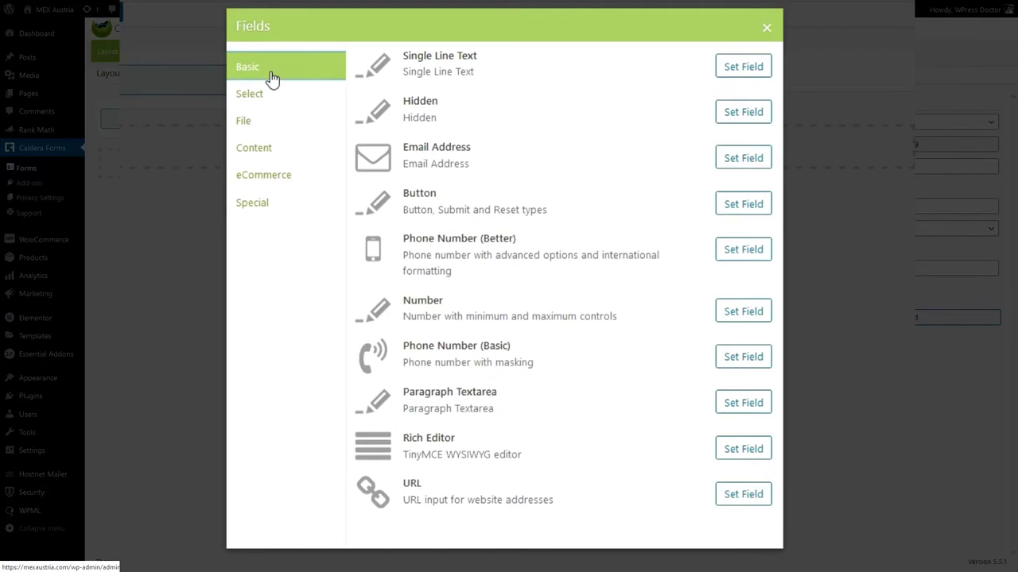
left_click(738, 71)
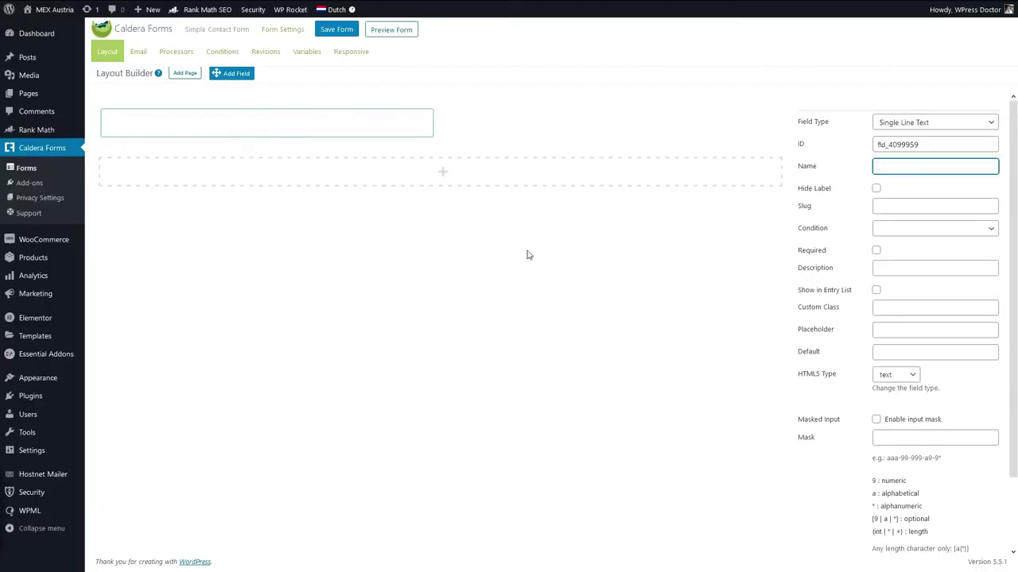
Keep Single Line Text, label the field 'Name:' and make it required.
left_click(909, 126)
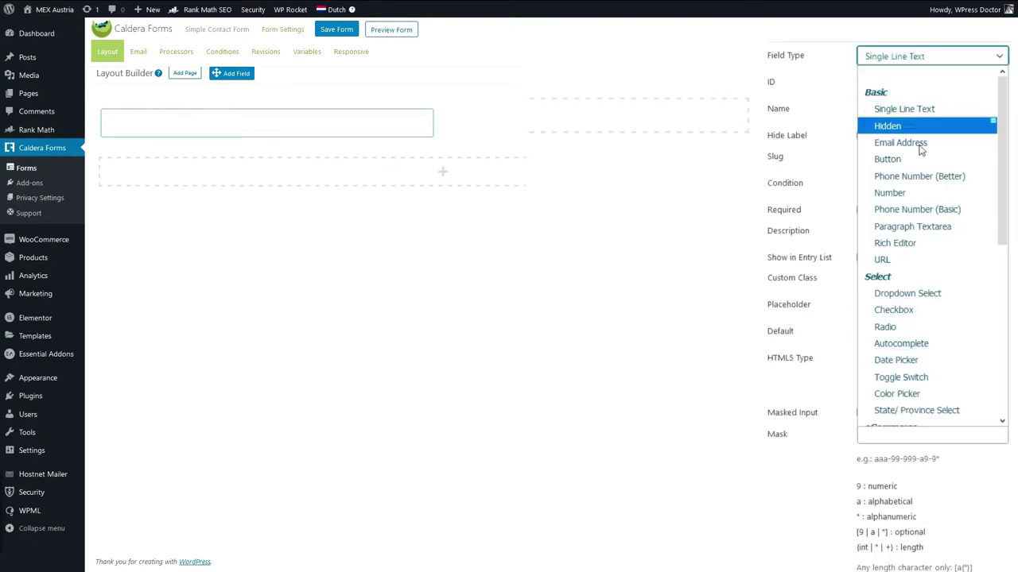
left_click(909, 57)
left_click(900, 110)
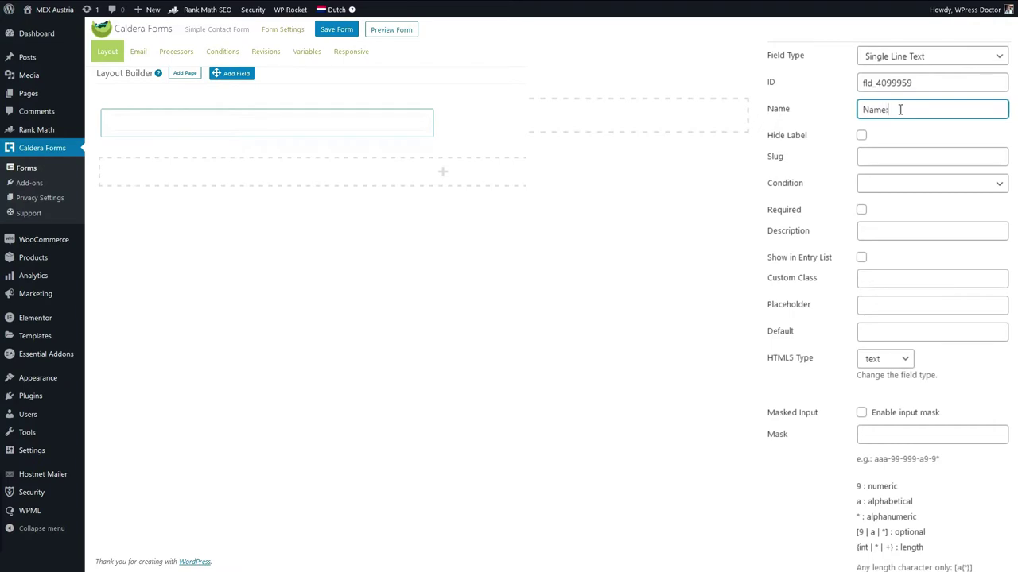
type("Name:")
left_click(892, 191)
left_click(897, 191)
left_click(869, 213)
left_click(863, 210)
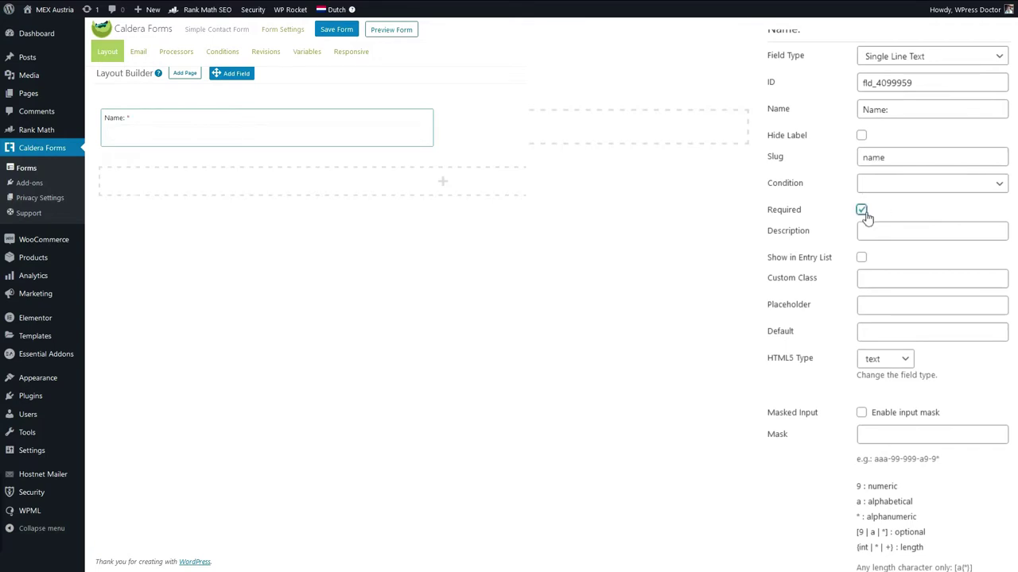
Write the description 'We would know who you are.', then clear it again.
left_click(888, 231)
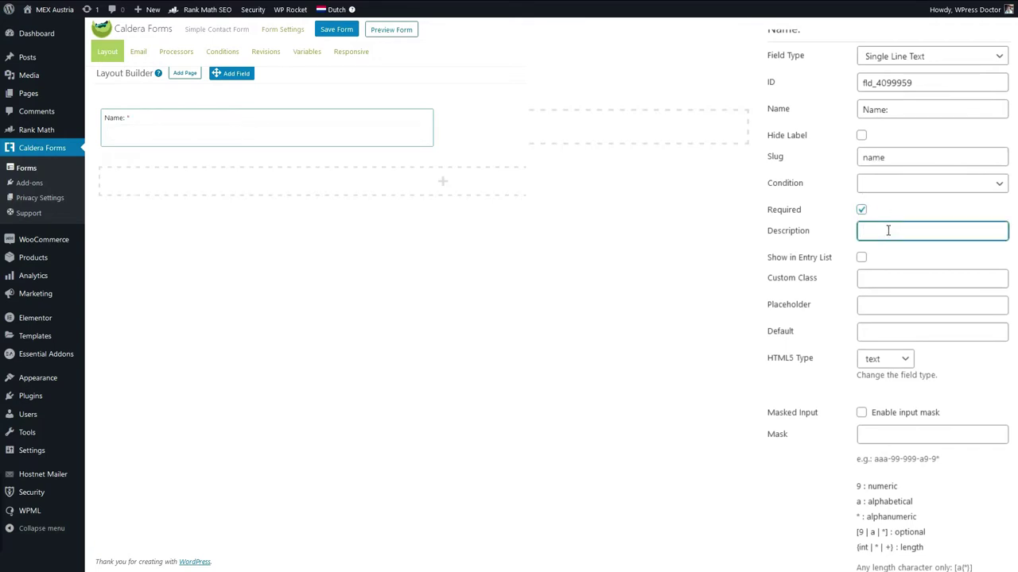
type("We would")
key("BackSpace")
key("BackSpace")
key("BackSpace")
key("BackSpace")
type("know h")
key("BackSpace")
type("who you a")
type("re.")
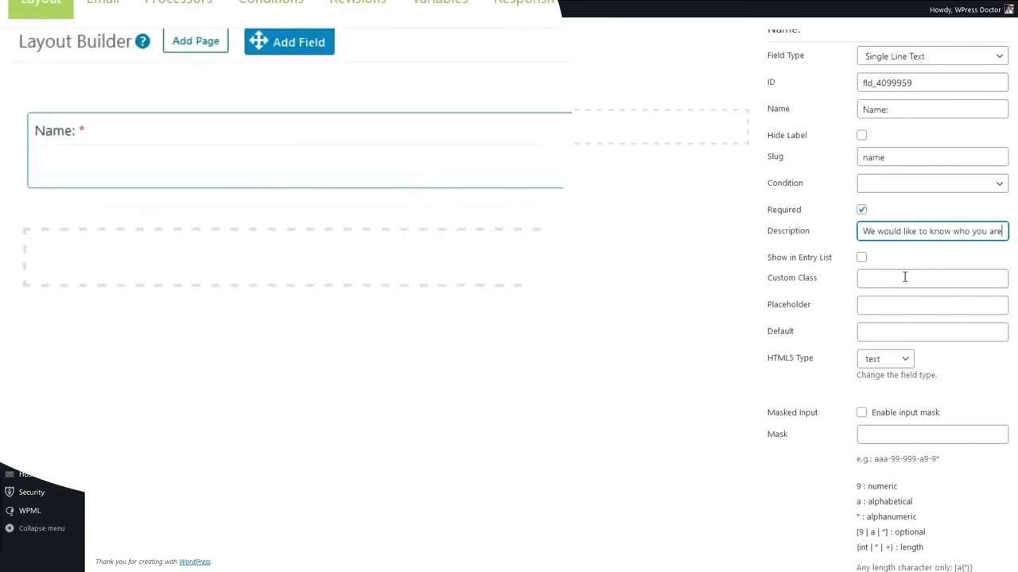
key("Tab")
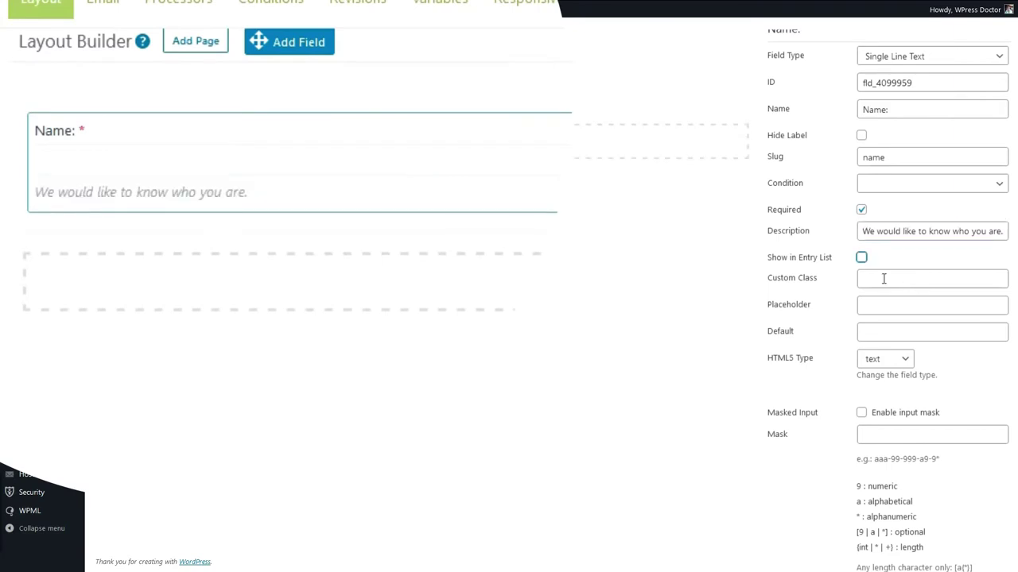
mouse_move(159, 130)
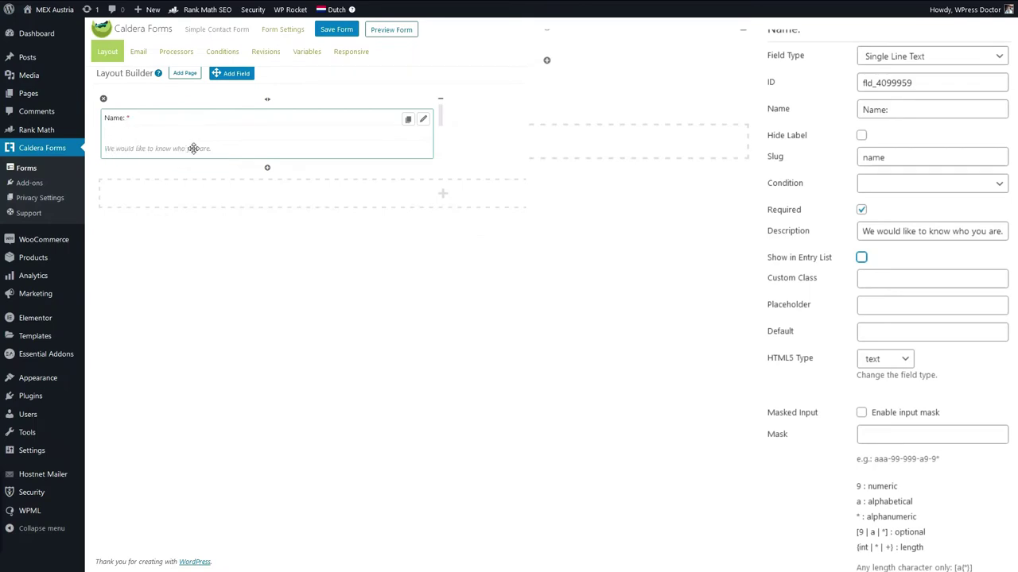
triple_click(919, 229)
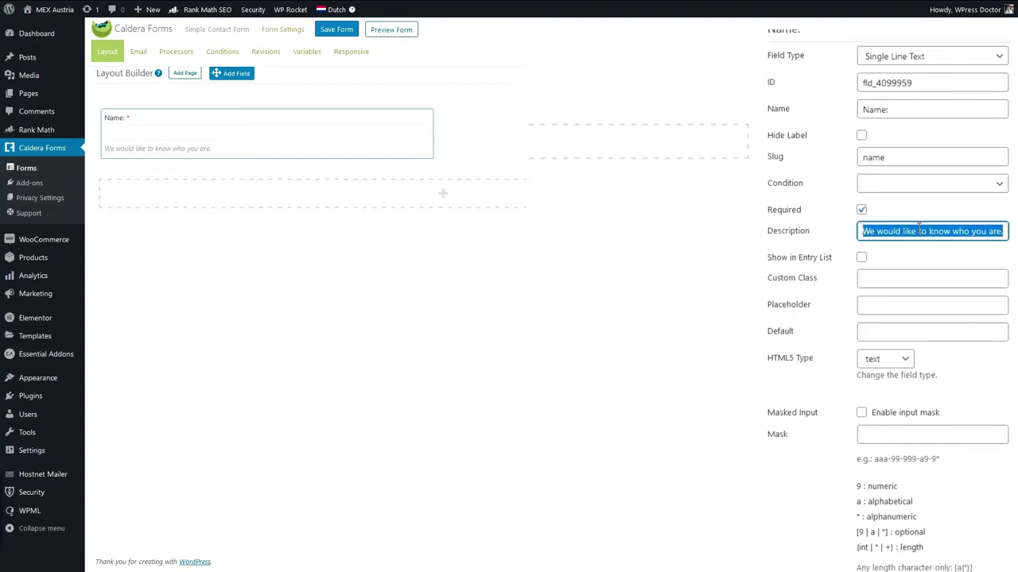
key("BackSpace")
key("Tab")
Show the Name field in the entry list, try a placeholder, then leave it empty.
left_click(861, 258)
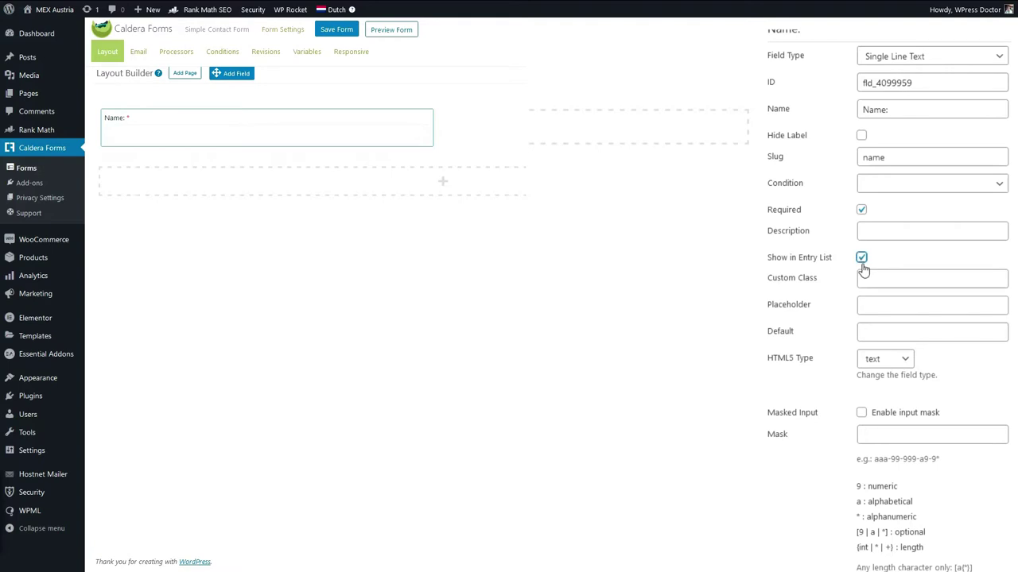
left_click(889, 306)
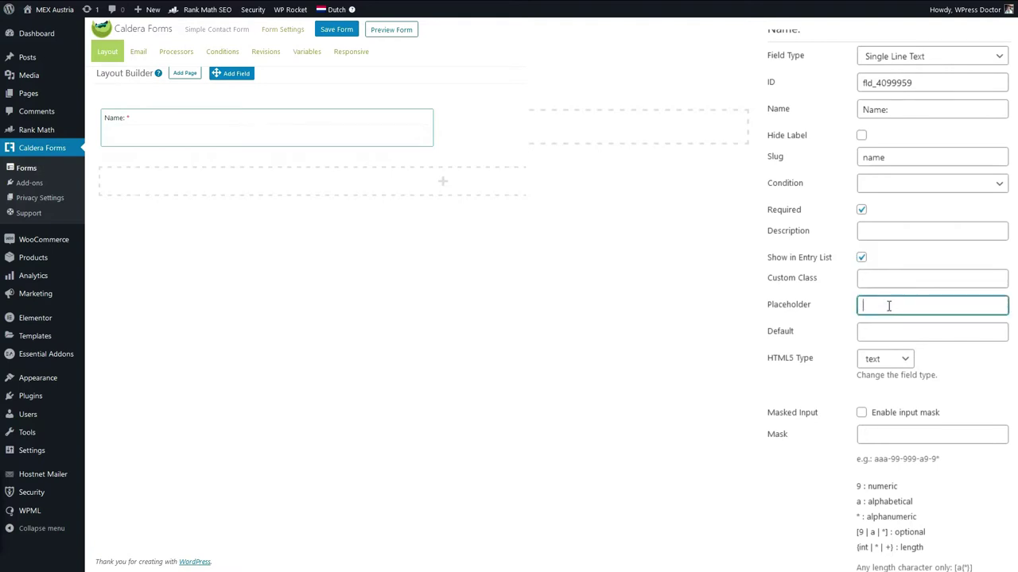
type("My name is the Doctor")
left_click(791, 375)
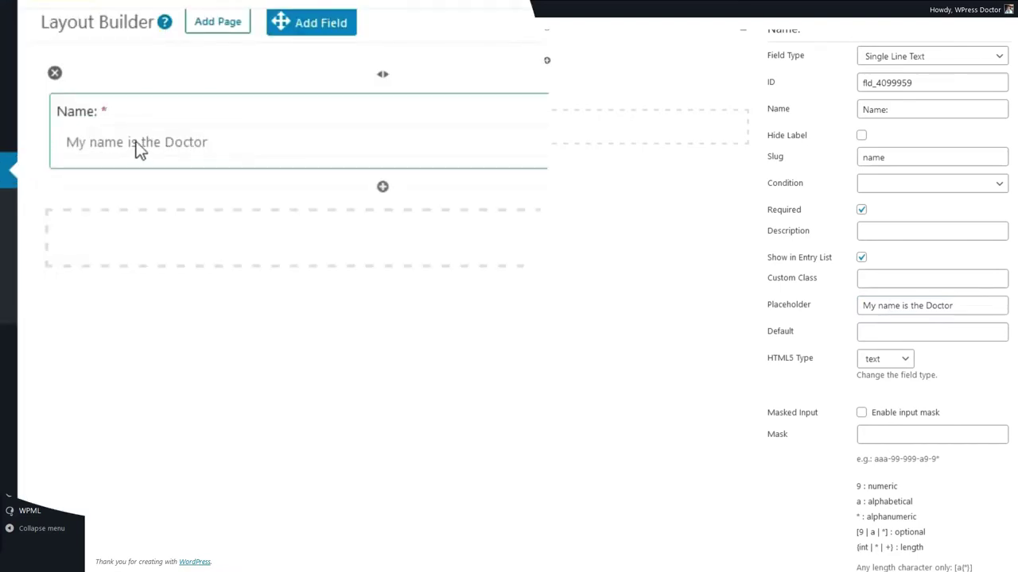
left_click_drag(963, 303, 864, 300)
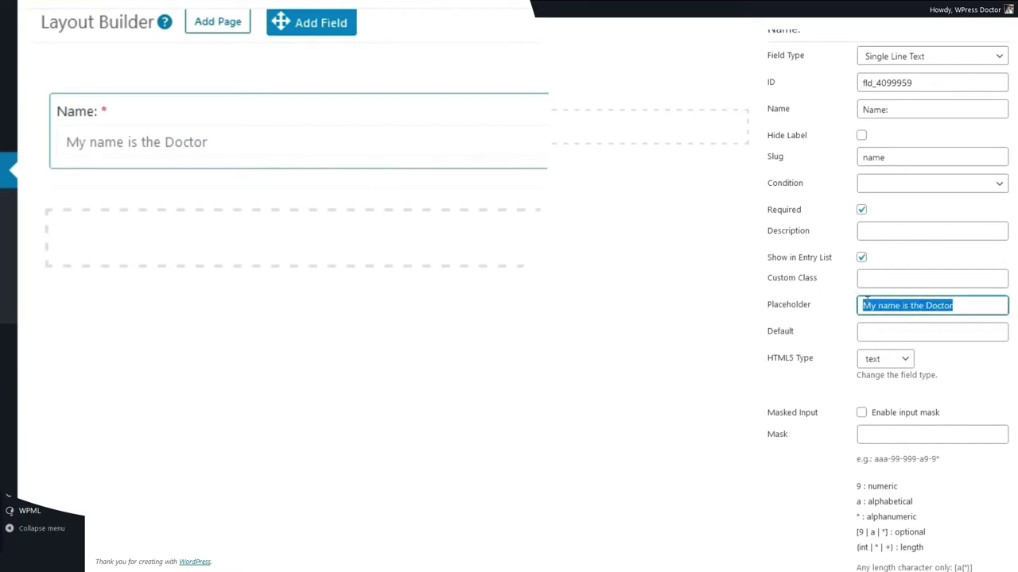
key("BackSpace")
left_click(747, 359)
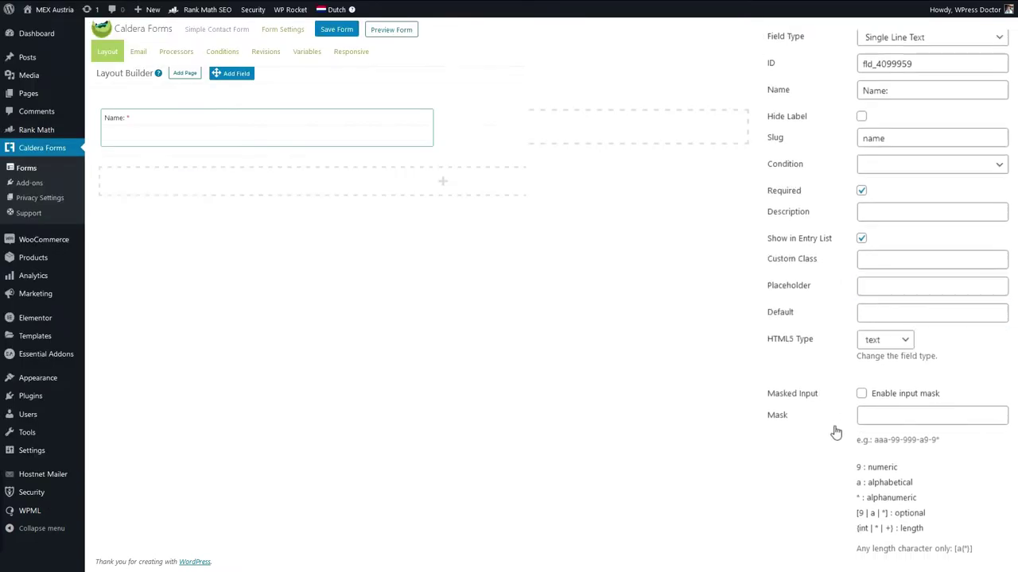
scroll(831, 428, "down", 1)
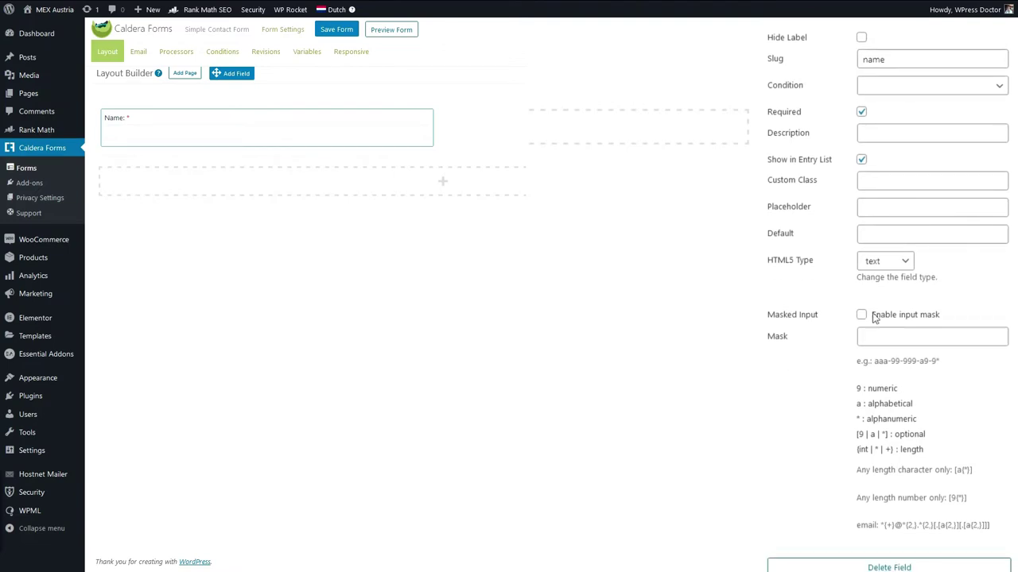
scroll(799, 406, "up", 1)
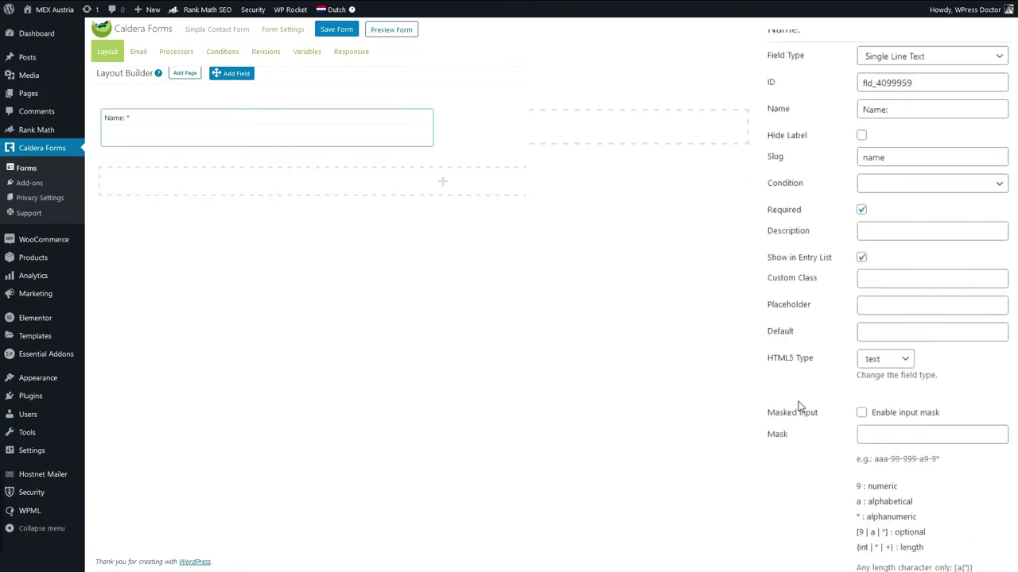
left_click_drag(232, 73, 268, 80)
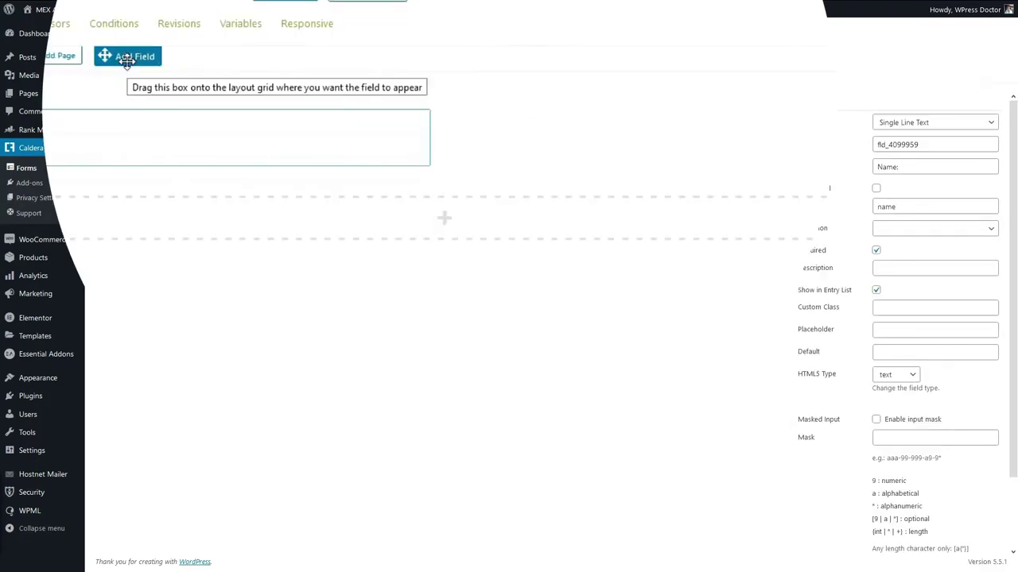
Add a required 'Your email address:' Email Address field beside the name, shown in the entry list.
left_click_drag(180, 65, 644, 133)
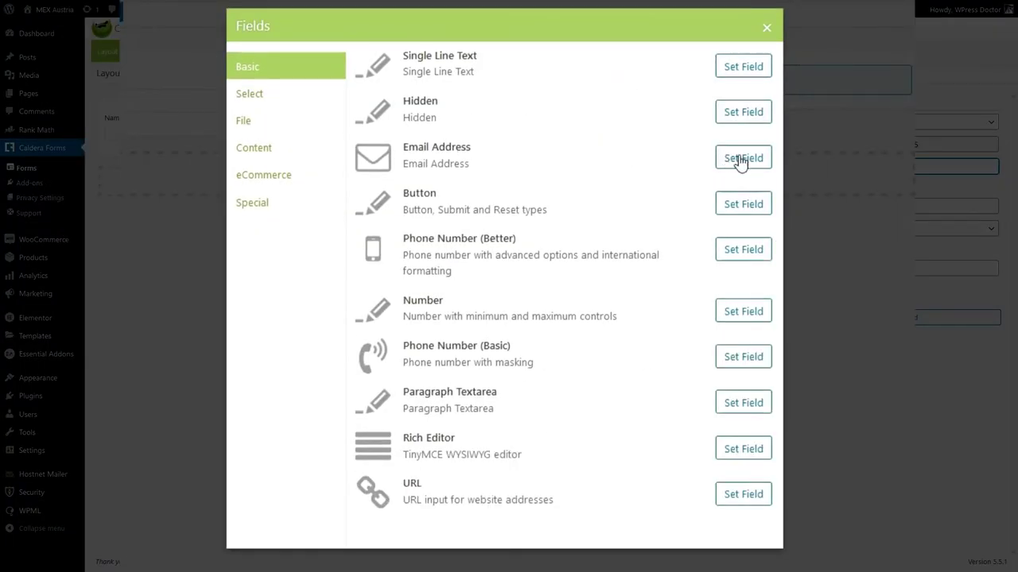
left_click(738, 159)
type("Email Address")
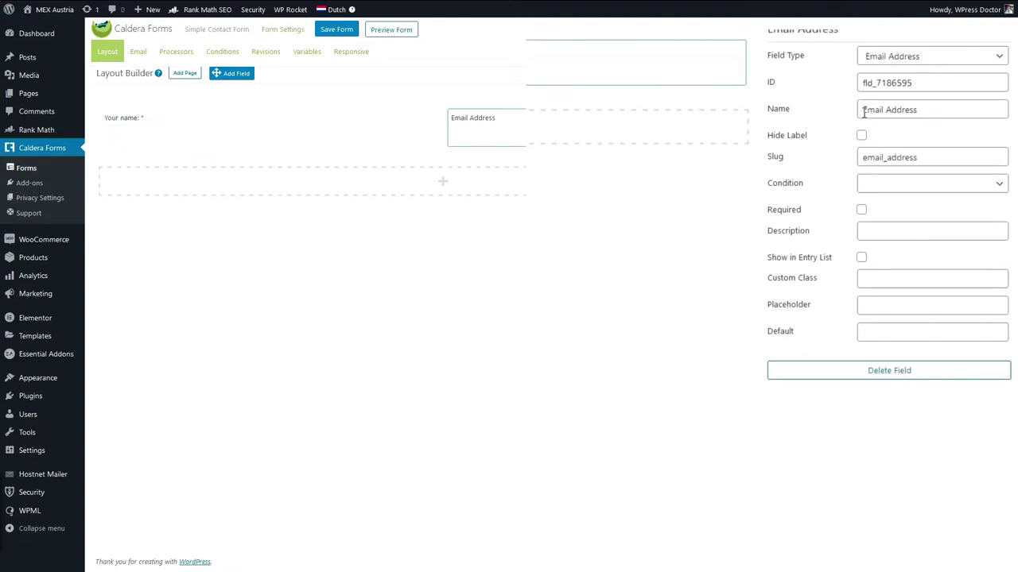
left_click(864, 112)
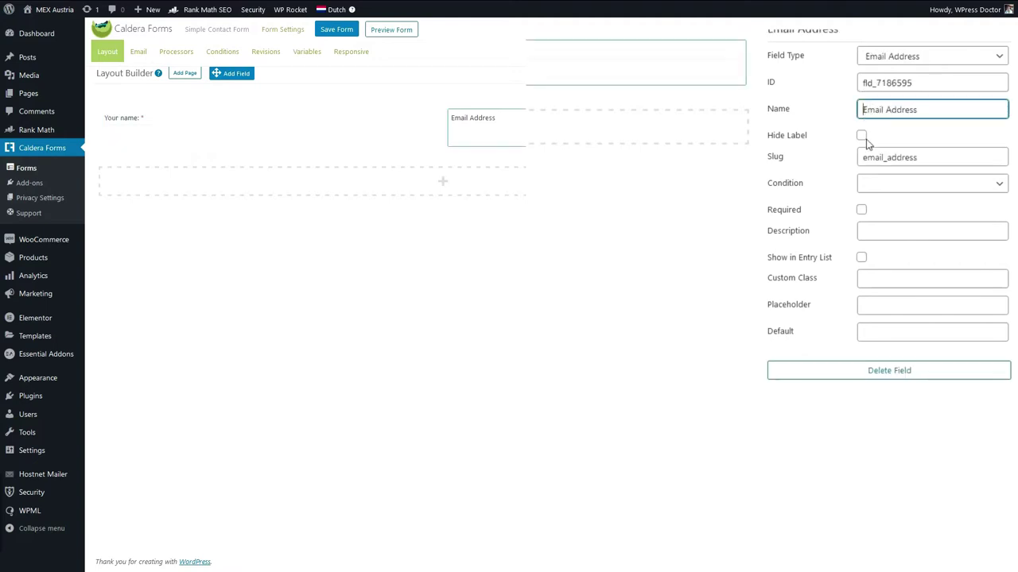
type("Your e")
left_click(861, 210)
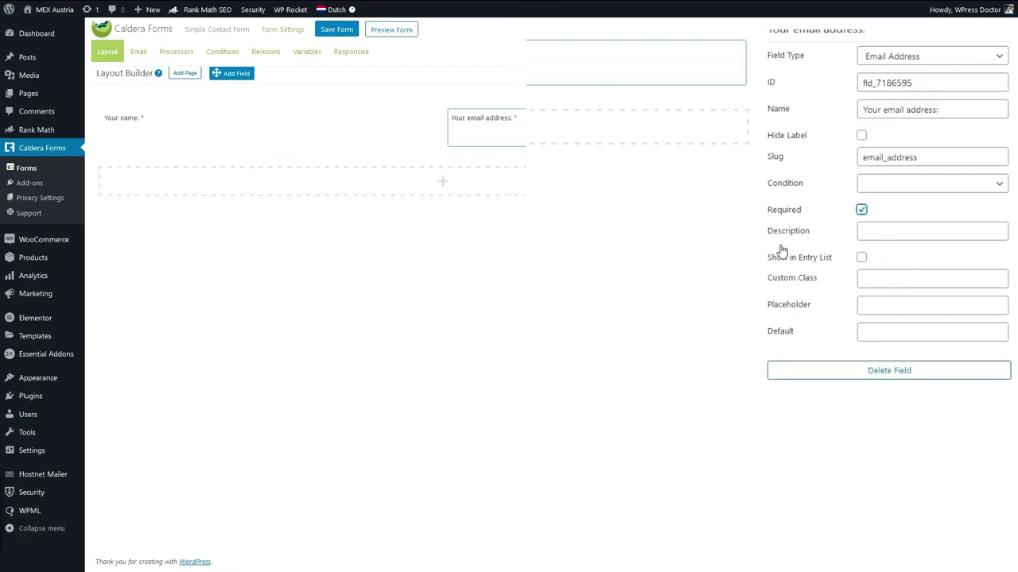
left_click(861, 258)
Add a Phone Number (Better) field labelled 'Your phone number' in the empty row.
left_click(642, 207)
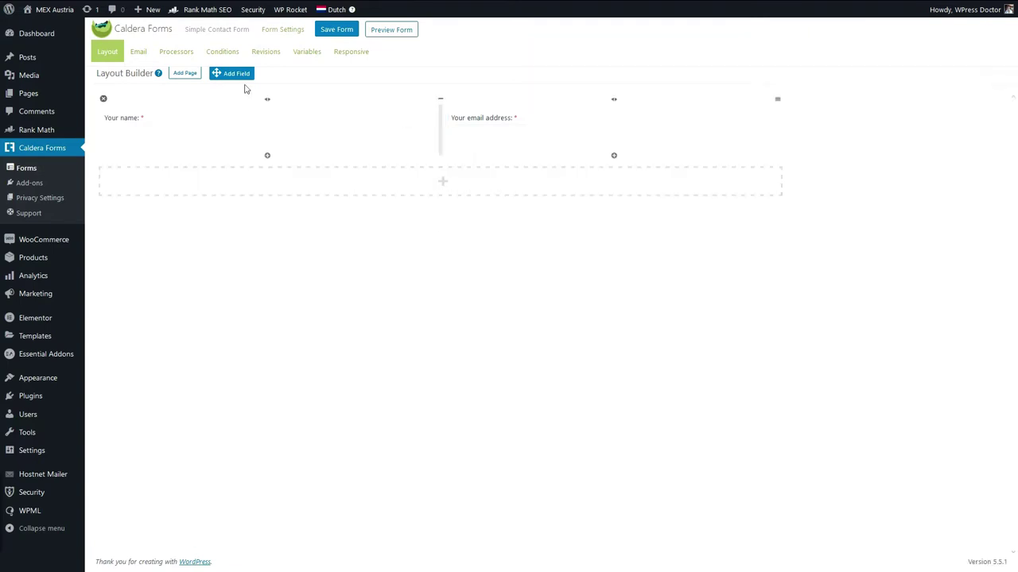
left_click_drag(236, 74, 242, 171)
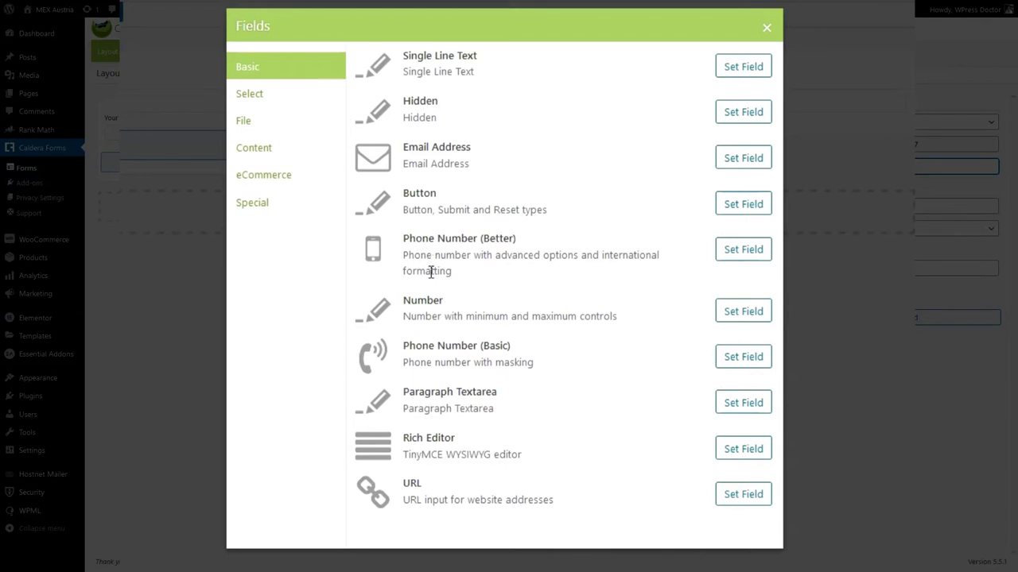
left_click_drag(404, 347, 512, 347)
left_click(743, 251)
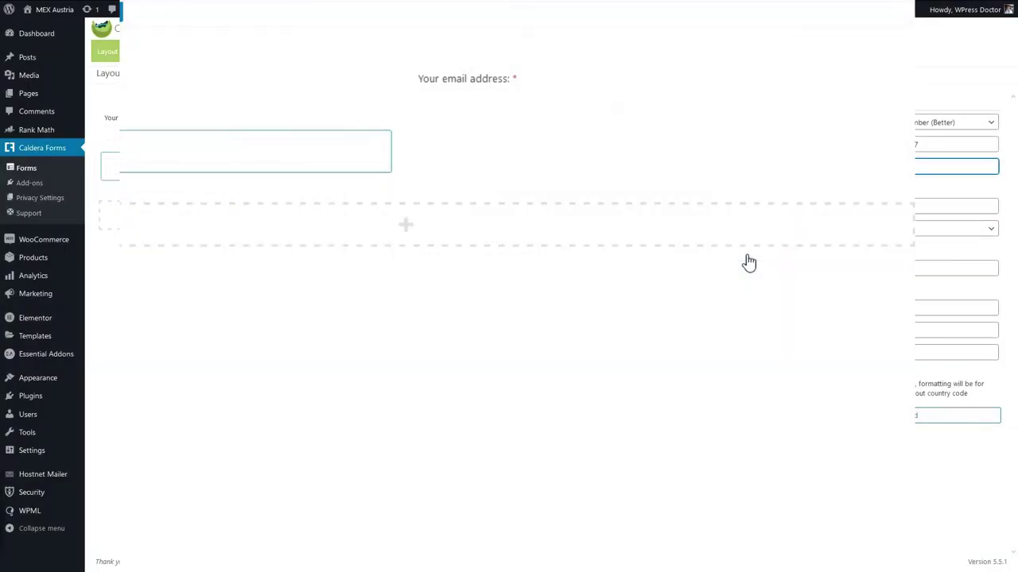
type("Your phone number")
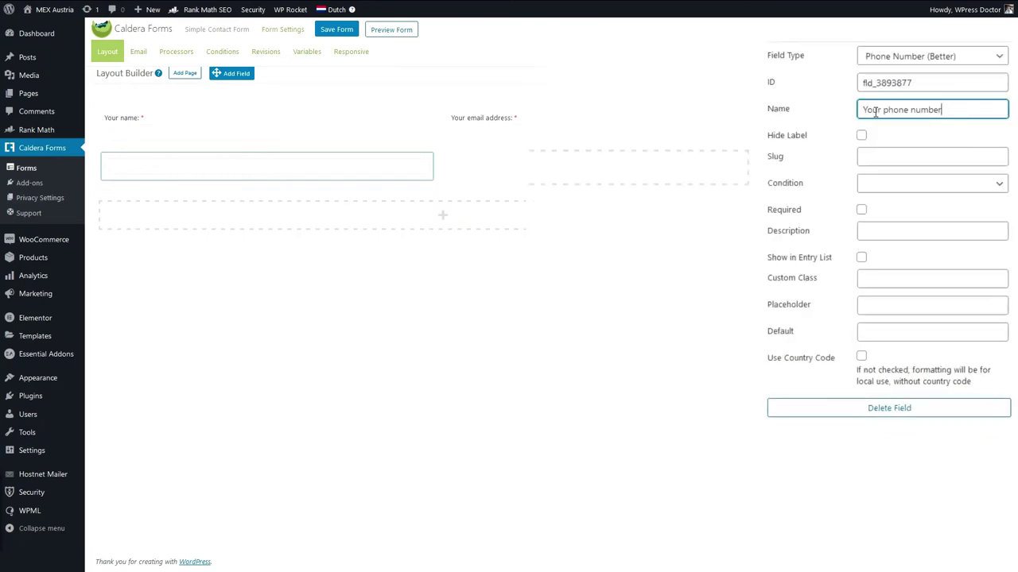
Leave the phone field optional, enable country-code formatting, and save the form.
left_click(861, 211)
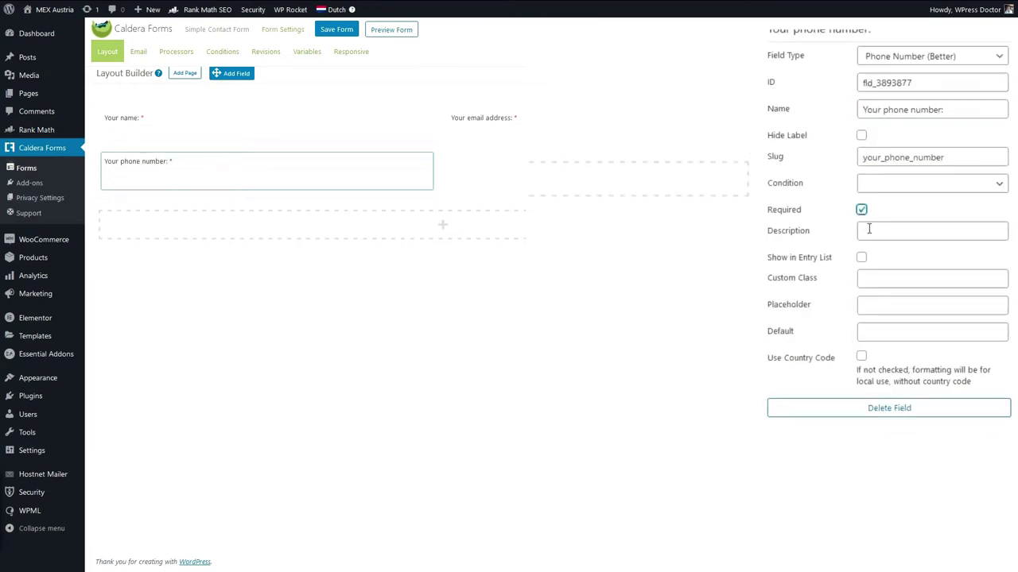
left_click(861, 210)
left_click(706, 253)
left_click(862, 211)
left_click(861, 210)
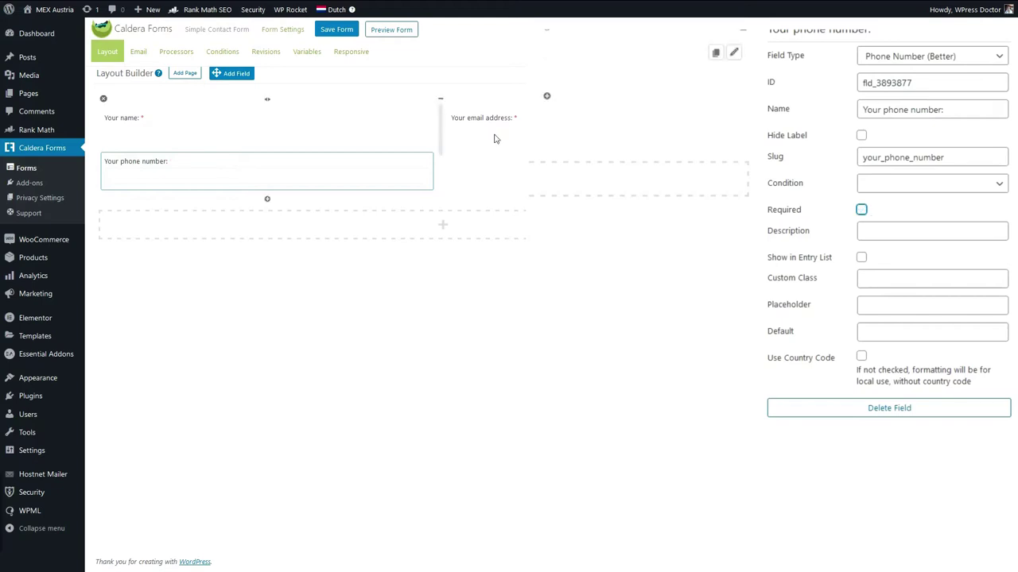
left_click(861, 356)
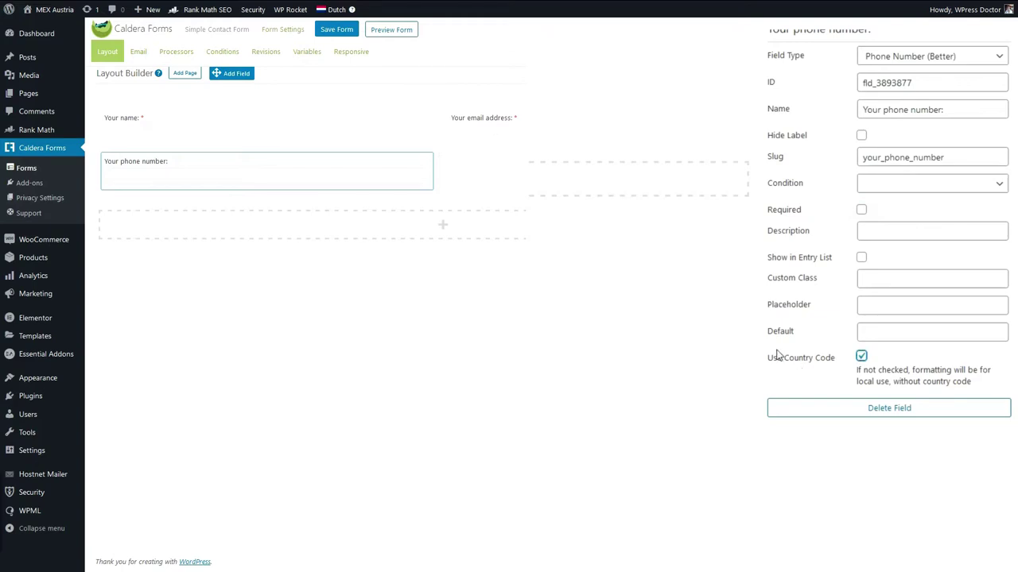
left_click(861, 358)
left_click(861, 357)
left_click(337, 29)
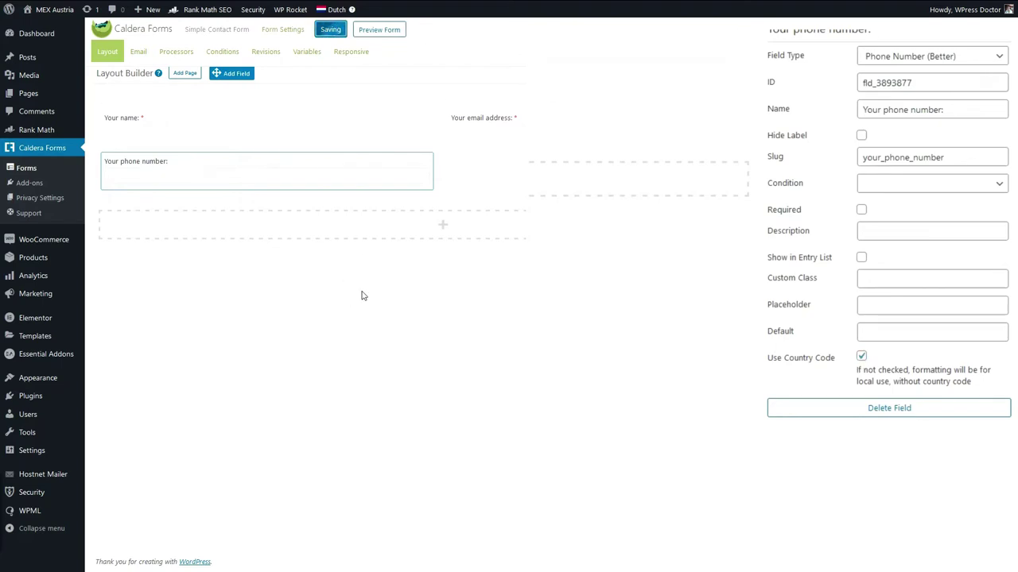
left_click_drag(239, 73, 538, 178)
Add a Dropdown Select field labelled 'What language do you prefer:' with no condition.
left_click(251, 97)
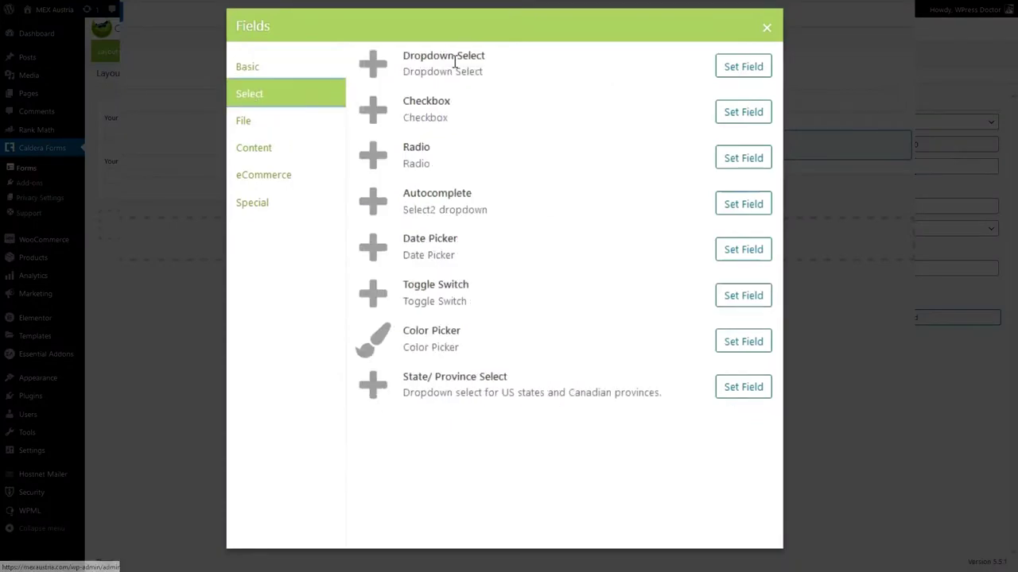
left_click(743, 68)
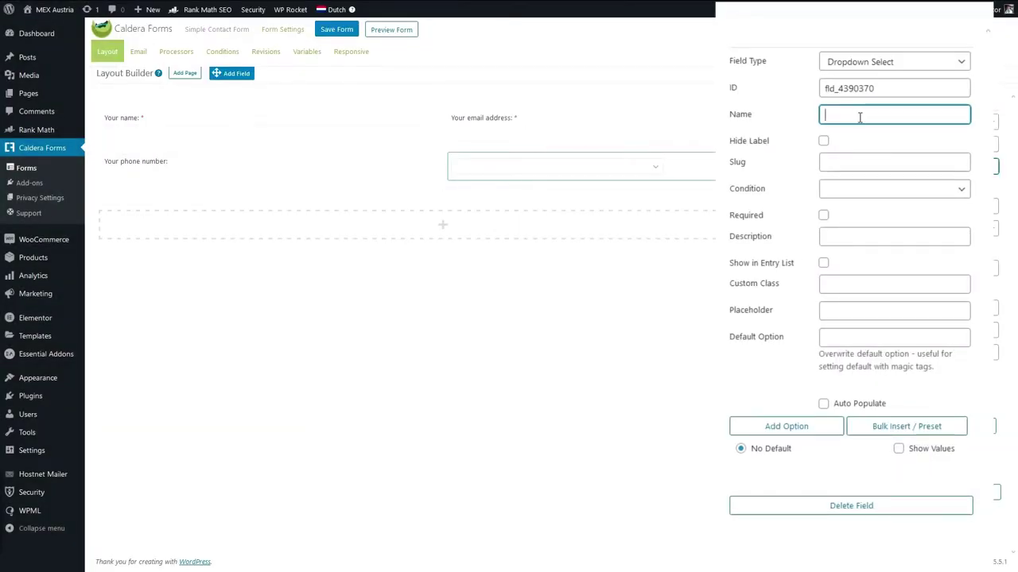
type("What language do you prefer:")
left_click(852, 167)
left_click(859, 194)
left_click(863, 208)
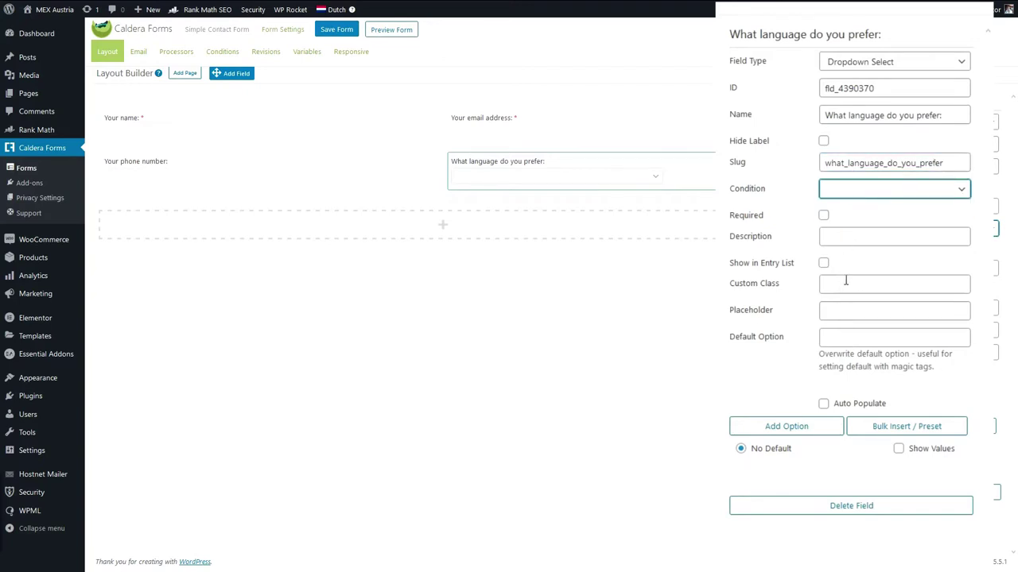
left_click(768, 376)
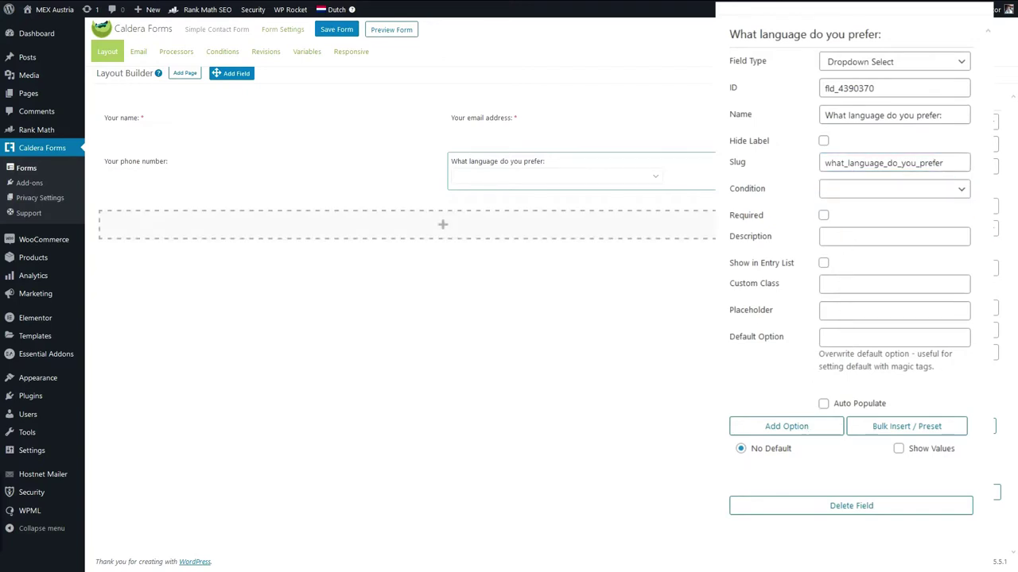
Give the dropdown Engilsh, German and Dutch options, with Engilsh as the default.
scroll(811, 310, "down", 1)
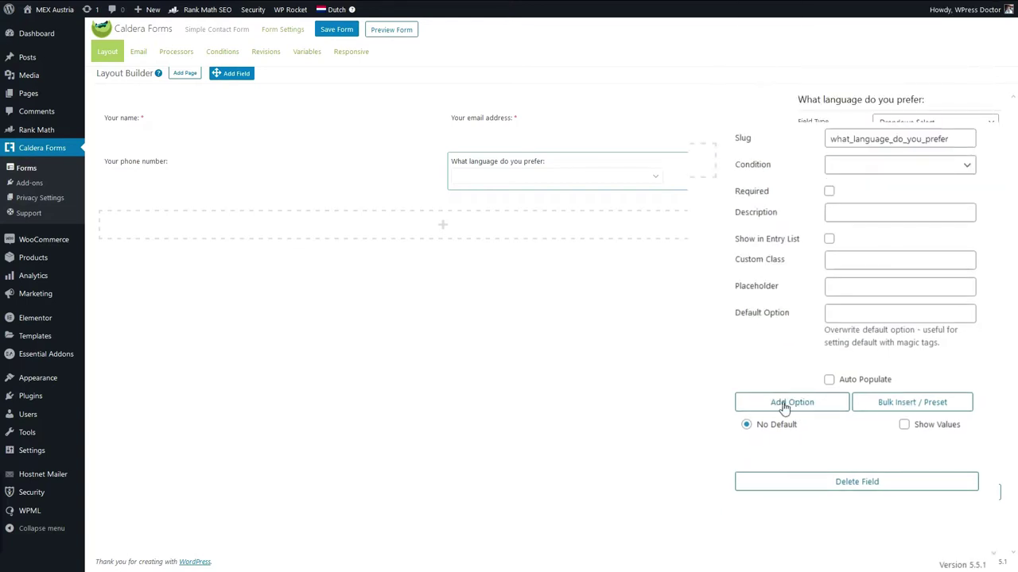
left_click(784, 404)
scroll(882, 461, "down", 1)
type("Engilsh")
left_click(791, 391)
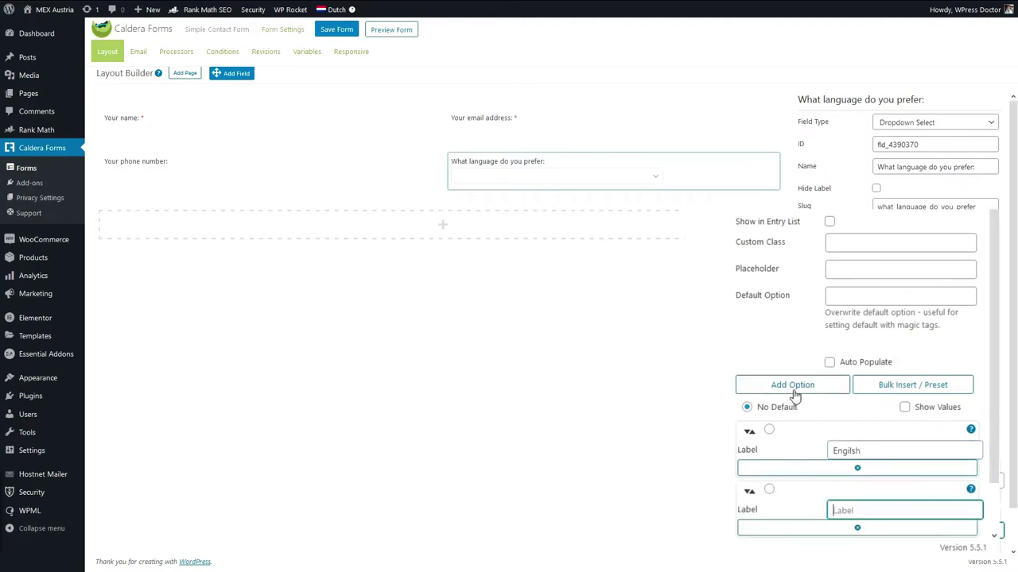
type("German")
left_click(790, 386)
type("Dutch")
scroll(795, 413, "down", 1)
left_click(769, 319)
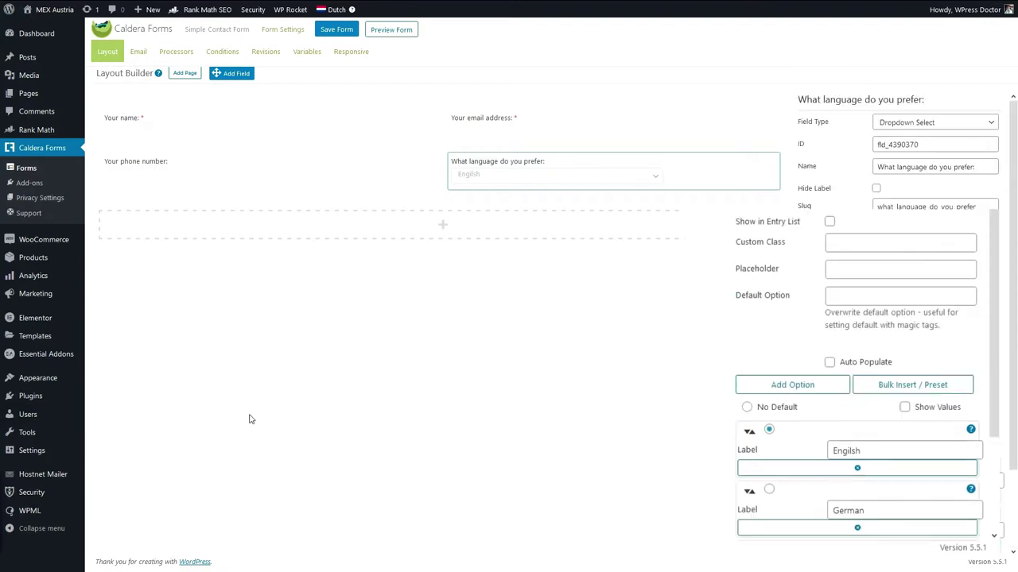
left_click(320, 199)
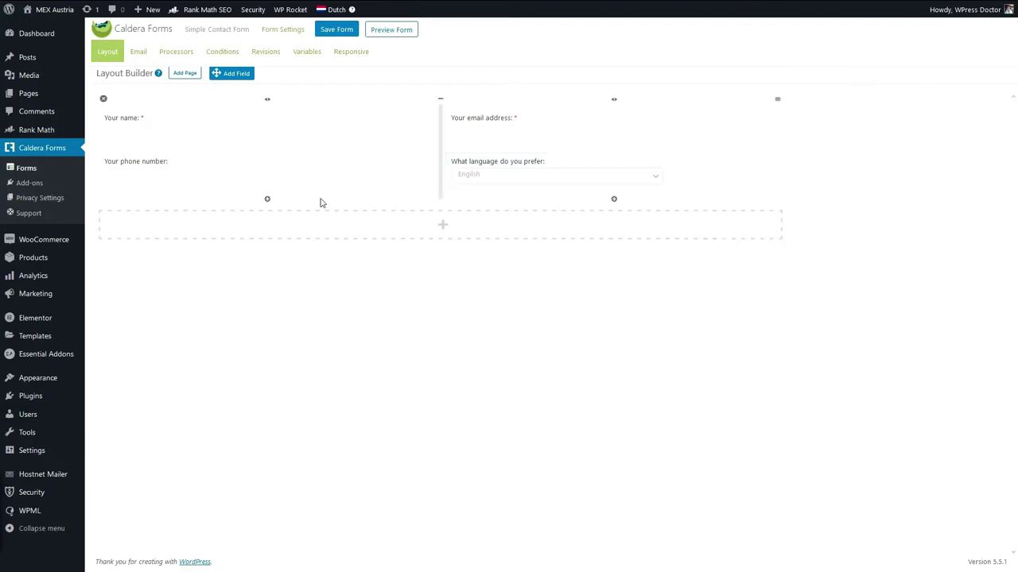
Add a new row holding a required Paragraph Textarea field 'Your question:'.
left_click(445, 228)
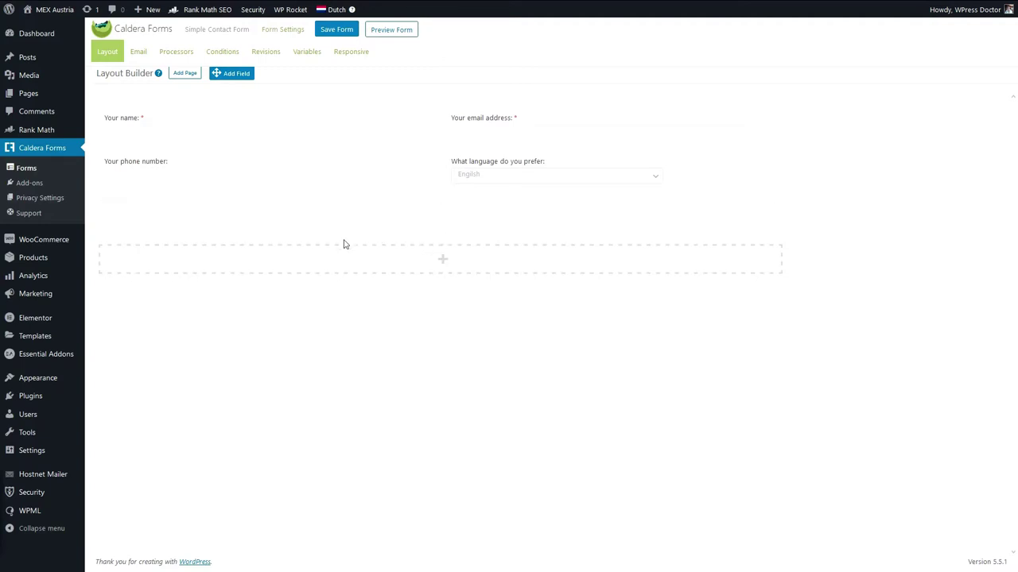
left_click_drag(242, 74, 402, 221)
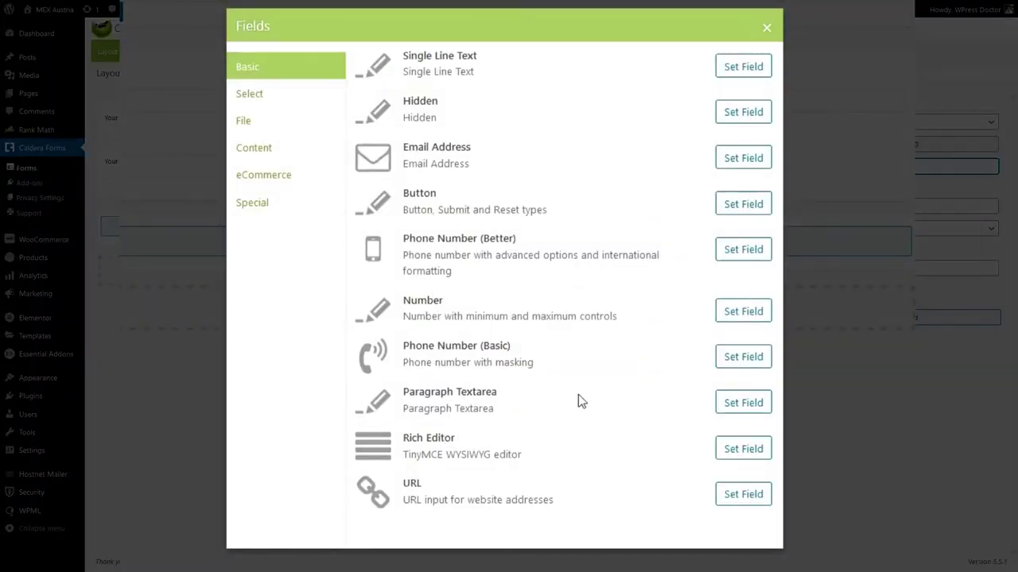
left_click(742, 403)
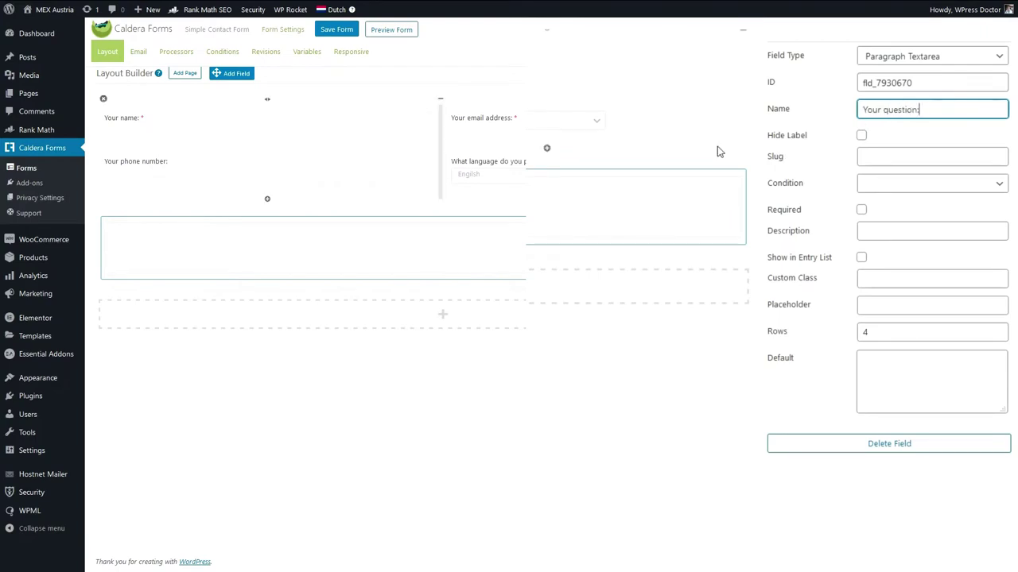
left_click(862, 210)
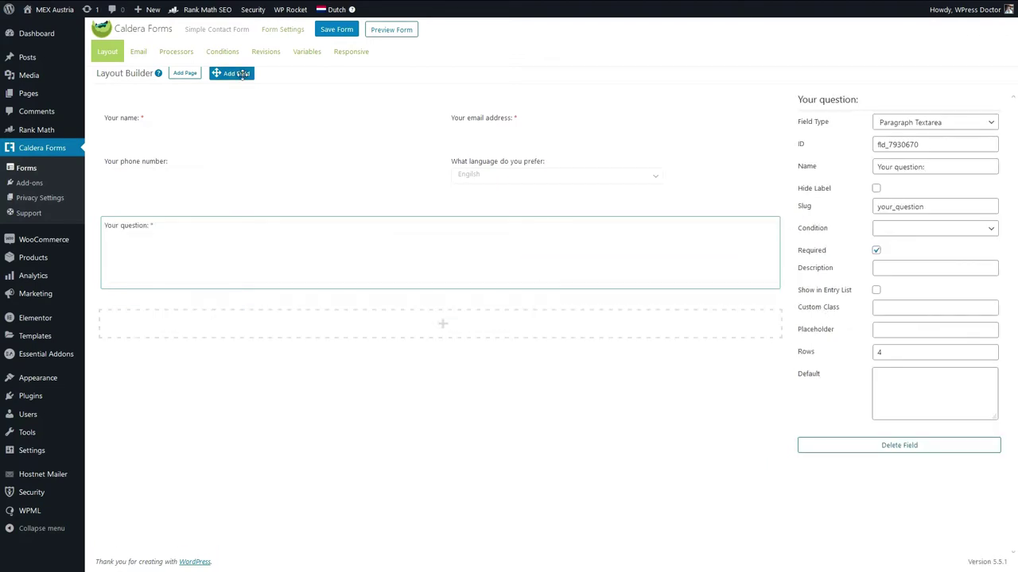
left_click_drag(242, 74, 347, 289)
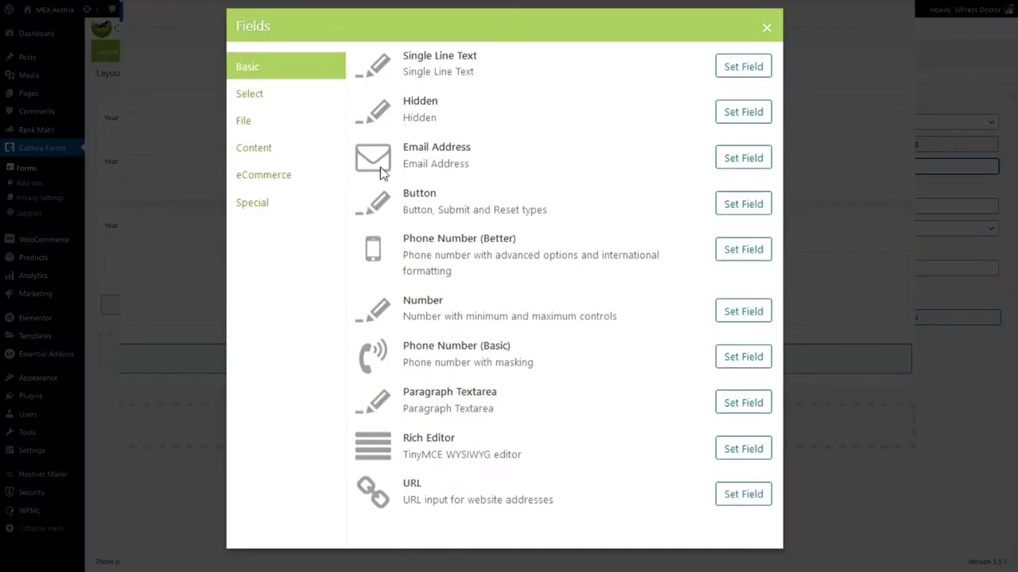
Add a 'Send' submit button below the question field and save the form.
left_click(740, 208)
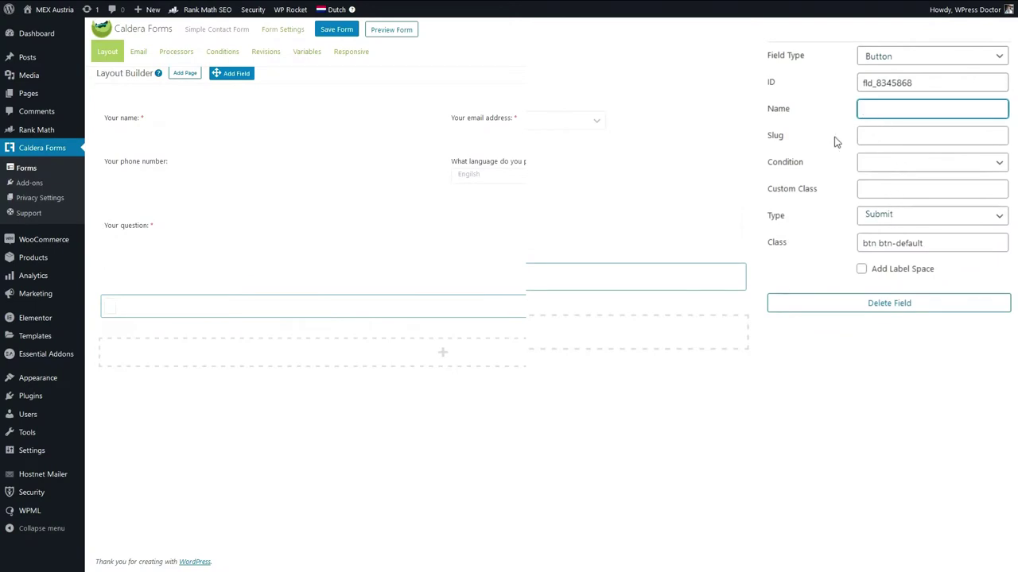
type("Submit")
left_click_drag(891, 109, 867, 112)
type("end!")
double_click(861, 113)
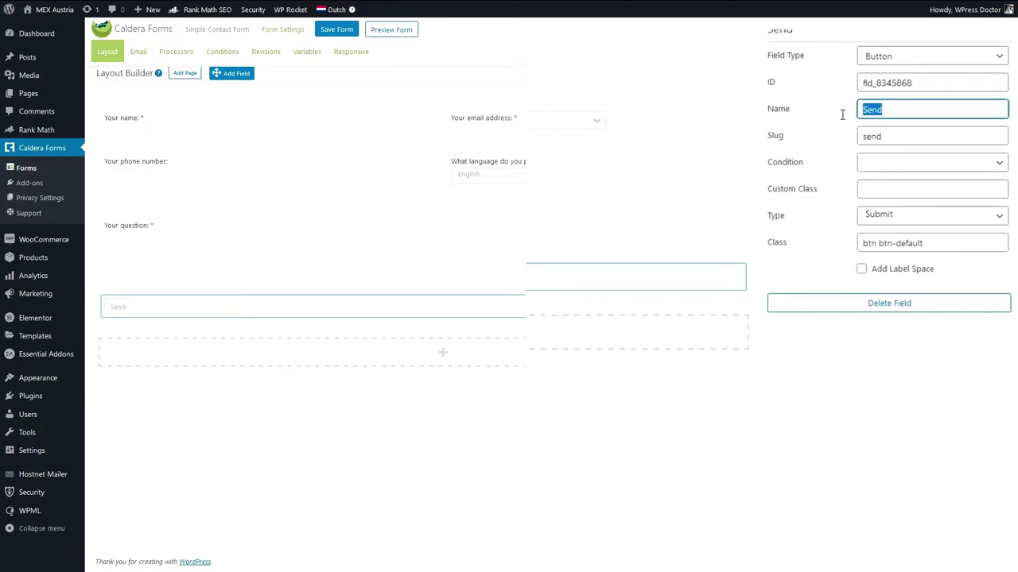
left_click(813, 320)
left_click(888, 243)
left_click(898, 342)
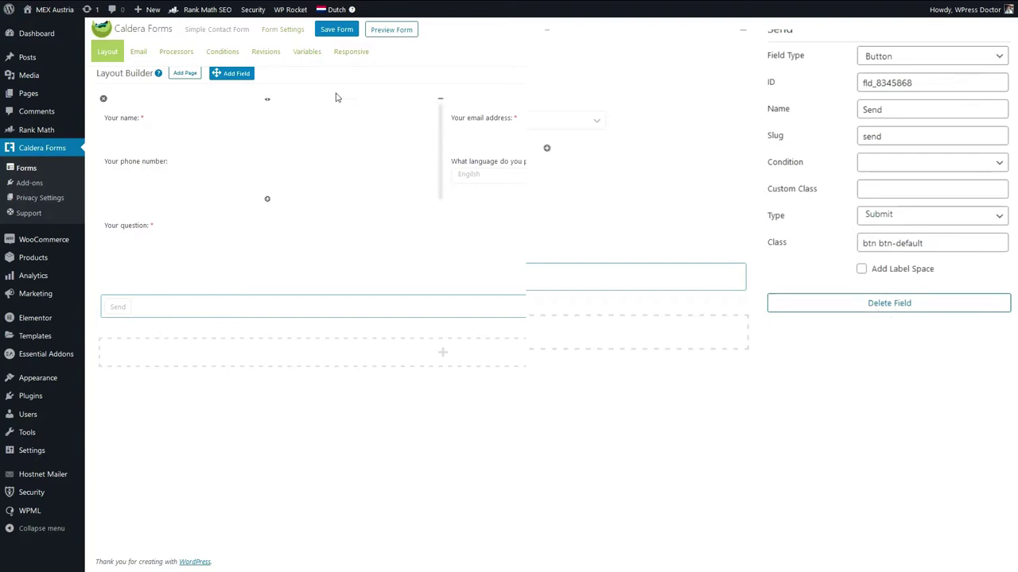
left_click(339, 30)
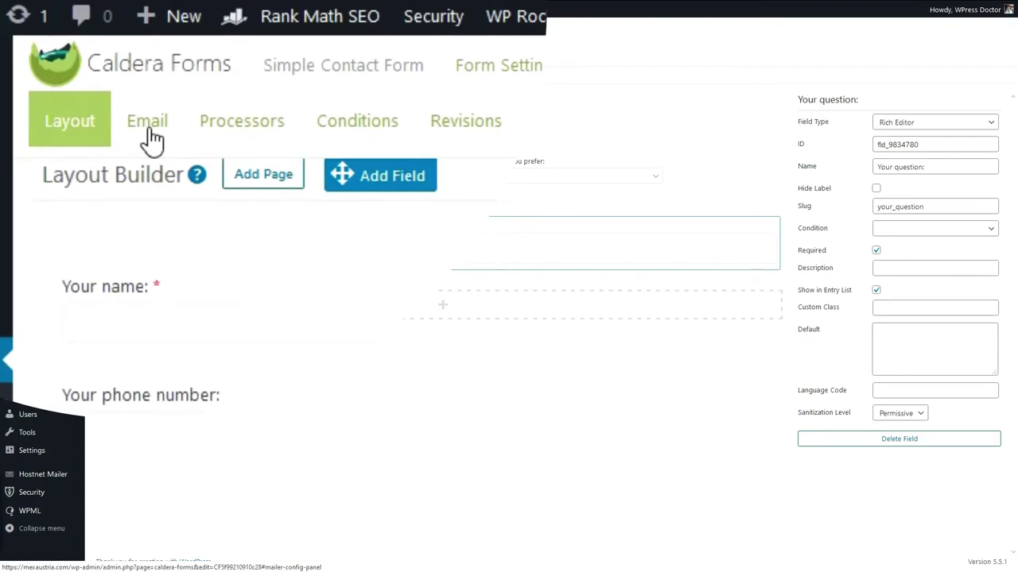
left_click(149, 132)
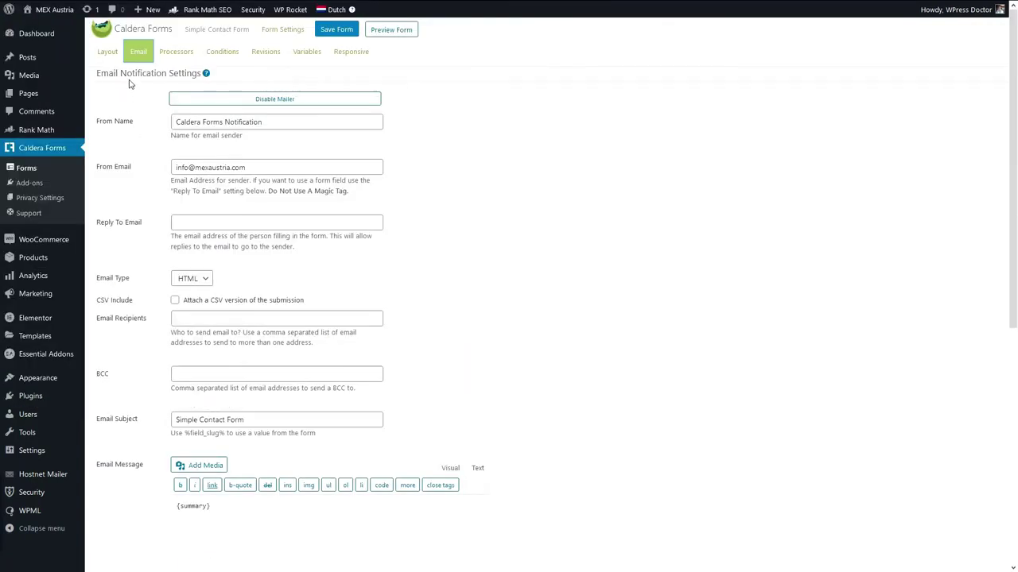
Set the From Name to 'Contact form on website' and Reply To Email to %email_address%.
left_click_drag(262, 122, 120, 129)
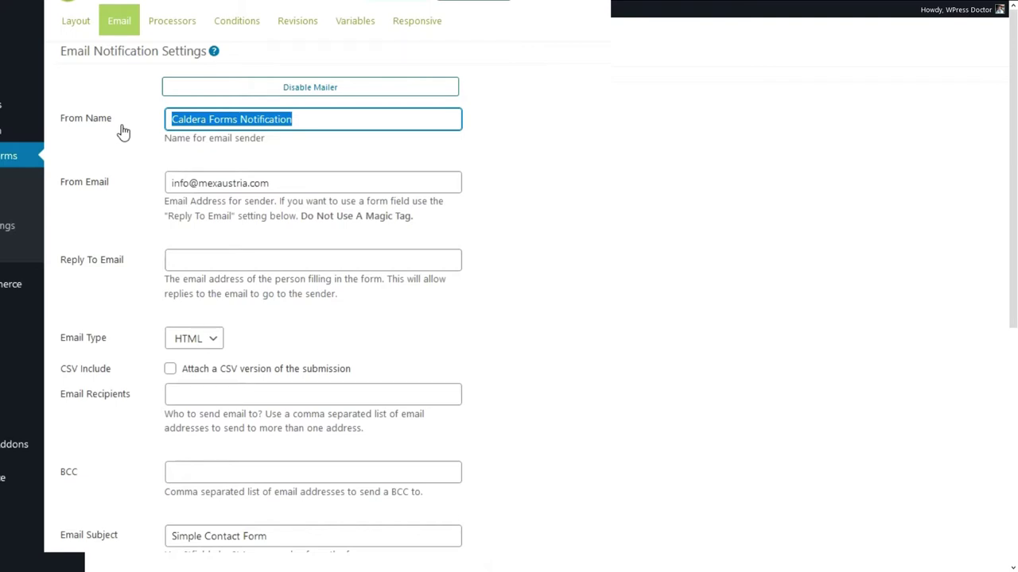
type("S")
key("BackSpace")
type("COnta")
key("BackSpace")
key("BackSpace")
type("ont")
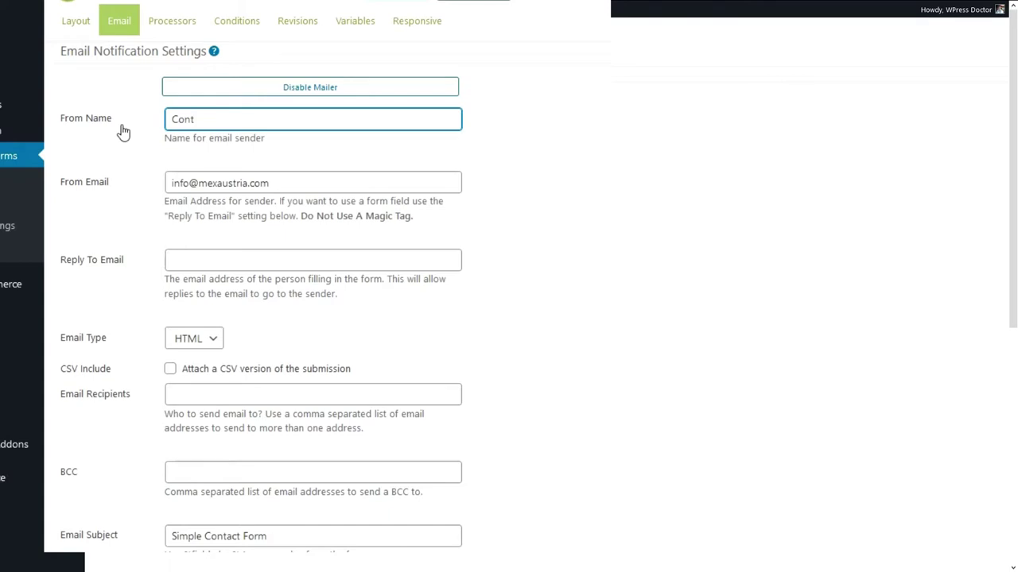
type("act form on website")
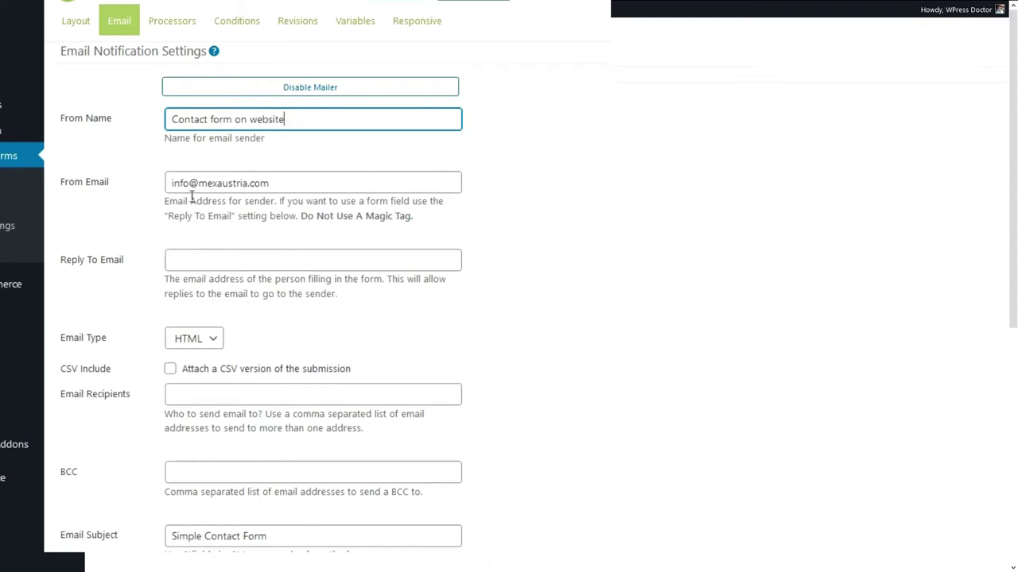
left_click(286, 182)
left_click_drag(286, 182, 167, 179)
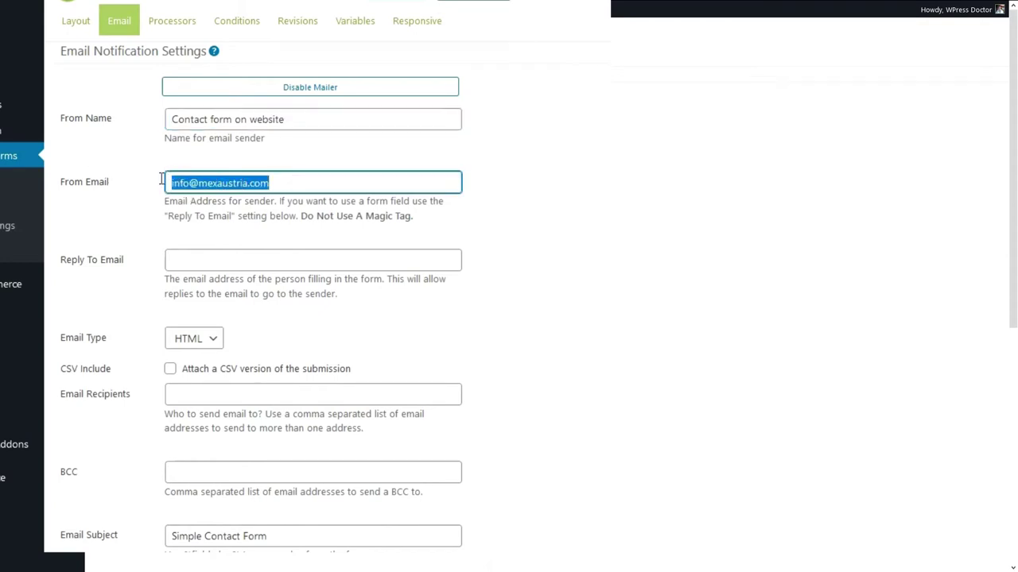
left_click(190, 183)
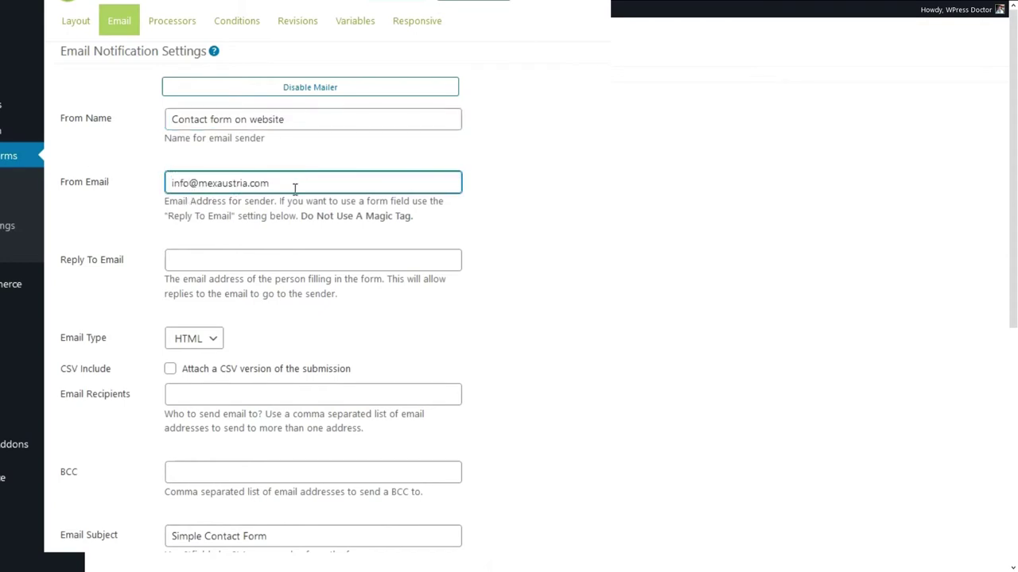
left_click(215, 265)
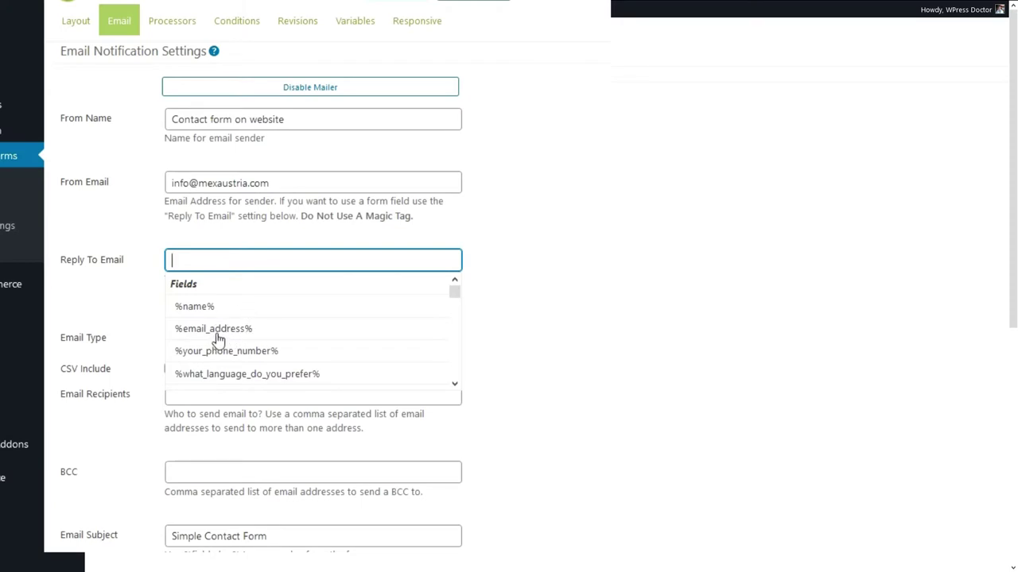
left_click(217, 337)
left_click(551, 285)
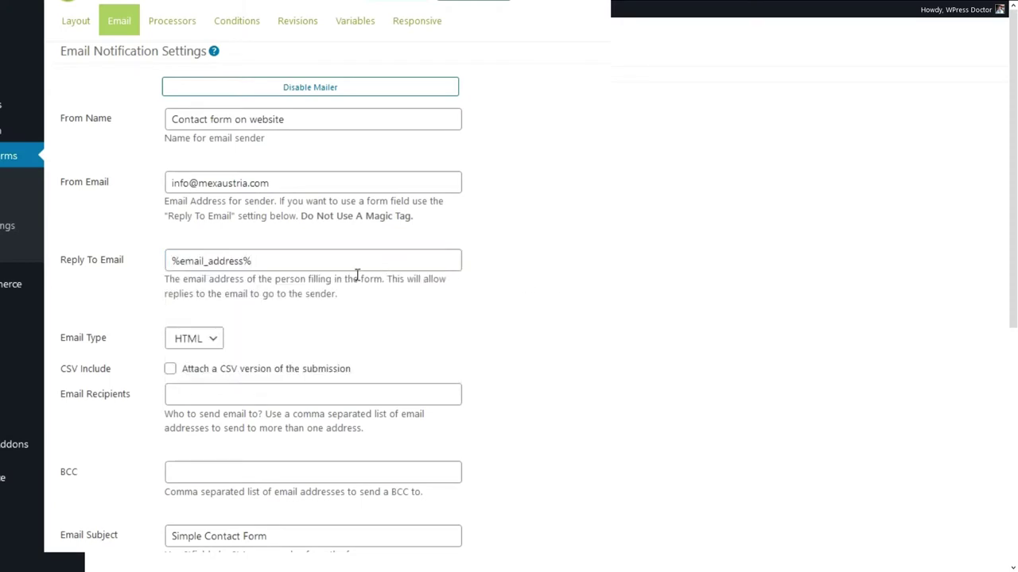
Leave the notification's Email Type set to HTML after trying Text.
left_click(204, 347)
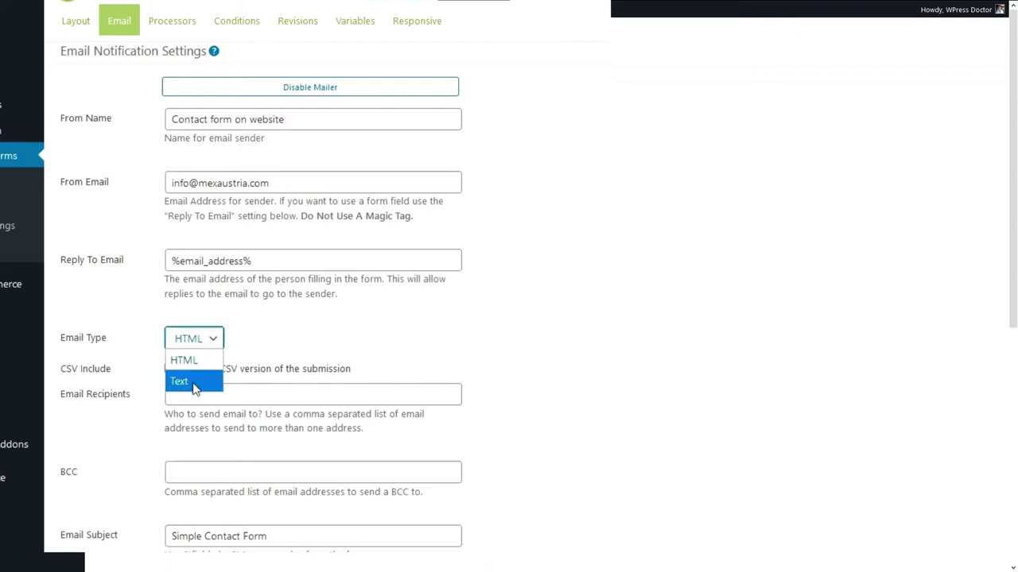
left_click(194, 383)
left_click(199, 343)
left_click(197, 360)
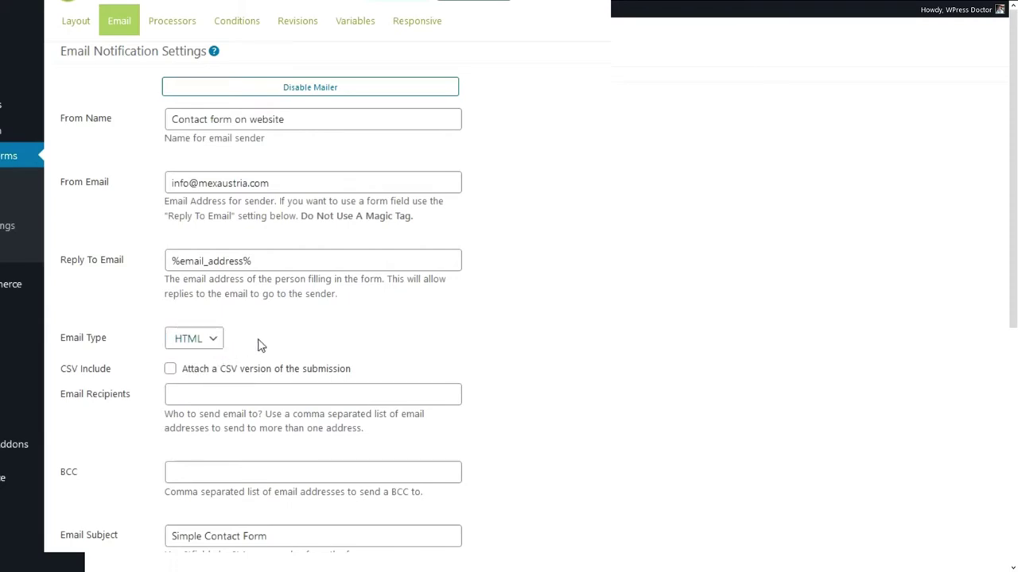
left_click(213, 344)
left_click(205, 381)
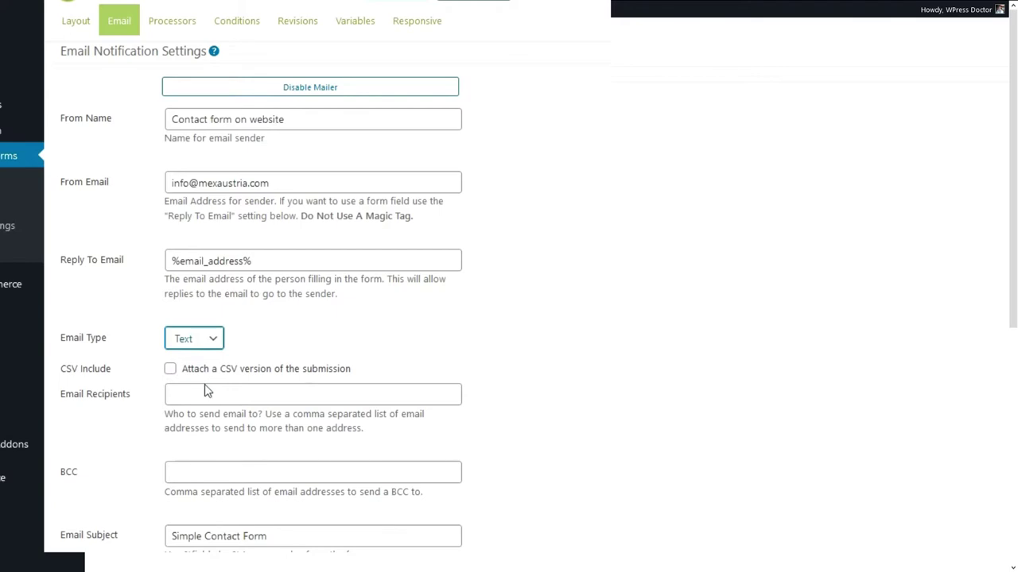
left_click(245, 346)
left_click(213, 338)
left_click(208, 359)
Copy the From Email address and paste it into Email Recipients.
scroll(239, 334, "down", 2)
left_click(206, 284)
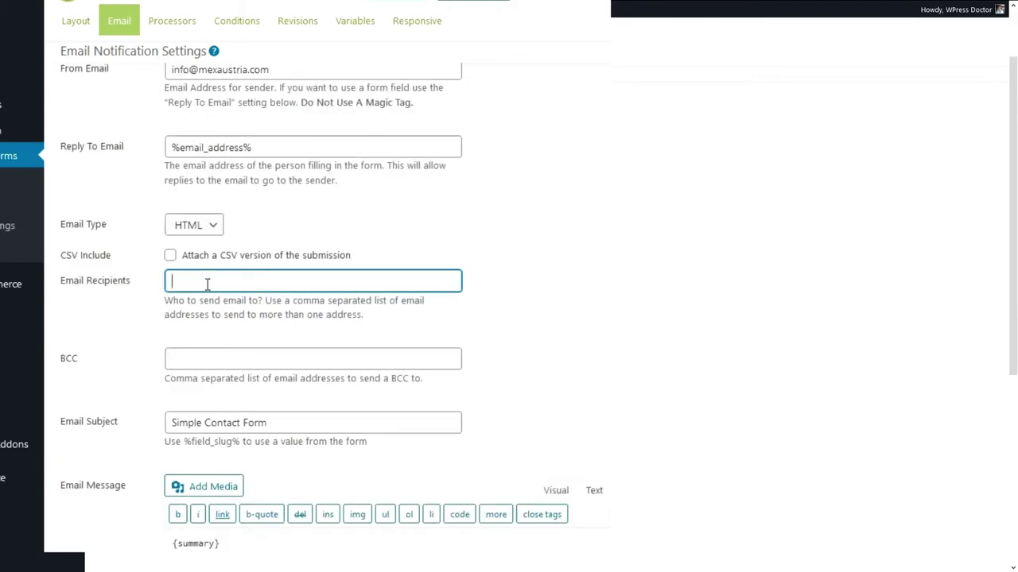
left_click_drag(279, 73, 168, 77)
key("ctrl+c")
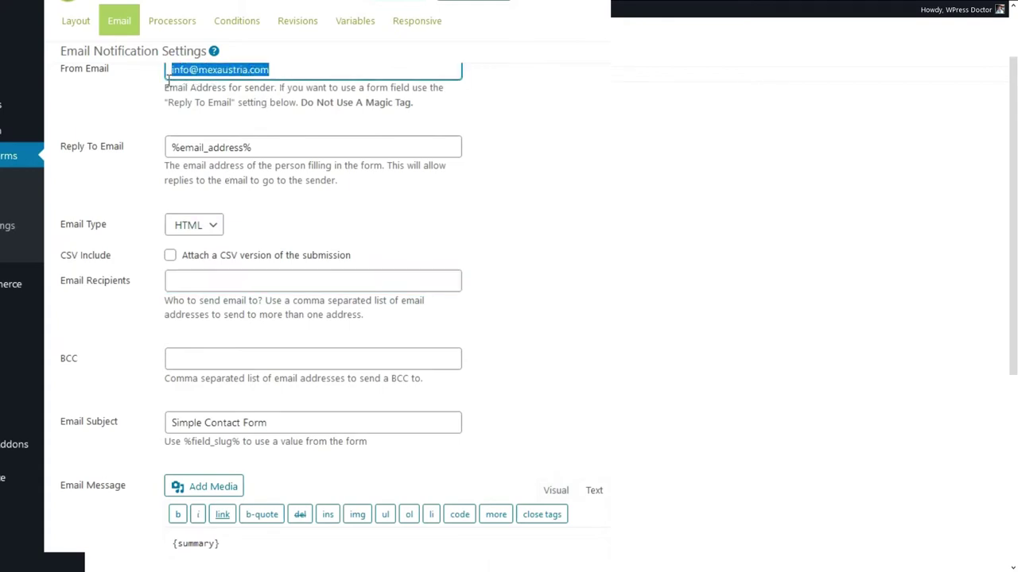
left_click(200, 278)
left_click(132, 314)
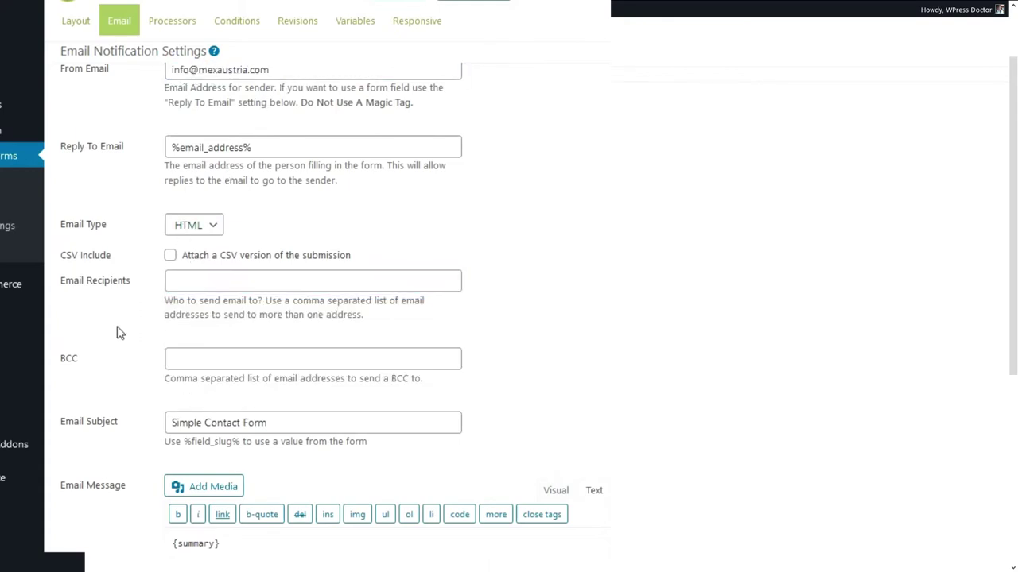
left_click(226, 282)
key("ctrl+v")
key("Tab")
Set the Email Subject to 'New prospect on your website'.
scroll(96, 342, "down", 1)
scroll(100, 348, "up", 3)
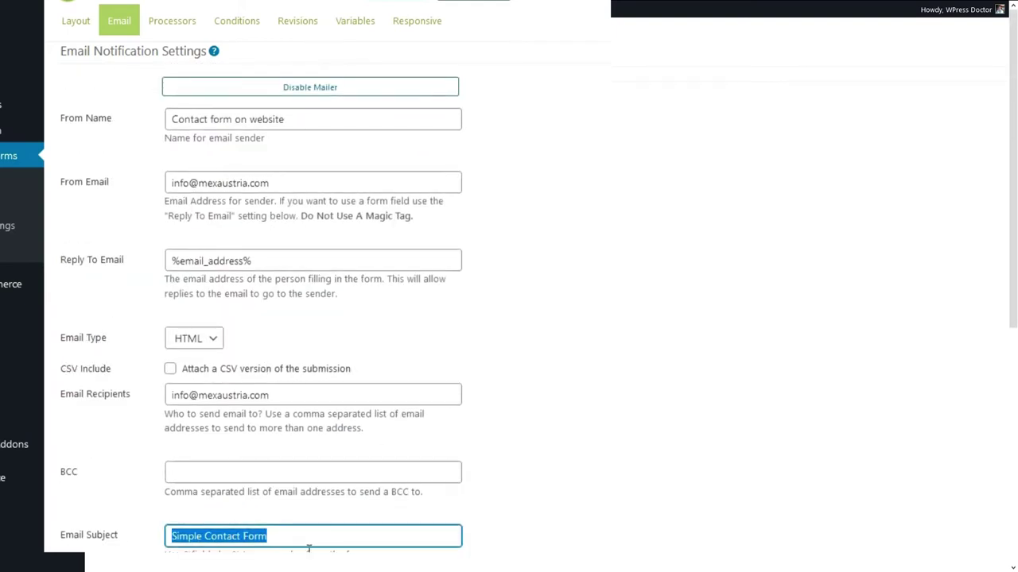
scroll(308, 549, "down", 3)
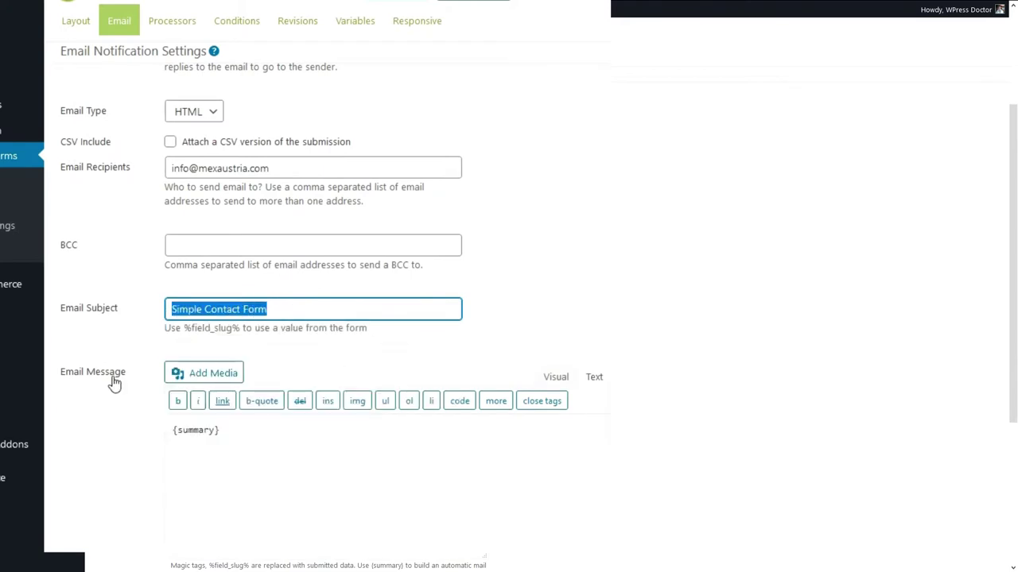
type("New prospect ")
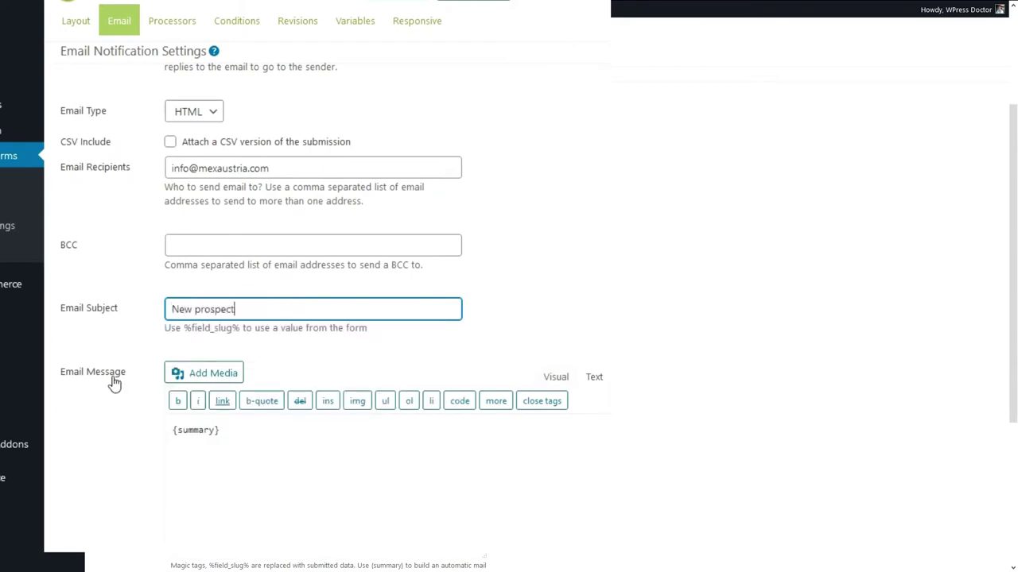
type("on your website")
Add a blank line above {summary} and switch the Email Message editor to Visual.
left_click(253, 445)
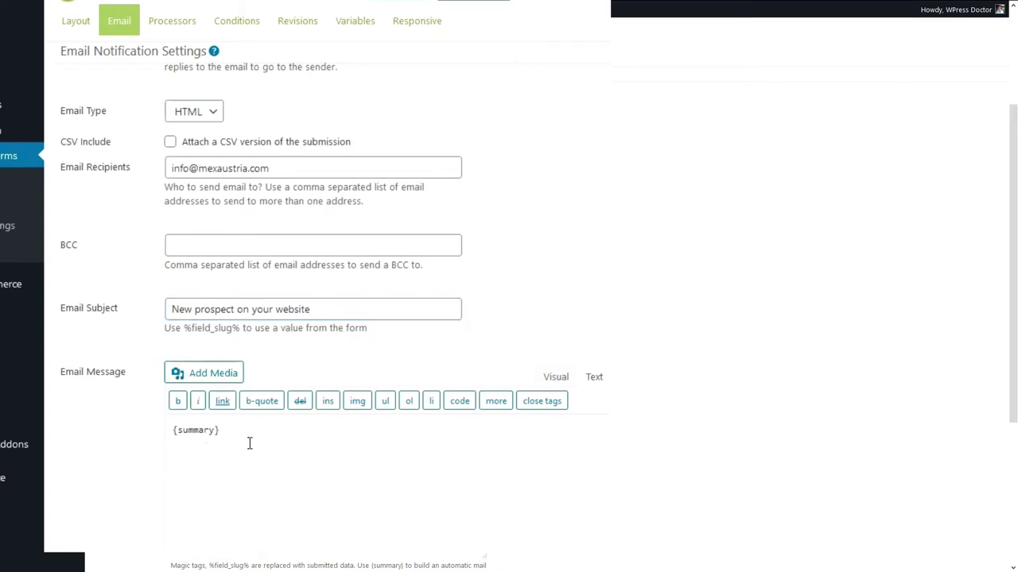
scroll(260, 464, "down", 1)
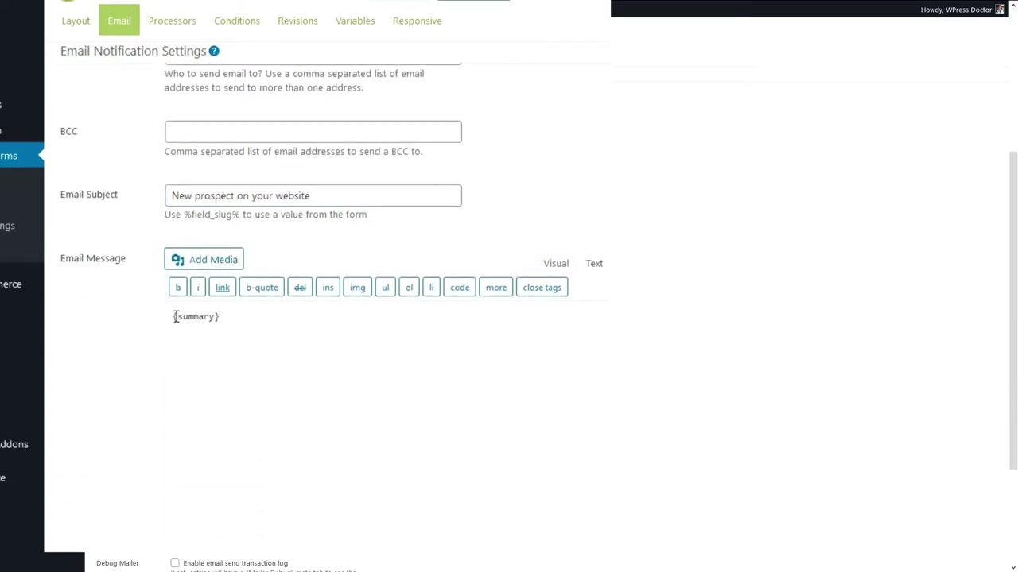
left_click(173, 316, "shift")
left_click(176, 322)
key("Return")
key("Return")
key("Return")
key("Up")
key("Up")
key("Up")
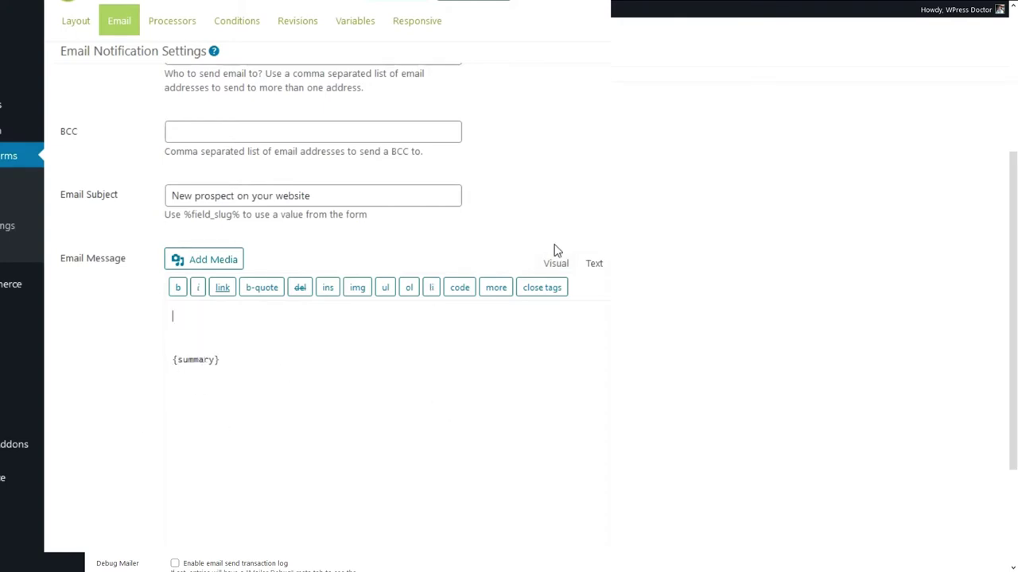
left_click(555, 263)
Type the greeting 'Hi there!' and a congratulatory line above {summary}.
type("Hi there!")
key("Return")
key("BackSpace")
key("Return")
type("S")
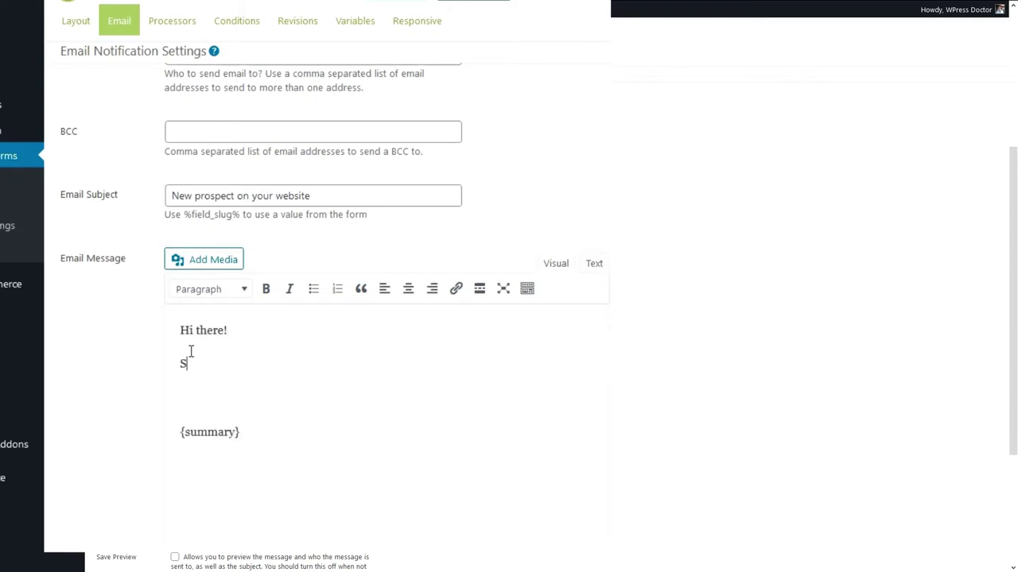
type("omeone just filled out your conta")
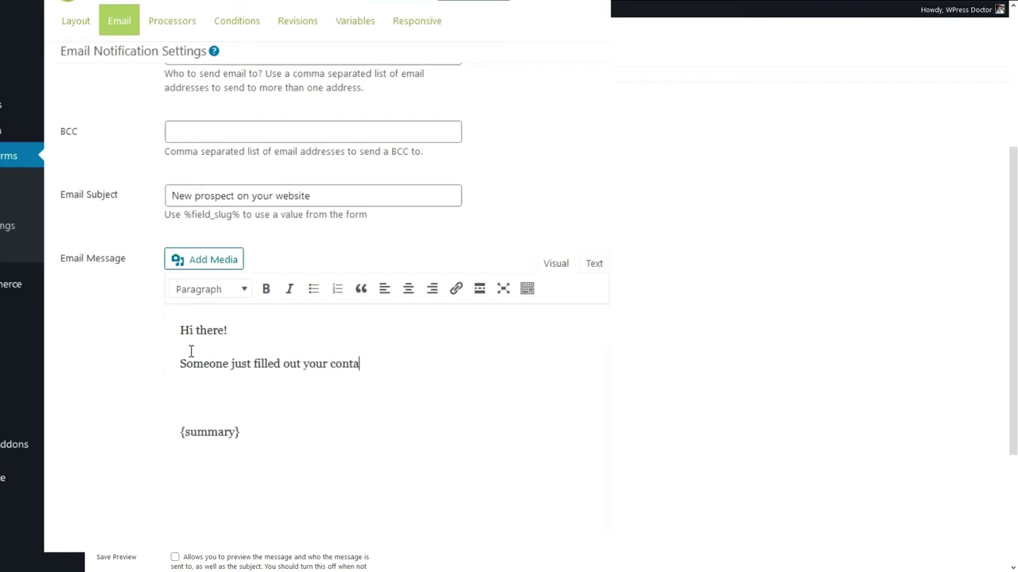
type("ct form. Congrati")
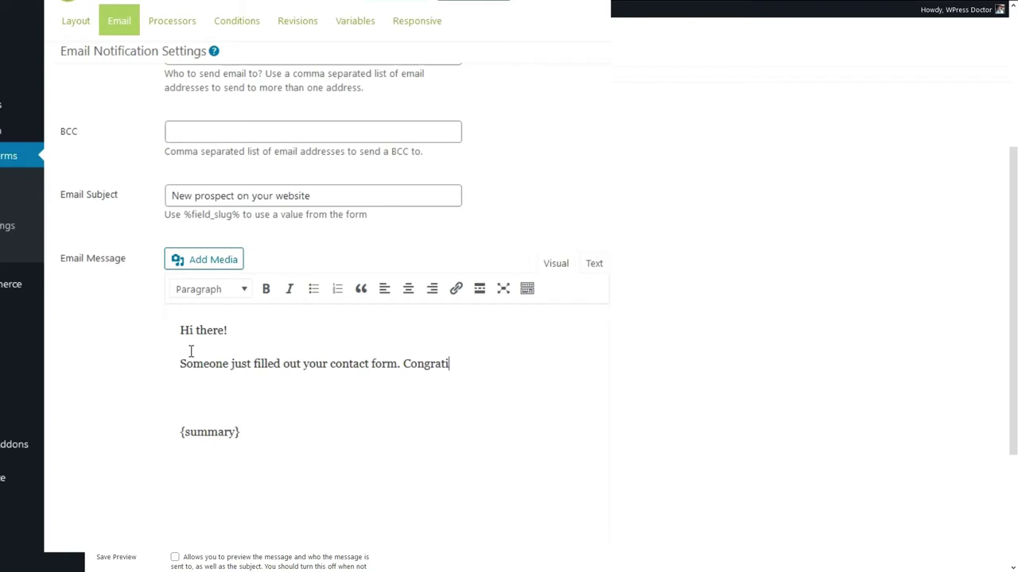
type("oulations! Go get them tige")
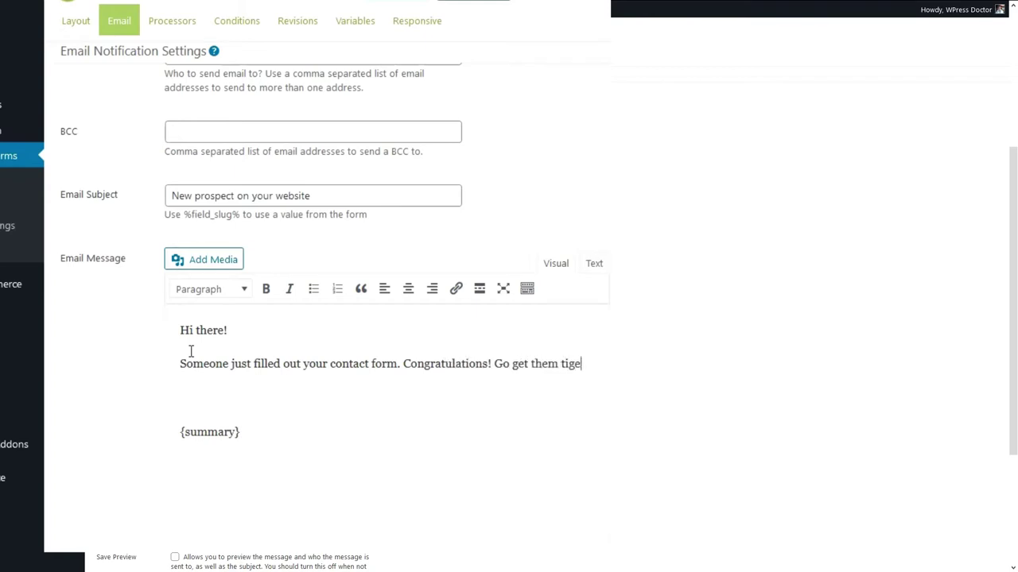
scroll(191, 350, "down", 3)
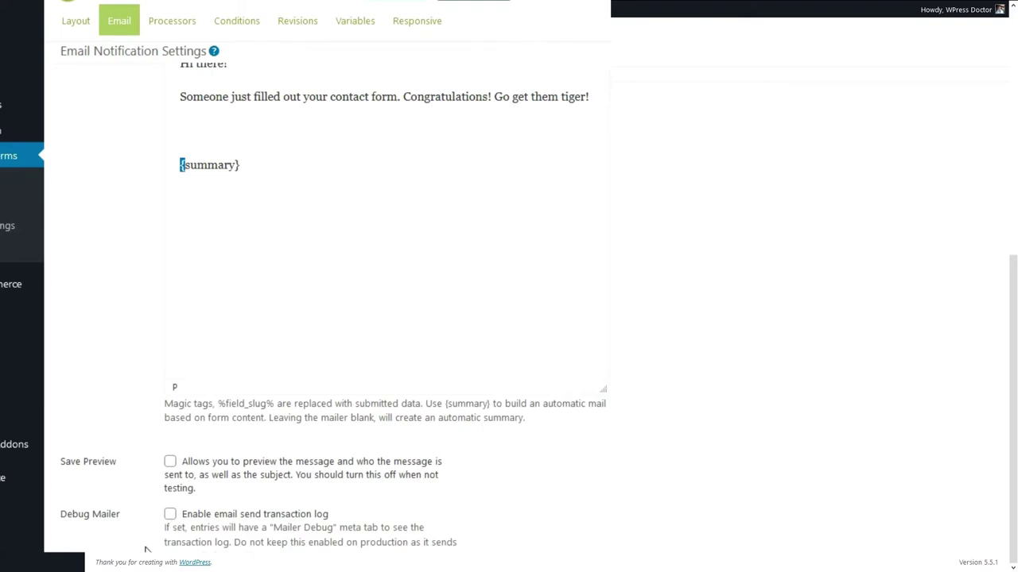
scroll(146, 549, "up", 5)
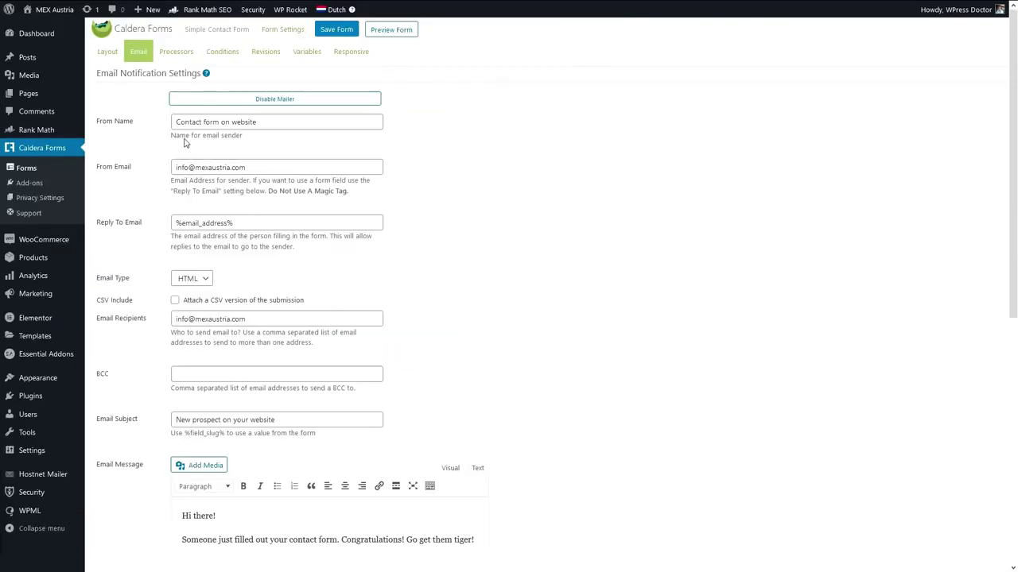
Save the form, then add an Auto Responder processor from the Processors list.
left_click(326, 29)
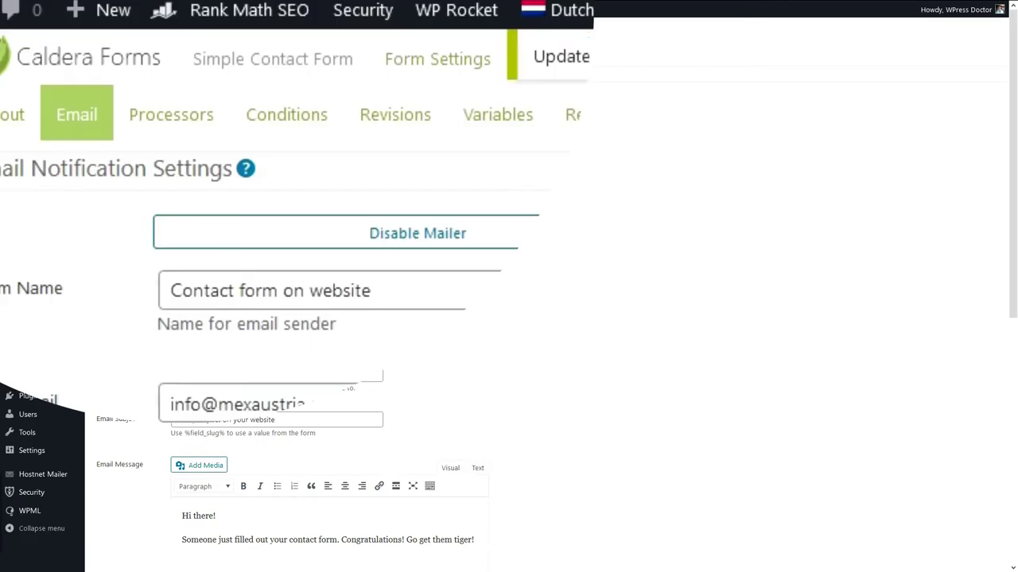
left_click(159, 119)
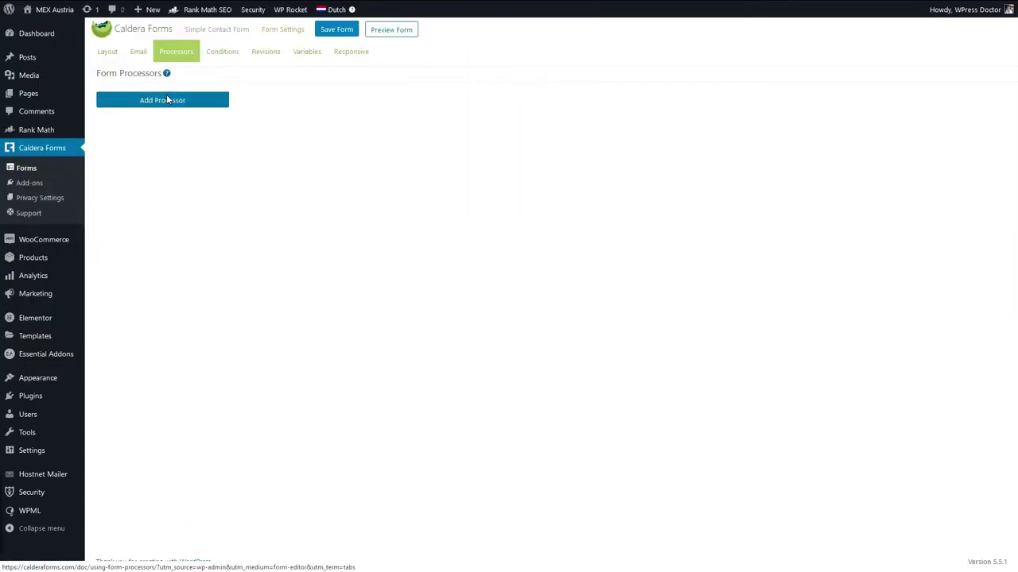
left_click(167, 99)
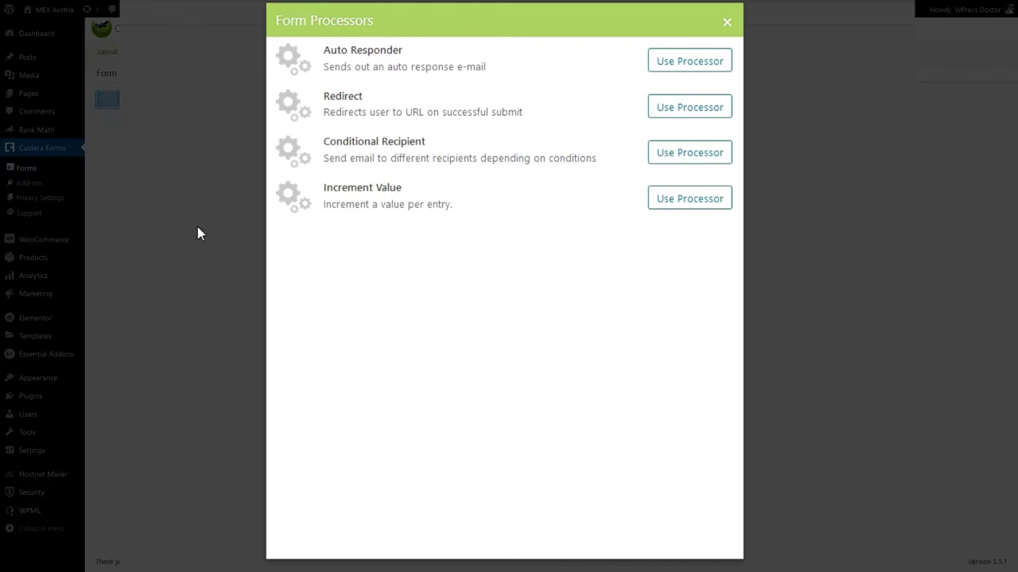
left_click(672, 70)
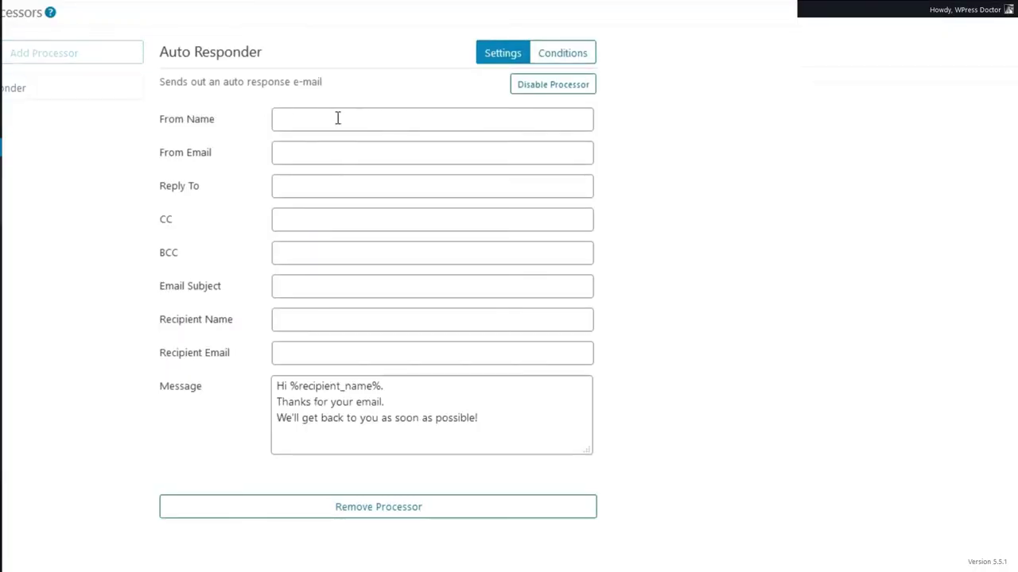
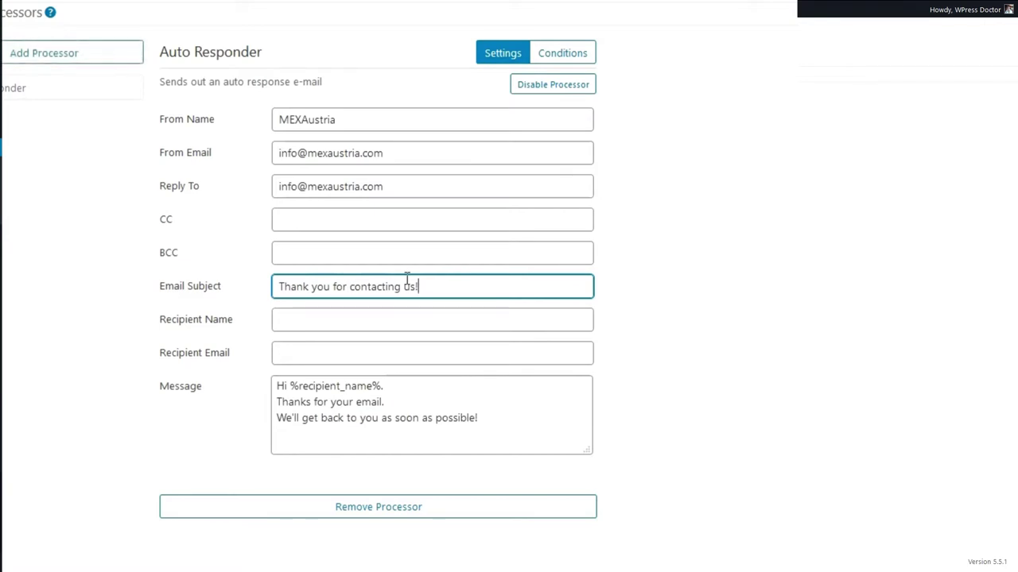
Set the auto-response Recipient Name to %name% and Recipient Email to %email_address%.
left_click(313, 322)
left_click(310, 372)
left_click(311, 355)
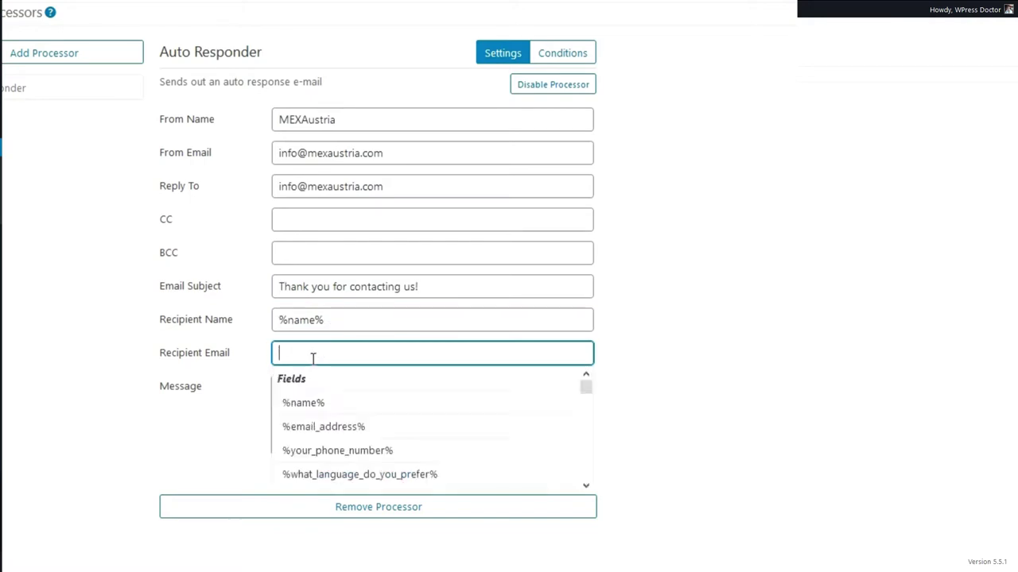
left_click(322, 427)
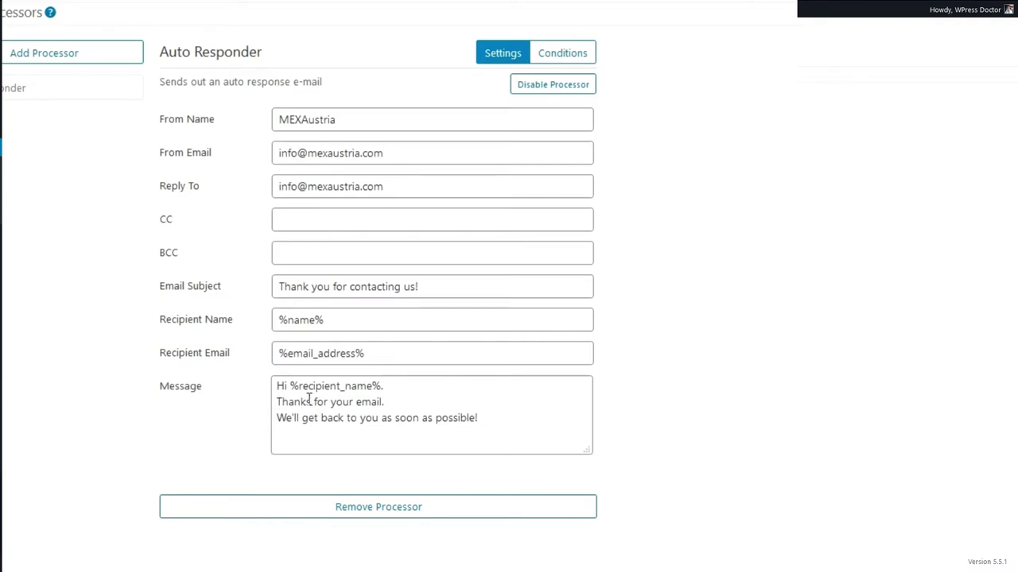
Rewrite the message body: 'Thank you for your email! We will read it with great interest and get back to you as soon as possible.'.
left_click(279, 384)
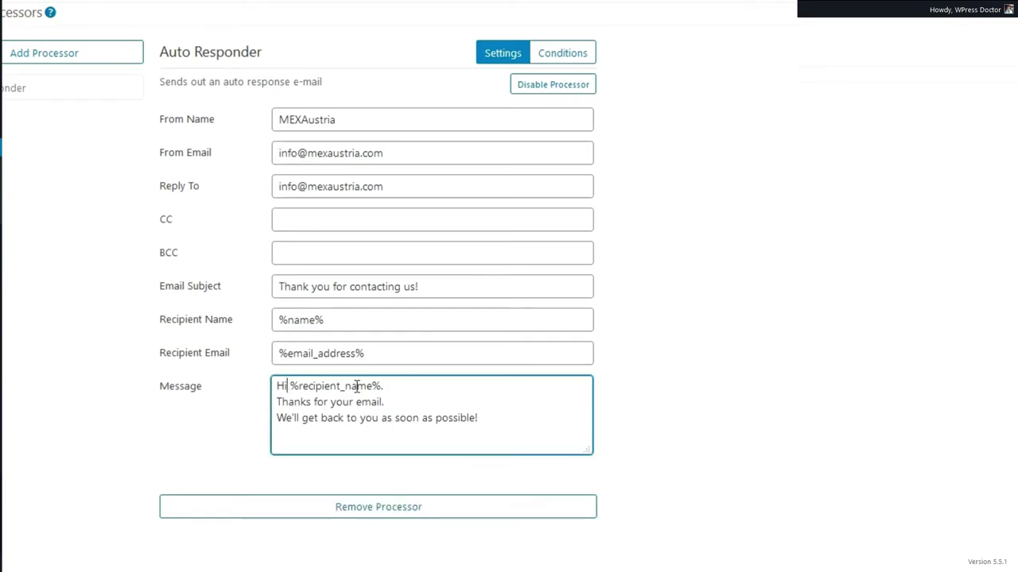
type(",")
key("Return")
key("Right")
key("Right")
key("Right")
key("Right")
key("Right")
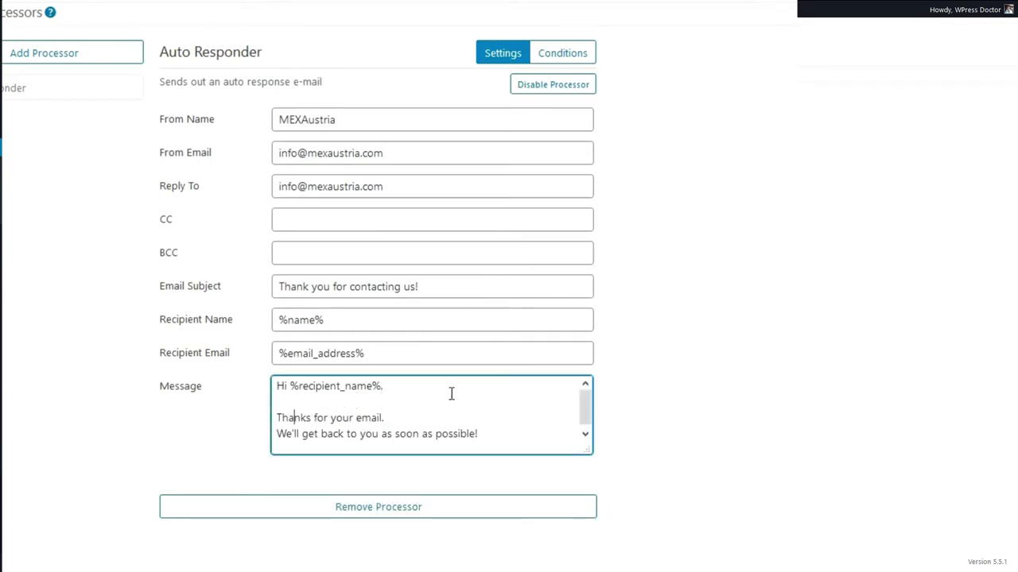
key("Delete")
type("you for your ")
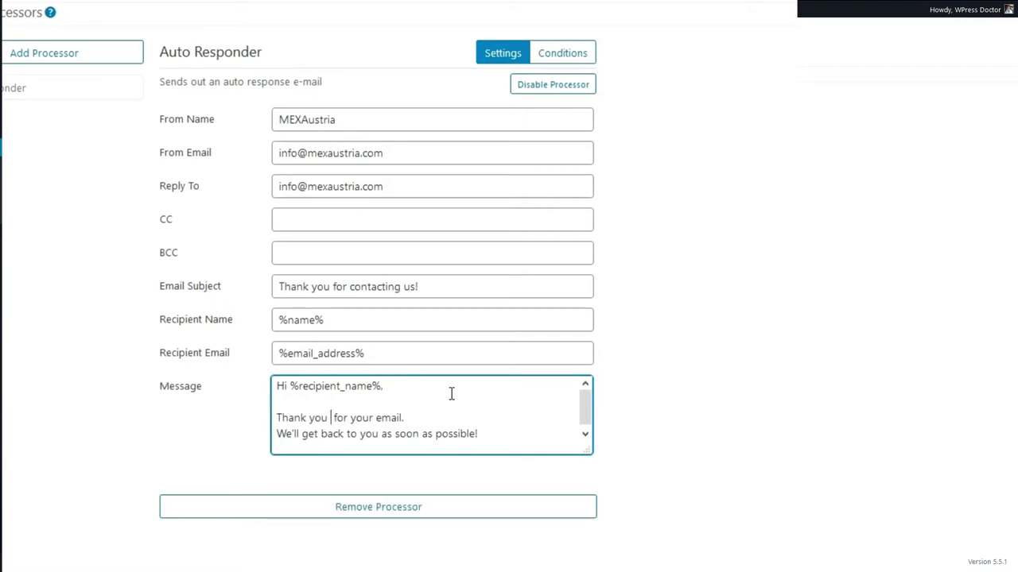
type("email!")
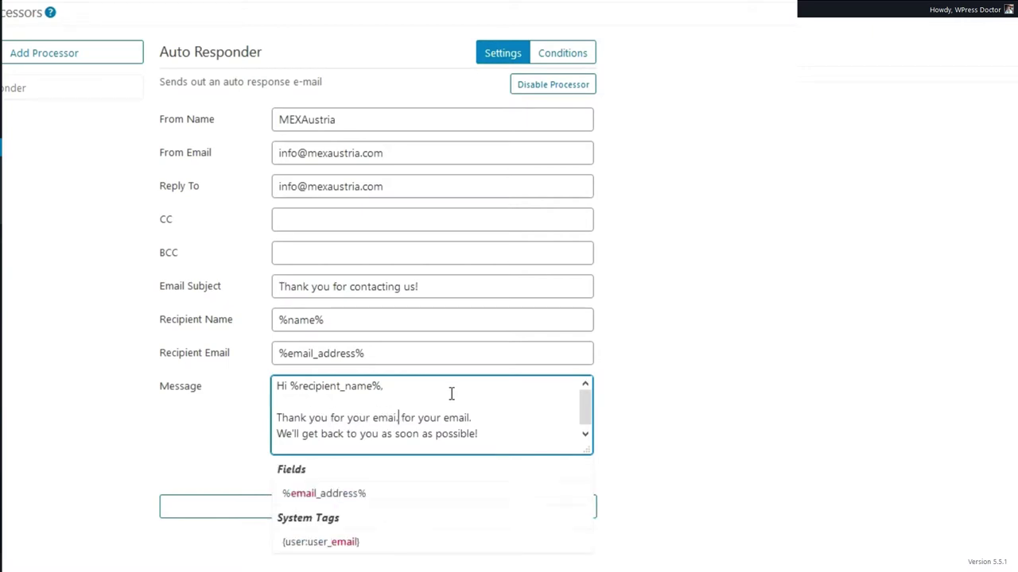
key("Delete")
key("Delete")
key("Delete")
key("Delete")
key("Delete")
key("Delete")
key("Delete")
key("Delete")
key("Delete")
key("Delete")
key("Delete")
key("Delete")
key("Delete")
key("Delete")
key("Delete")
key("Delete")
type("We wi")
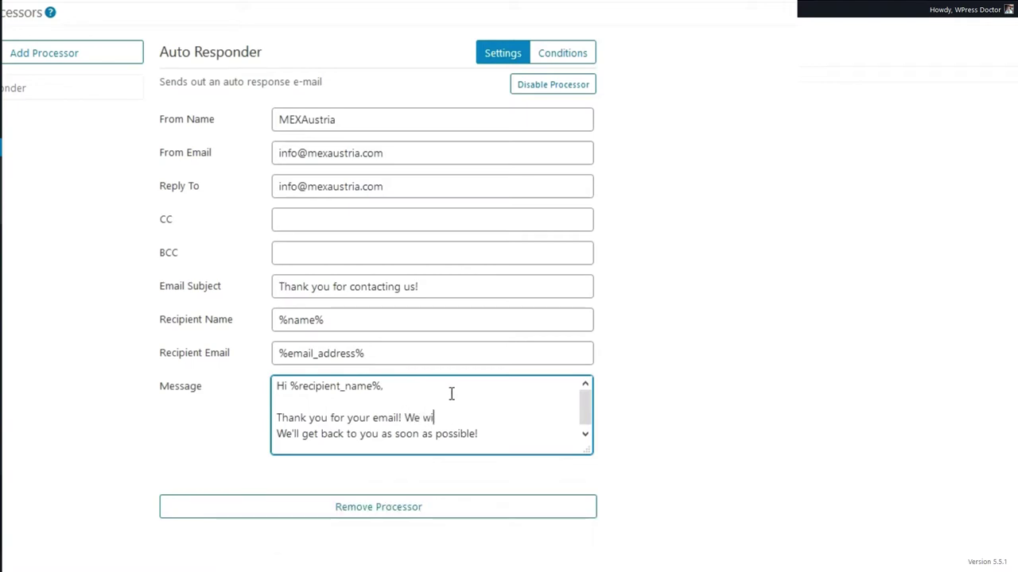
type("ll read it with great interest!")
key("BackSpace")
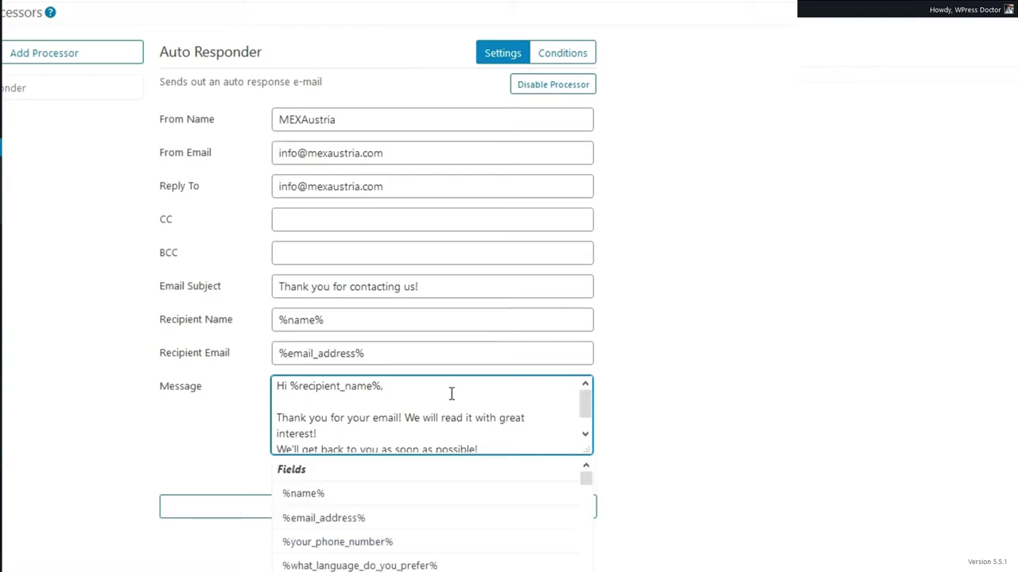
key("Delete")
key("Delete")
key("Delete")
key("Delete")
key("Delete")
key("Delete")
key("Delete")
key("Delete")
key("Delete")
key("Delete")
key("Delete")
key("Delete")
key("Delete")
key("Delete")
key("Delete")
key("Delete")
key("Delete")
key("Delete")
key("Delete")
key("Delete")
type("ad")
key("BackSpace")
type("nd")
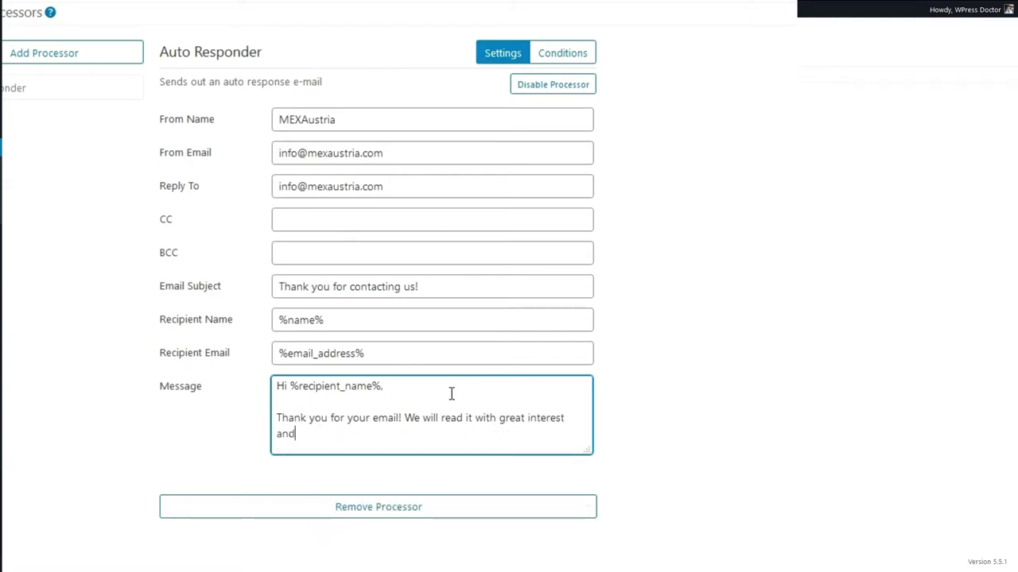
type(" get back to you a")
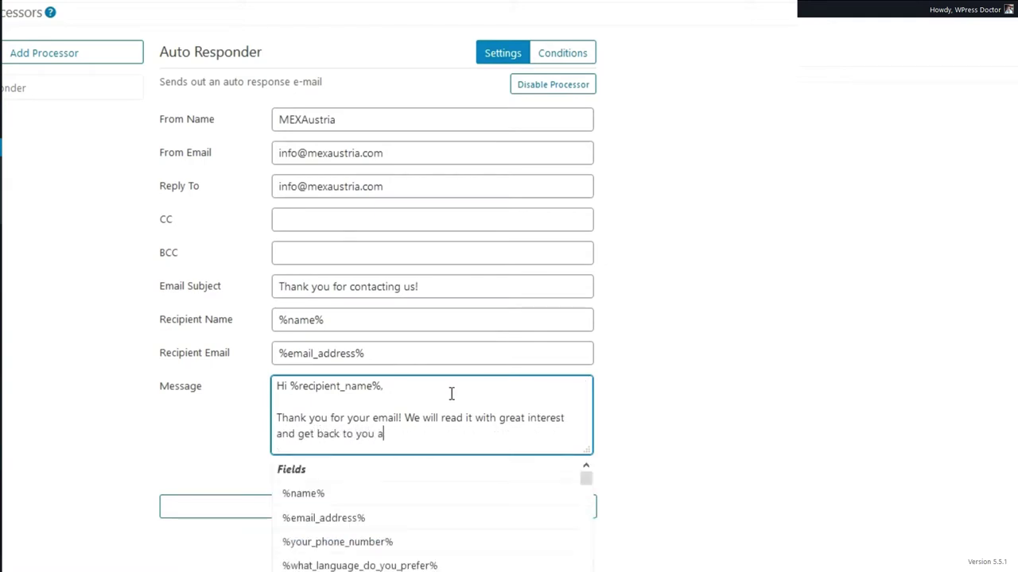
type("s soon as possible.")
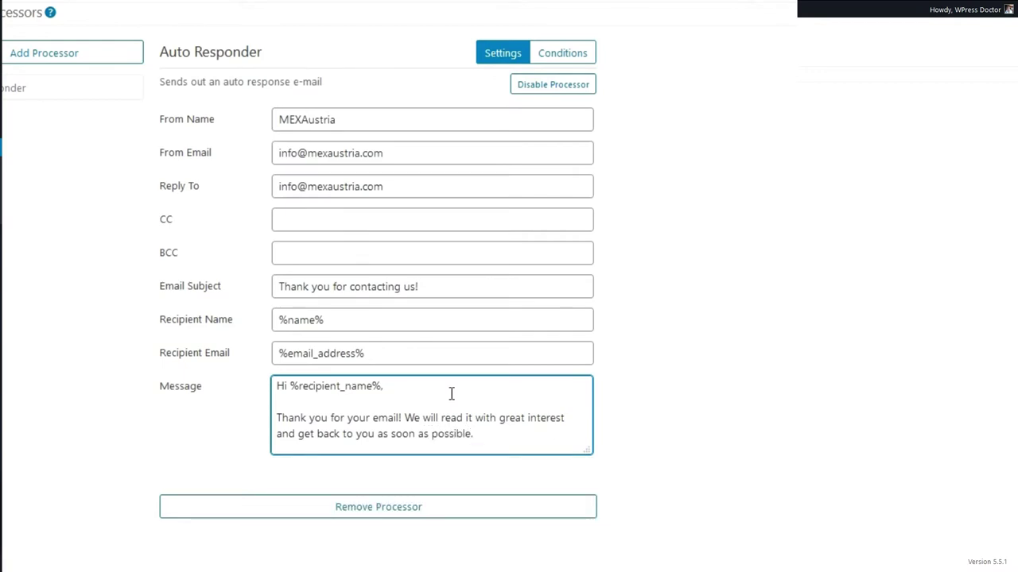
End the message with 'Have a great day, greetings.' and the signature 'Team MEX Austria'.
key("Return")
key("Return")
type("Have a ")
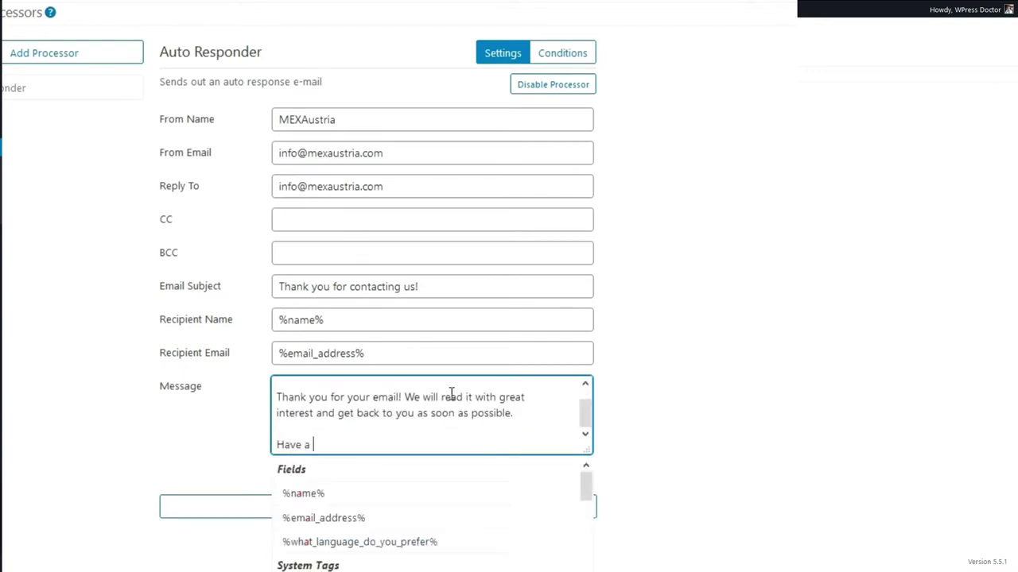
type("great day, greetings.")
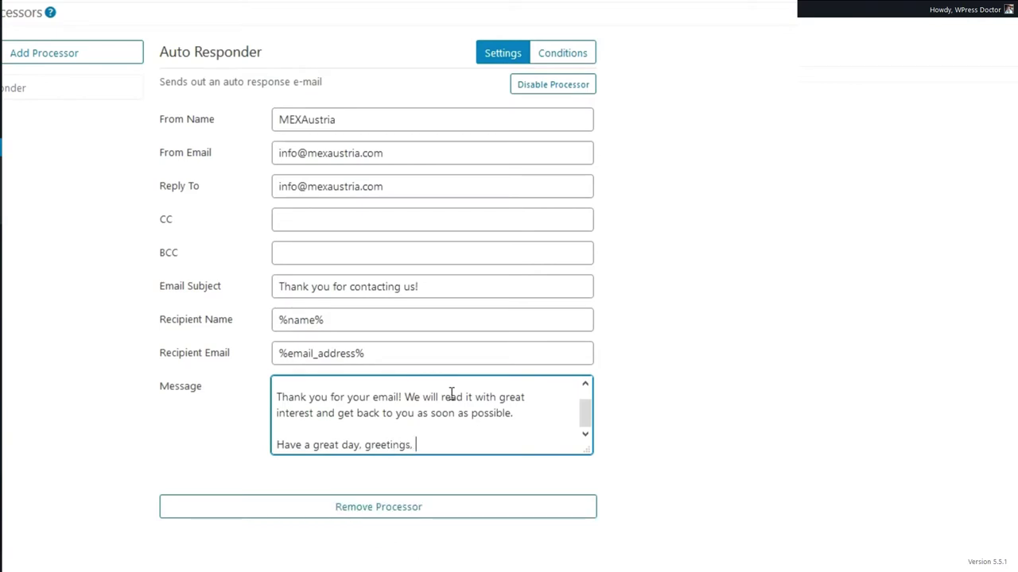
key("Return")
type("Team Mex")
key("BackSpace")
type("EXAustria")
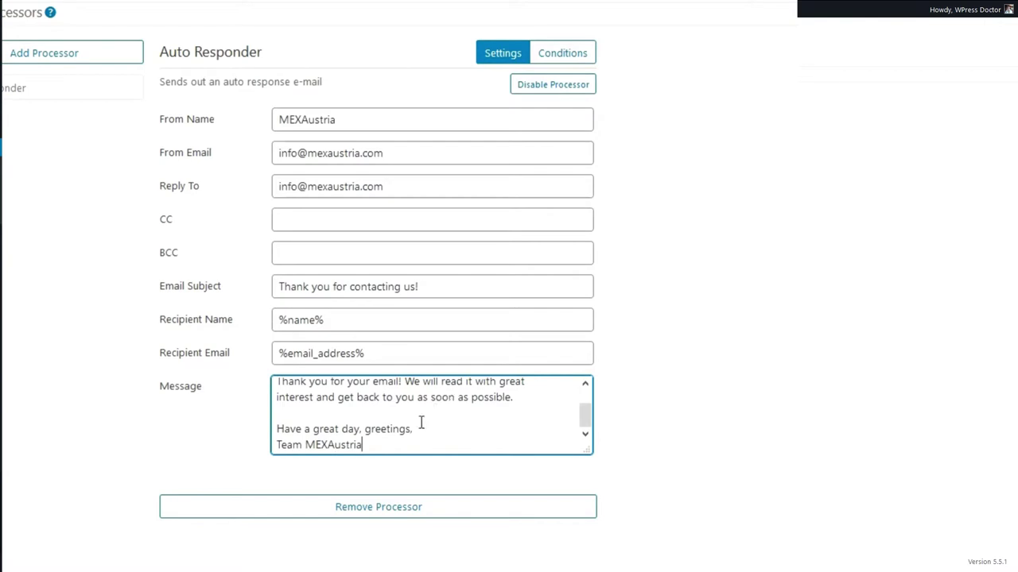
left_click(330, 445)
left_click(243, 435)
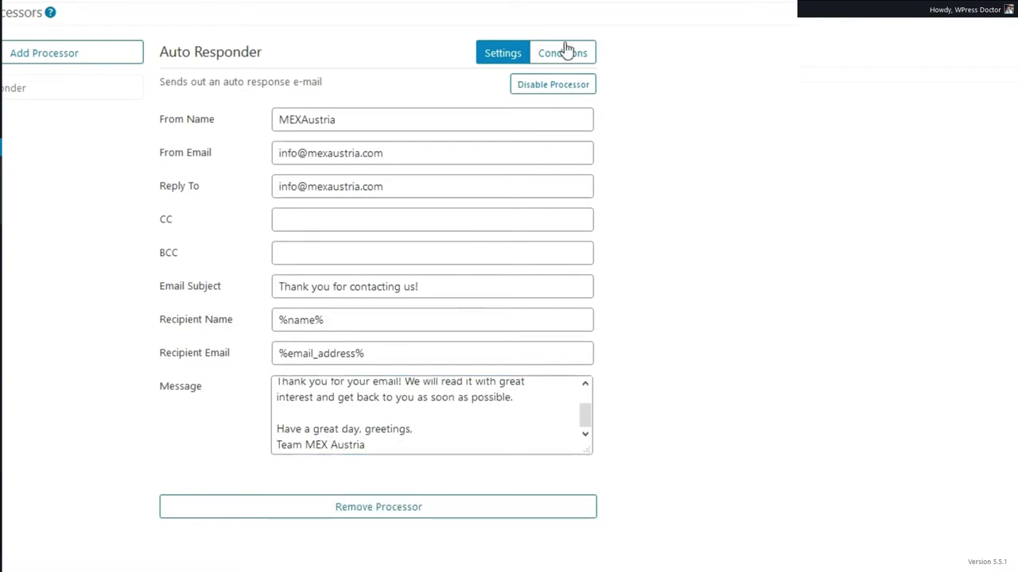
Check the auto responder's conditions, then save the form.
left_click(563, 52)
left_click(502, 53)
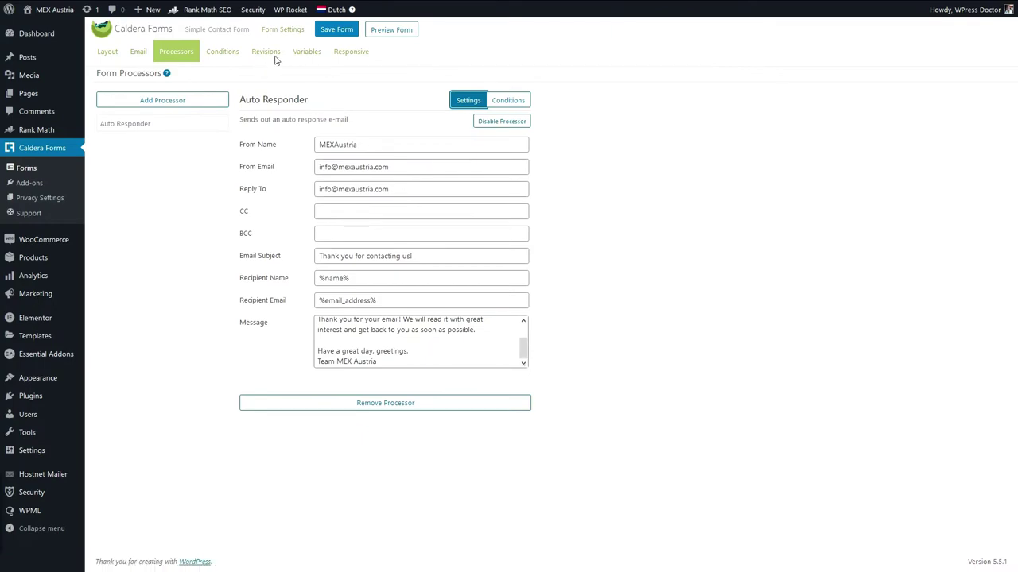
left_click(336, 30)
Add a Redirect processor to /contact/thank-you/, save the form with Ctrl+S, and open Revisions.
left_click(162, 100)
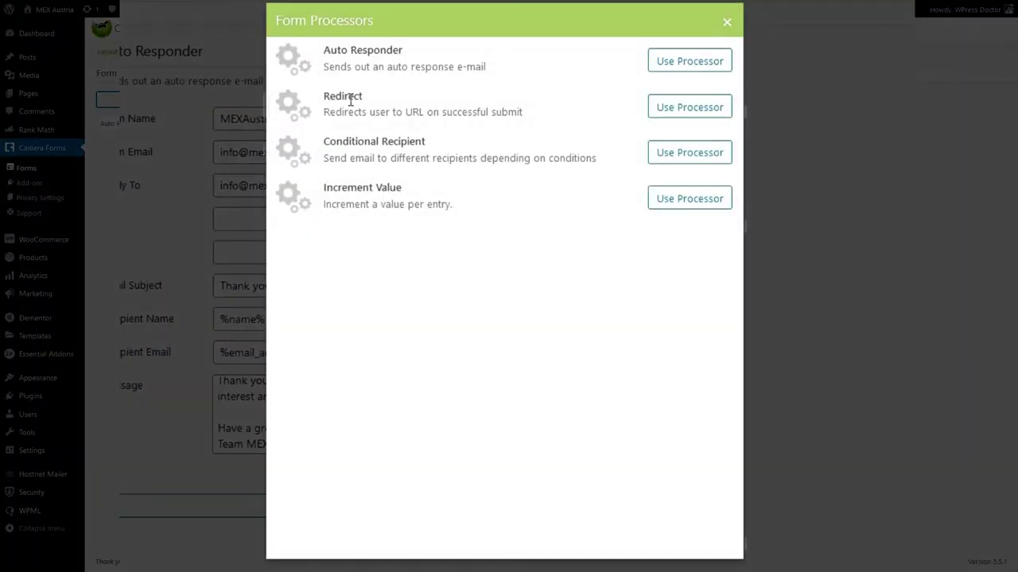
left_click(702, 113)
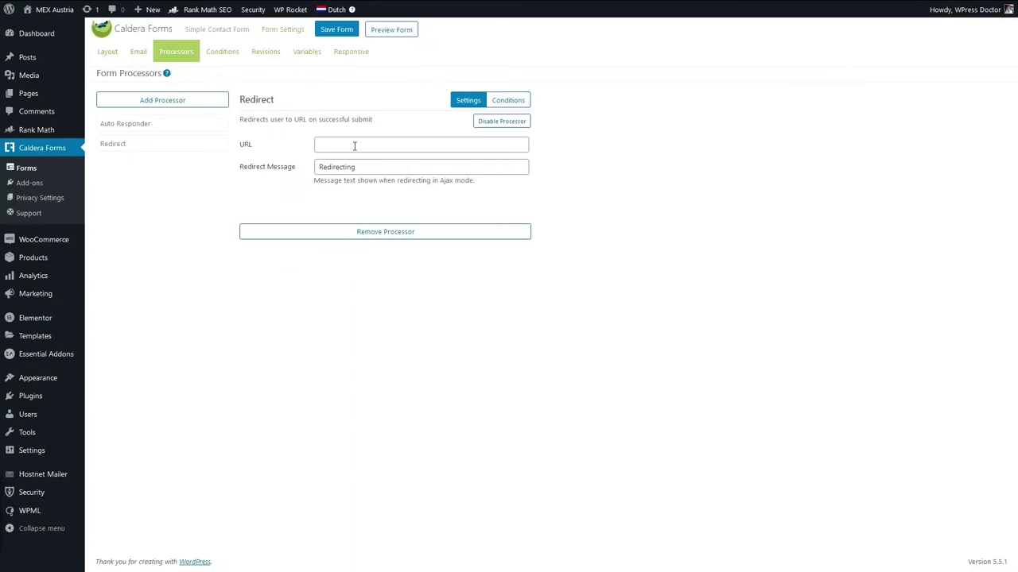
left_click(354, 146)
type("/contact/thankyou")
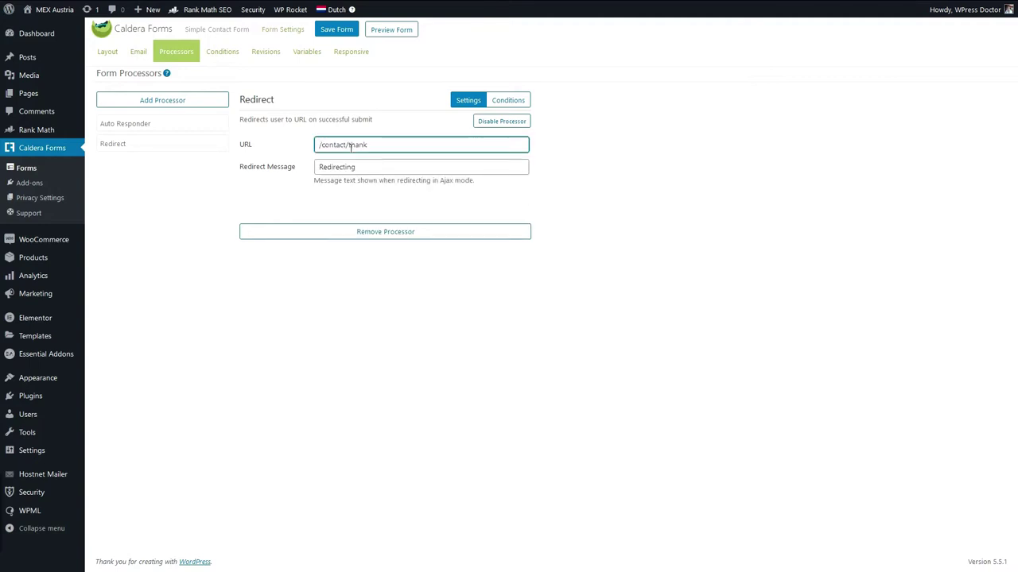
key("BackSpace")
key("BackSpace")
key("BackSpace")
type("0")
key("ctrl+s")
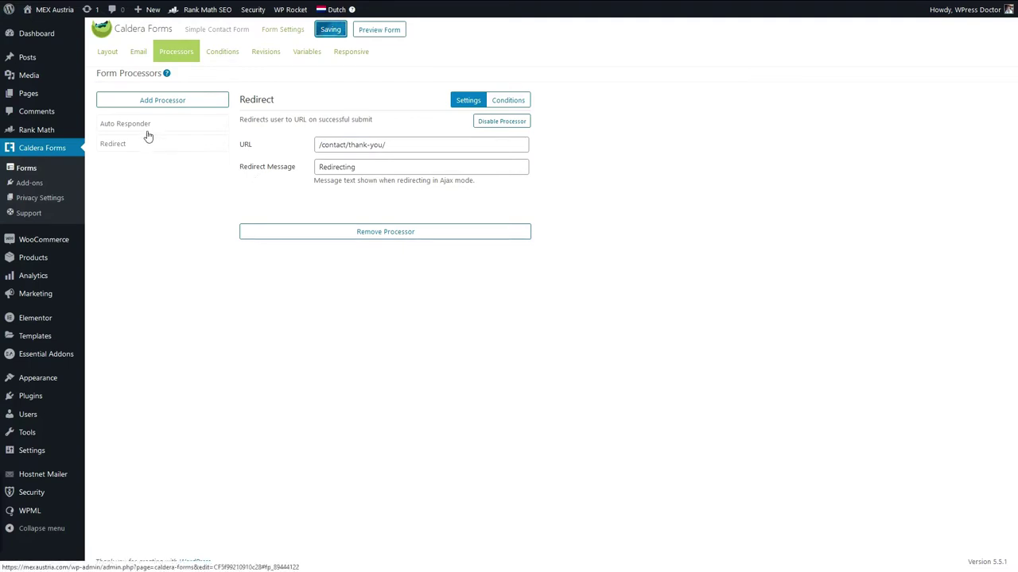
left_click(266, 51)
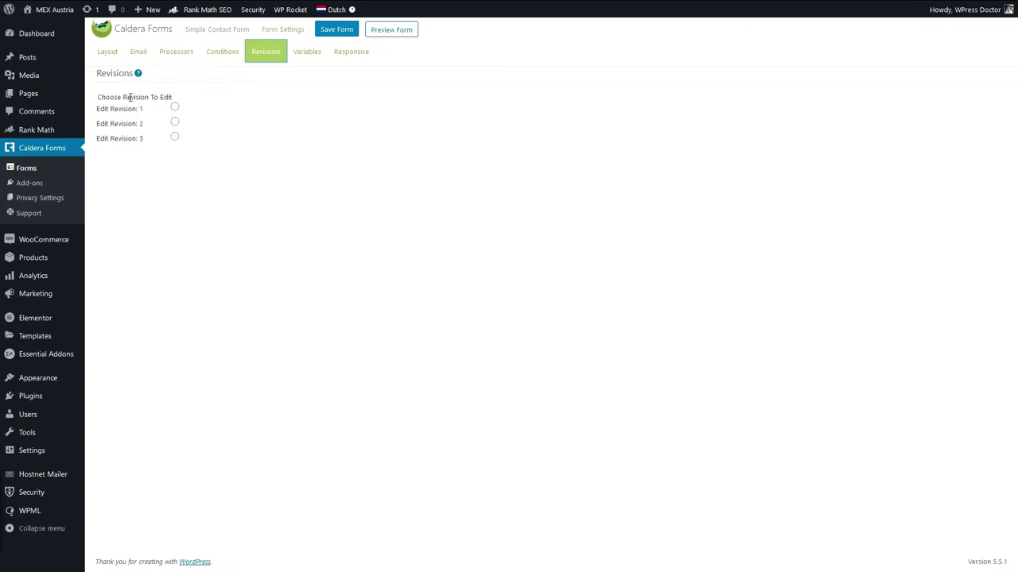
Step through the three saved revisions, then view the Variables and Responsive tabs.
left_click(176, 108)
left_click(175, 122)
left_click(175, 137)
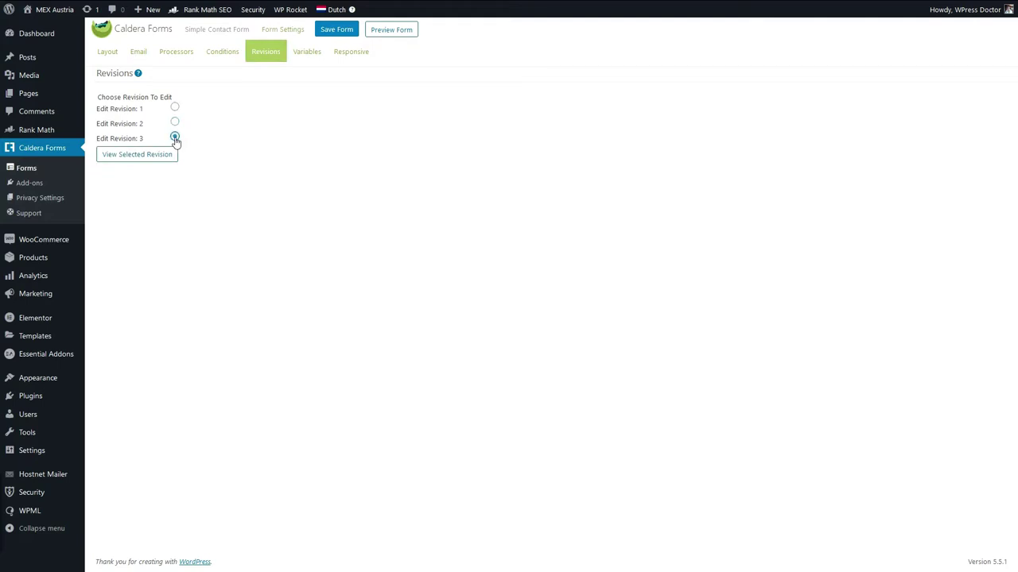
left_click(309, 54)
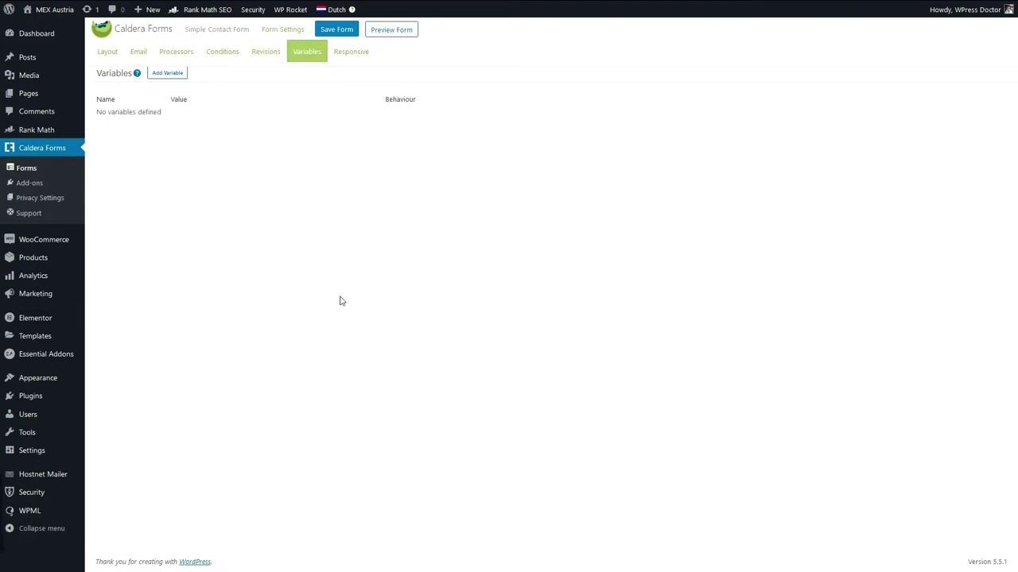
left_click(350, 52)
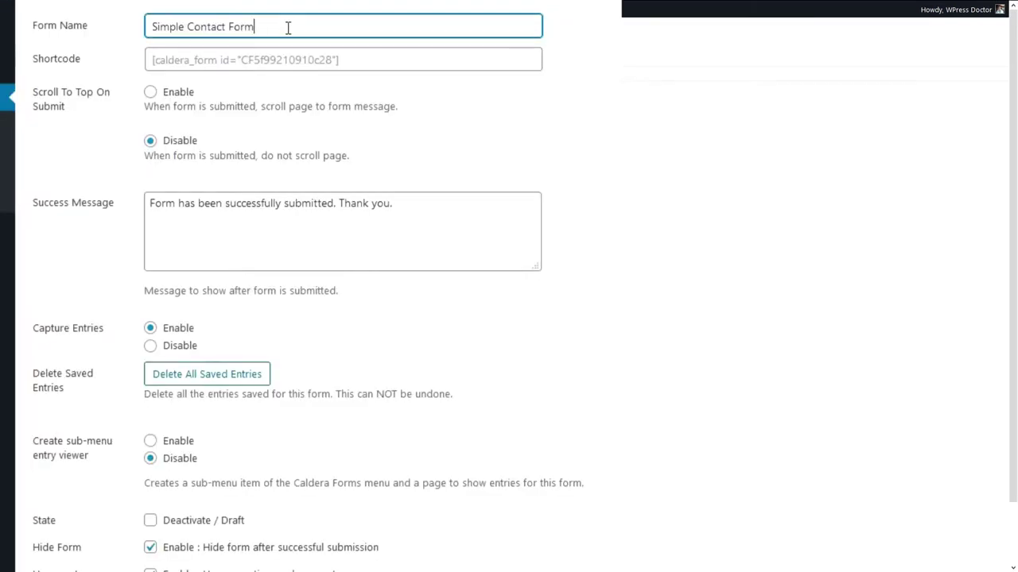
Remove stray letters from the form name and leave scroll-to-top on submit off.
type("N")
left_click(501, 111)
double_click(270, 24)
key("BackSpace")
left_click(150, 141)
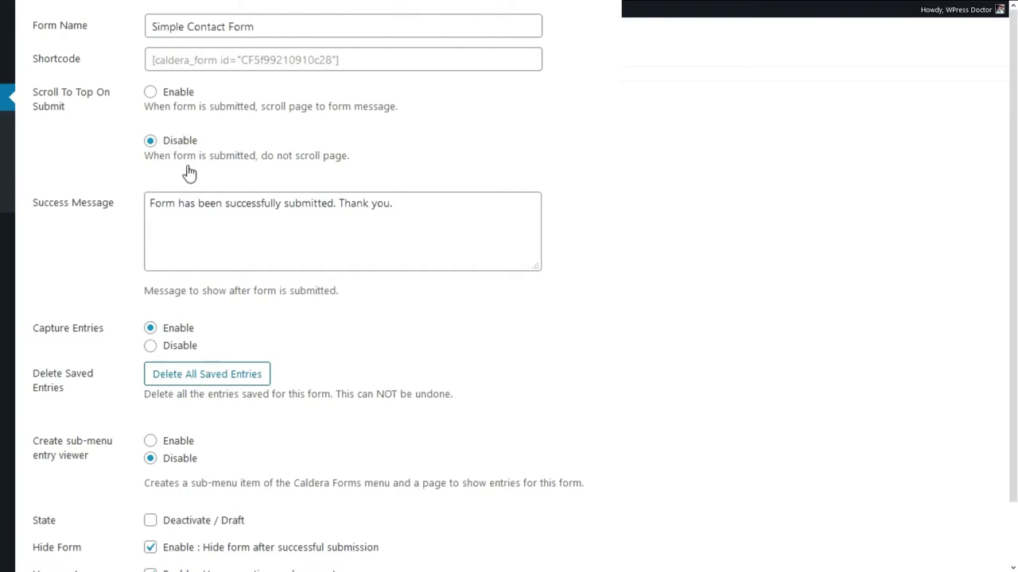
Replace the success message with 'You will be redirect…' and keep Hide Form after submission enabled.
scroll(182, 172, "down", 2)
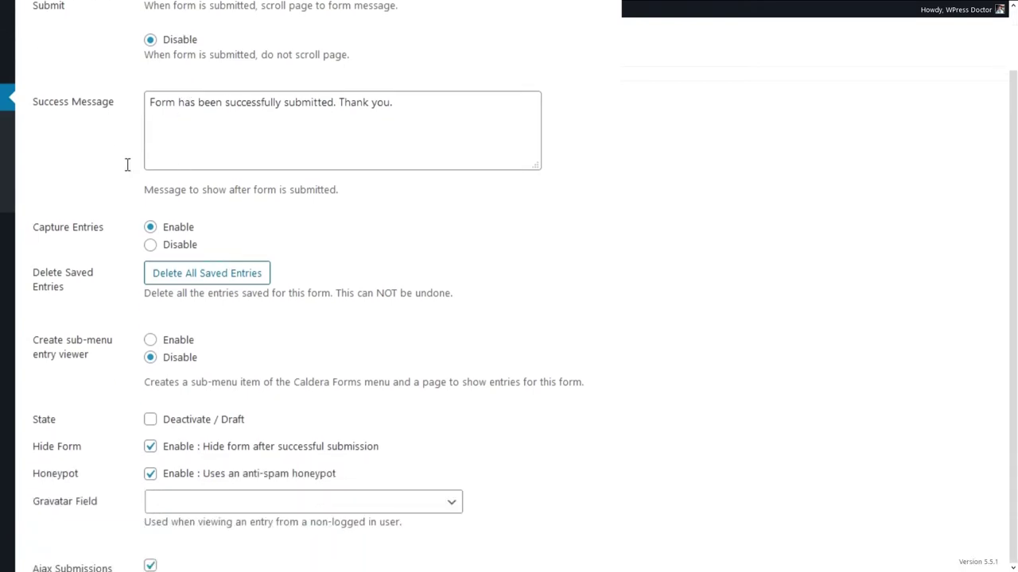
triple_click(205, 105)
type("Y")
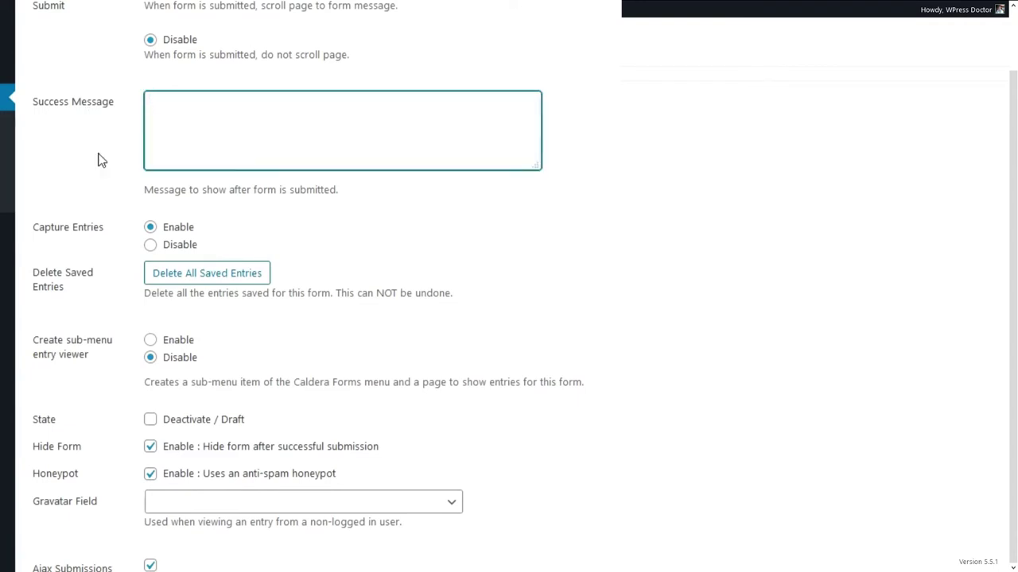
type("ou will be redirected...")
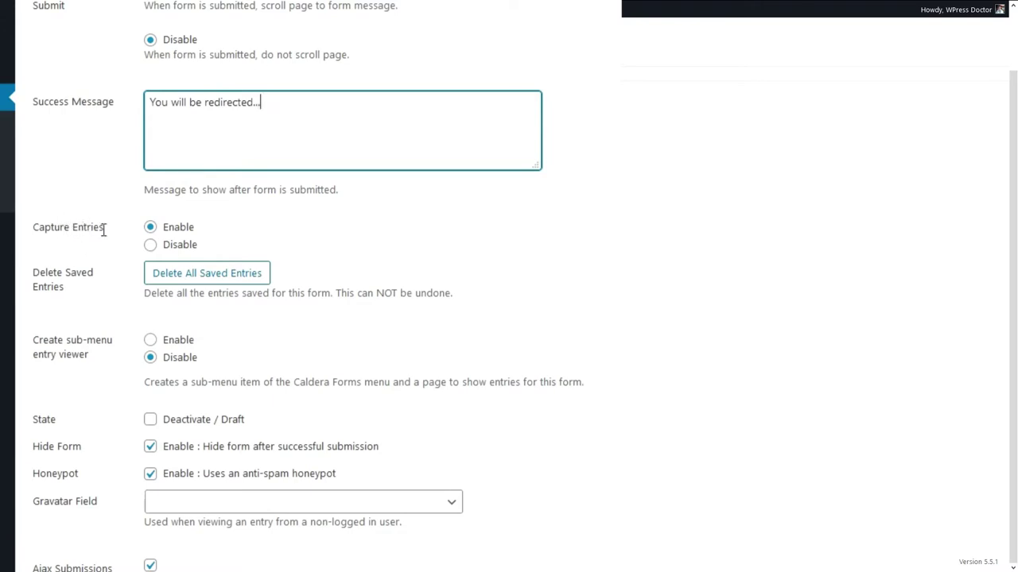
left_click(151, 227)
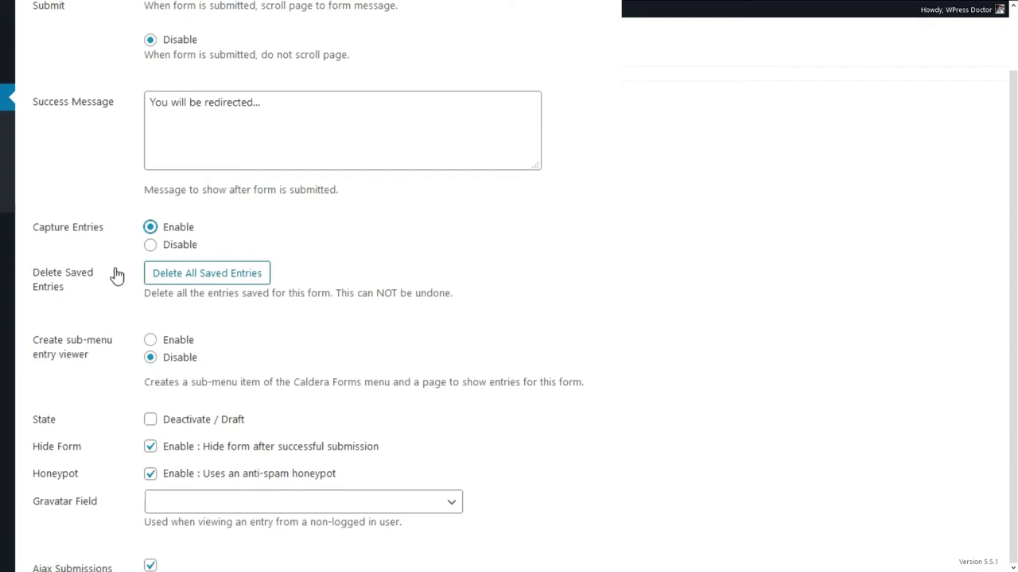
left_click_drag(400, 452, 262, 457)
left_click(262, 457)
left_click(248, 455)
Copy the form's shortcode and save the form settings.
scroll(342, 84, "up", 2)
left_click_drag(363, 58, 149, 60)
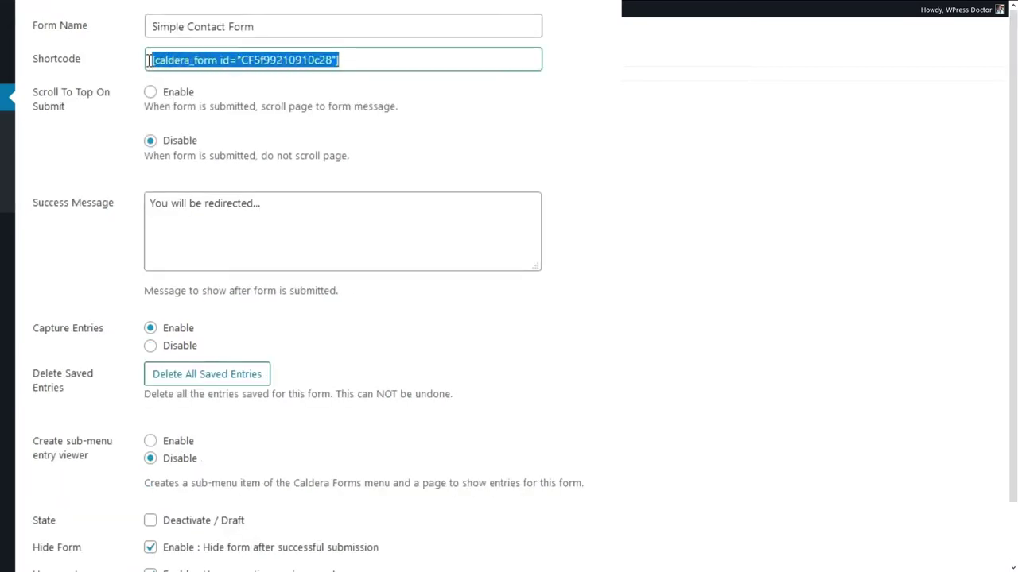
right_click(236, 56)
left_click(264, 107)
left_click(390, 154)
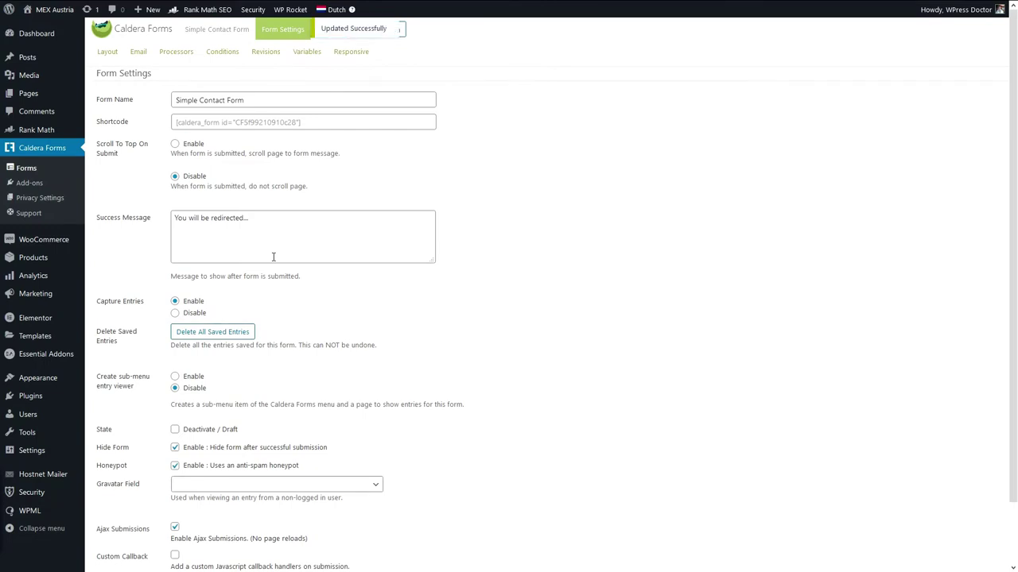
Open the Contact page from the Pages list in Elementor.
left_click(28, 93)
scroll(184, 233, "down", 1)
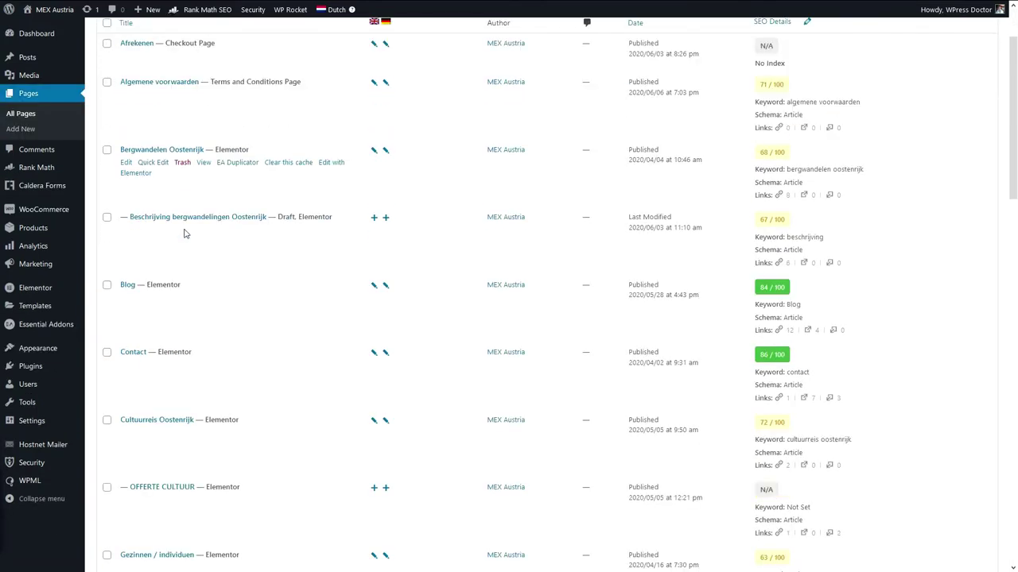
scroll(171, 238, "down", 3)
scroll(135, 329, "up", 1)
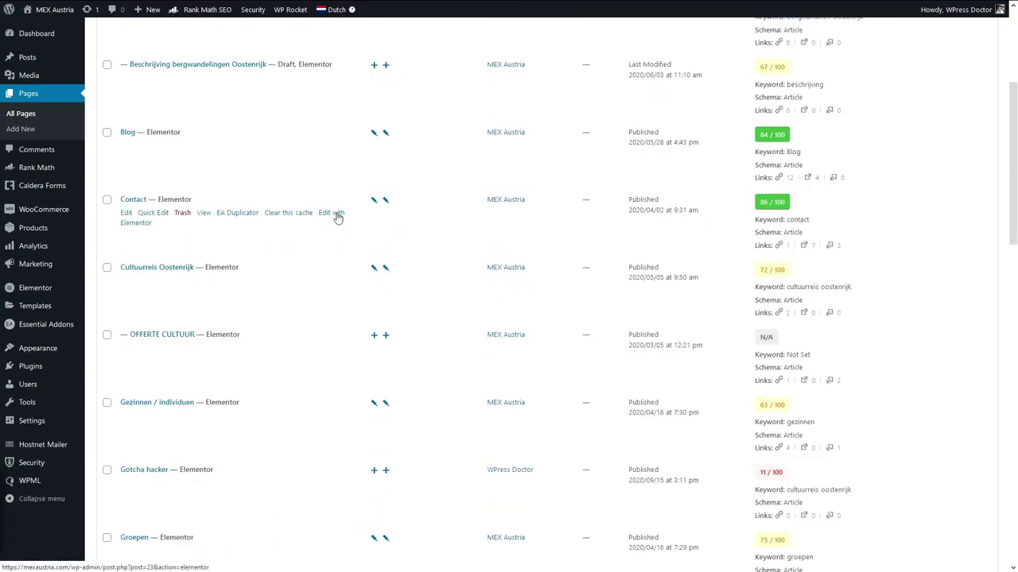
left_click(337, 216)
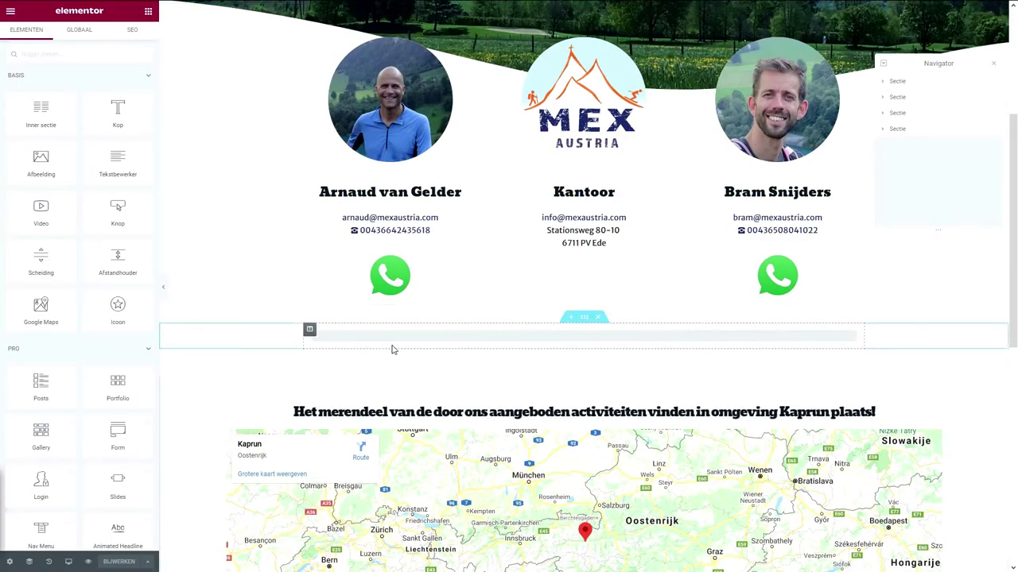
Add a Shortcode widget to the contact section, paste the form shortcode, and update the page.
left_click(49, 54)
type("short")
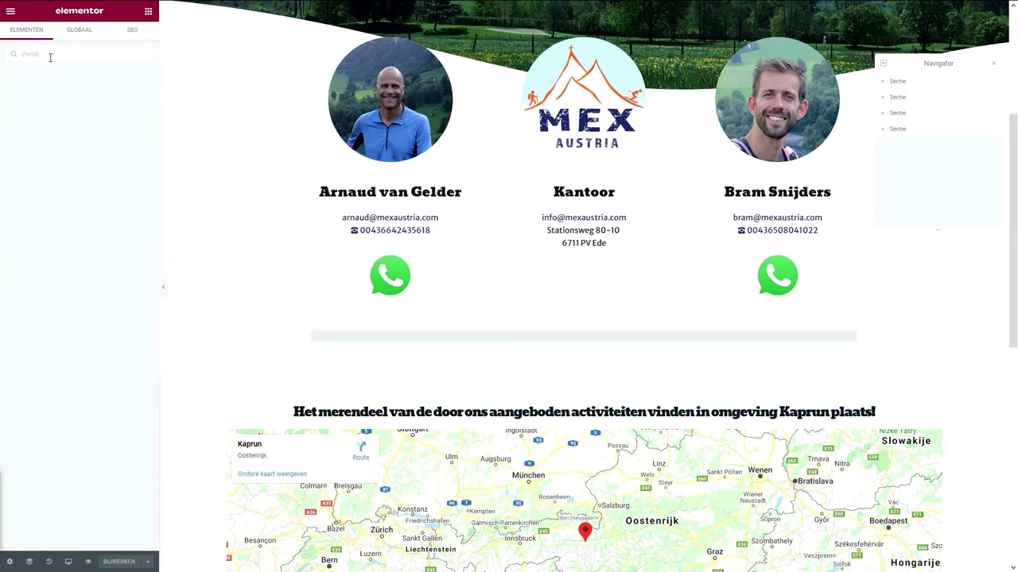
type("code")
left_click_drag(48, 83, 547, 336)
left_click(131, 304)
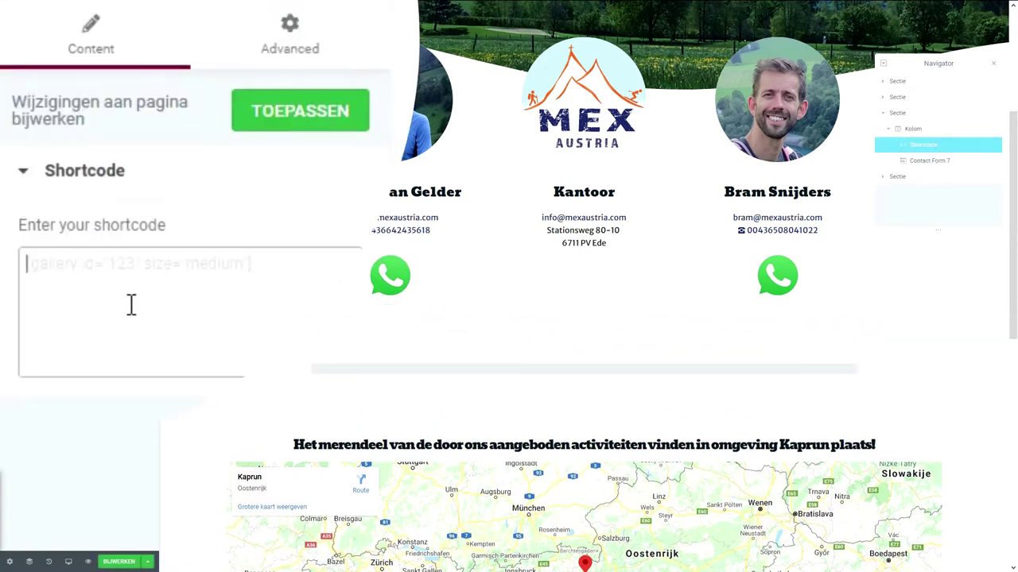
key("ctrl+v")
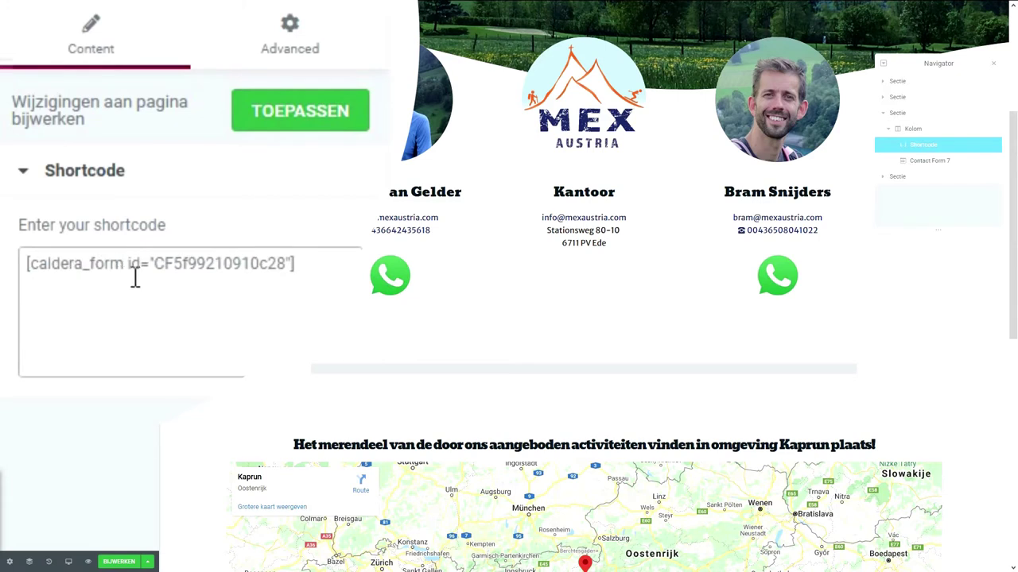
left_click(264, 400)
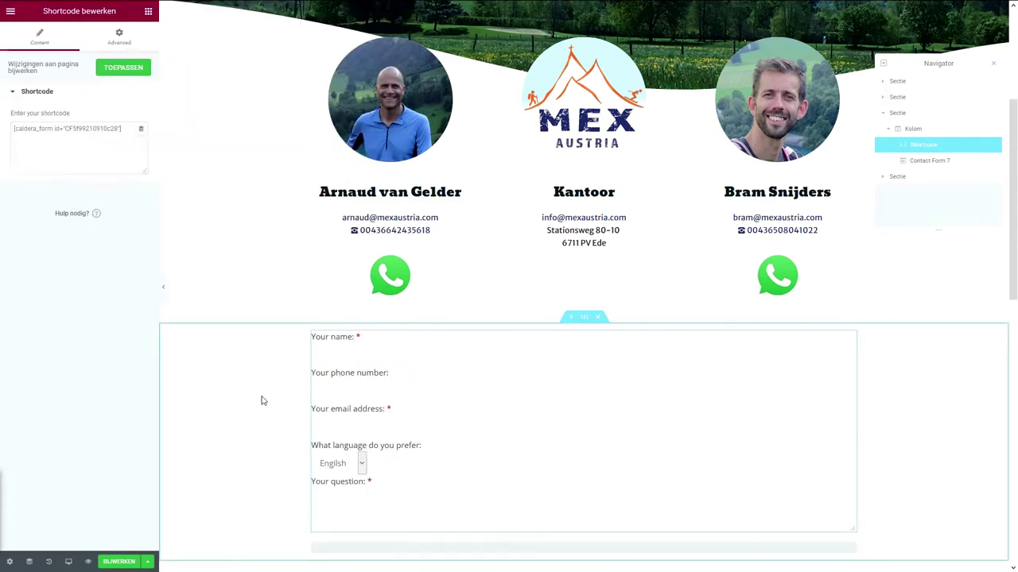
left_click(127, 561)
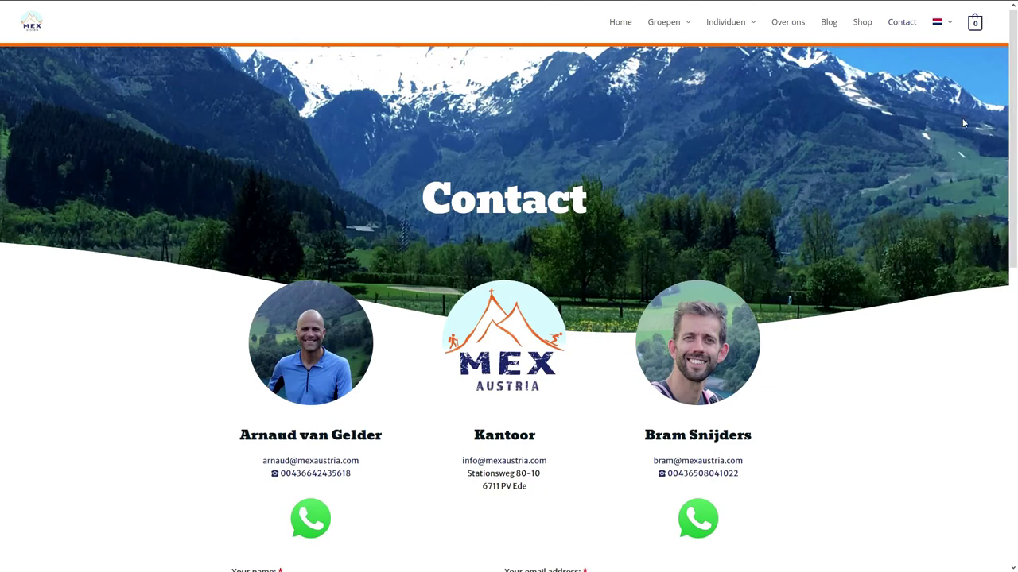
Enter the test contact's name and e-mail address in the contact form.
scroll(581, 251, "down", 5)
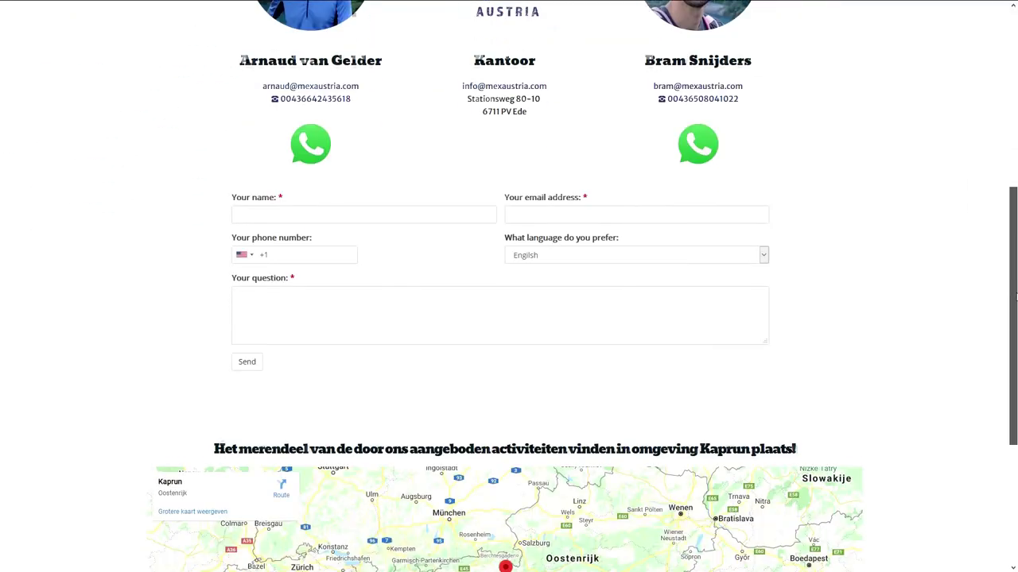
left_click(326, 208)
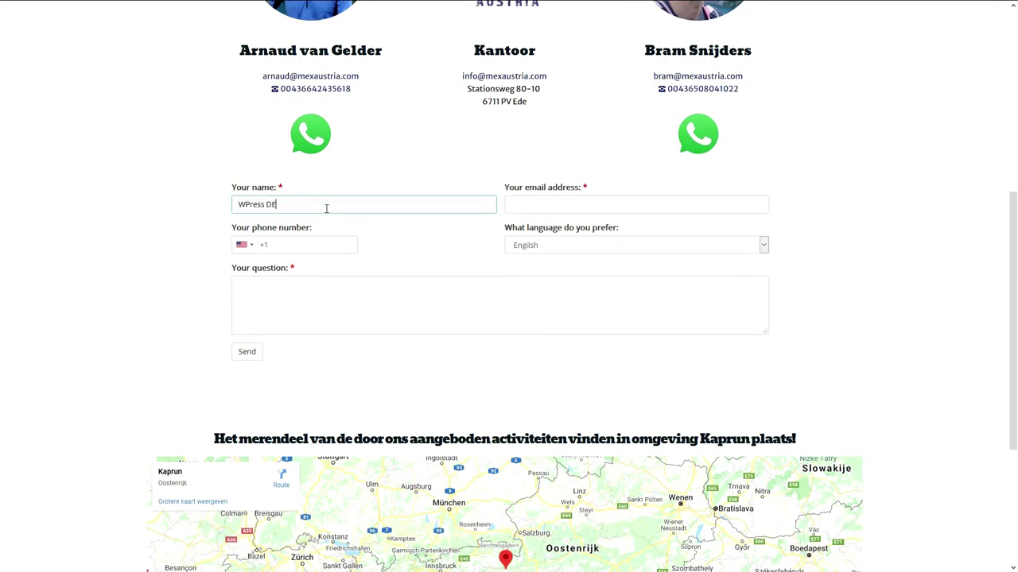
type("WPress Doctor")
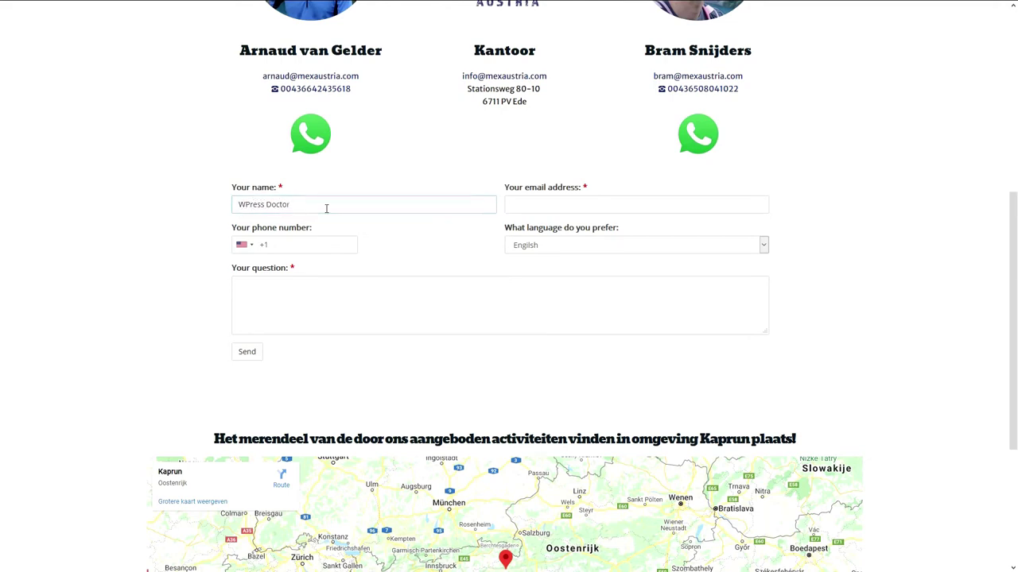
key("Tab")
left_click(513, 204)
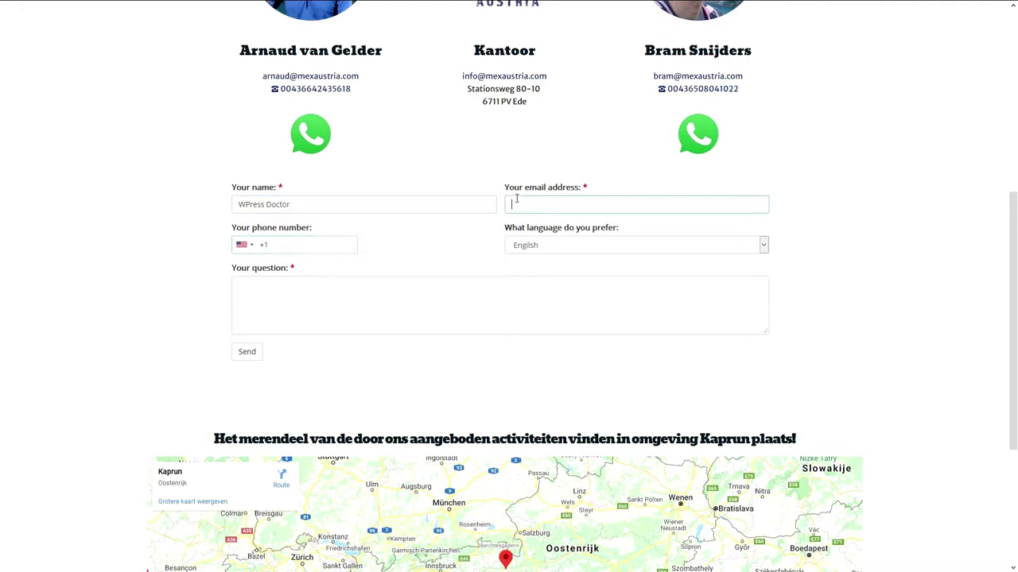
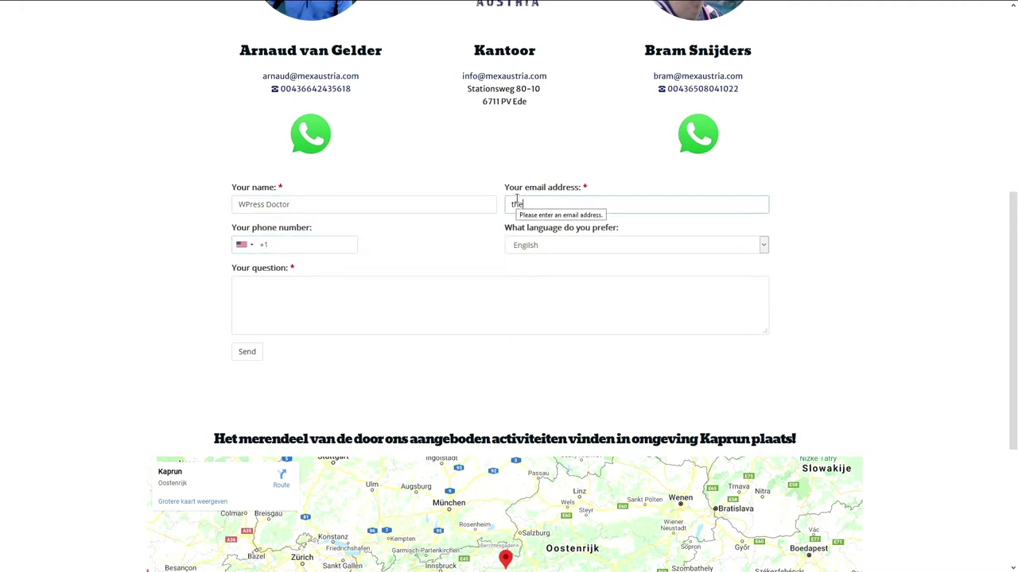
Fill in the contact's phone number, checking the country-code choices along the way.
left_click(315, 239)
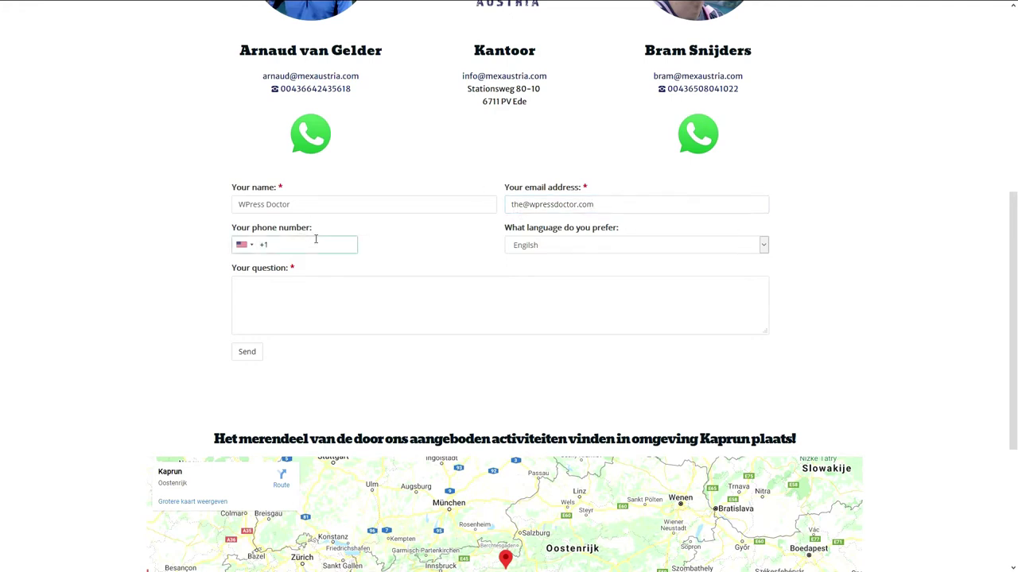
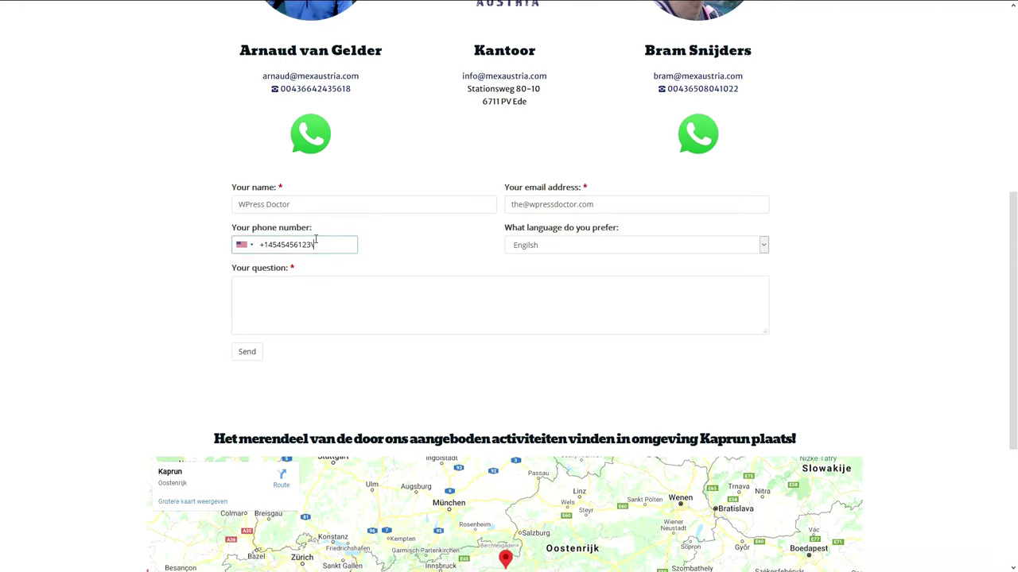
left_click(244, 248)
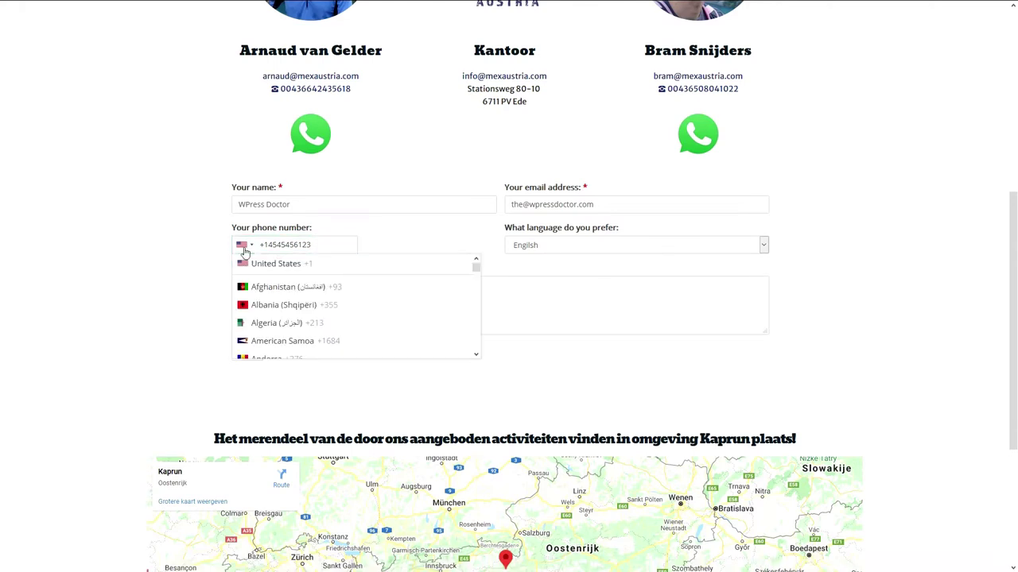
left_click_drag(477, 267, 470, 254)
left_click(359, 249)
left_click(273, 252)
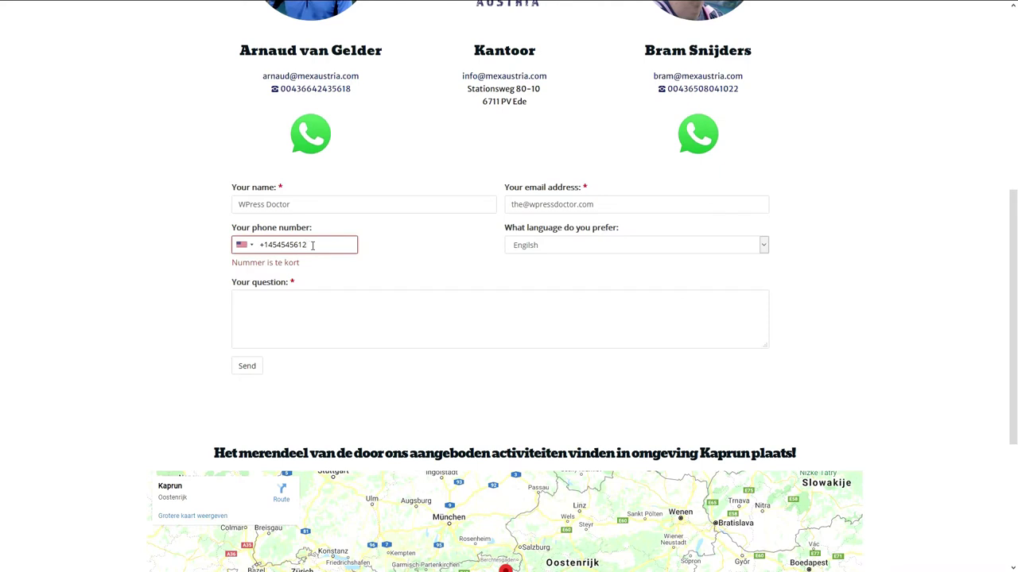
type("54")
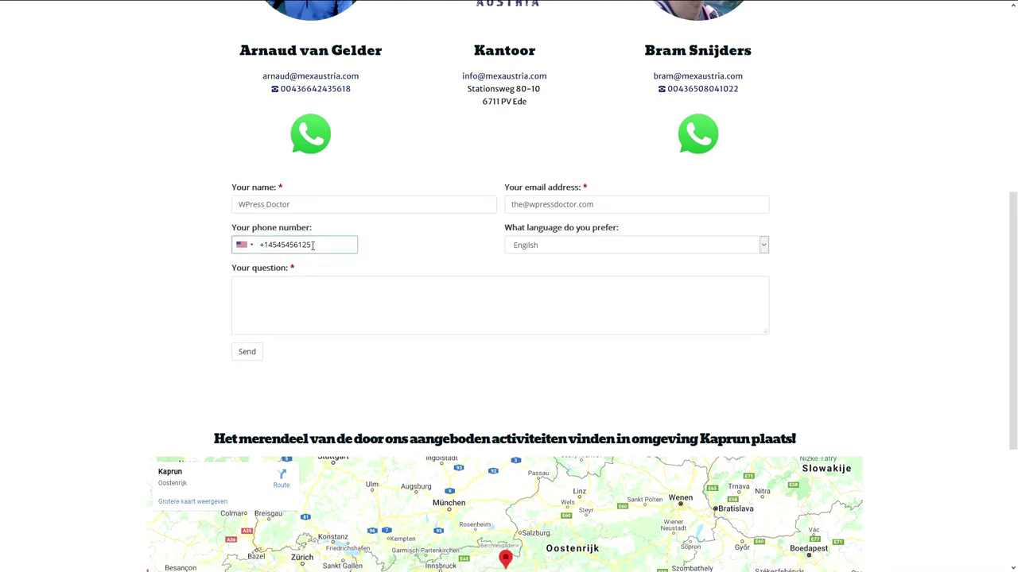
type("5")
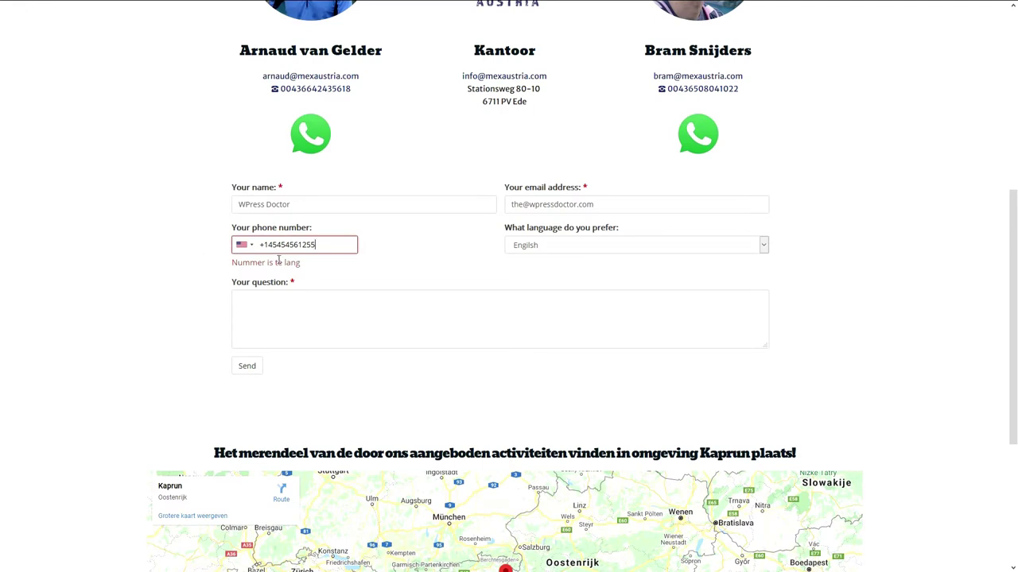
key("BackSpace")
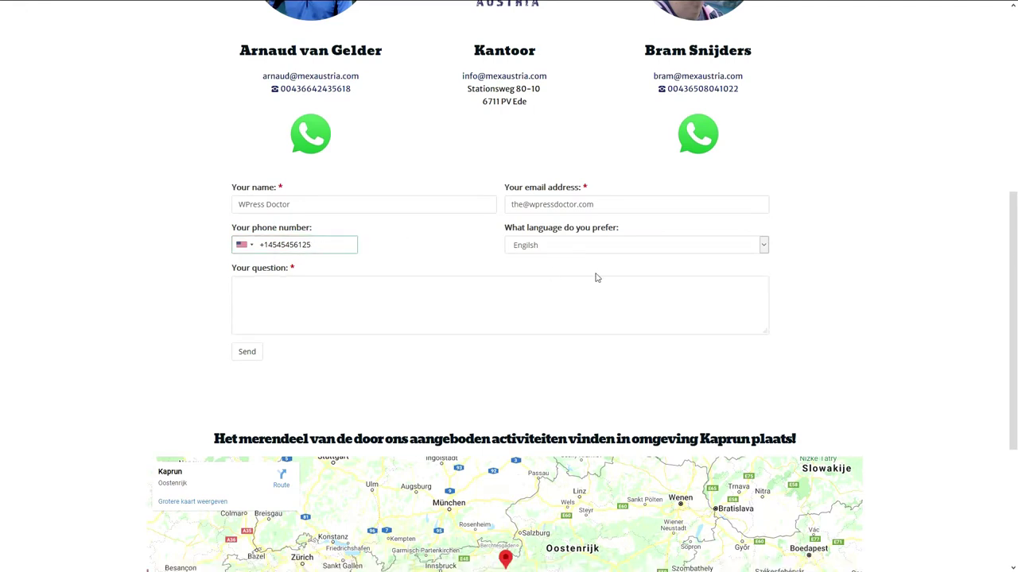
Write the question 'Hi there, Do you guys also rent equipment for my stay in Austria?' and send the form.
left_click(602, 251)
left_click(467, 283)
type("H")
type("i there,")
key("Return")
key("Return")
type("Do you guys also rent equipment for my stay in Austria? I really dont have anything but a simple sled.")
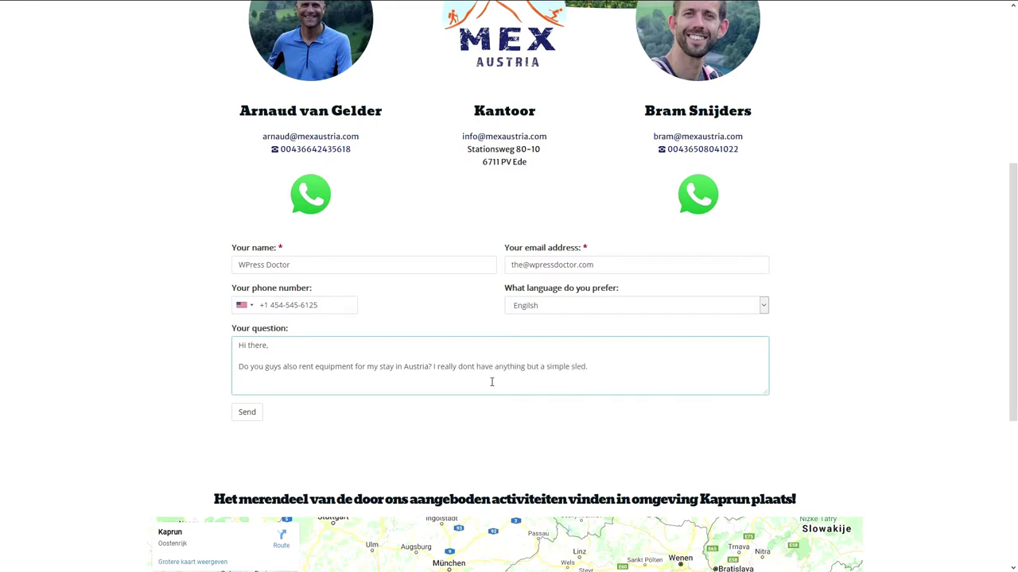
type("!")
key("Return")
key("Return")
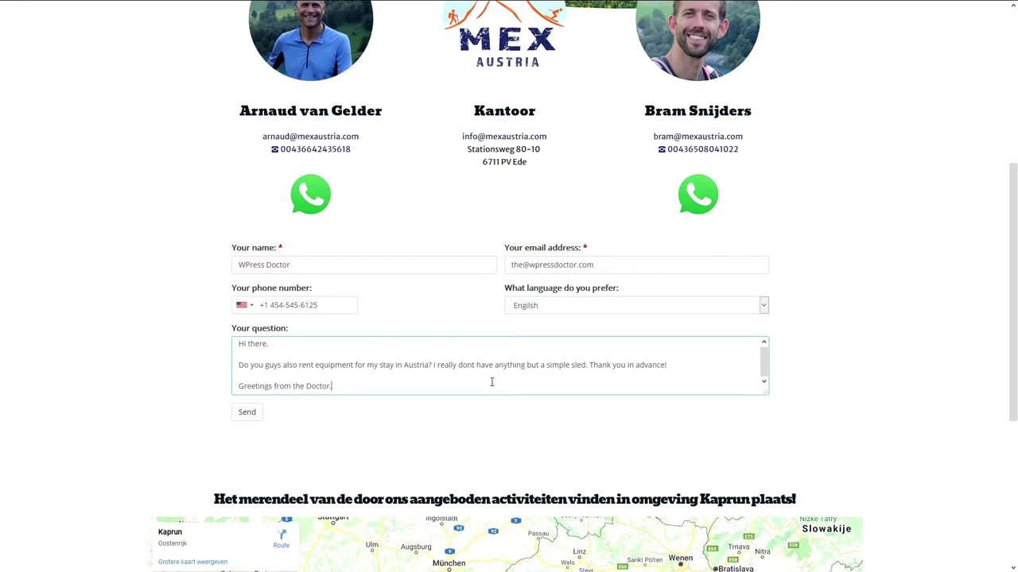
left_click(248, 412)
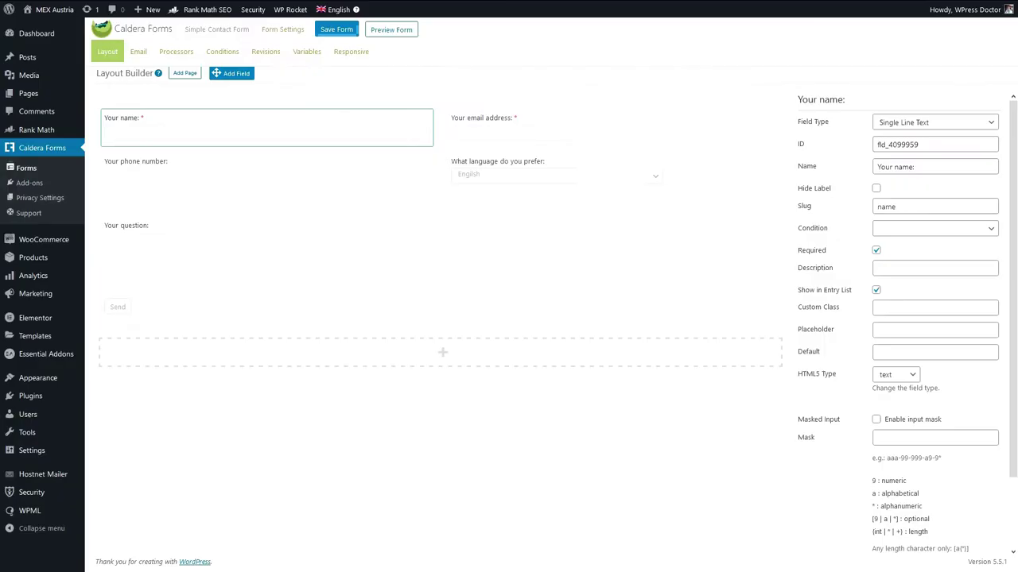
Add another Auto Responder processor and type 'sales' as its Recipient Email.
left_click(167, 52)
left_click(133, 53)
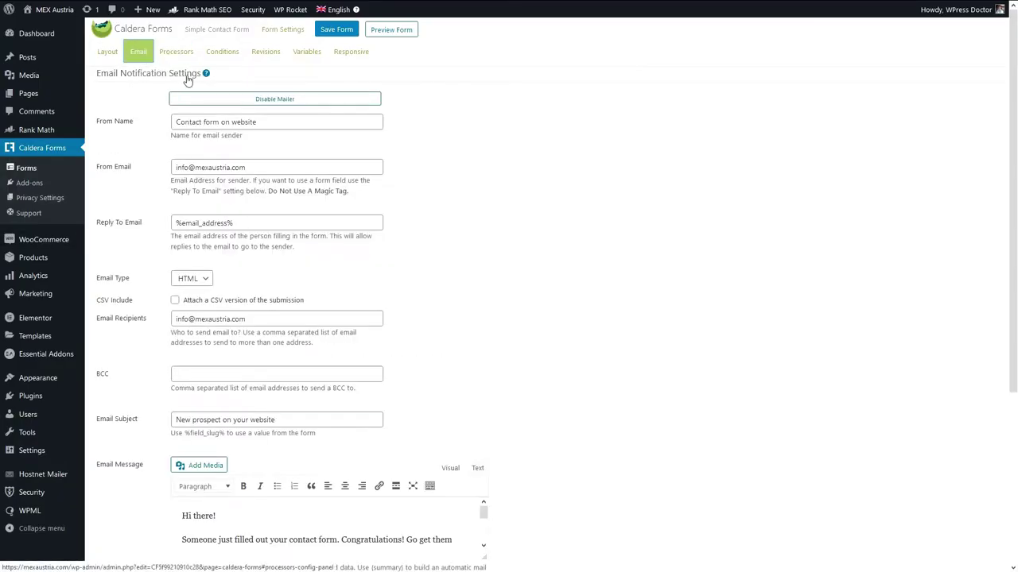
left_click(173, 51)
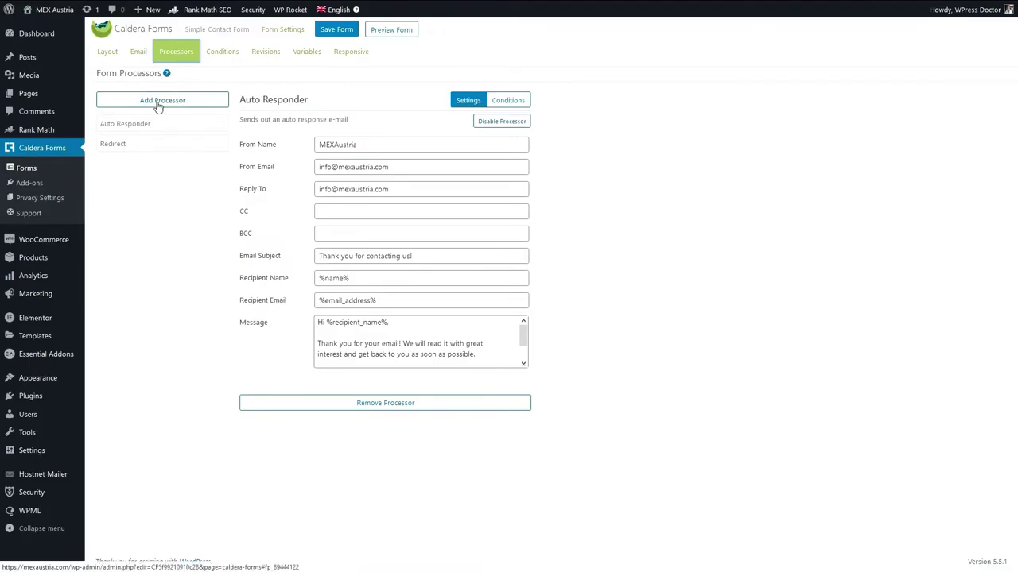
left_click(160, 104)
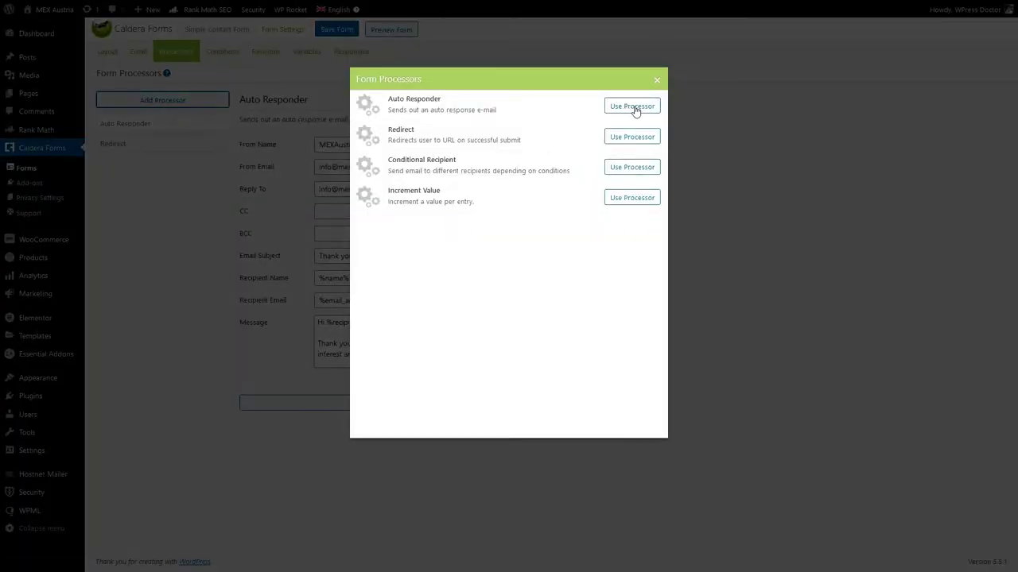
left_click(632, 108)
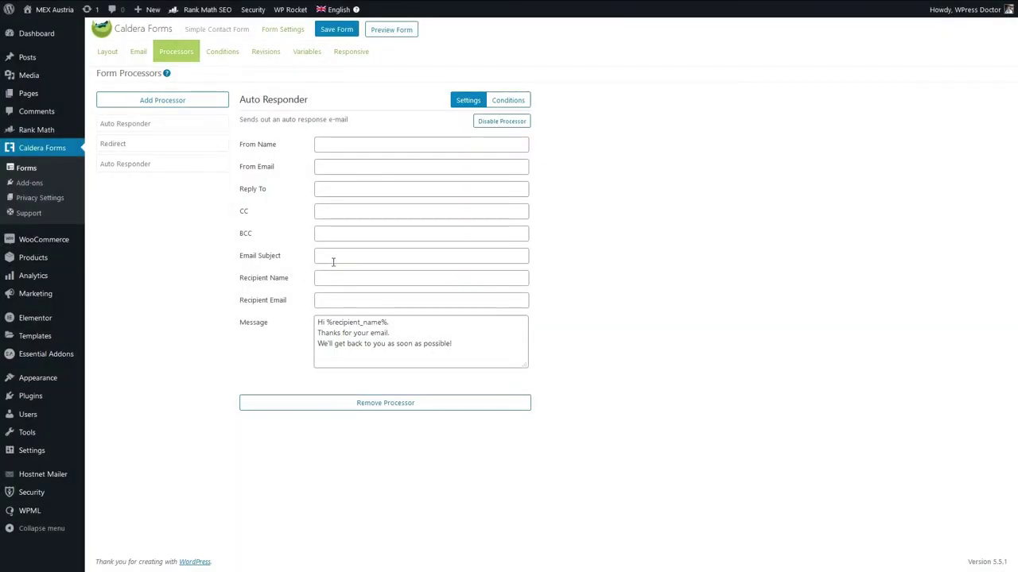
left_click(353, 299)
type("sales@")
left_click(111, 74)
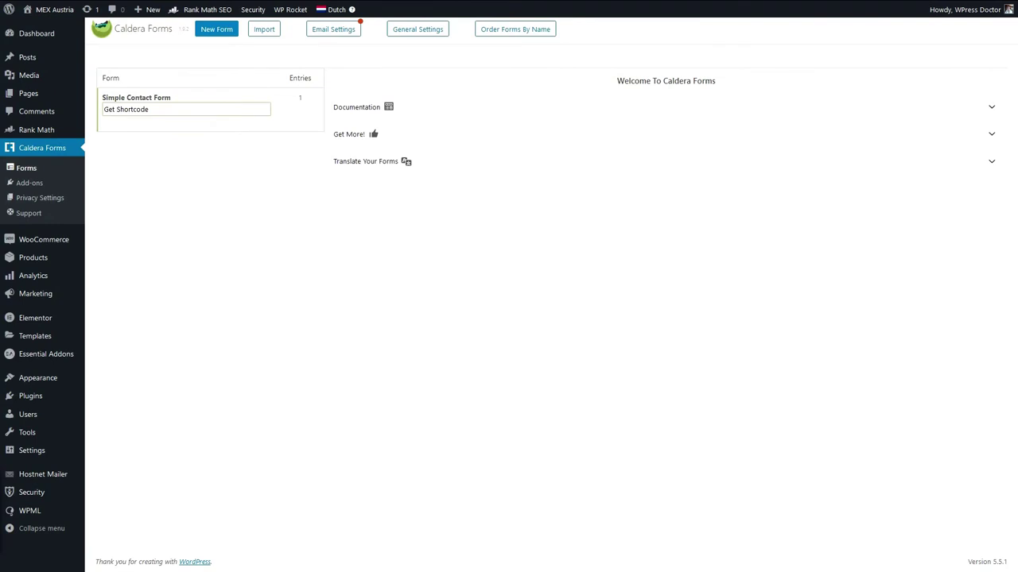
Clone Simple Contact Form under the name 'Advanced form' and create it.
mouse_move(184, 96)
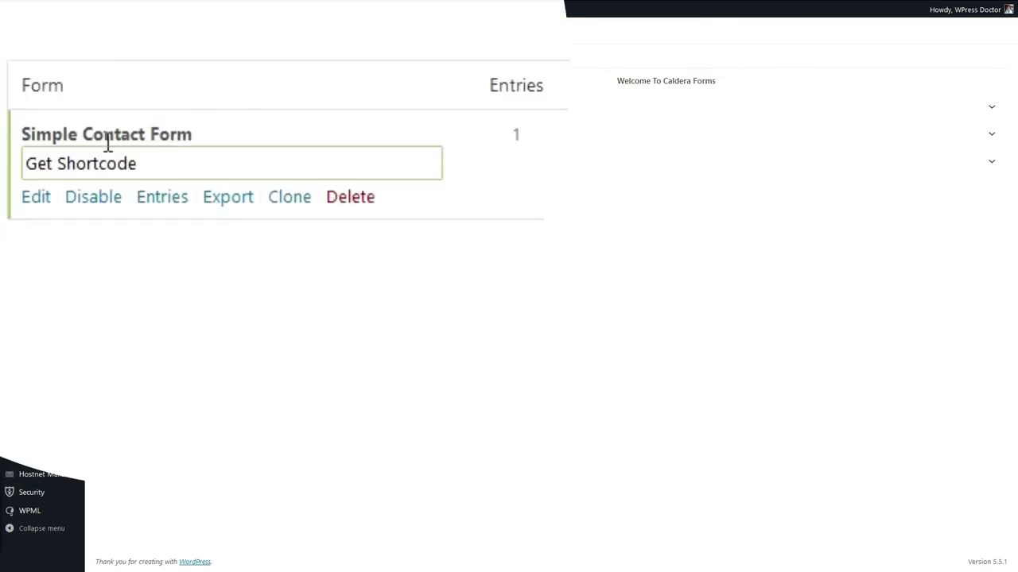
left_click(280, 201)
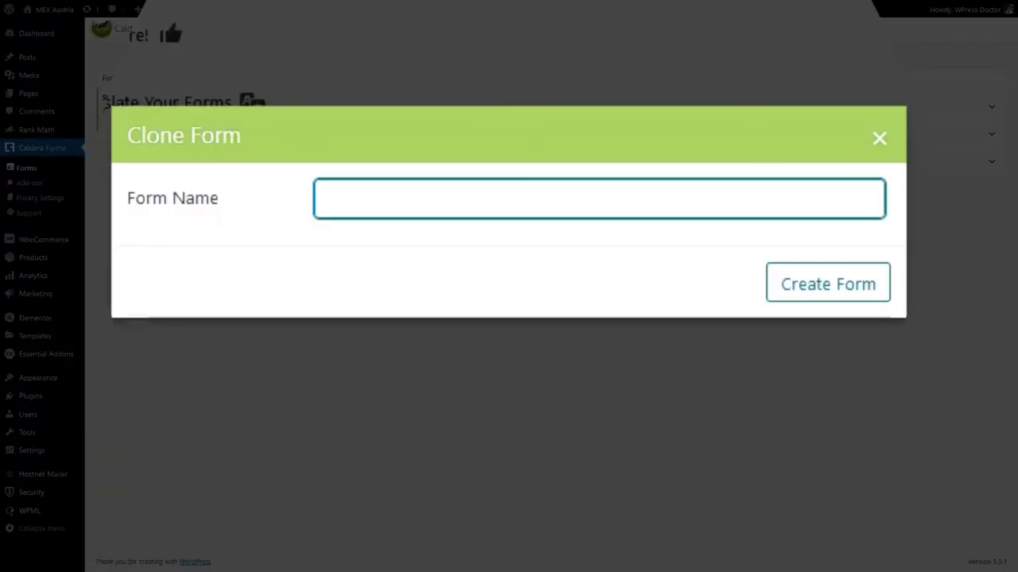
type("Advanced")
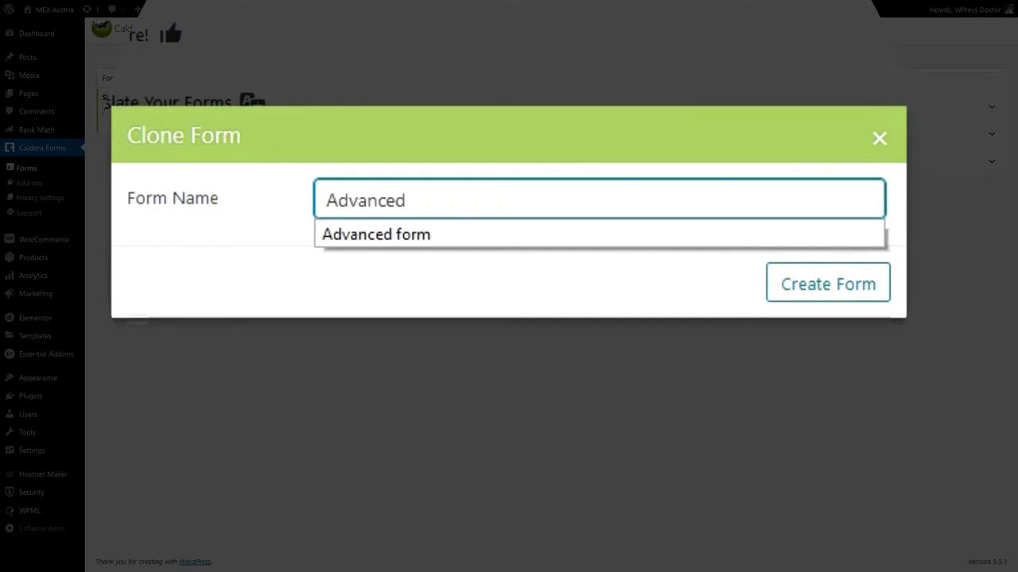
key("Down")
key("Return")
left_click(790, 297)
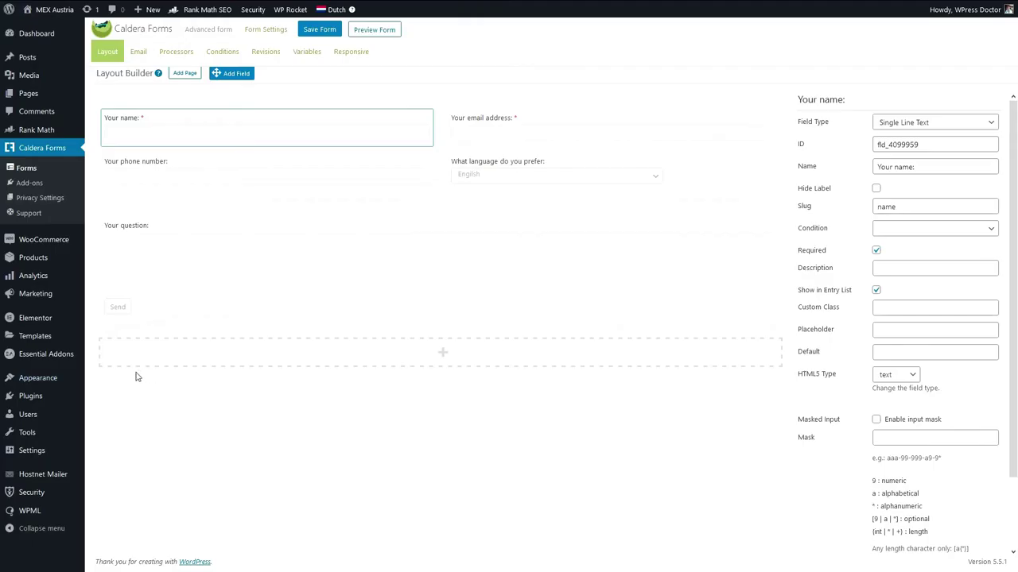
mouse_move(209, 282)
Rename the Your question field to 'Additional questions:' and set its rows to 3.
left_click(770, 228)
left_click_drag(895, 169, 870, 168)
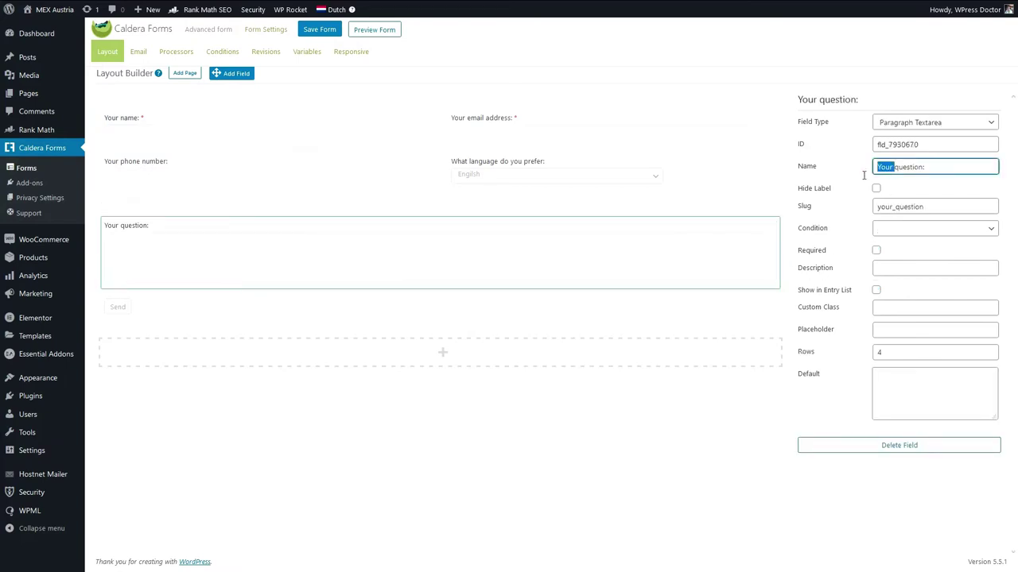
type("Additional")
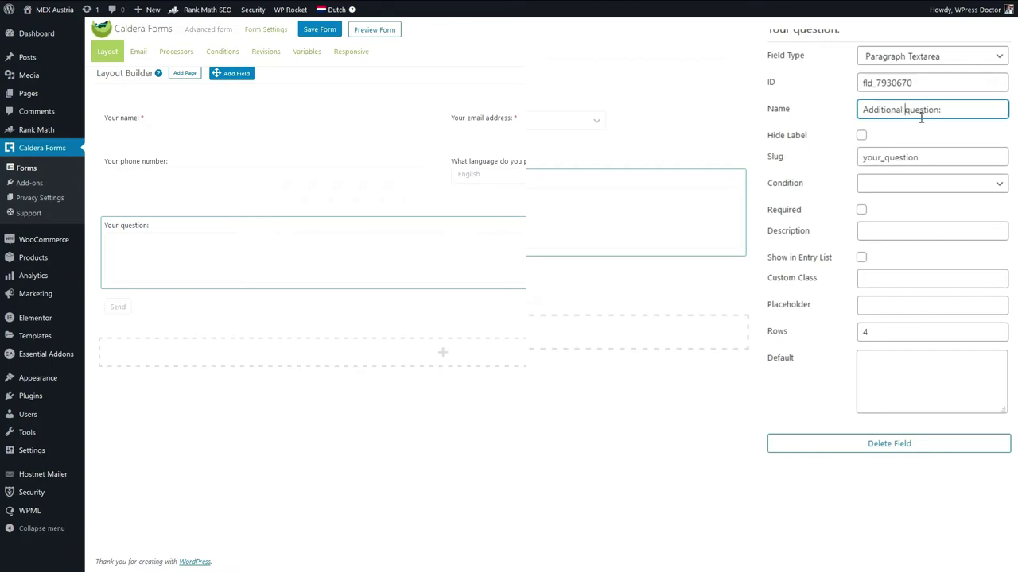
double_click(869, 328)
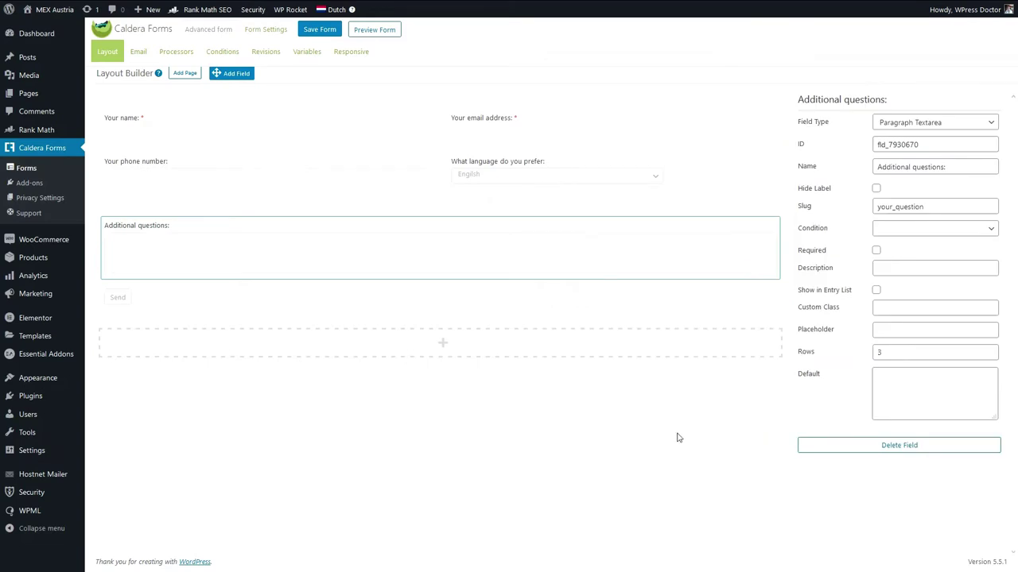
Add an empty row above Additional questions and drop a new field into it.
left_click_drag(274, 242, 454, 353)
left_click_drag(777, 326, 738, 226)
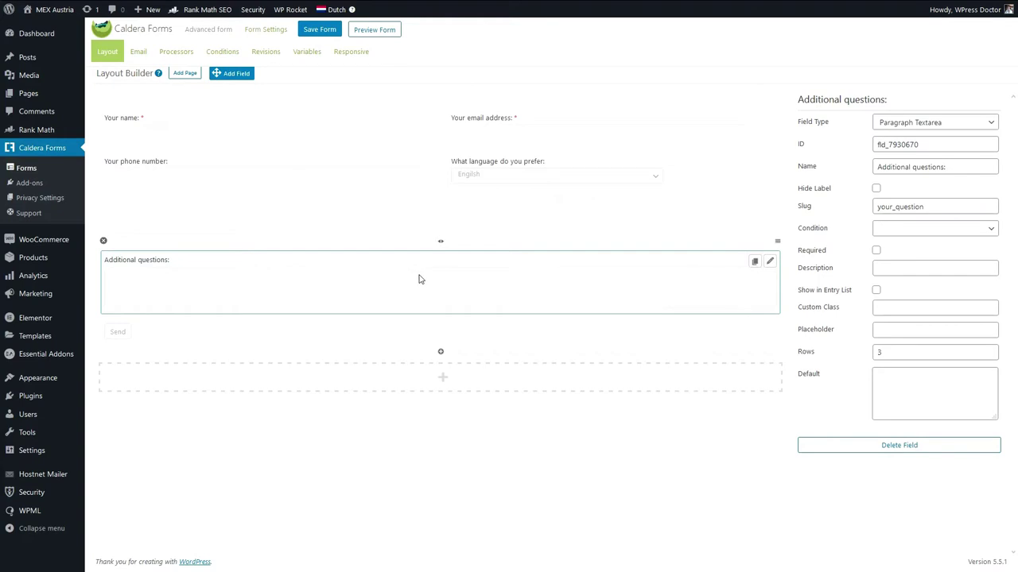
left_click_drag(235, 86, 192, 223)
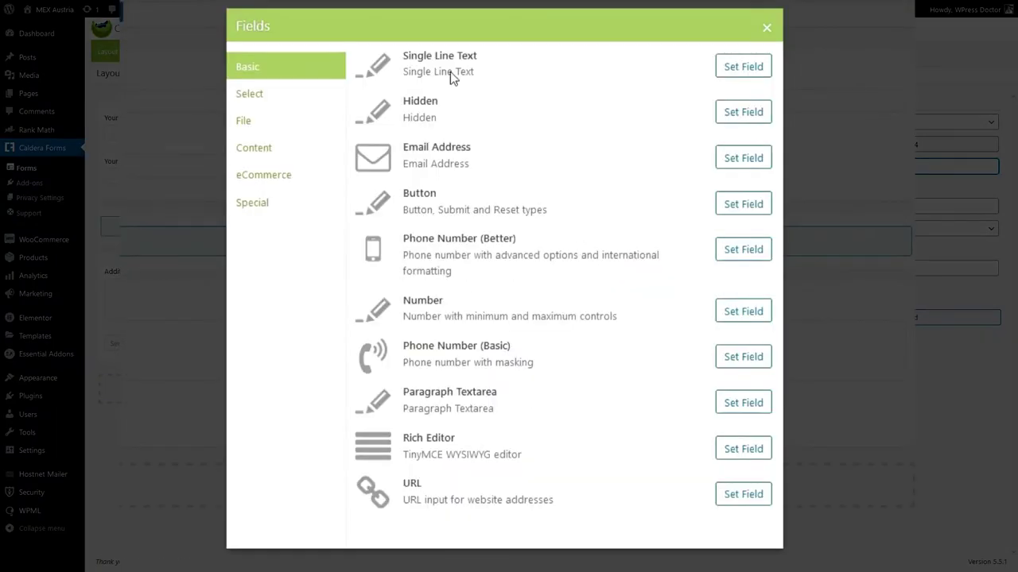
Make the new field a single-line text named 'Organization name:'.
left_click(743, 67)
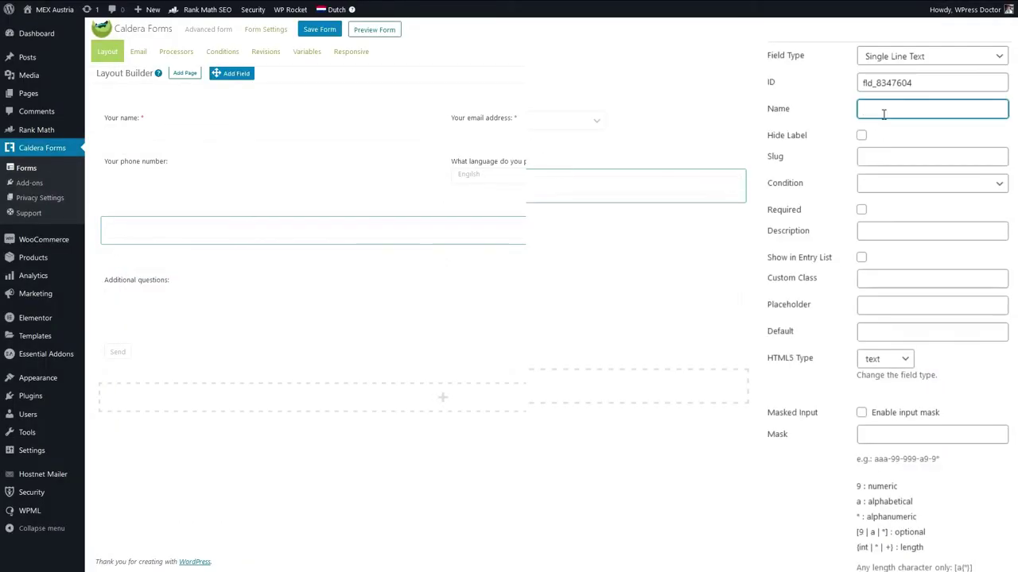
type("Organization name:")
left_click_drag(946, 110, 856, 118)
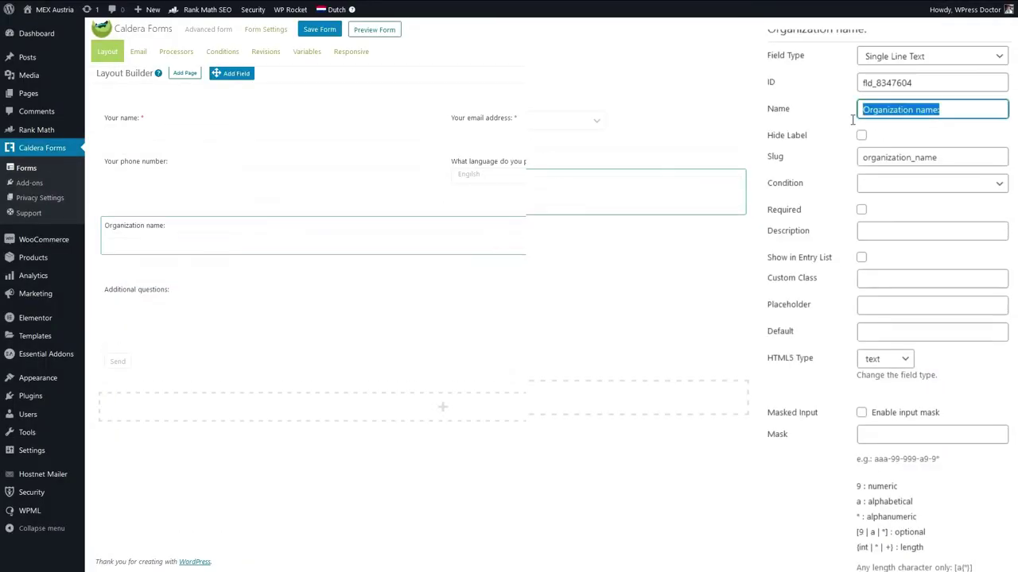
left_click(587, 500)
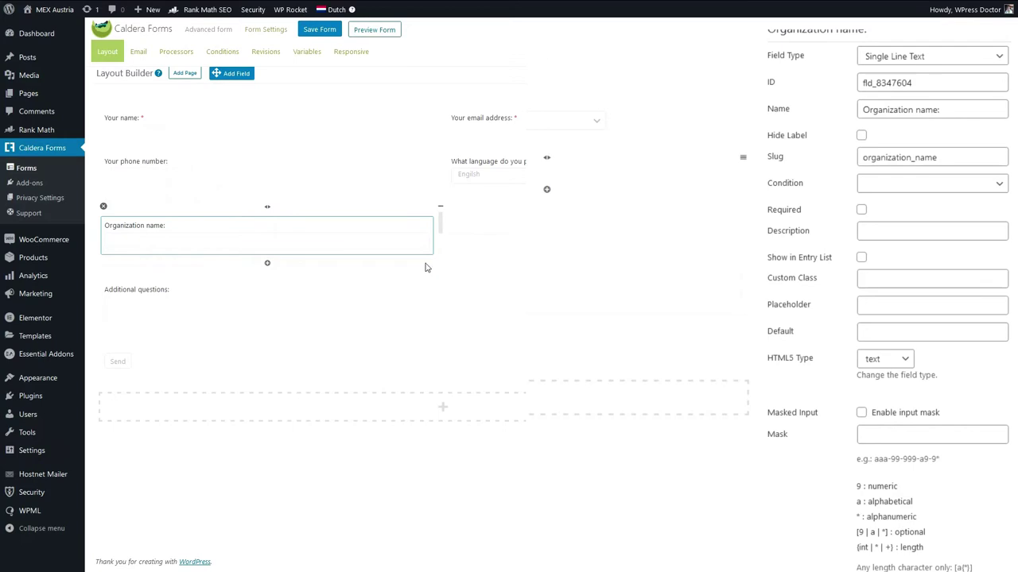
Move Organization name beside Your phone number and drop another new field below.
left_click(307, 229)
left_click_drag(307, 227, 545, 190)
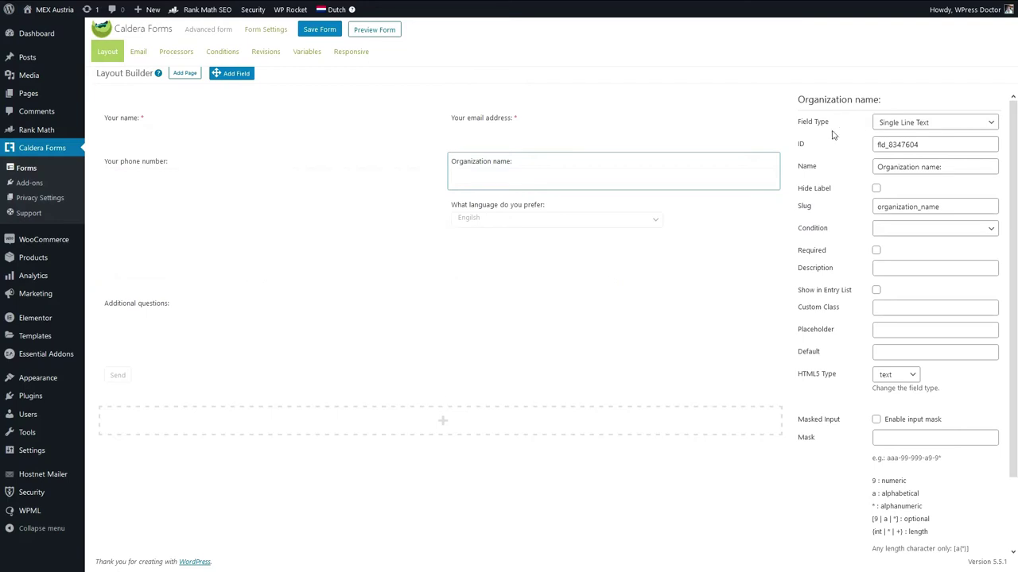
left_click_drag(237, 72, 192, 262)
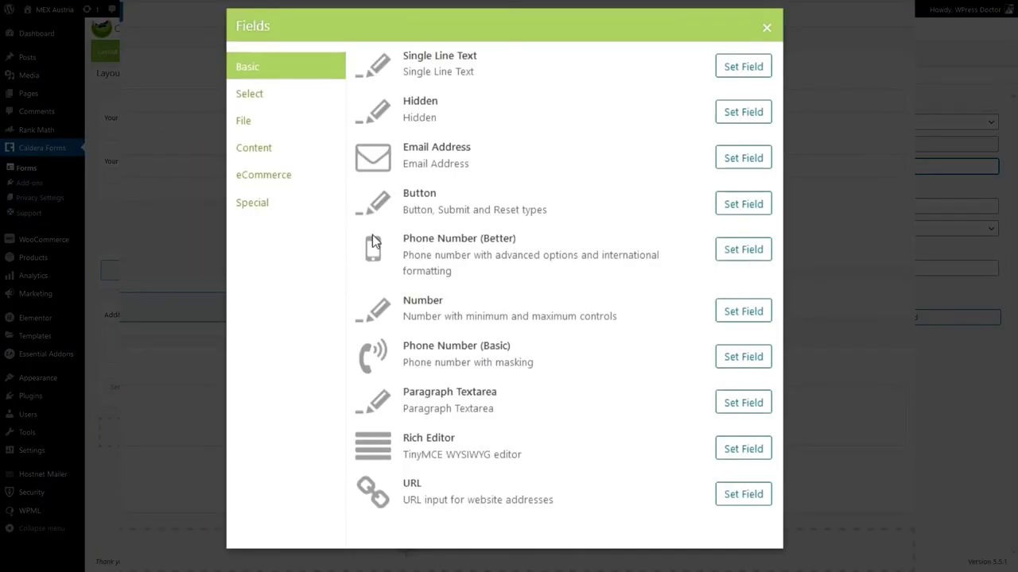
Add a checkbox field named 'Sports:' with Snowboarding as its first option.
left_click(243, 101)
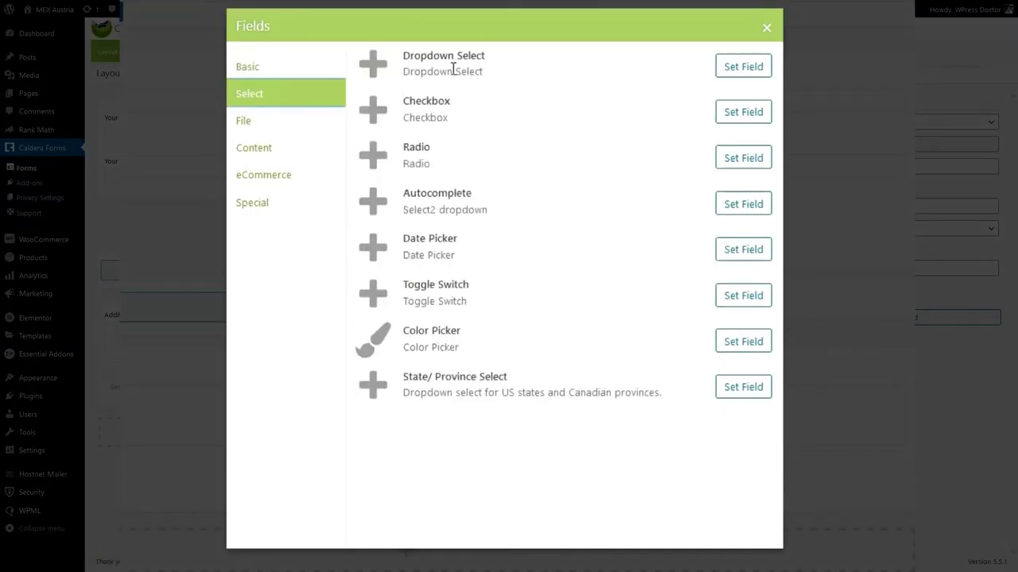
left_click(748, 115)
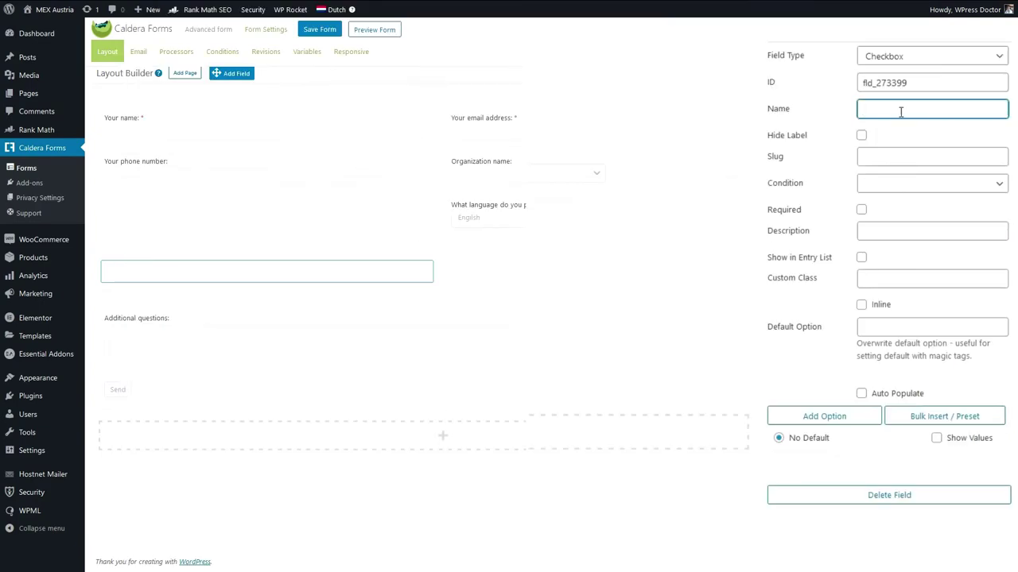
type("Sports:")
left_click(882, 220)
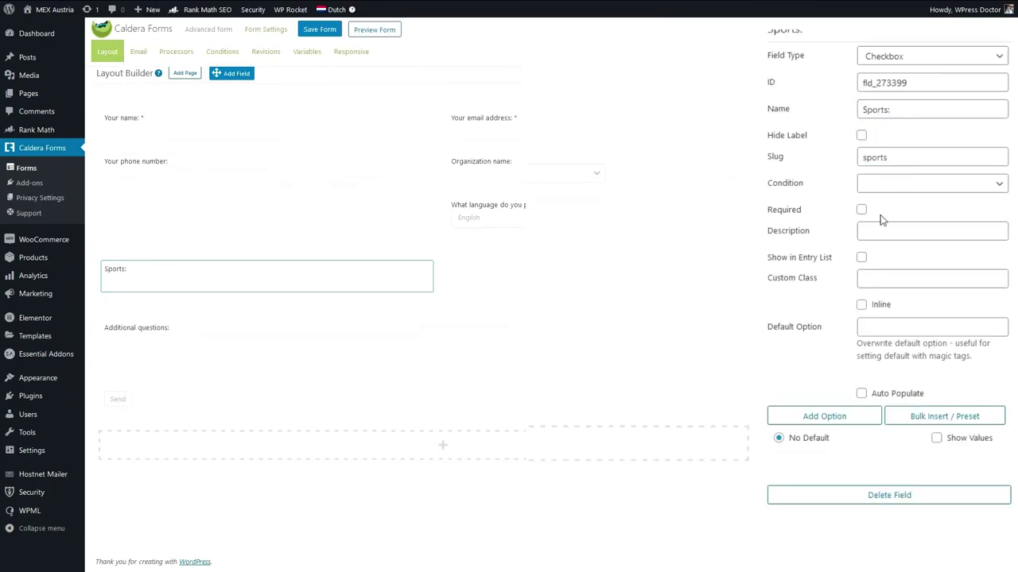
left_click(843, 420)
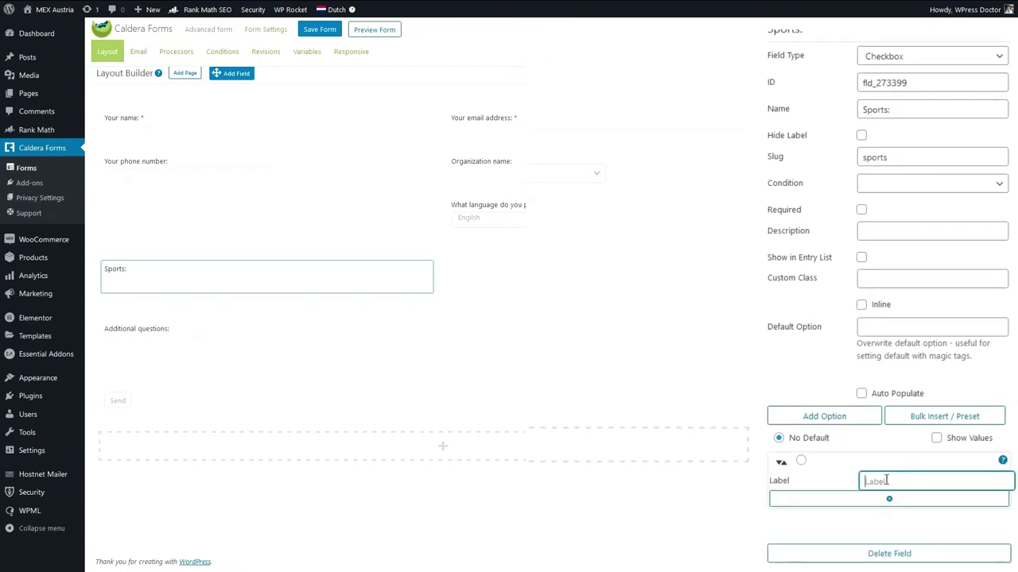
type("Snowboarding")
Add Skiing, Torchlight hike and Tobogganing as Sports options.
left_click(825, 418)
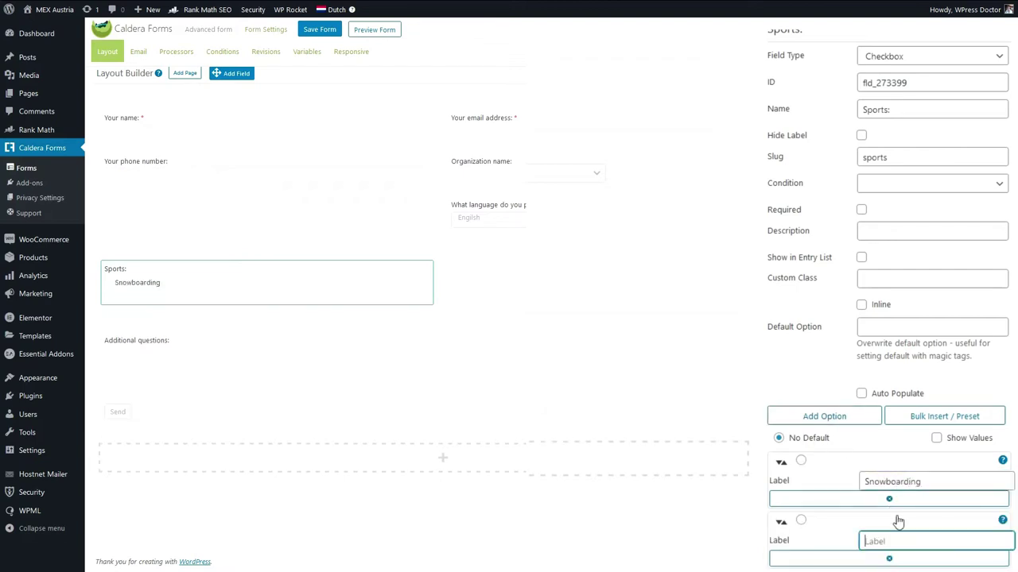
type("Skiin")
type("g")
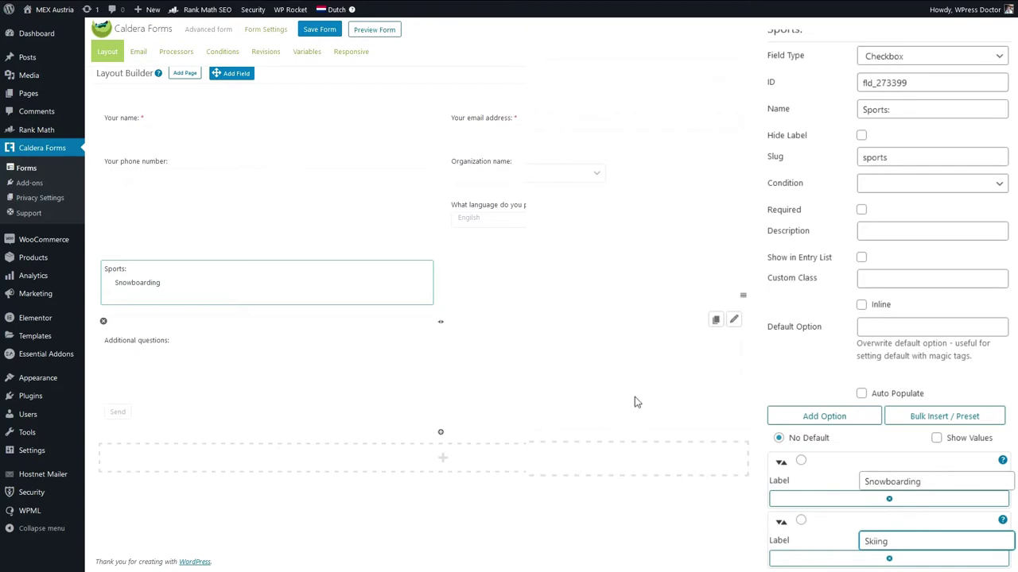
key("Return")
type("Torchlight hike")
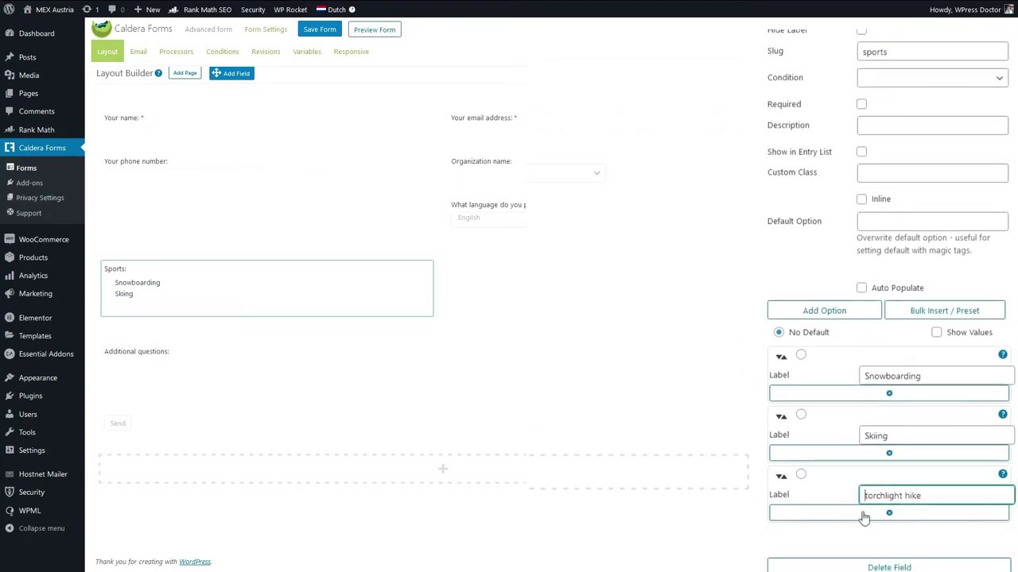
key("BackSpace")
type("T")
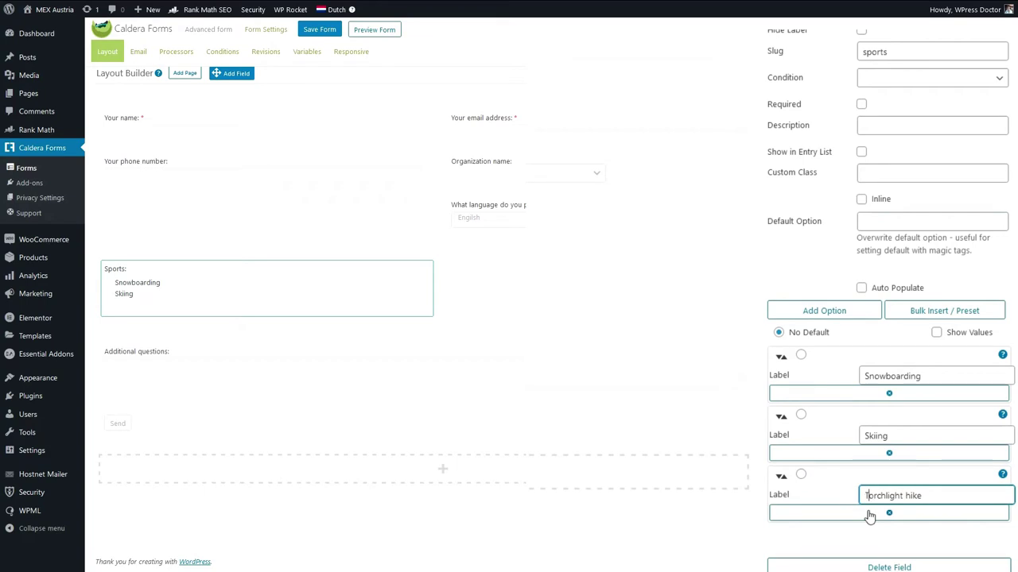
left_click(811, 311)
type("tobogganing")
left_click(863, 436)
key("Delete")
type("T")
Add Mountainbiking, Canyoning and Rafting as Sports options.
left_click(827, 452)
left_click(891, 491)
type("Mountainbiking")
key("Return")
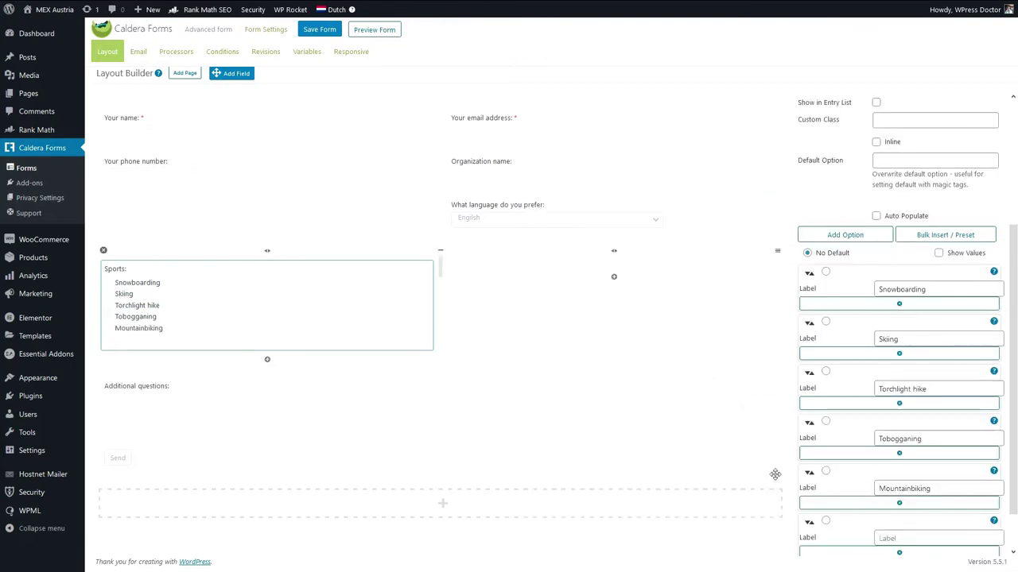
left_click(892, 538)
type("Canyoning")
key("Return")
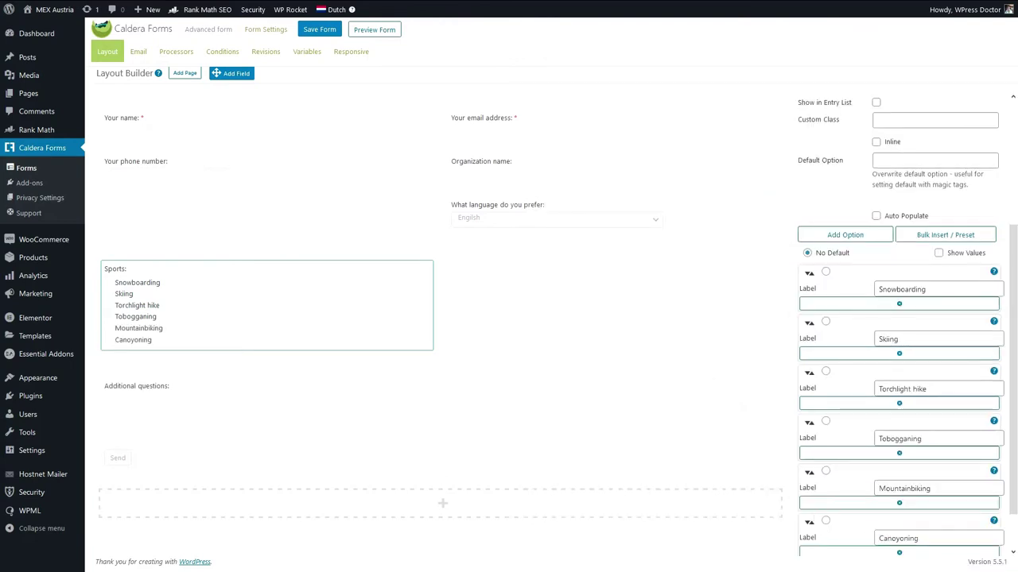
left_click(843, 235)
scroll(891, 423, "down", 2)
left_click(905, 485)
type("Rafting")
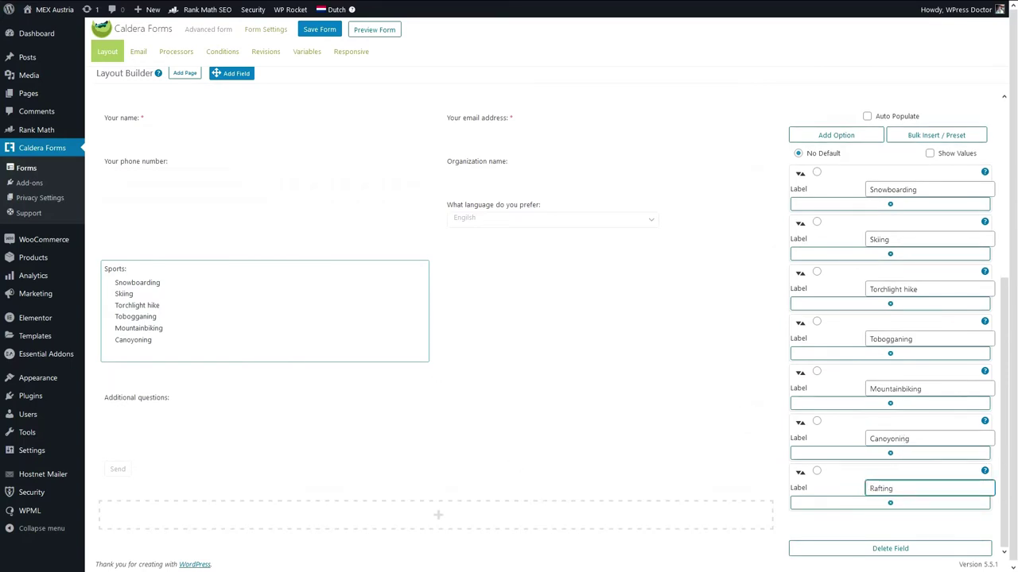
key("Return")
Paste in 'Climbing/ rappelling/ cable sliding' and Paragliding as Sports options.
left_click(867, 136)
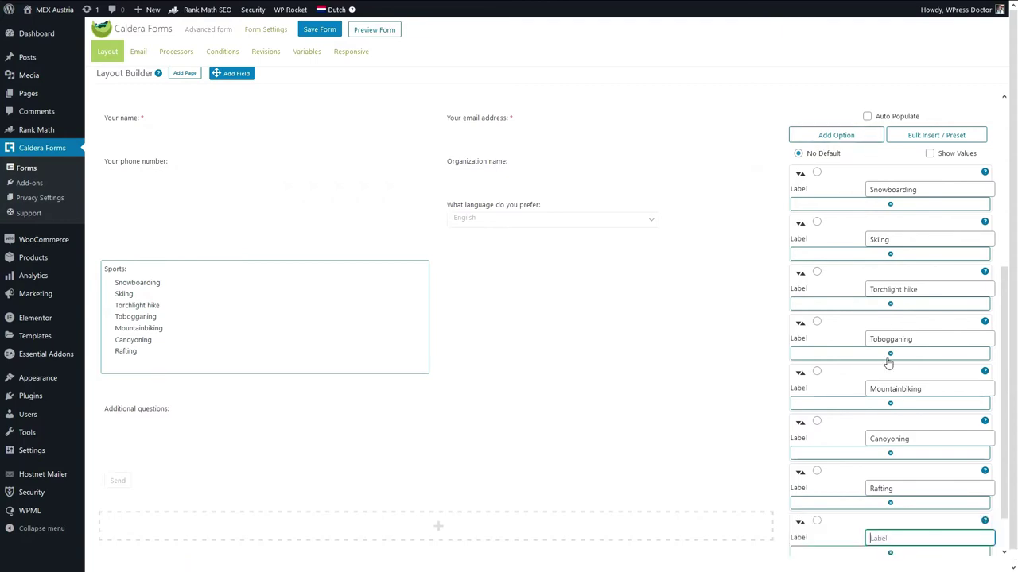
scroll(890, 318, "down", 2)
type("Climbing/ rappelling/ cable sliding")
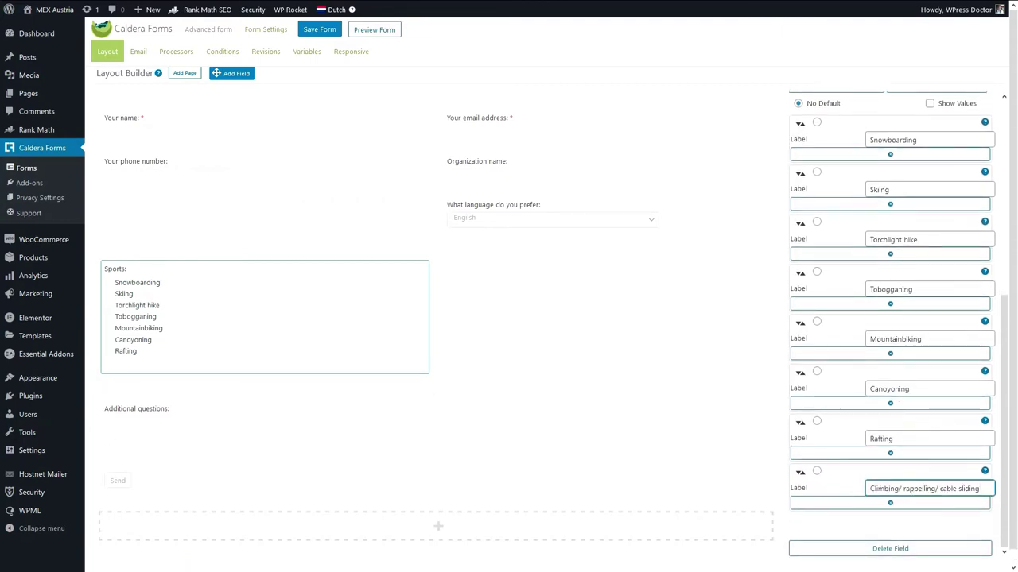
key("Return")
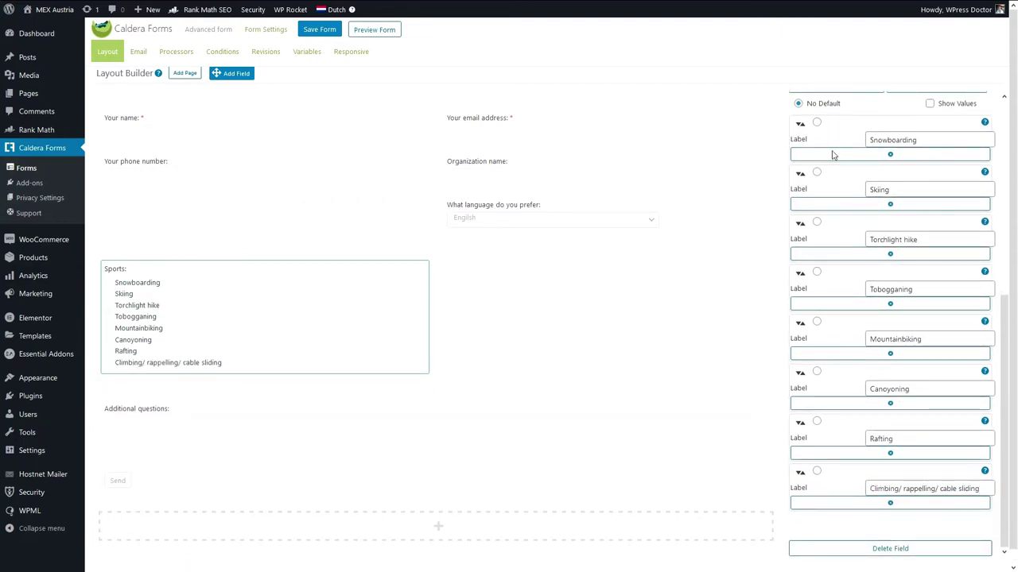
scroll(833, 159, "up", 2)
left_click(835, 166)
scroll(875, 470, "down", 3)
type("Paragliding")
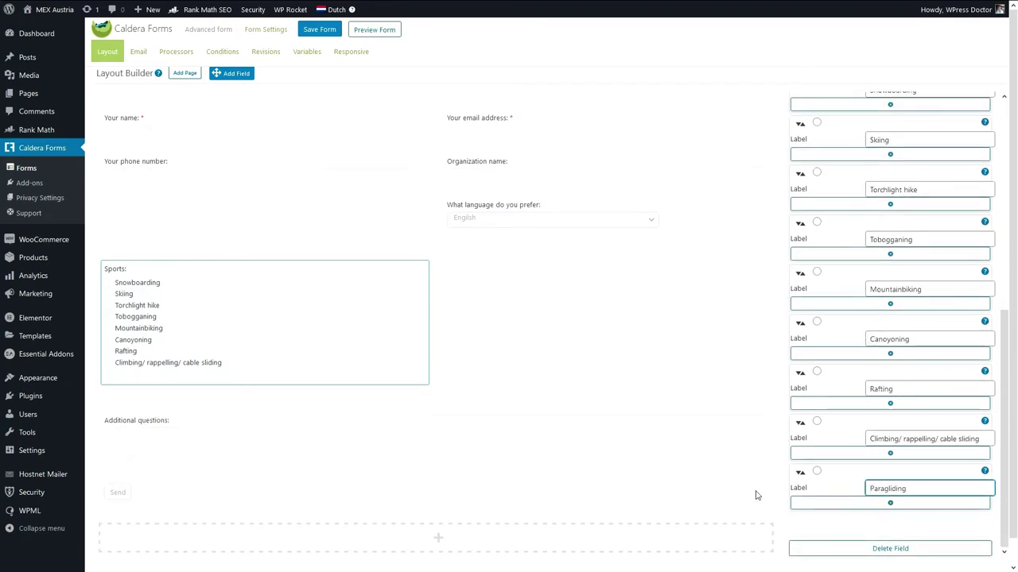
key("Return")
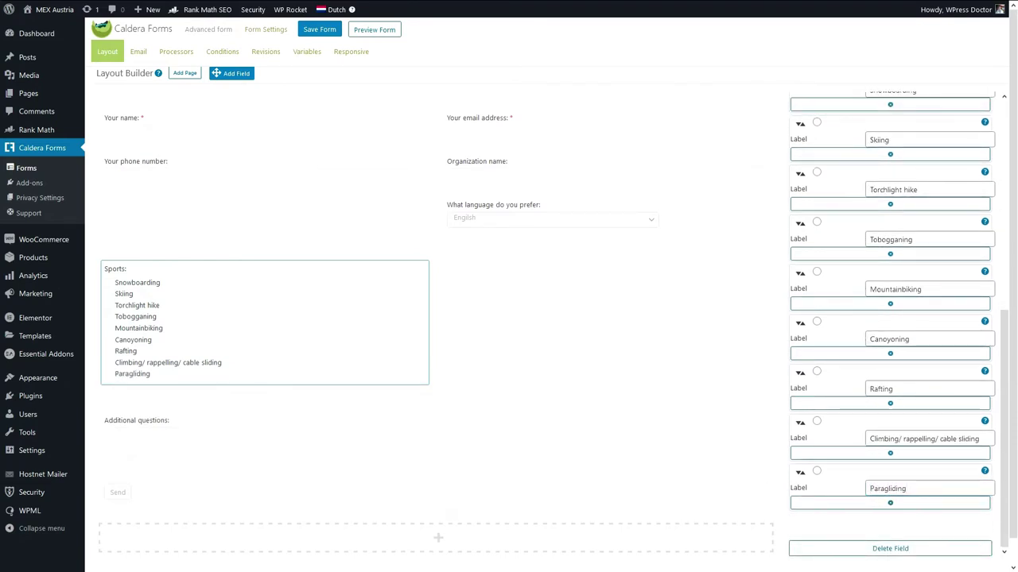
Add Culture trip as the final Sports option.
scroll(859, 457, "down", 1)
scroll(859, 459, "up", 3)
scroll(859, 460, "up", 2)
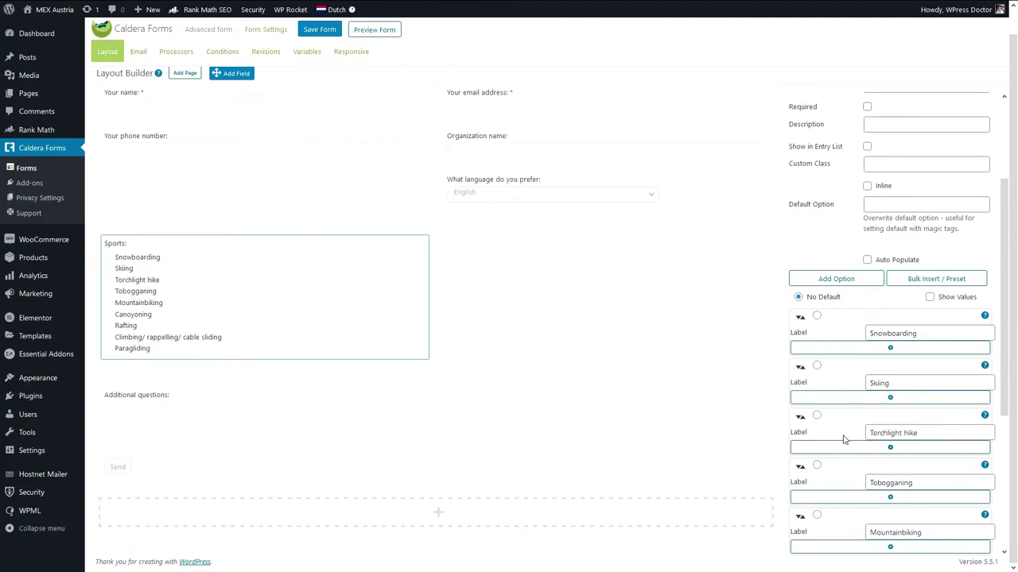
left_click(843, 280)
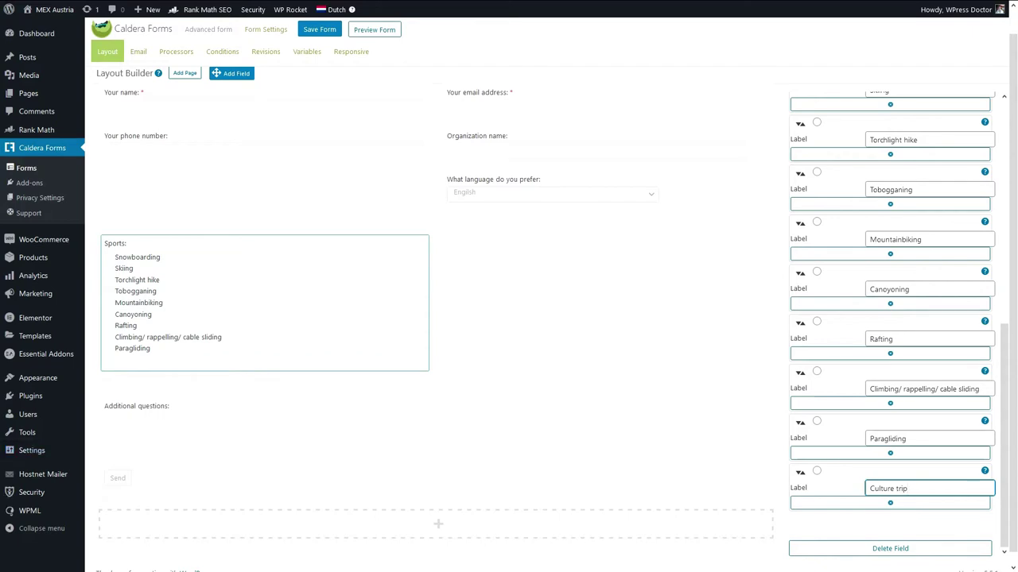
left_click(177, 358)
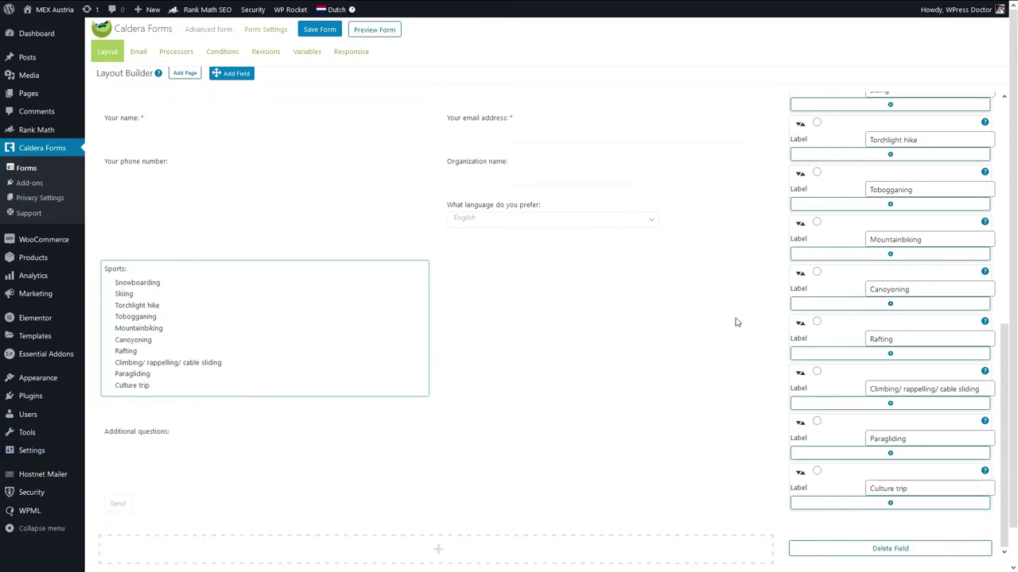
scroll(851, 350, "up", 5)
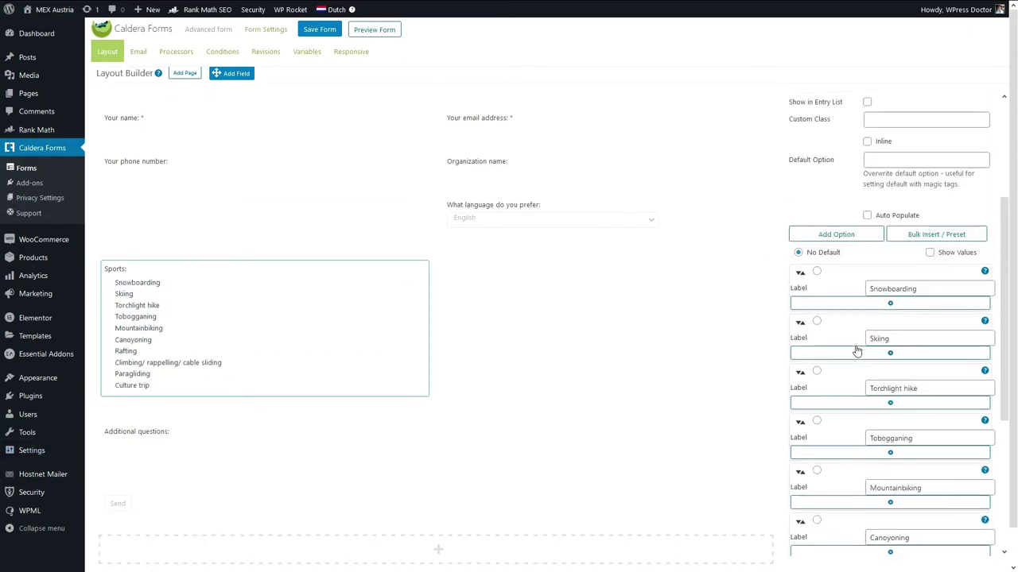
Rename the field 'Activities:' and set its slug to Activities.
left_click_drag(898, 167, 853, 172)
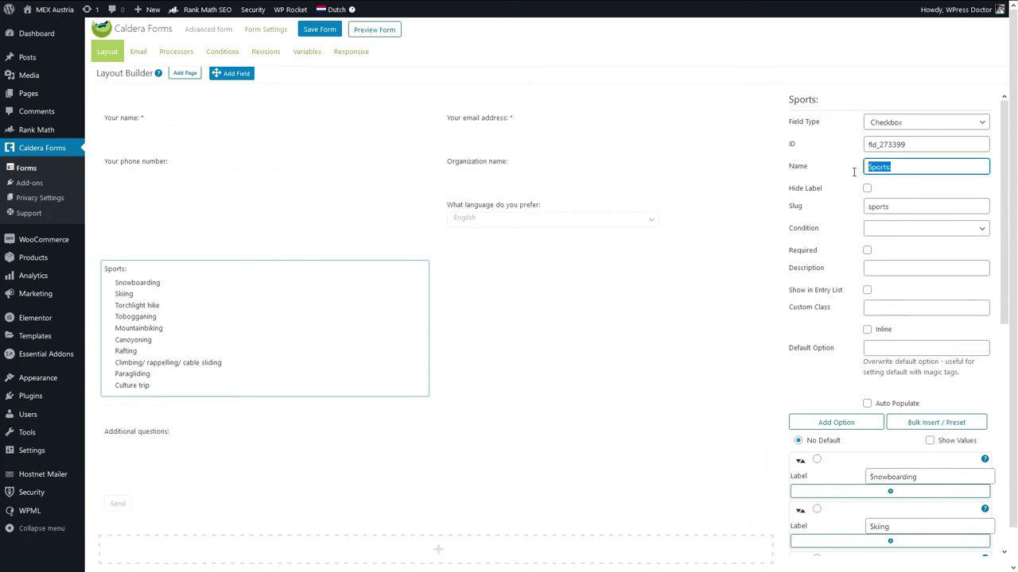
type("Activitoes:")
key("BackSpace")
key("BackSpace")
key("BackSpace")
key("BackSpace")
double_click(878, 207)
left_click_drag(897, 167, 861, 167)
key("ctrl+c")
double_click(871, 208)
key("ctrl+v")
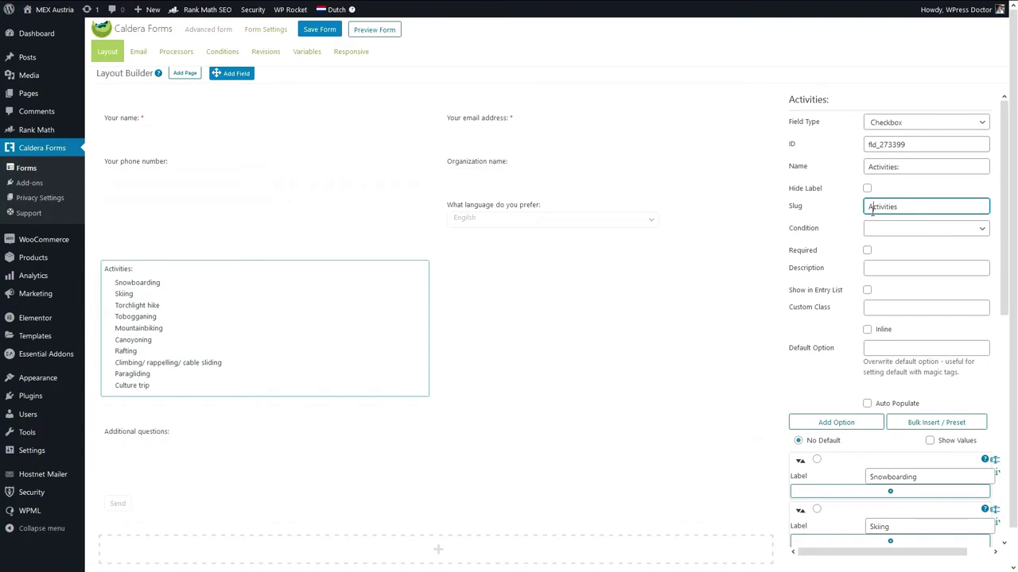
Save the form and drag a new field into the empty right column.
left_click(884, 228)
scroll(886, 236, "down", 5)
key("ctrl+s")
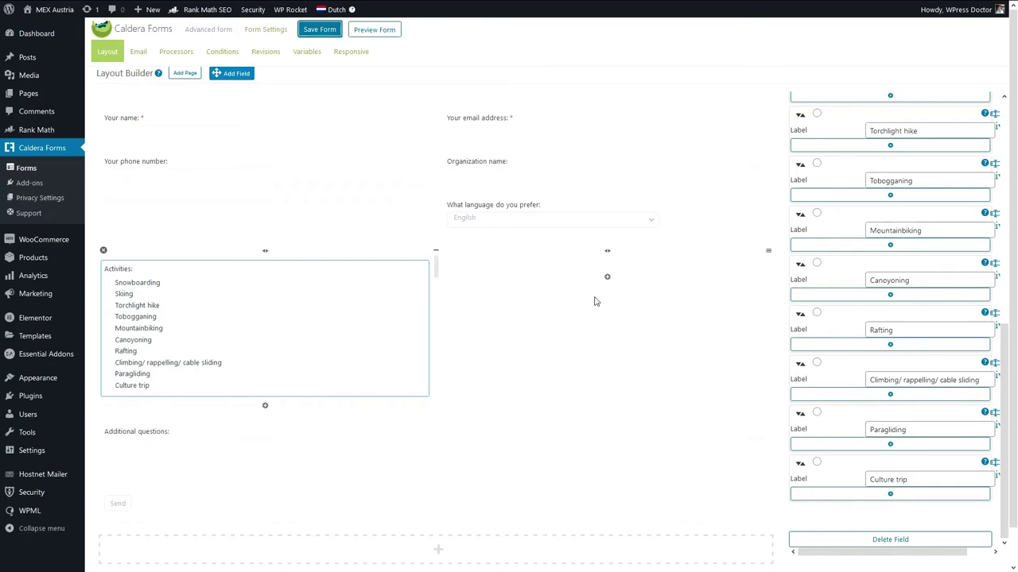
left_click_drag(238, 73, 560, 267)
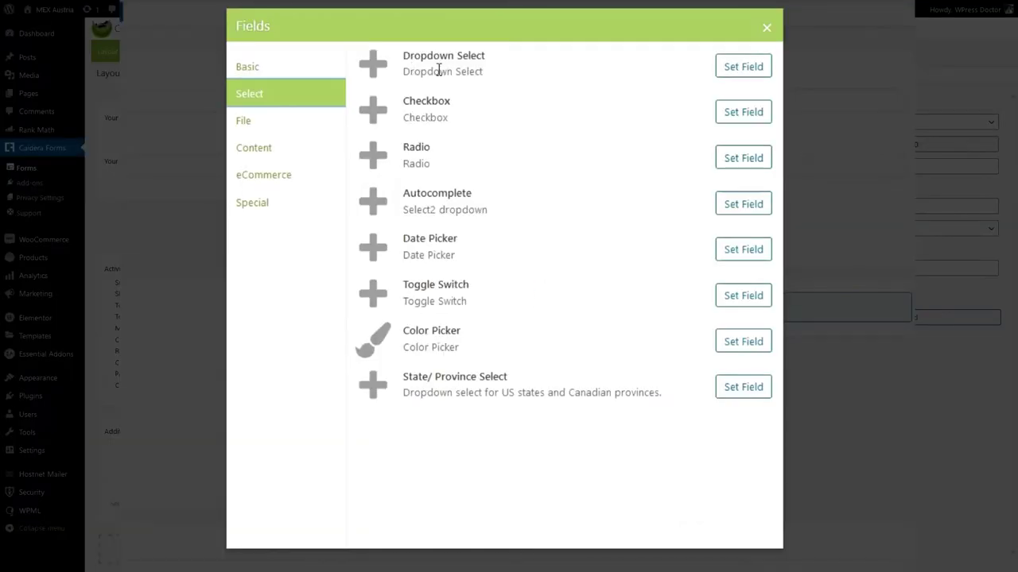
Make the new field a 'Do you want to rent equipment?' dropdown with Yes and No, Yes as default.
left_click(738, 70)
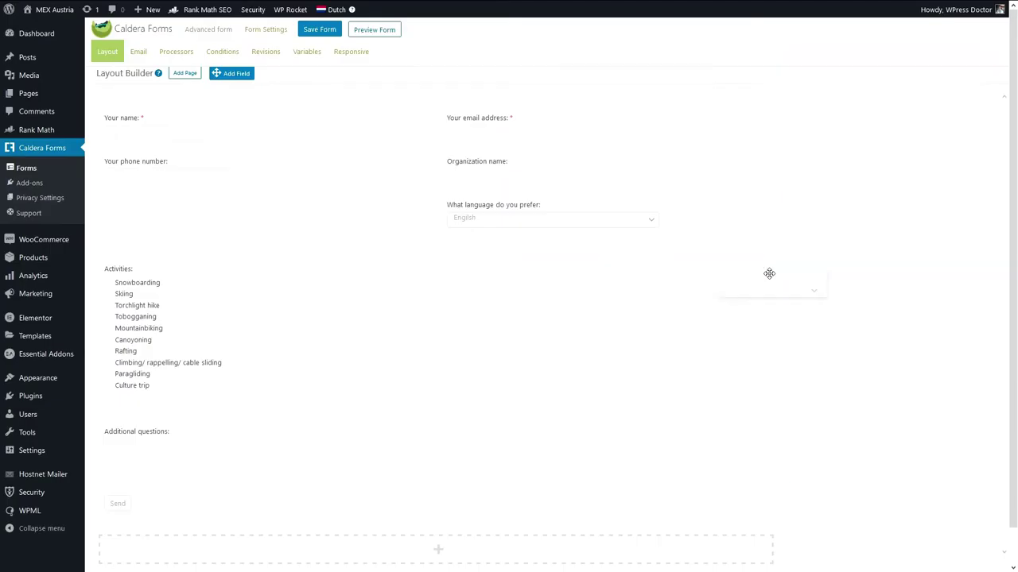
left_click(761, 271)
left_click(877, 109)
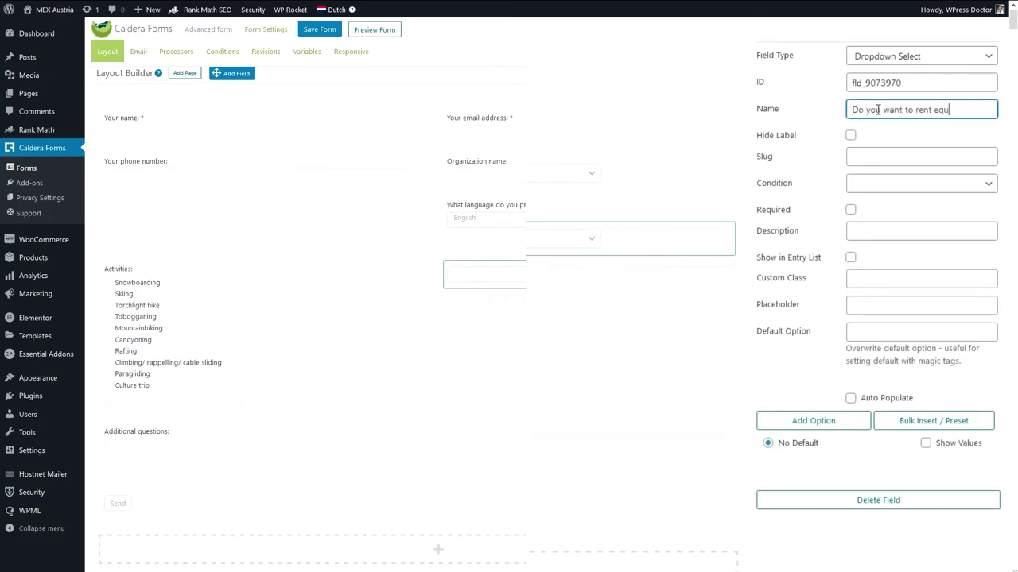
key("Tab")
key("Tab")
key("Tab")
key("Tab")
key("Tab")
key("Tab")
key("Tab")
key("Tab")
key("Tab")
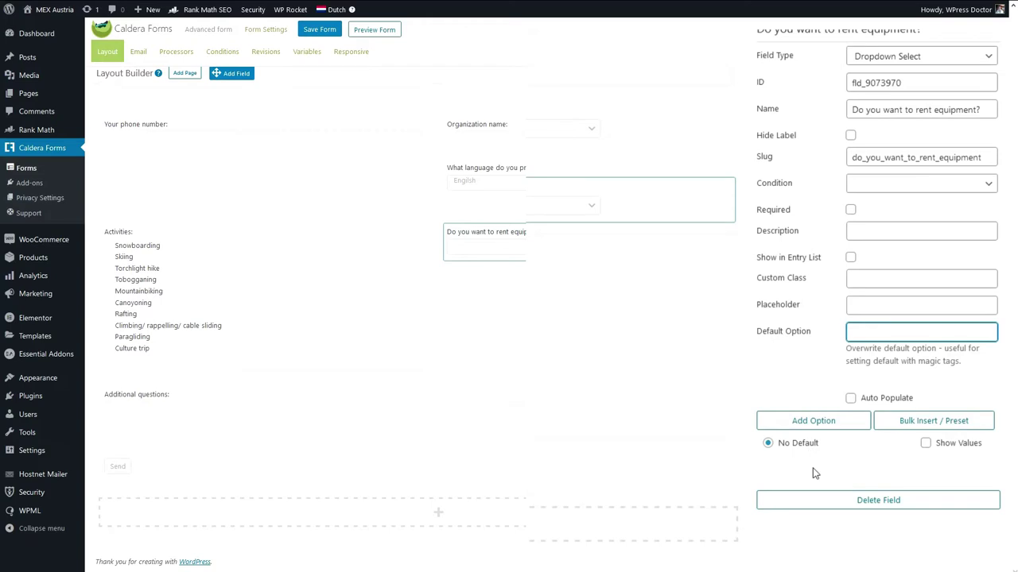
left_click(806, 428)
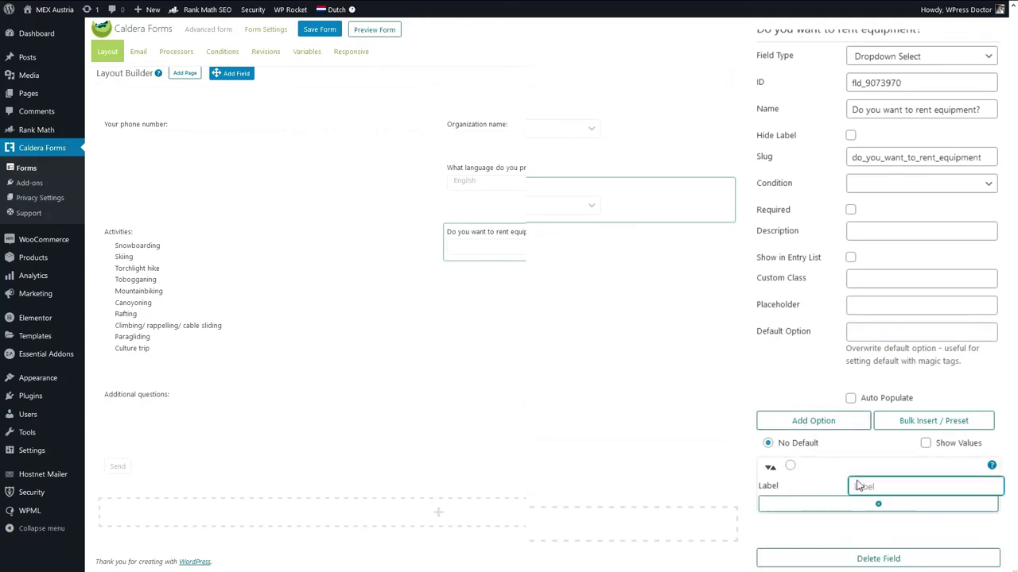
type("Yes")
left_click(836, 427)
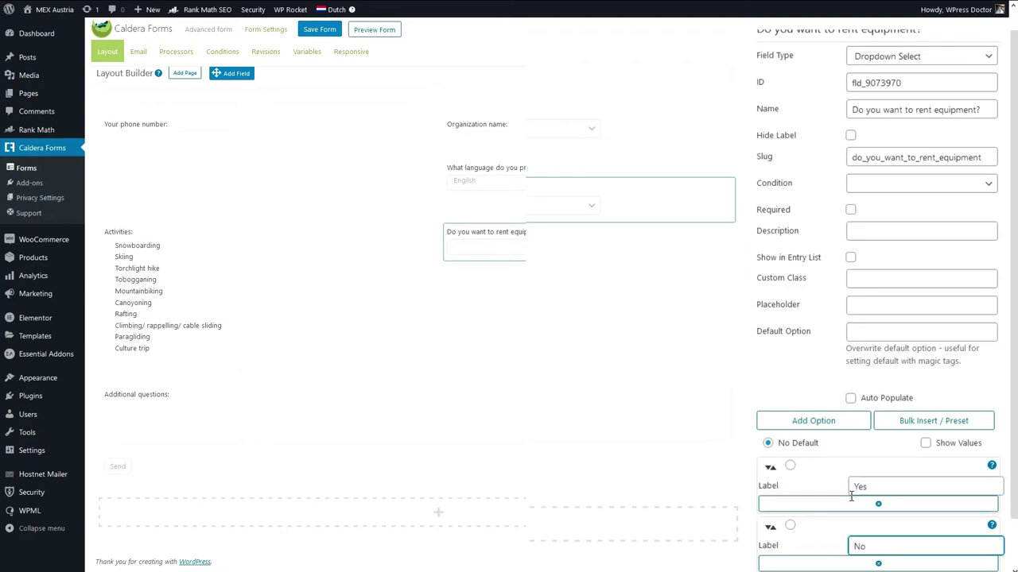
scroll(803, 398, "down", 1)
scroll(801, 382, "up", 1)
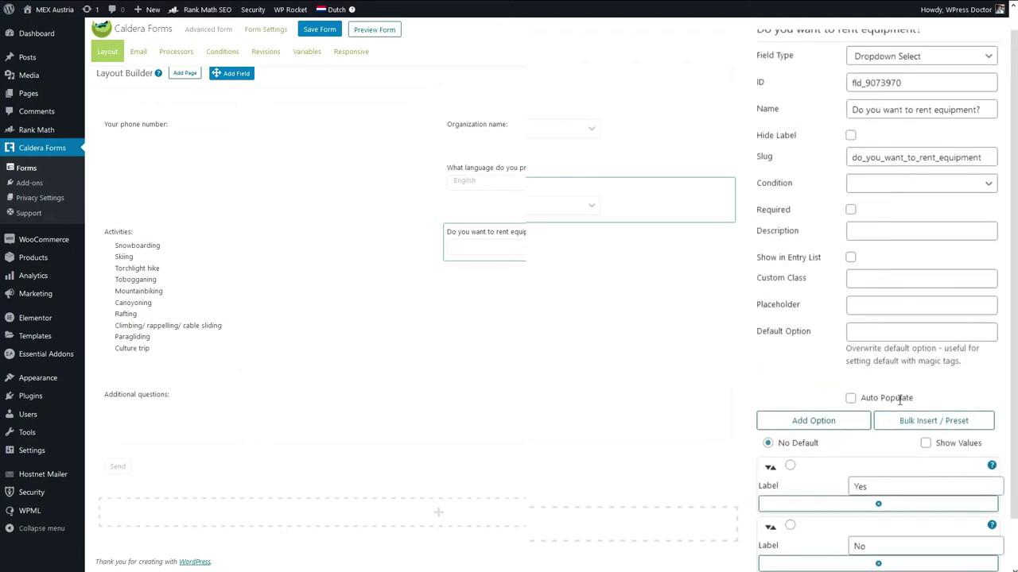
left_click(790, 465)
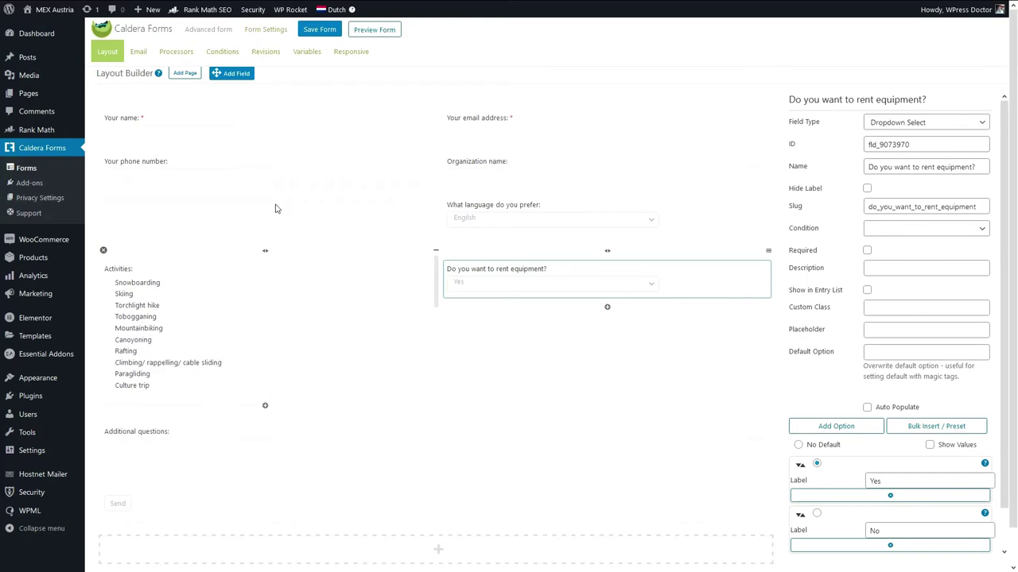
Create a new condition named Activity in Conditions.
left_click(257, 73)
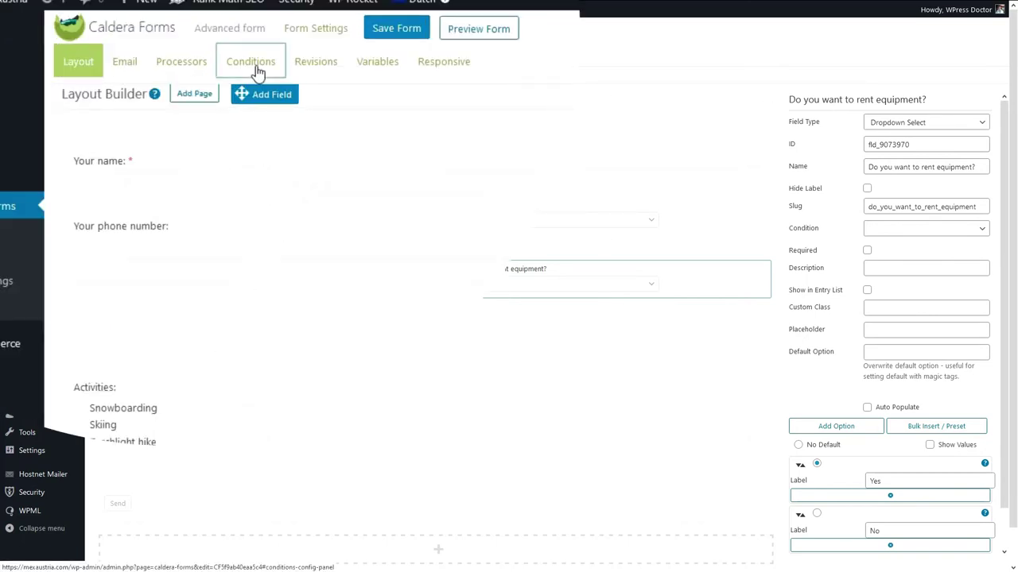
left_click(181, 150)
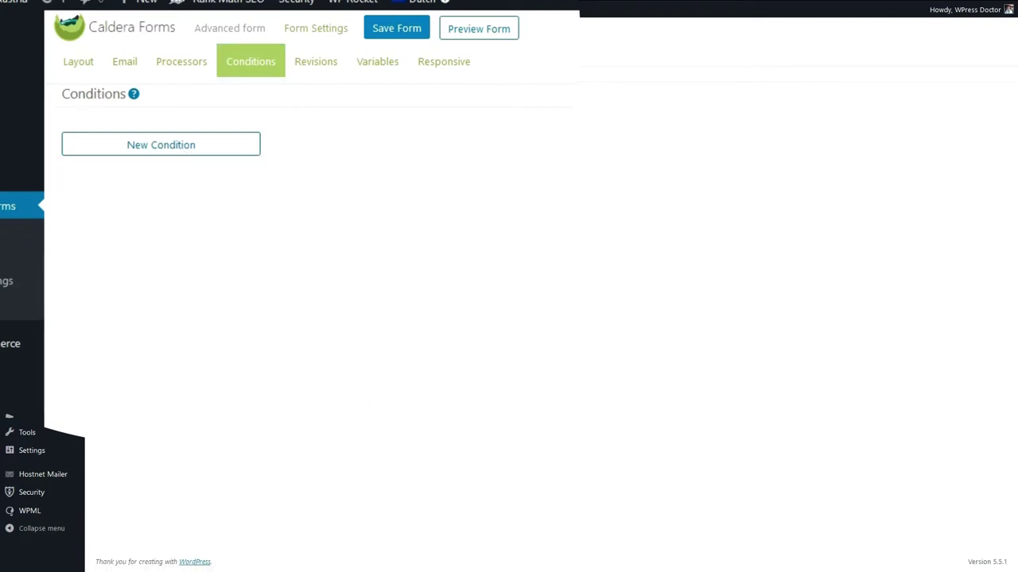
left_click(173, 151)
type("Activity")
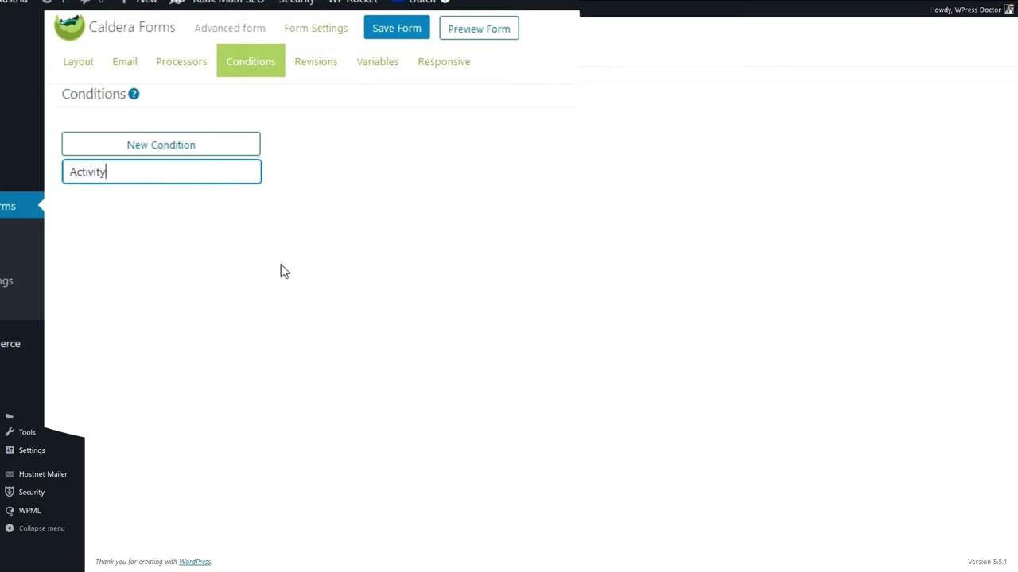
key("Return")
left_click(522, 153)
left_click(557, 152)
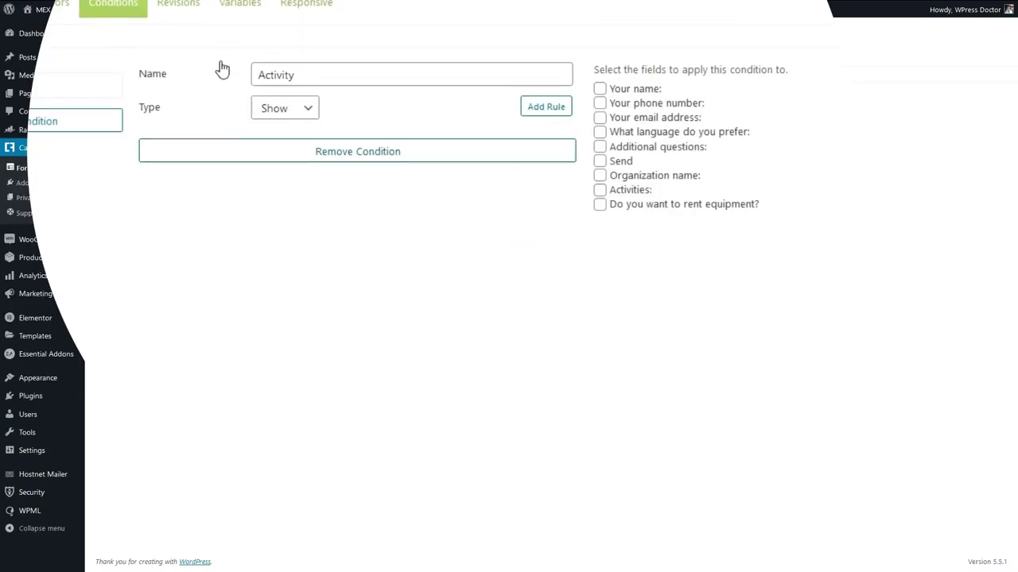
Add an or rule 'Activities is Skiing', removing the empty And lines.
left_click(545, 108)
left_click(554, 182)
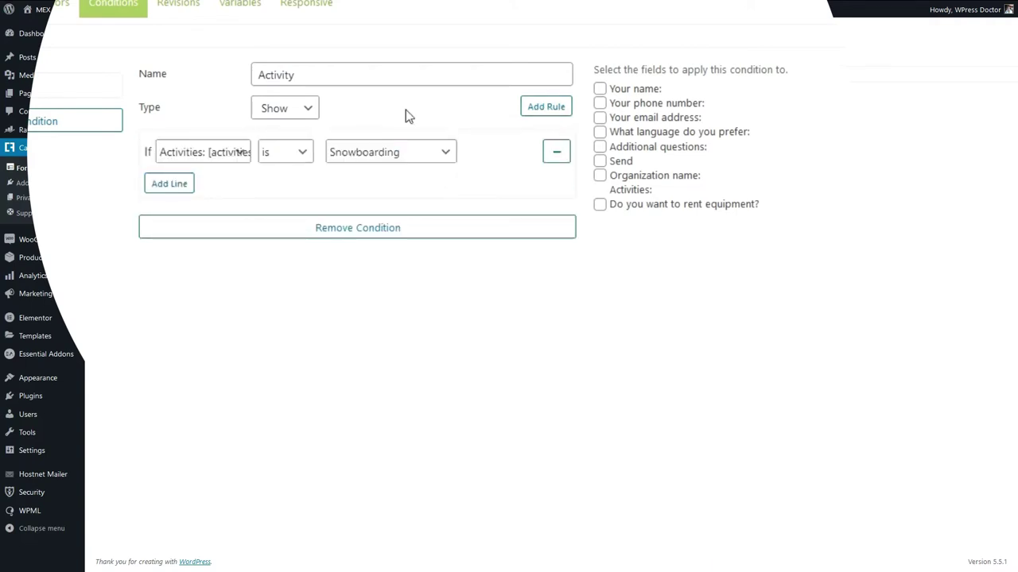
left_click(545, 106)
left_click(205, 249)
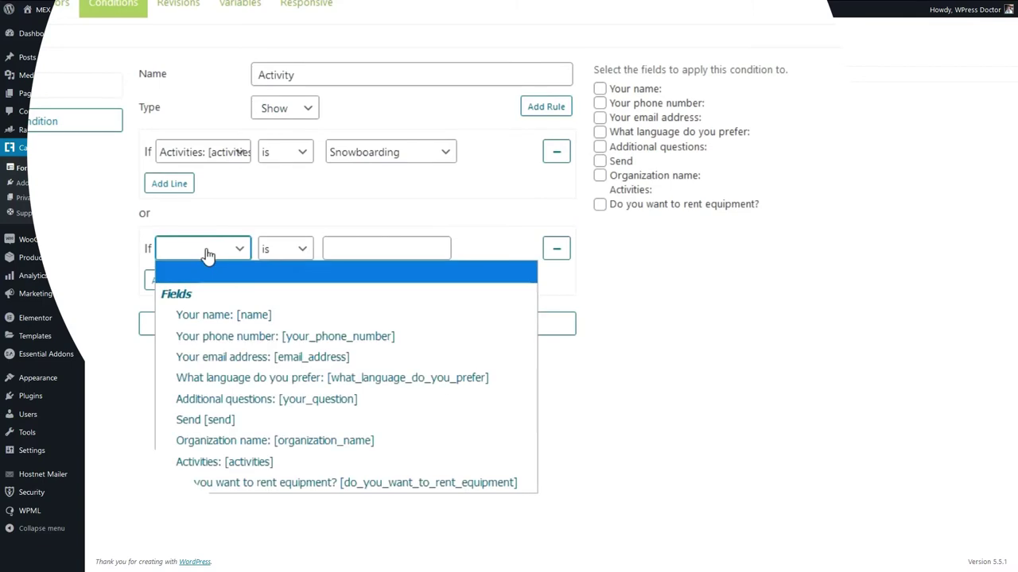
left_click(230, 462)
left_click(404, 252)
left_click(391, 318)
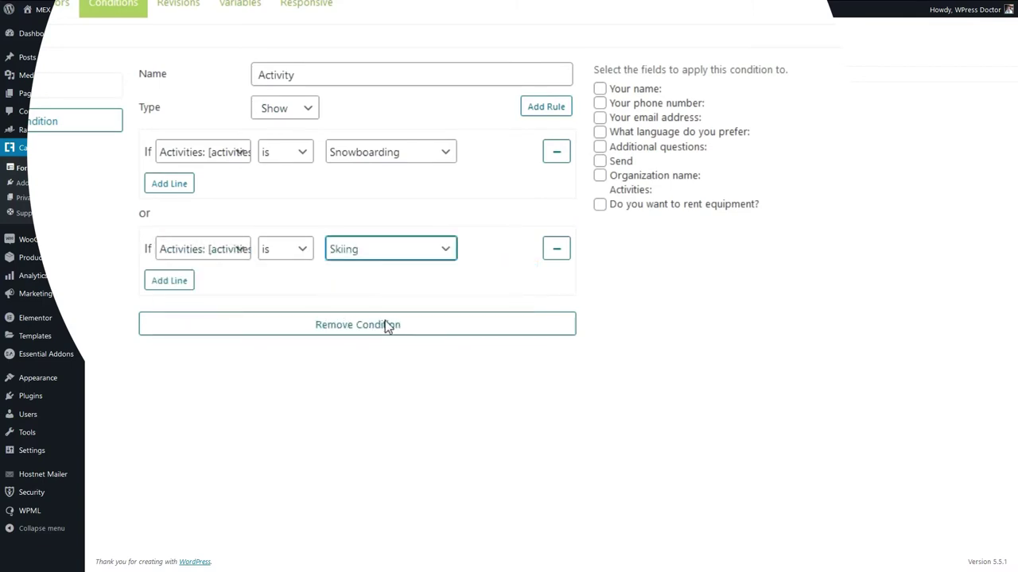
left_click(176, 285)
left_click(234, 284)
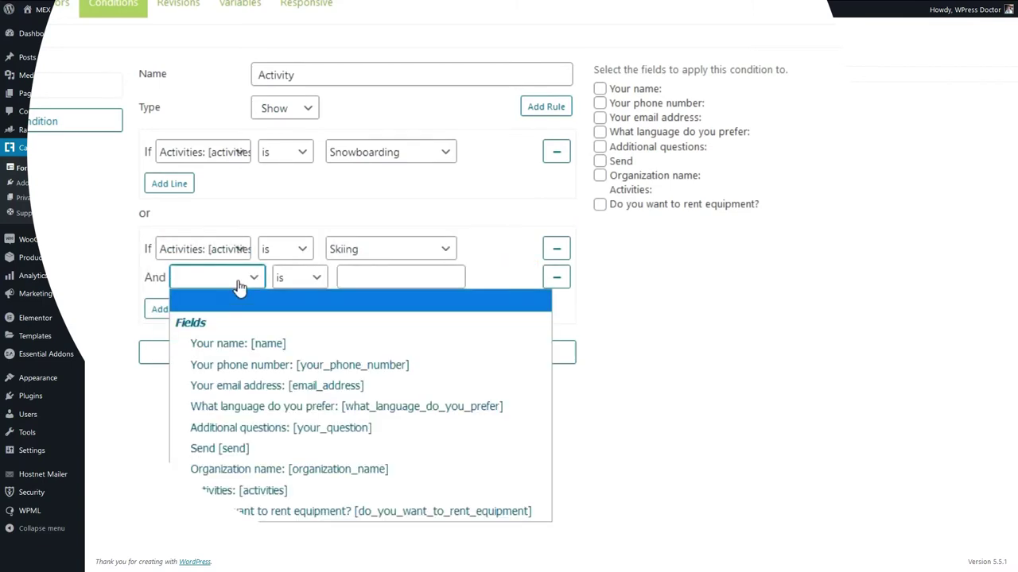
key("Escape")
left_click(517, 236)
Add a third or rule 'Activities is Torchlight hike'.
left_click(512, 121)
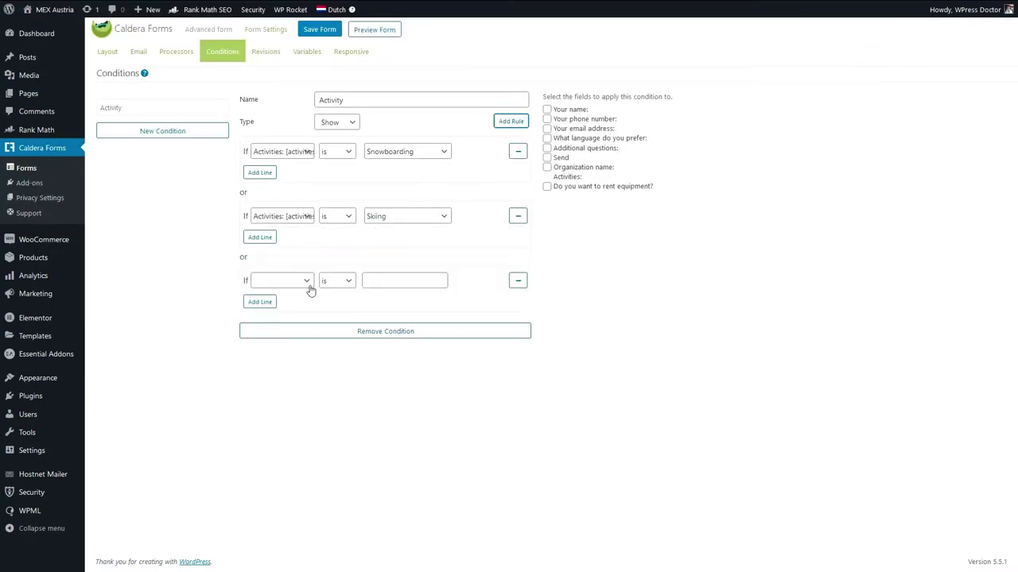
left_click(288, 284)
left_click(315, 422)
left_click(393, 281)
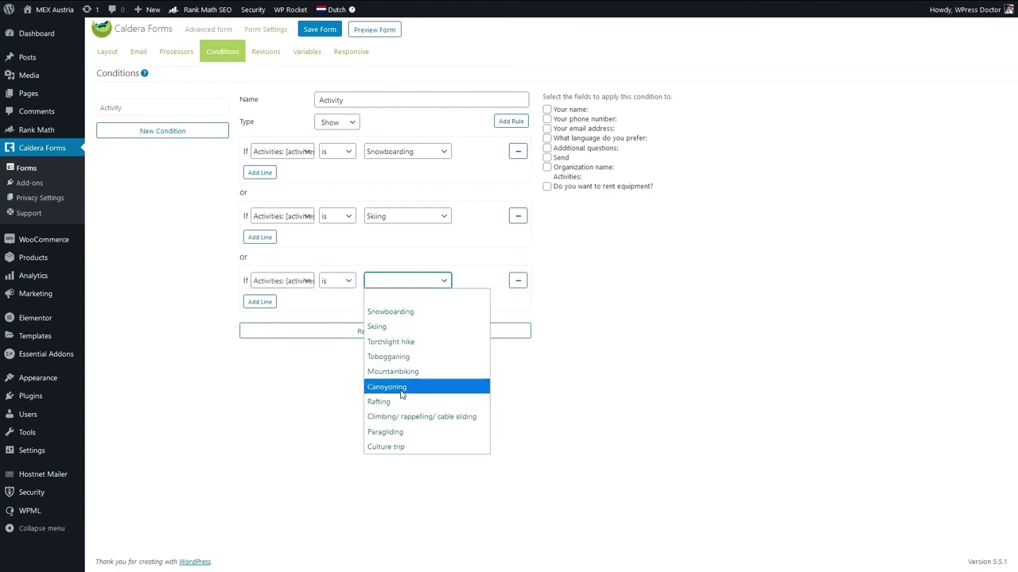
left_click(406, 343)
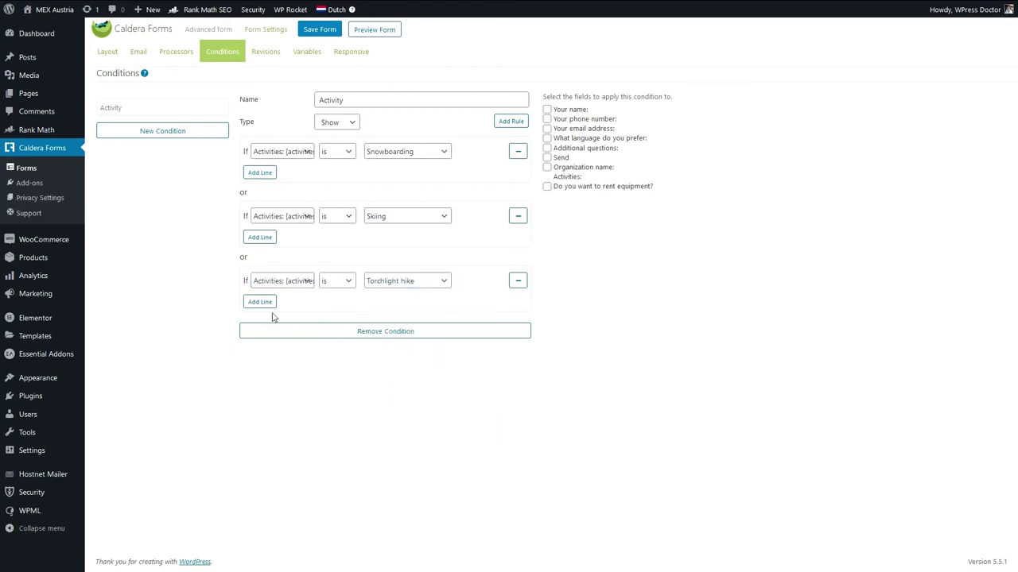
Add an 'Activities is Climbing/ rappelling/ cable sliding' rule and apply it to the rent-equipment question.
left_click(511, 121)
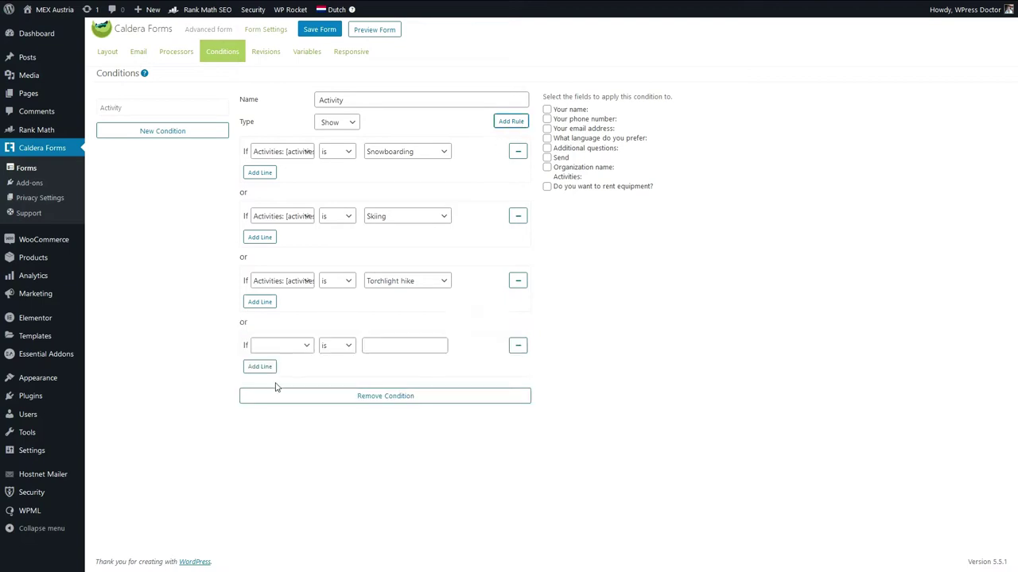
left_click(277, 347)
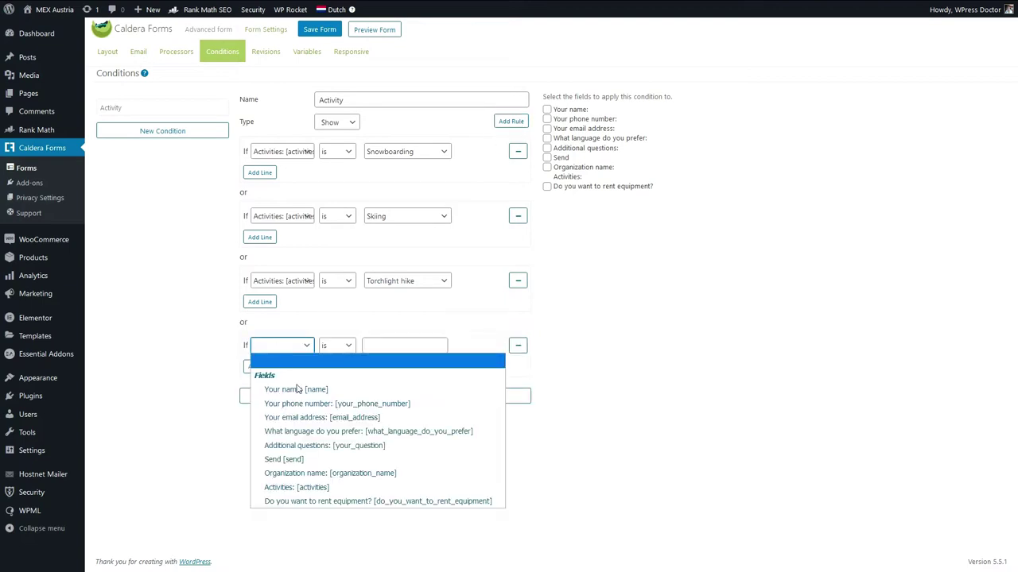
left_click(289, 487)
left_click(406, 345)
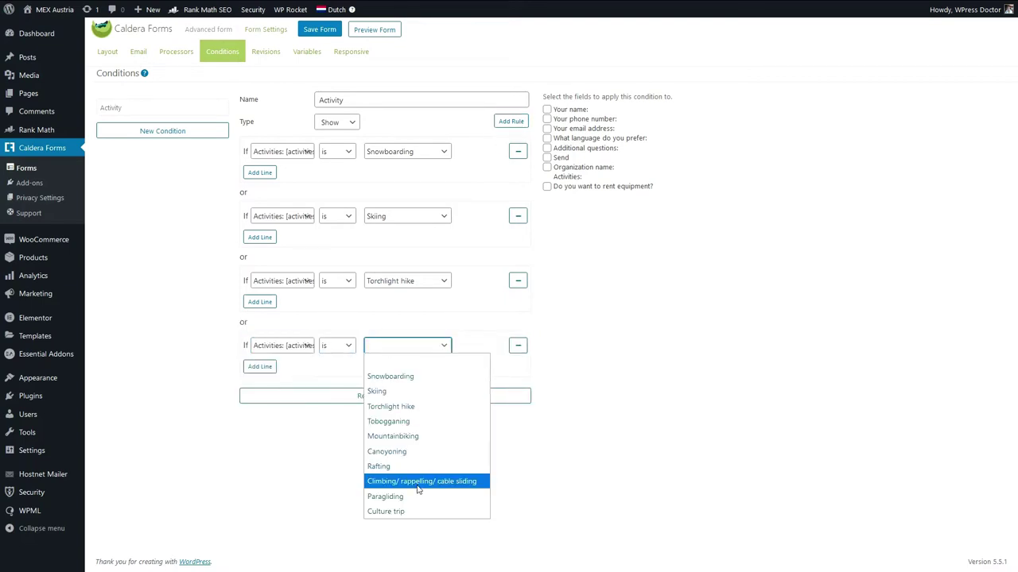
left_click(417, 482)
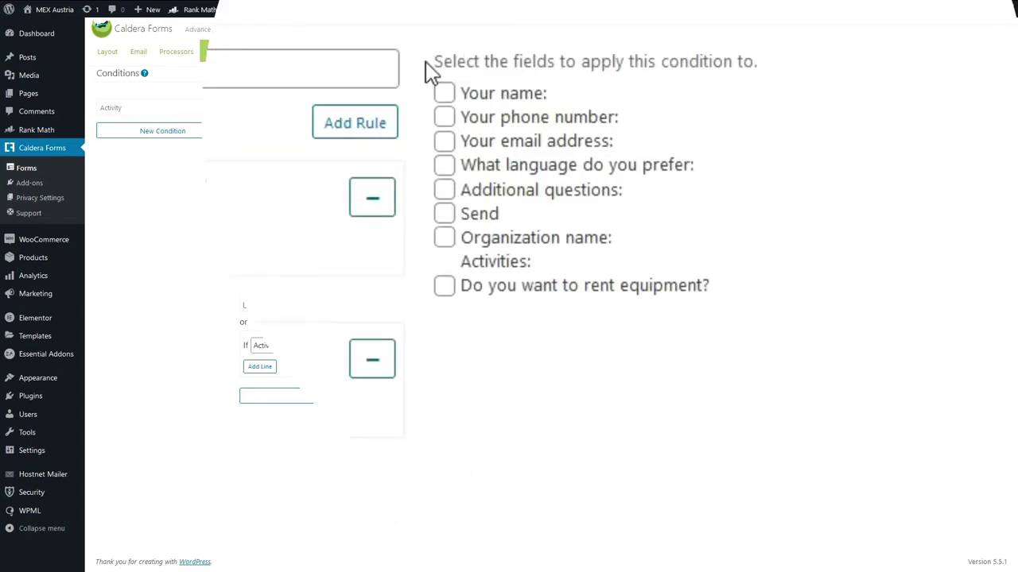
left_click(444, 287)
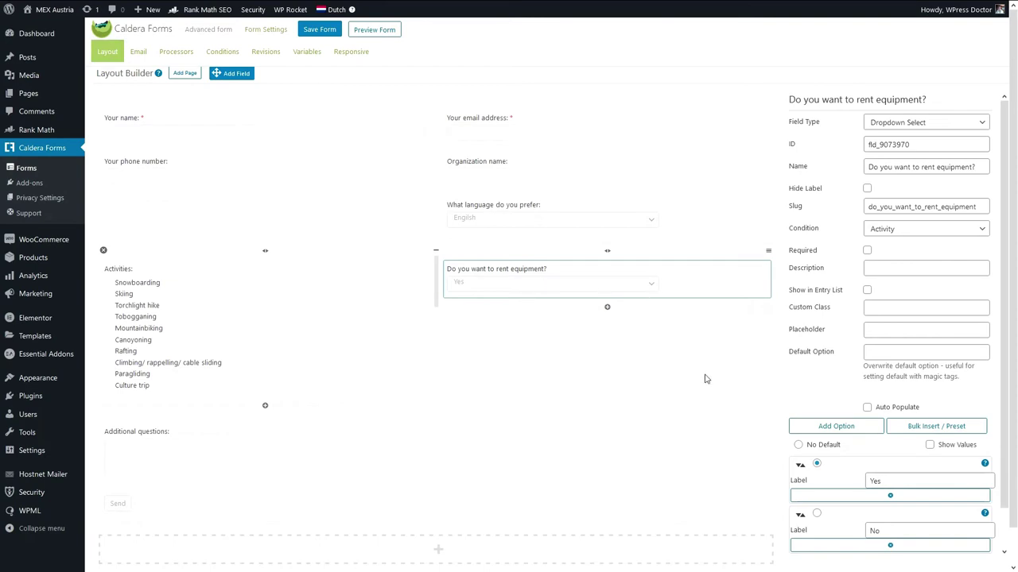
Add a single line text field 'How big is your group?' above the rent-equipment question.
left_click_drag(631, 257, 499, 270)
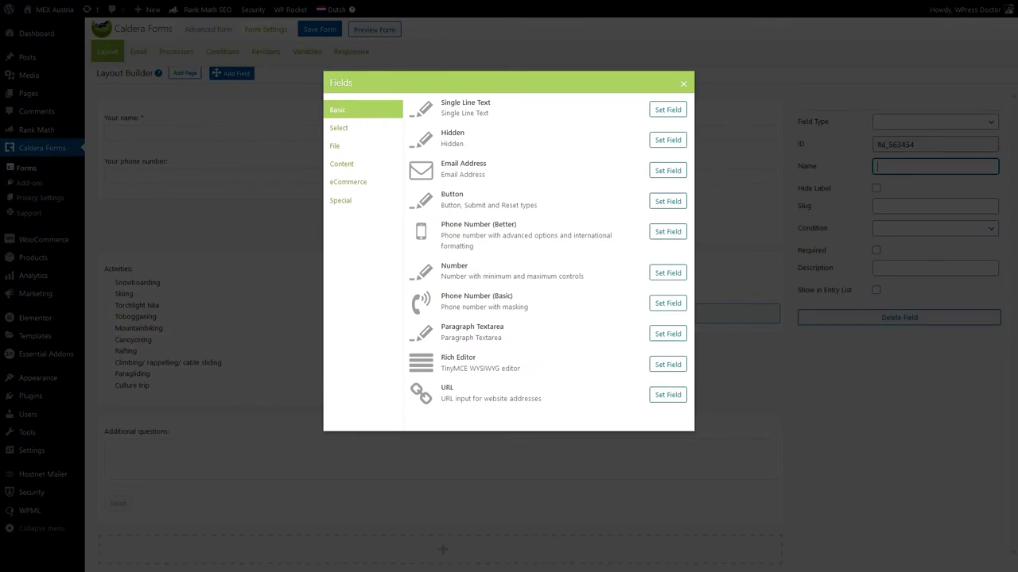
left_click(669, 111)
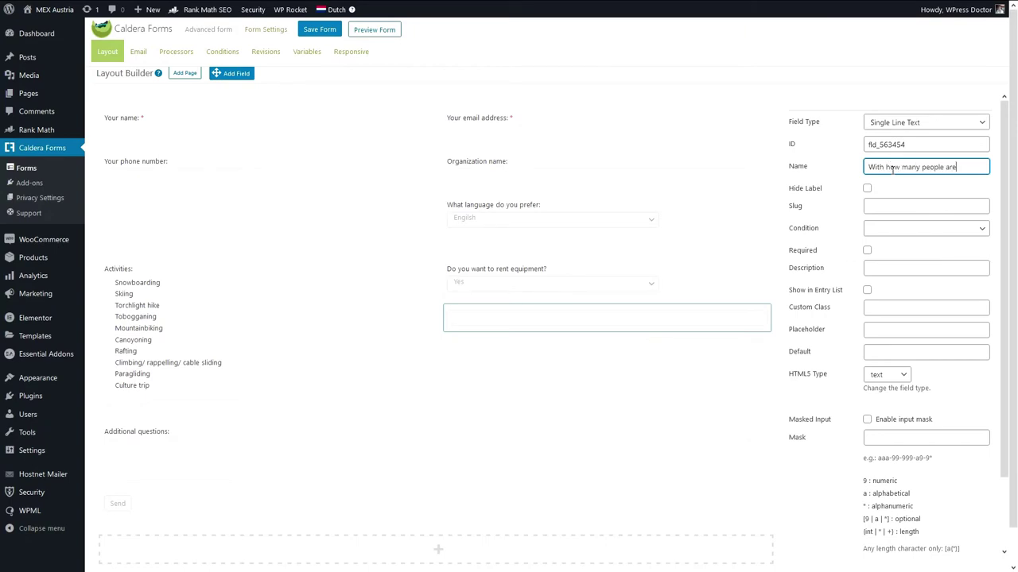
type("u coming?")
key("ctrl+a")
type("How big is your group?")
left_click_drag(641, 318, 640, 275)
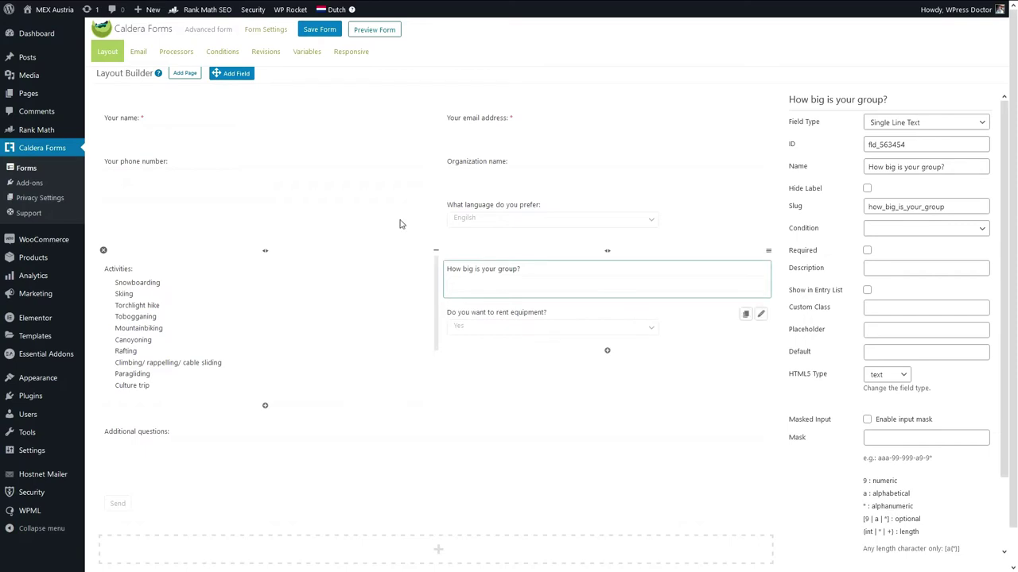
Add another single line text field and start naming it 'Do you nee'.
left_click_drag(229, 76, 541, 342)
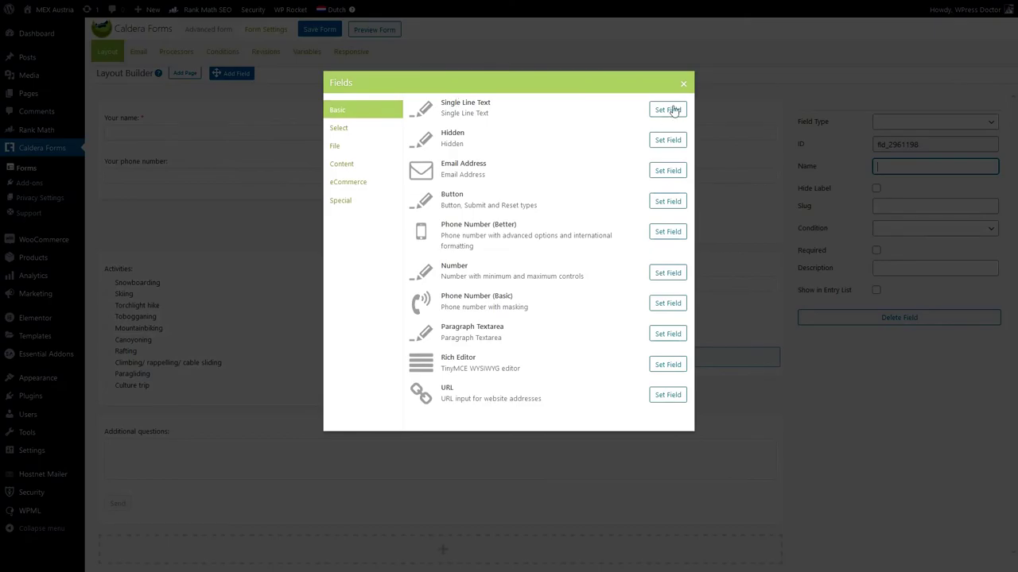
left_click(668, 110)
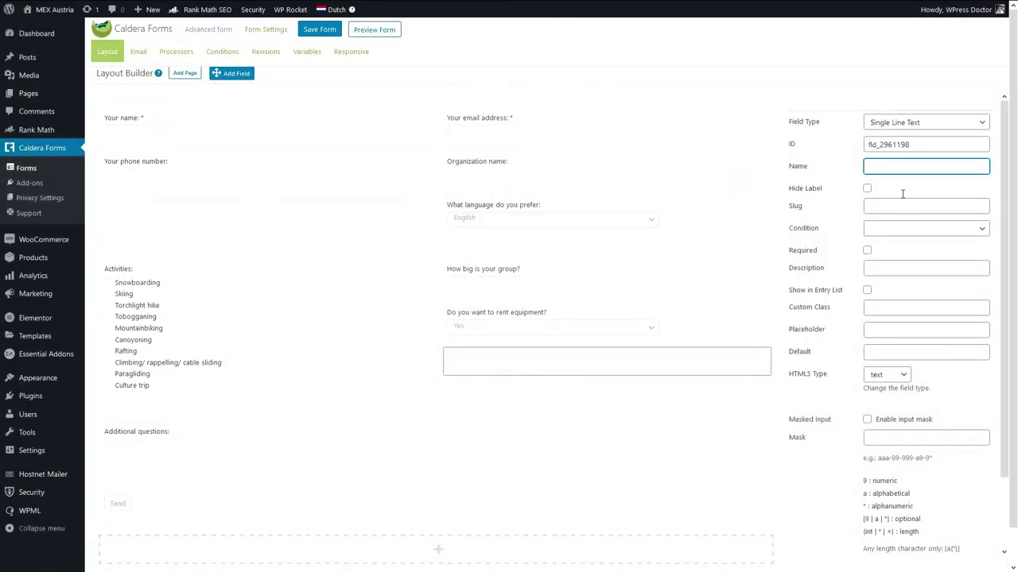
type("Do you nee")
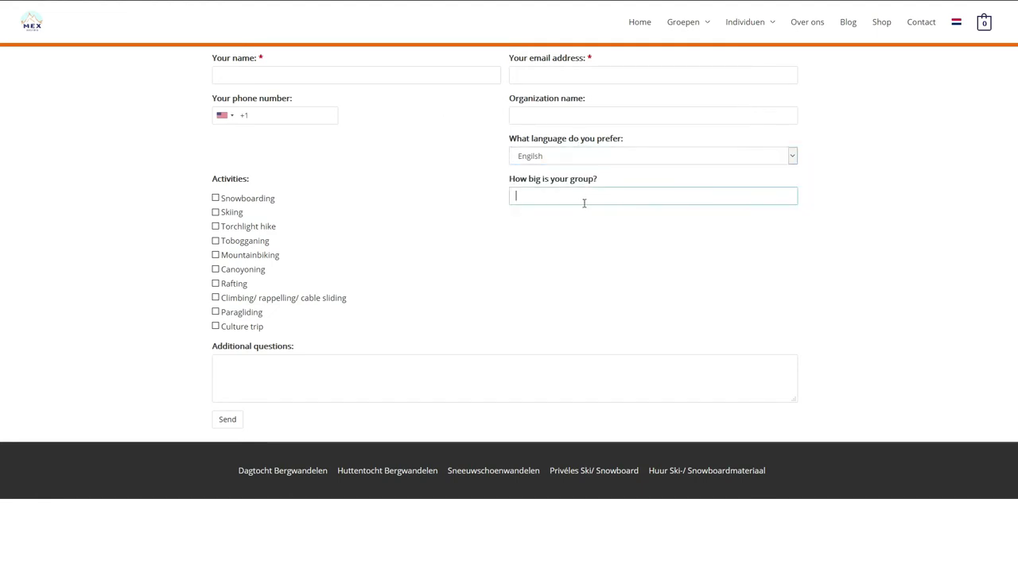
Toggle Snowboarding and Skiing on the preview to check the equipment question appears and hides.
left_click(215, 199)
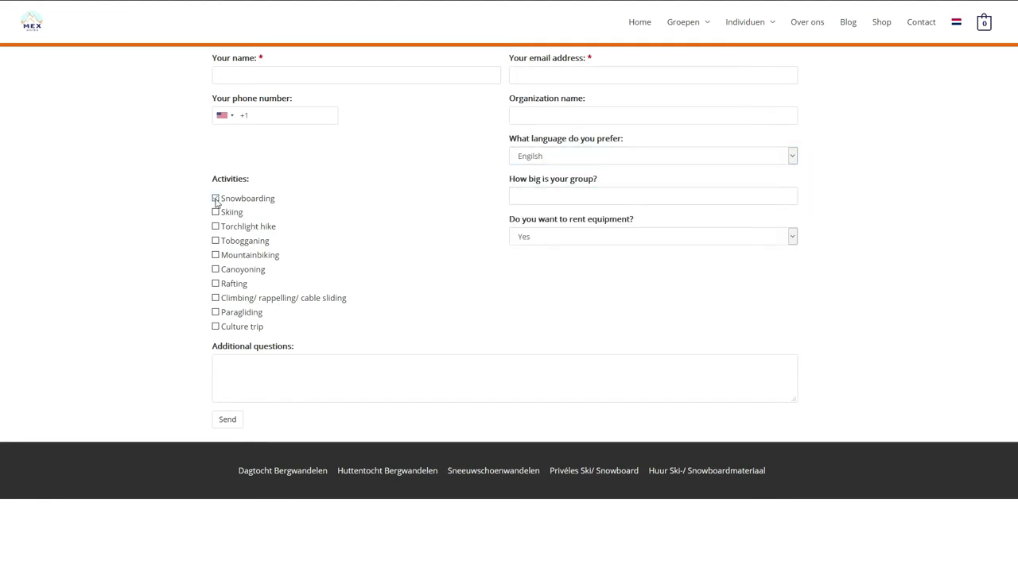
left_click(215, 199)
left_click(215, 212)
left_click(530, 267)
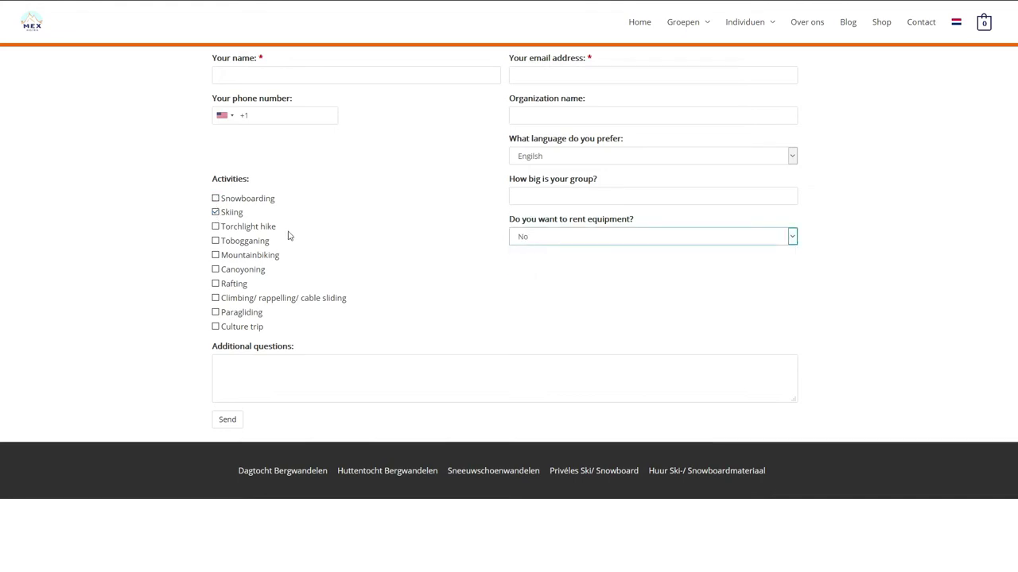
left_click(215, 198)
left_click(215, 212)
left_click(215, 199)
left_click(215, 199)
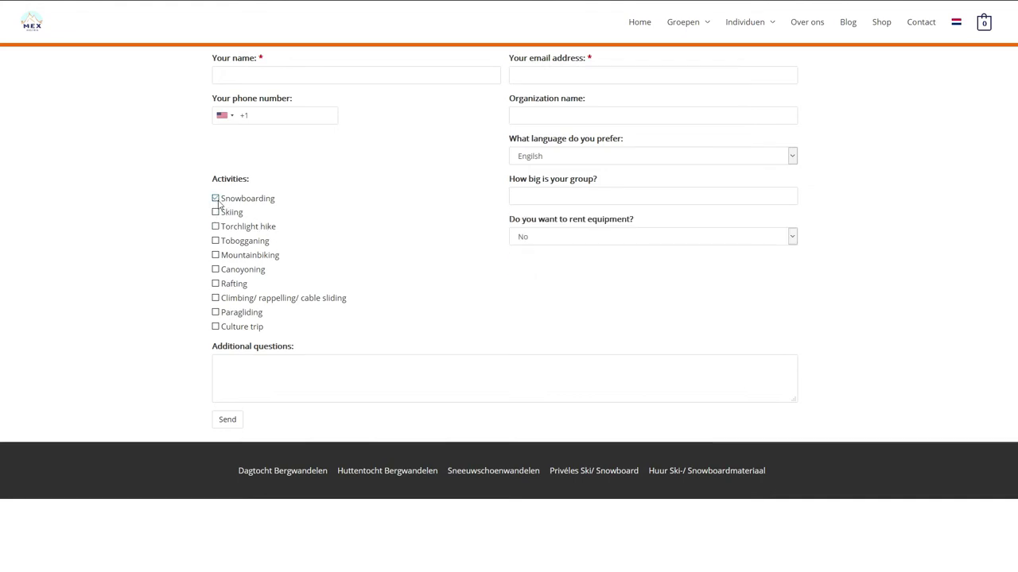
left_click(216, 212)
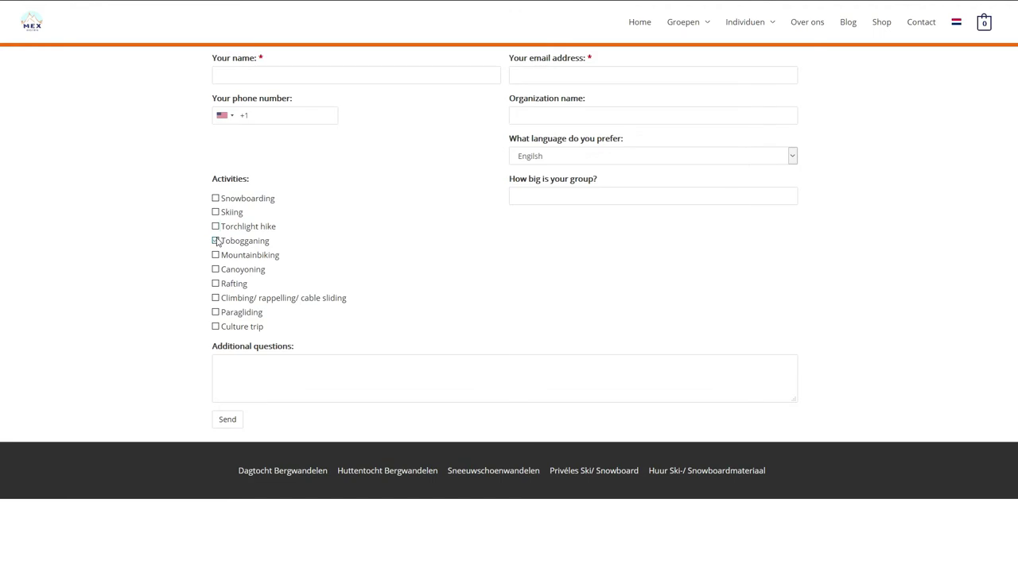
Test Rafting, Canyoning, Climbing and Mountainbiking, then add a new field in the layout.
left_click(215, 283)
left_click(214, 284)
left_click(215, 270)
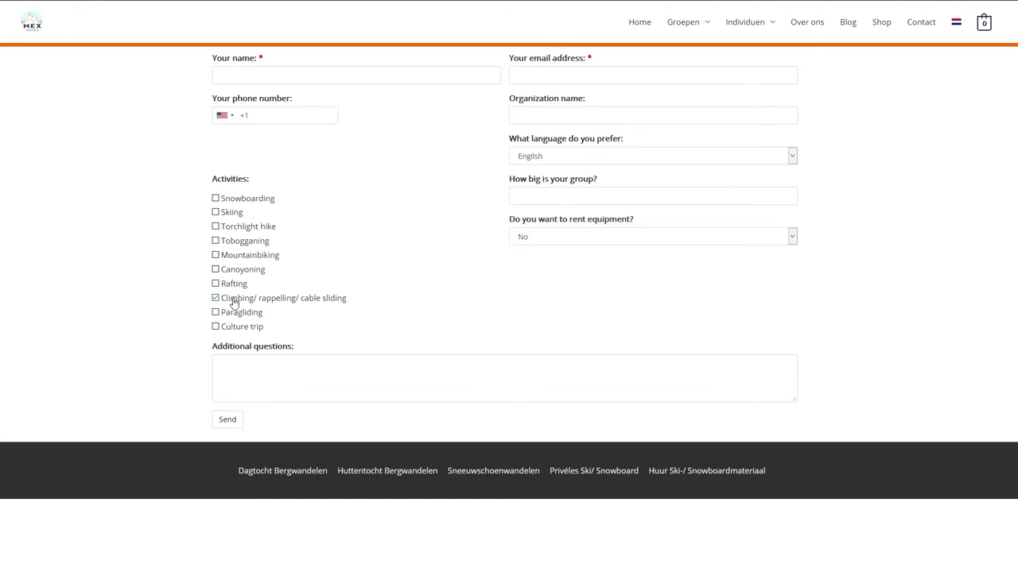
left_click(215, 298)
left_click(215, 284)
left_click(214, 270)
left_click(215, 256)
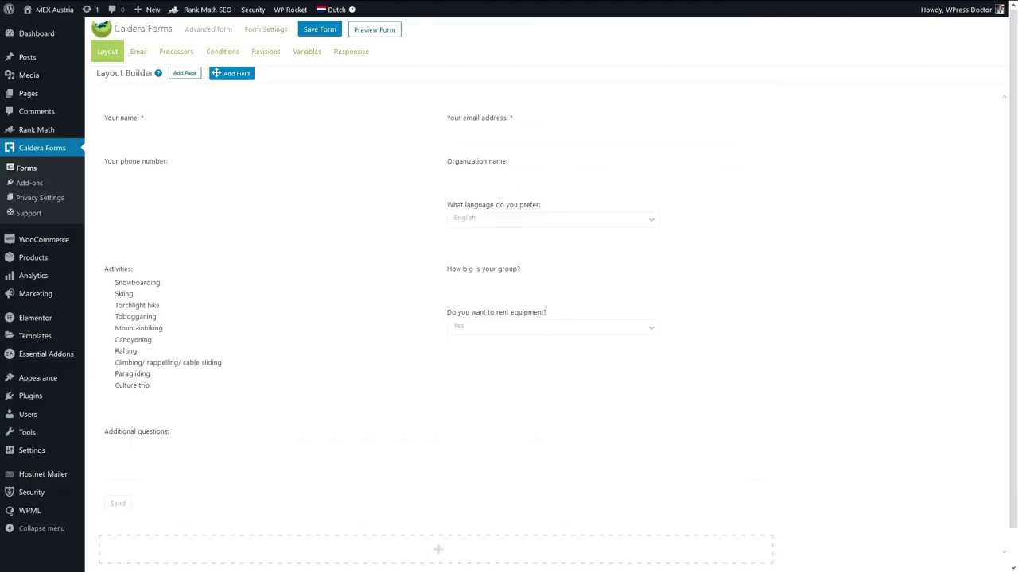
mouse_move(313, 233)
left_click_drag(232, 73, 481, 288)
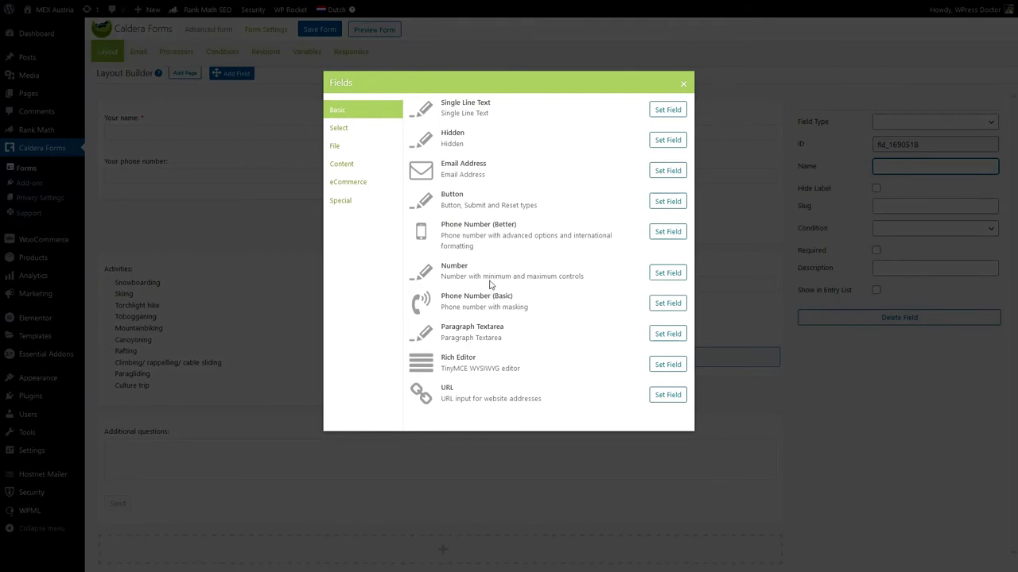
Make the new field single line text 'How many participants?' and move it above the group-size question.
left_click(652, 111)
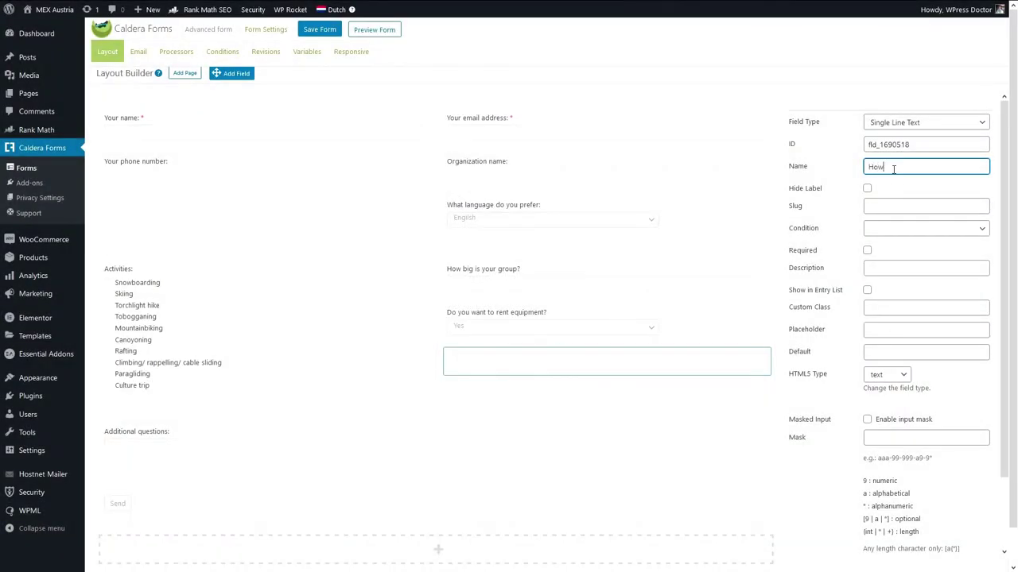
type("How many participants")
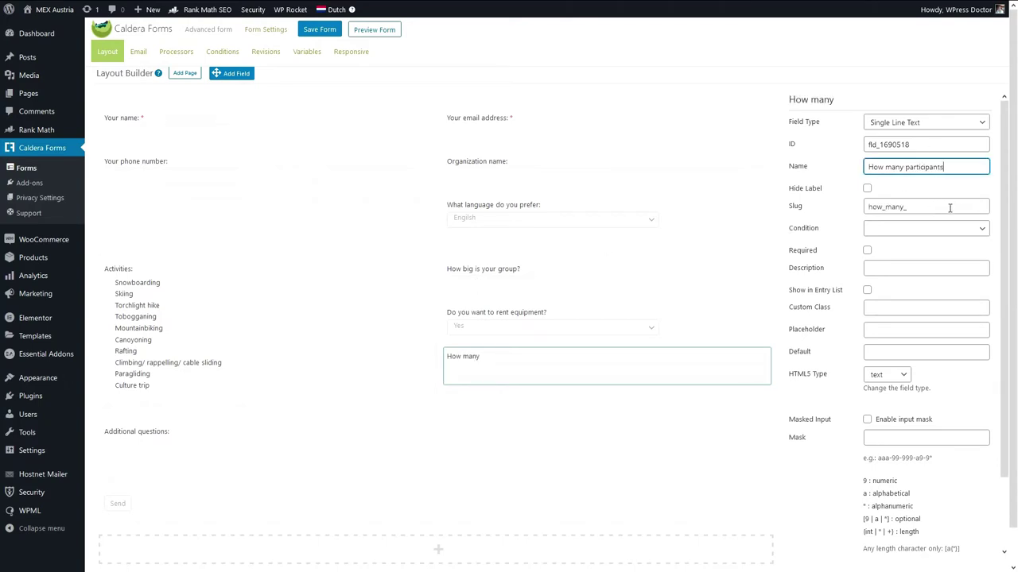
type("?")
left_click(511, 382)
left_click_drag(520, 358, 518, 267)
Rename 'How big is your group?' to 'How many supervisors are there?' and add a field at the bottom.
left_click(762, 316)
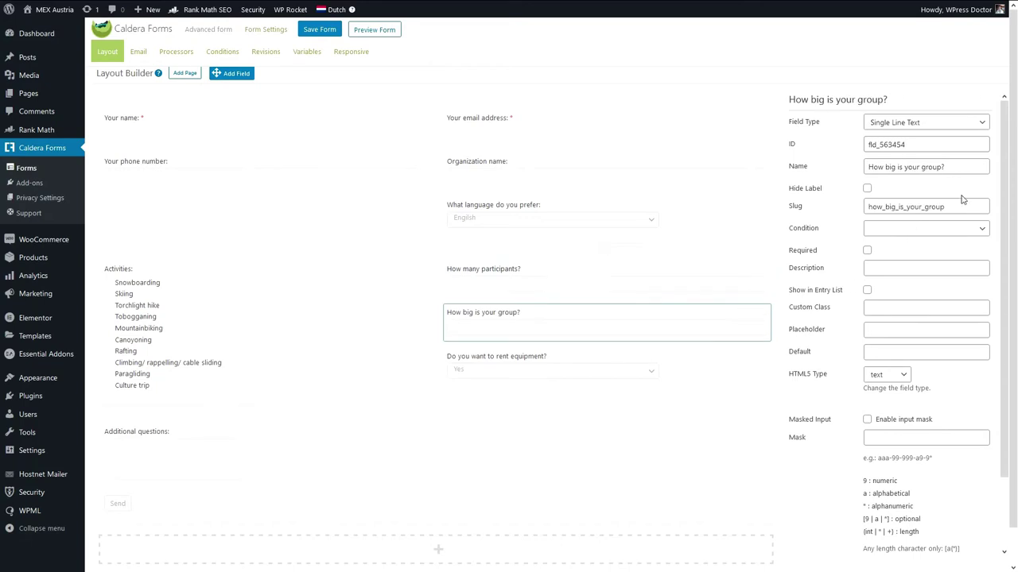
triple_click(954, 167)
type("How m")
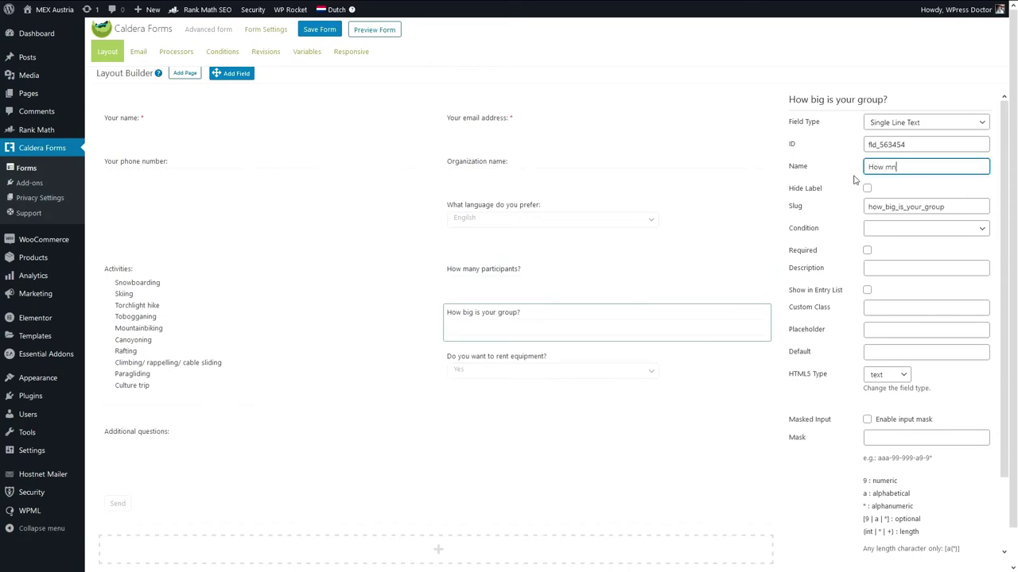
type("any supervisors")
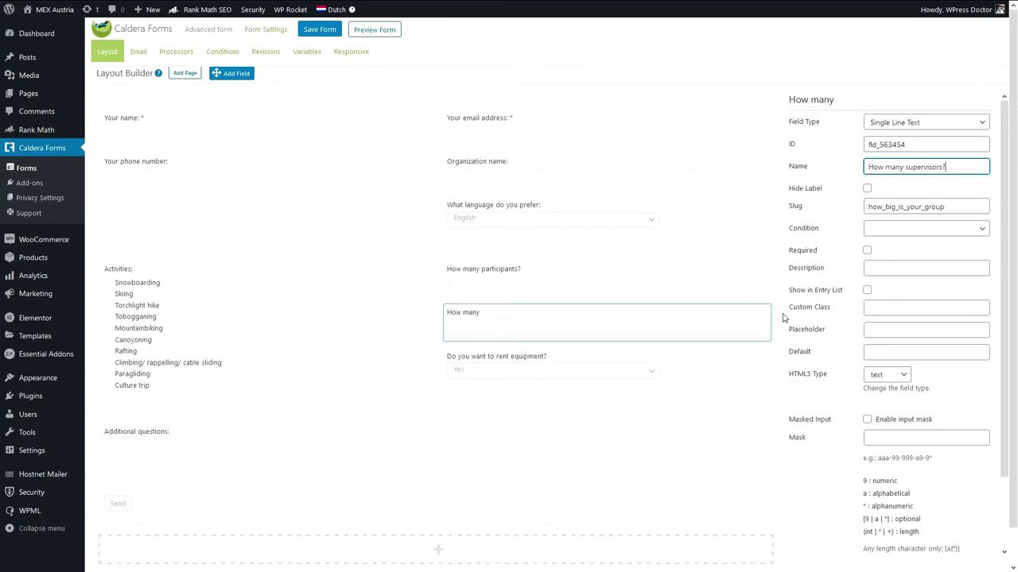
type(" are there")
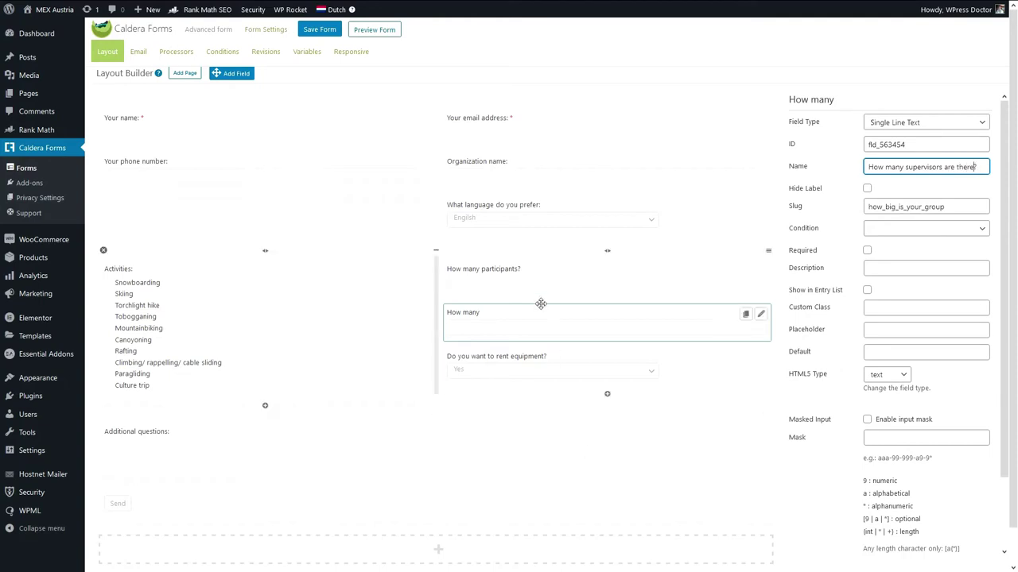
left_click(539, 290)
left_click(761, 271)
left_click(948, 167)
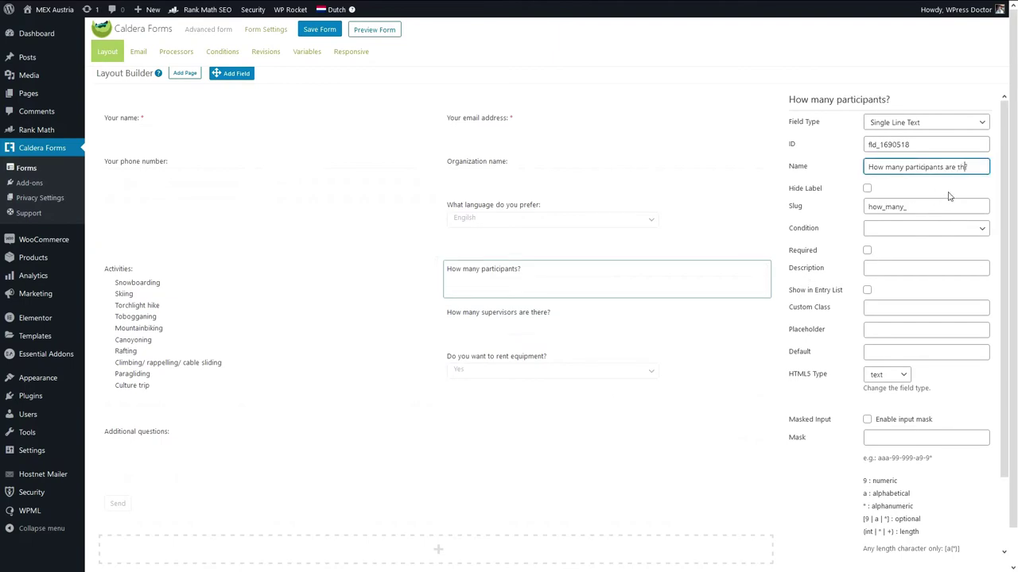
left_click(436, 526)
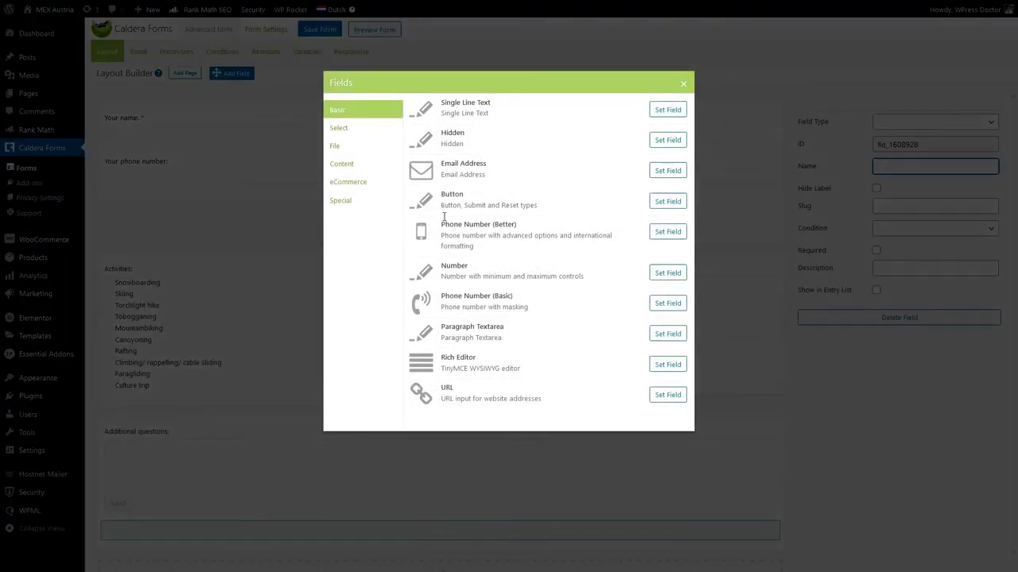
Make the new field a Section Break from the Content field types.
left_click(342, 200)
left_click(349, 182)
left_click(351, 171)
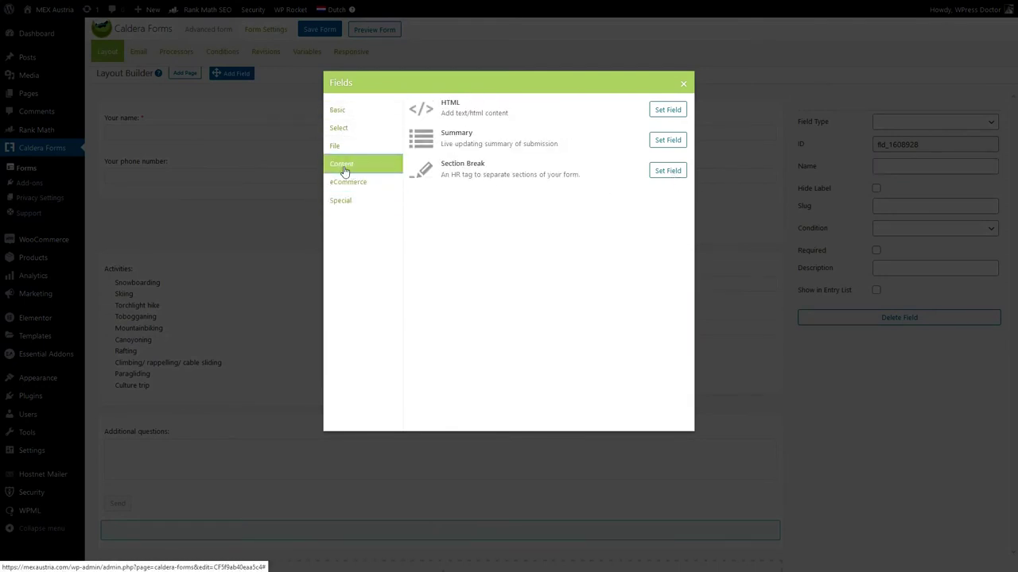
left_click(675, 171)
scroll(246, 477, "down", 2)
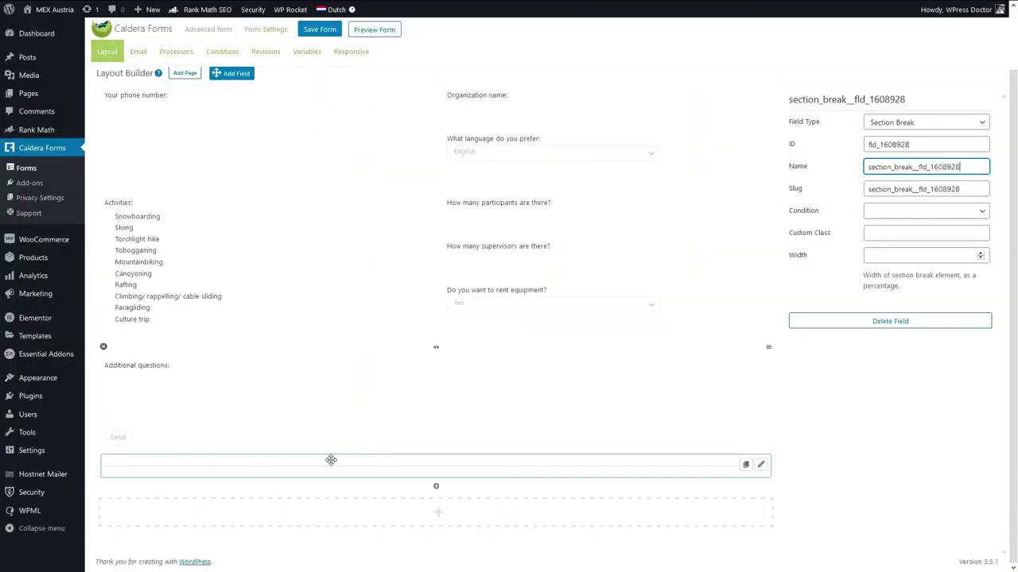
Move the section break below the first row and duplicate it.
left_click_drag(439, 466, 438, 468)
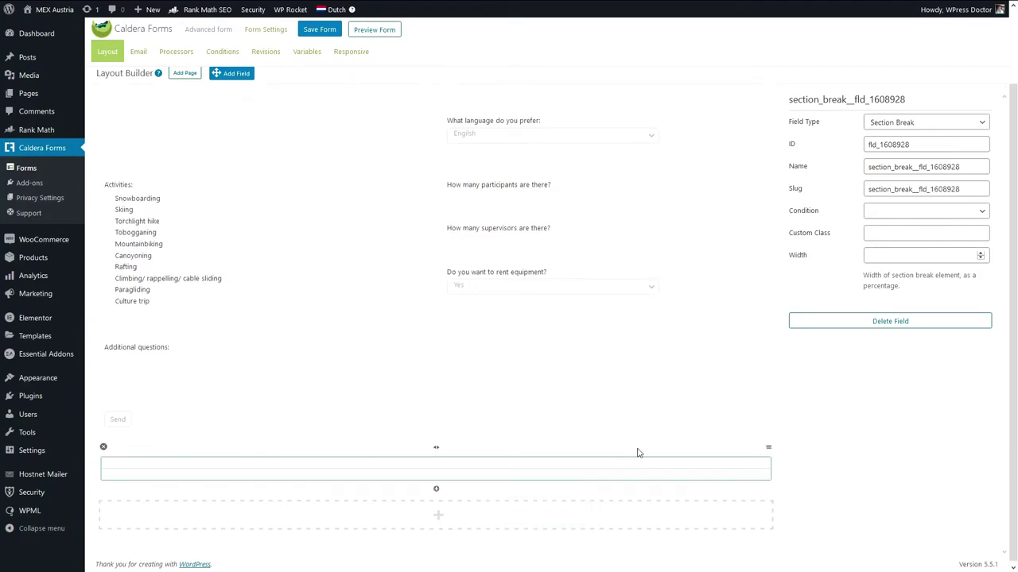
left_click_drag(768, 448, 667, 247)
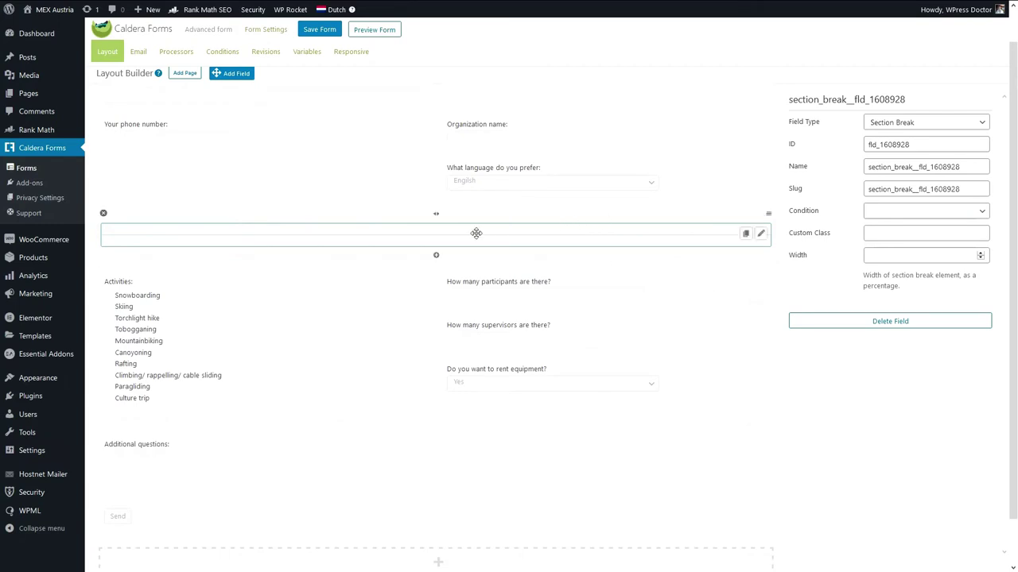
mouse_move(506, 291)
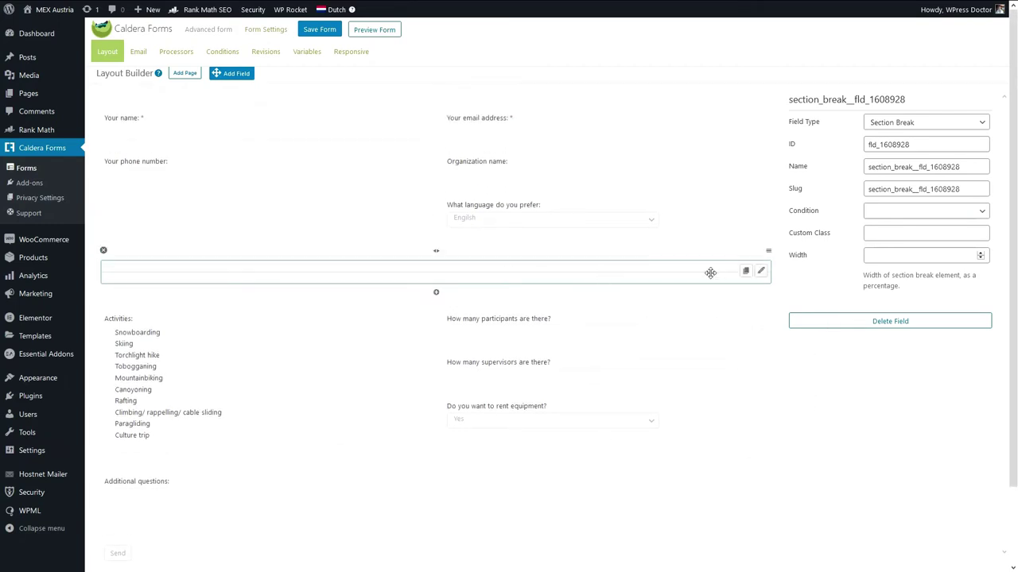
right_click(765, 253)
left_click(742, 267)
left_click(745, 271)
Add an empty bottom row, place the second section break below Activities, and save.
scroll(715, 286, "down", 2)
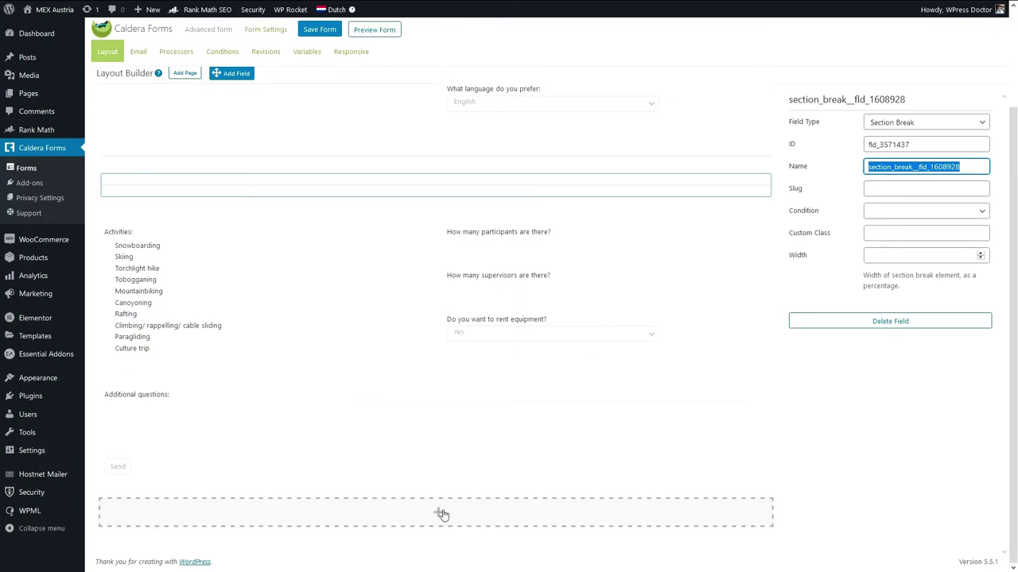
left_click(441, 512)
left_click_drag(687, 189, 684, 347)
scroll(946, 417, "up", 2)
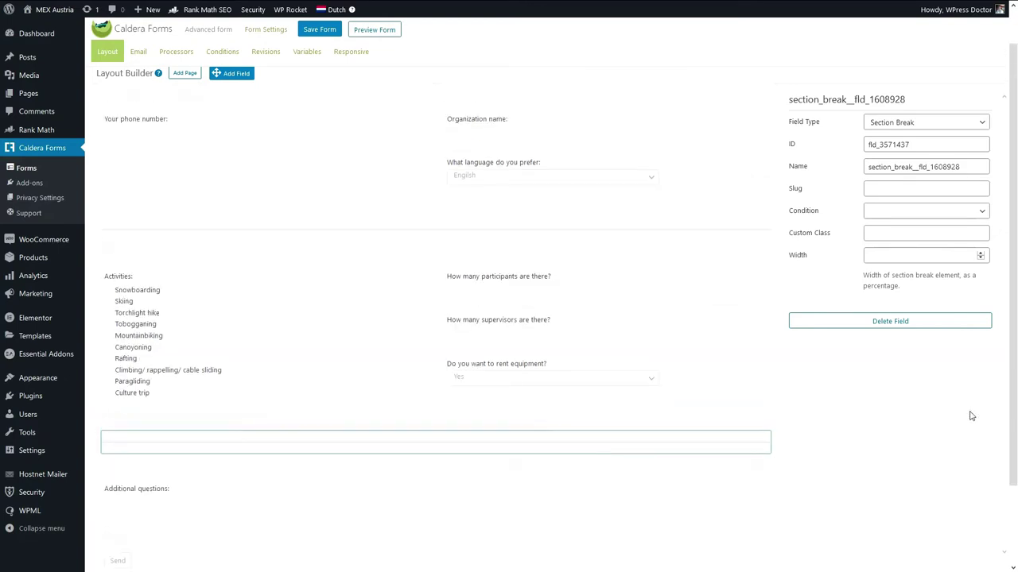
left_click(326, 31)
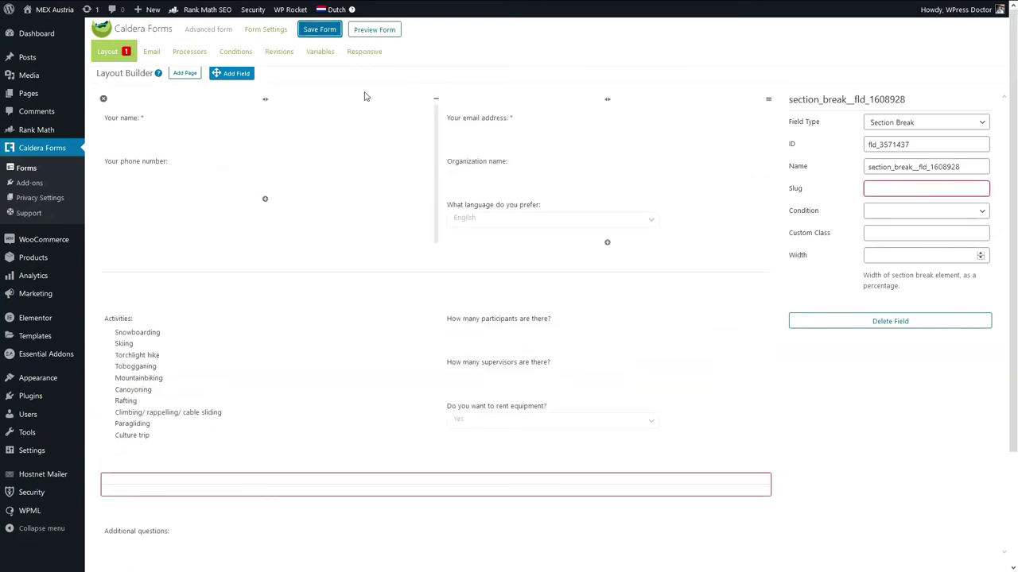
Give the section break the slug hr to clear the error, then check the other break's slug.
scroll(556, 318, "down", 3)
left_click(754, 350)
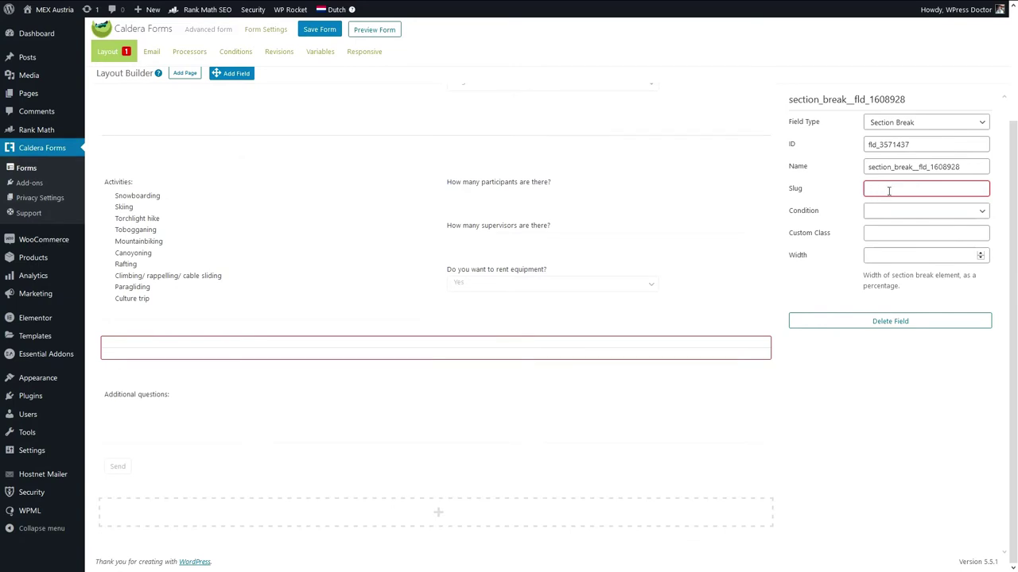
left_click(891, 384)
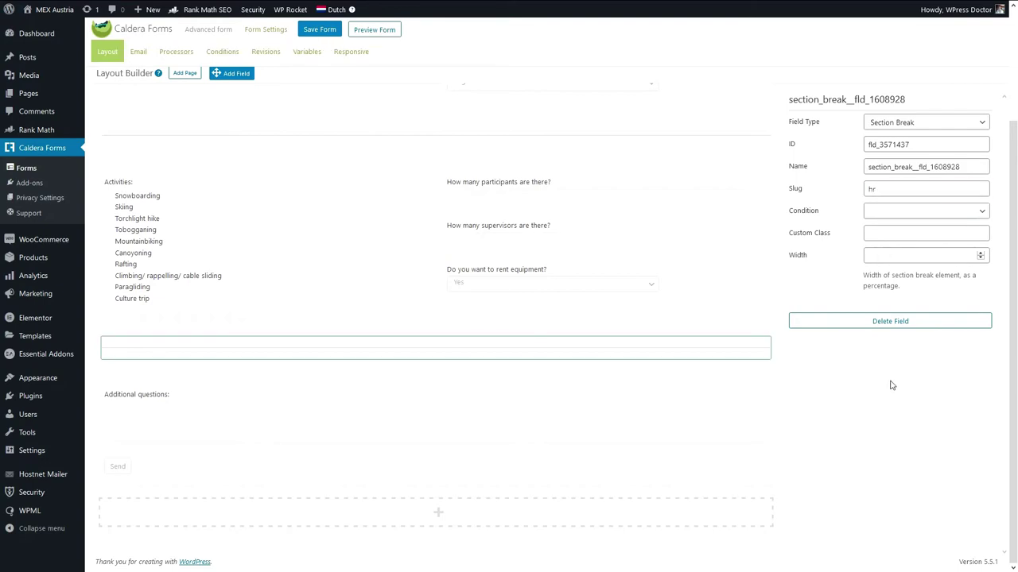
scroll(509, 302, "up", 3)
left_click(757, 275)
left_click_drag(961, 189, 876, 190)
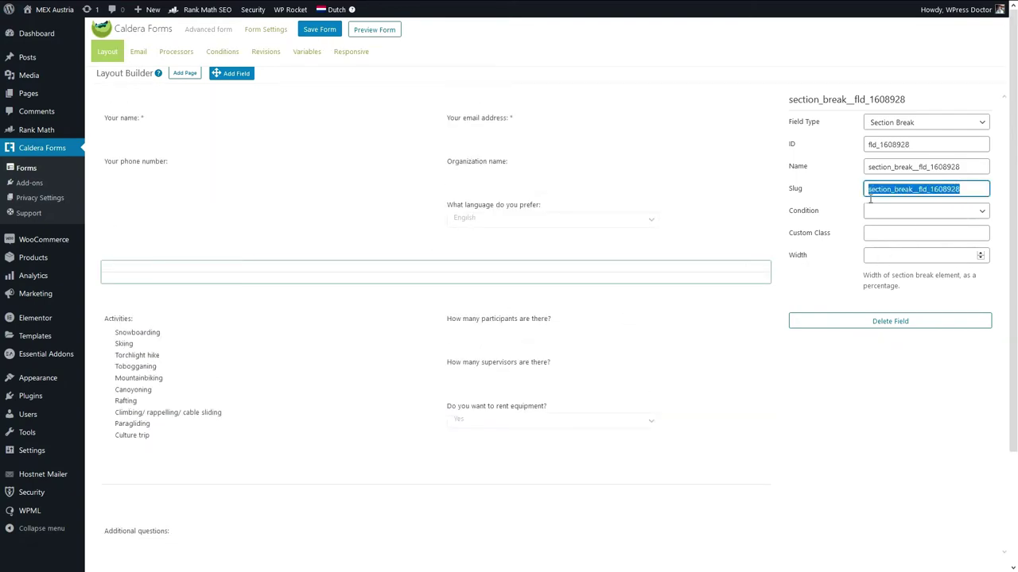
left_click(756, 484)
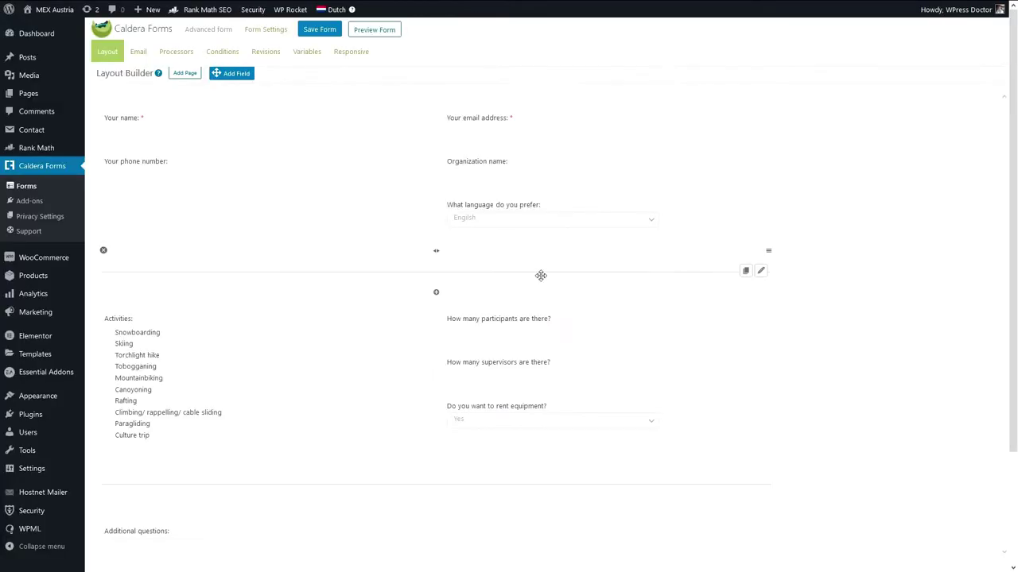
Convert the section break to an HTML field with <hr> and a 2px solid #DCE0D9 style, and save.
left_click(762, 270)
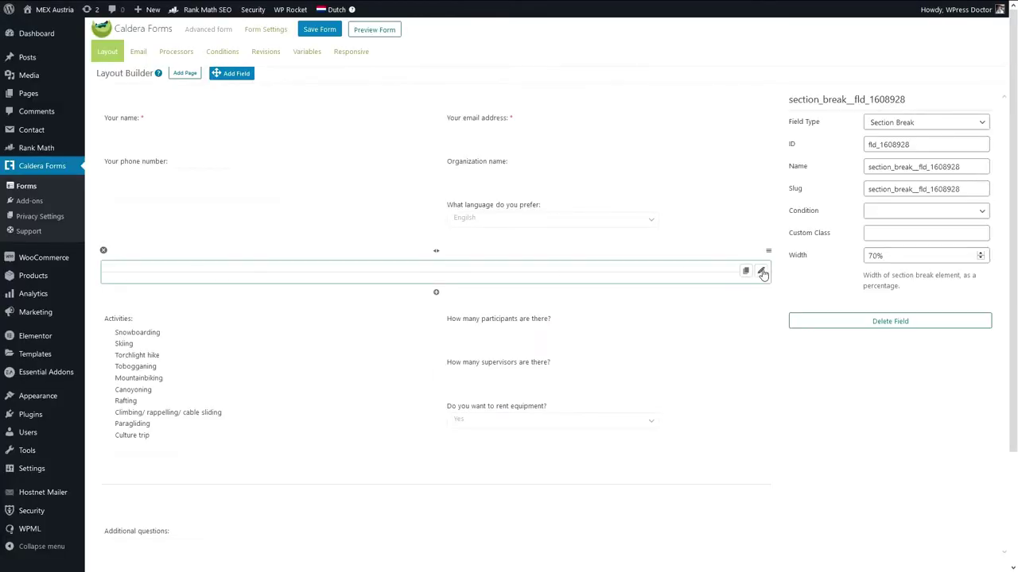
left_click(901, 124)
left_click(889, 375)
left_click(846, 286)
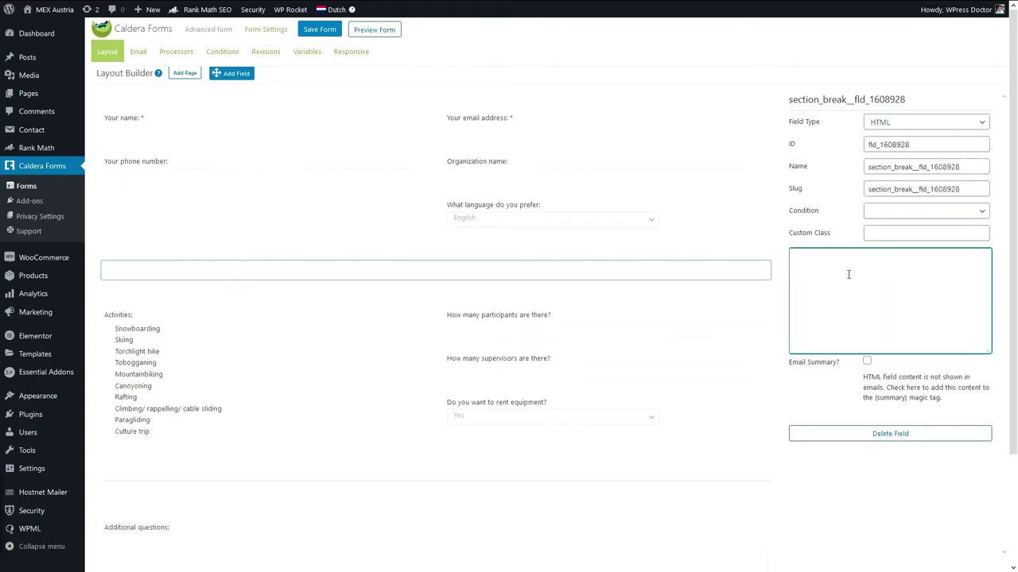
type("<hr>")
type("<style> .caldera-grid hr { border-top: 2px solid #DCE0D9; margin-top: 20px; margin-bottom: 20px; } </style>")
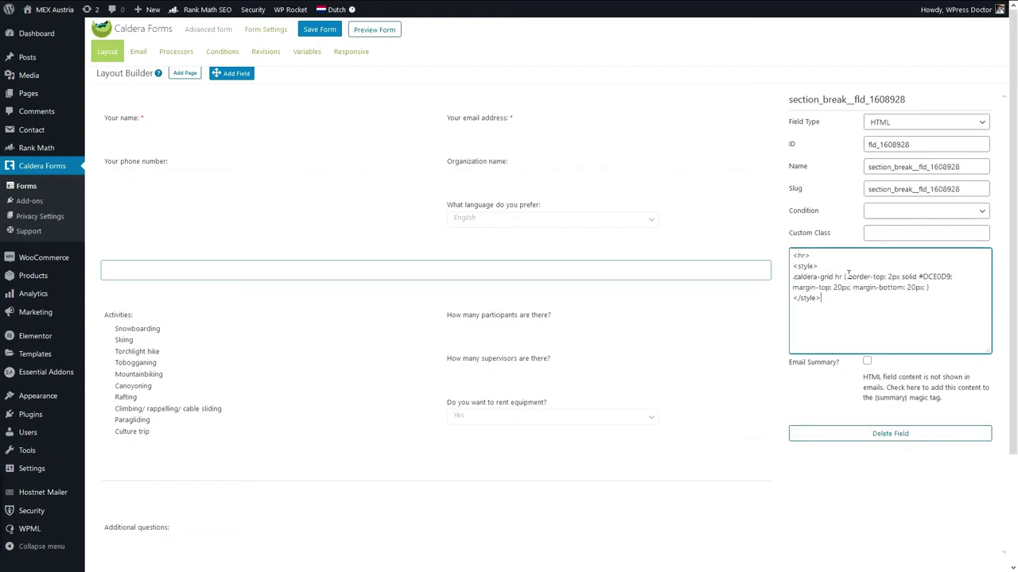
left_click(903, 474)
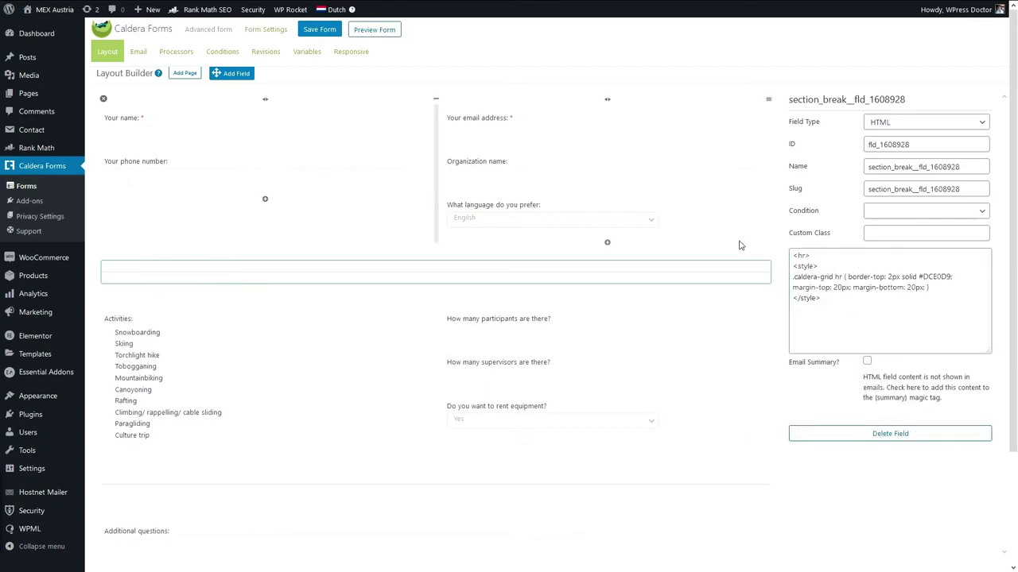
left_click(315, 30)
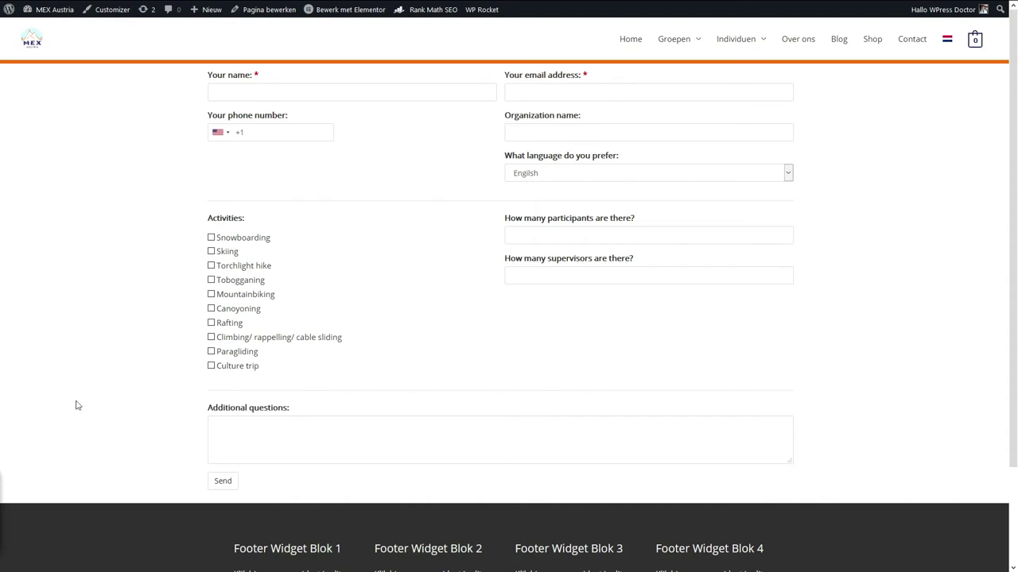
Replace the rule's #DCE0D9 with the header's orange #eb6e12 from developer tools, and save.
key("ctrl+shift+i")
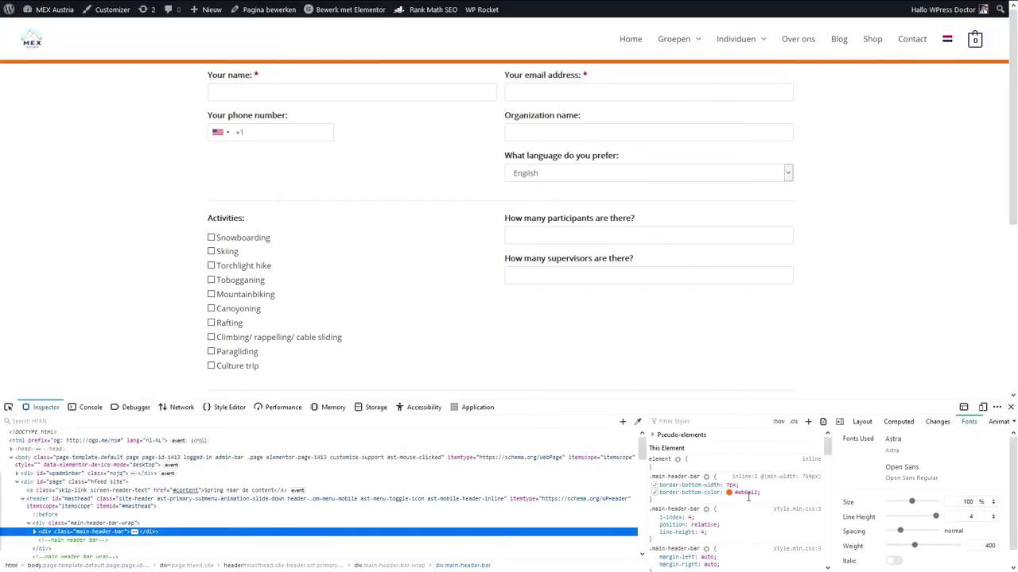
left_click(762, 497)
key("ctrl+c")
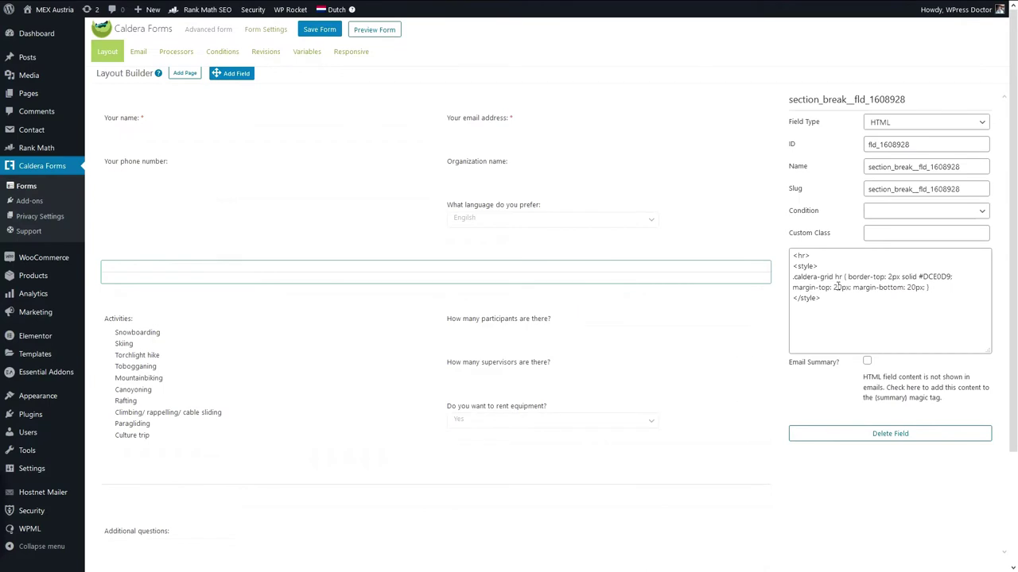
left_click_drag(919, 276, 952, 278)
key("ctrl+v")
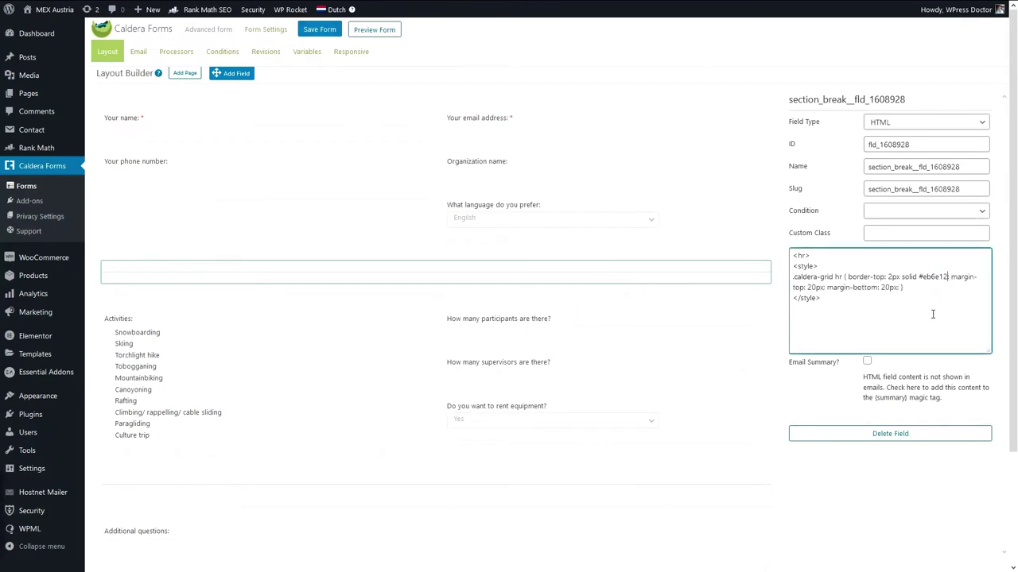
left_click(320, 29)
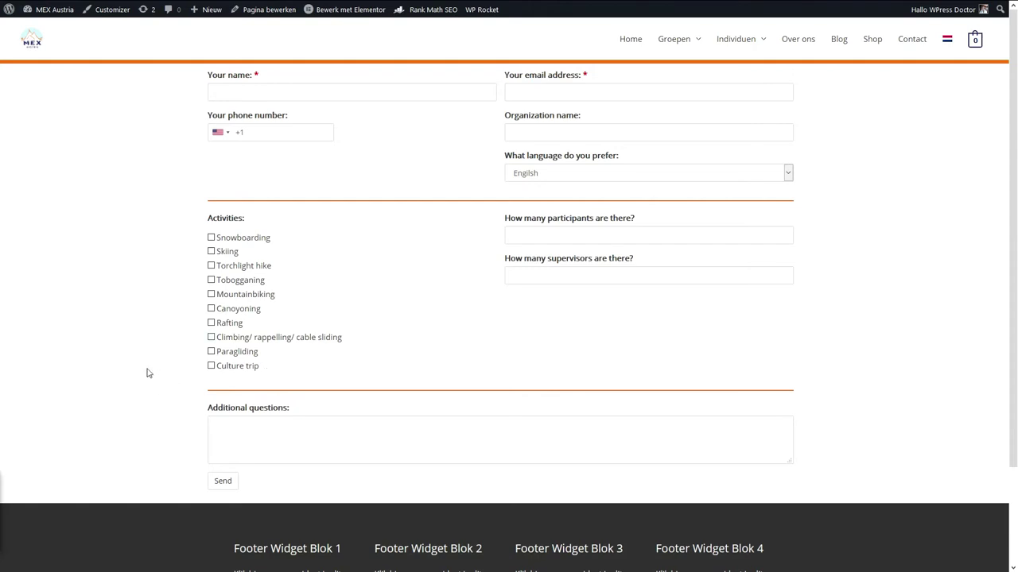
Tick and untick Skiing and Snowboarding on the live form to test the rent-equipment question.
left_click(210, 252)
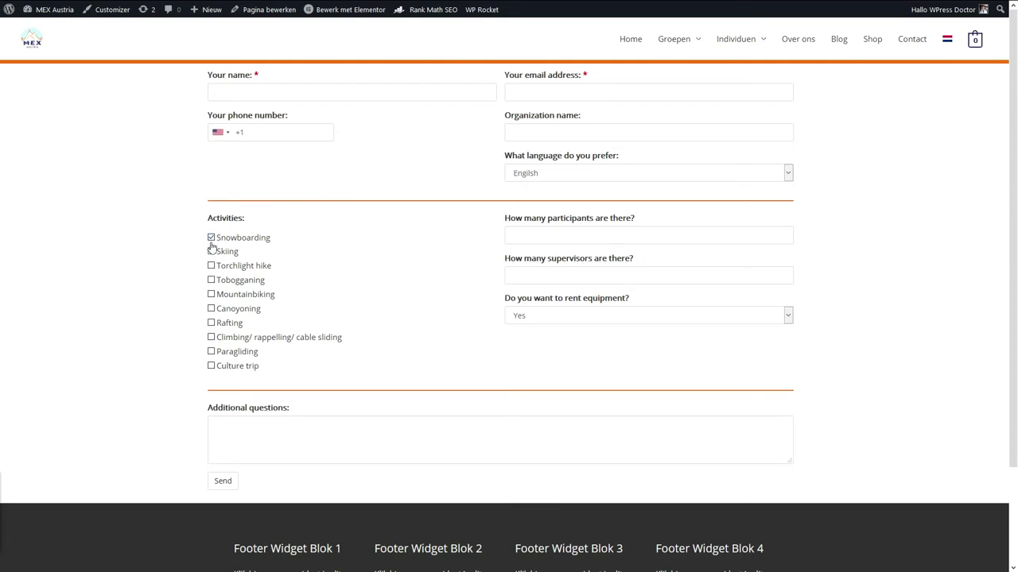
left_click(211, 252)
left_click(212, 252)
left_click(211, 236)
left_click(211, 251)
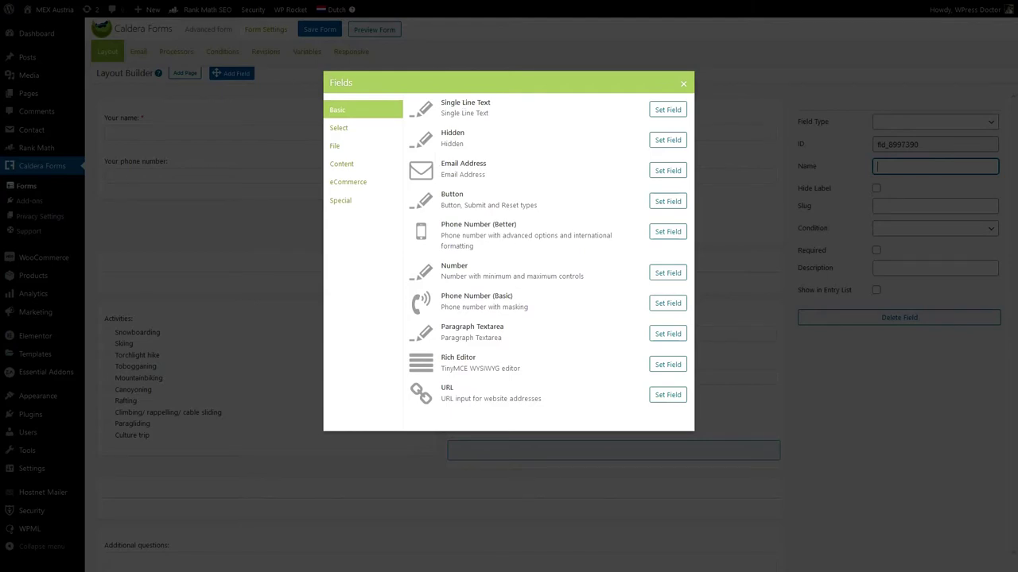
Add a Dropdown Select 'Do you need a bus for transport?' with Yes and No, then start a new condition.
left_click(363, 129)
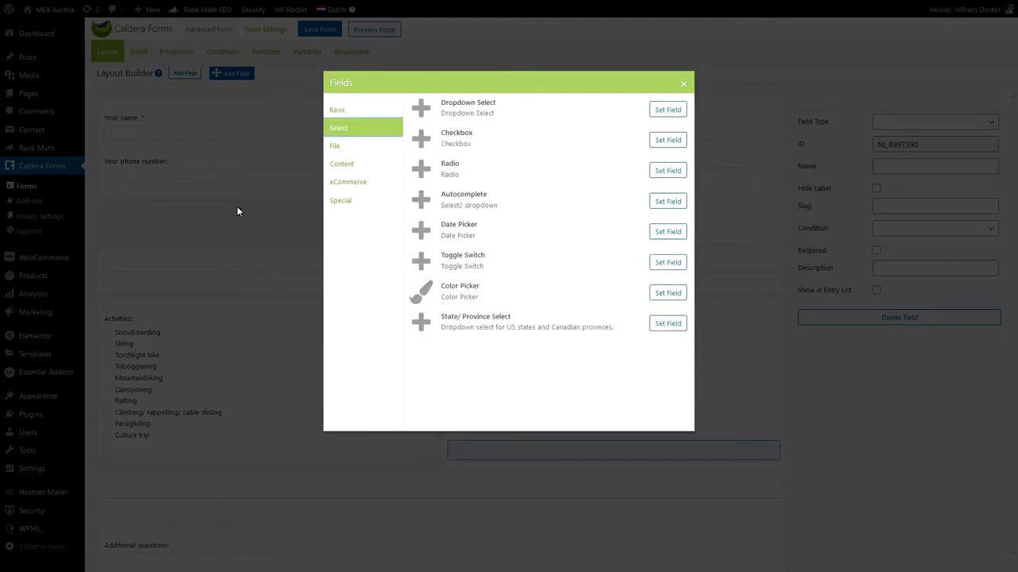
left_click(665, 111)
type("Do you ne")
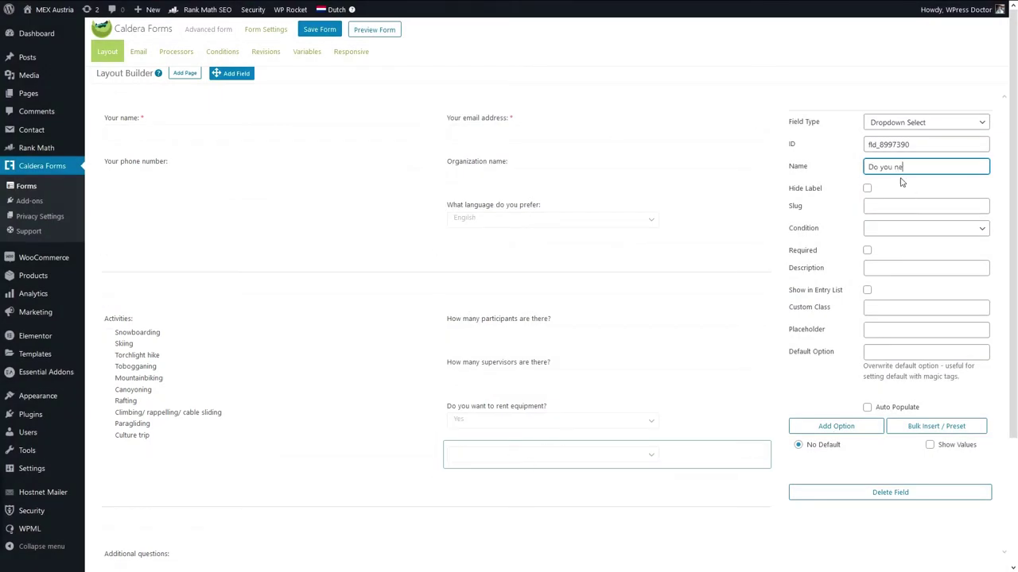
type("ed a bus for transport?")
left_click(813, 355)
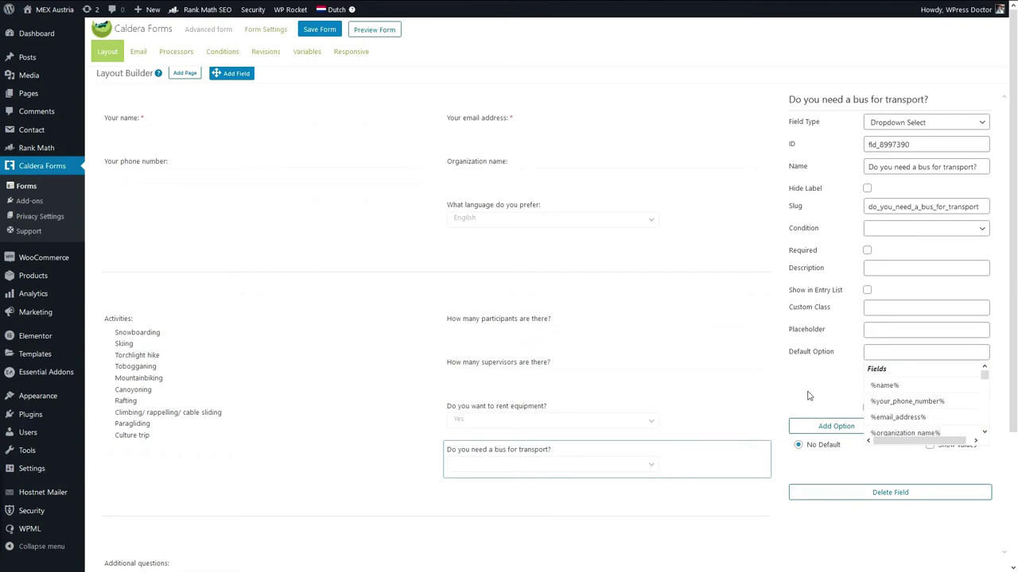
left_click(836, 426)
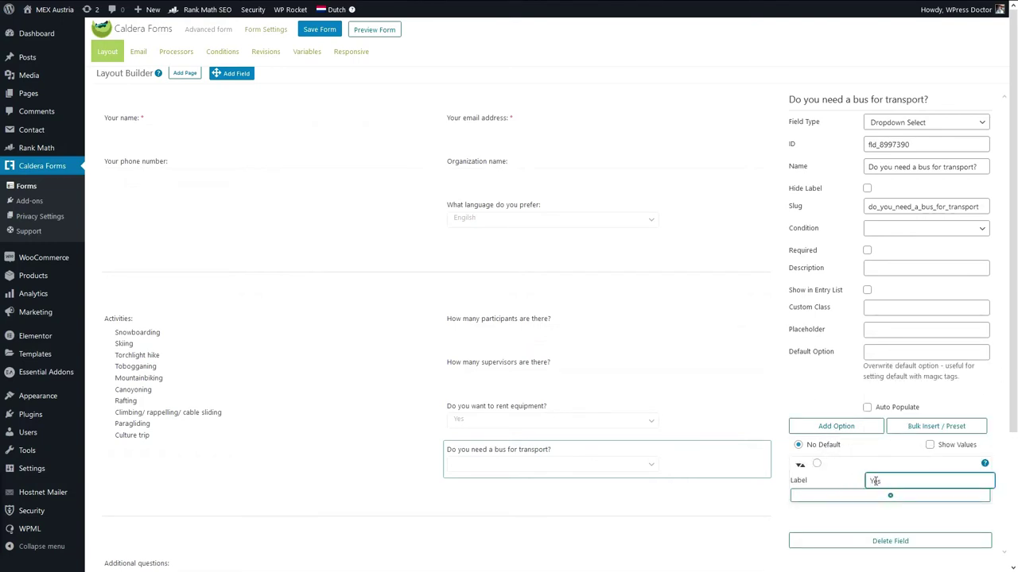
left_click(826, 426)
type("No")
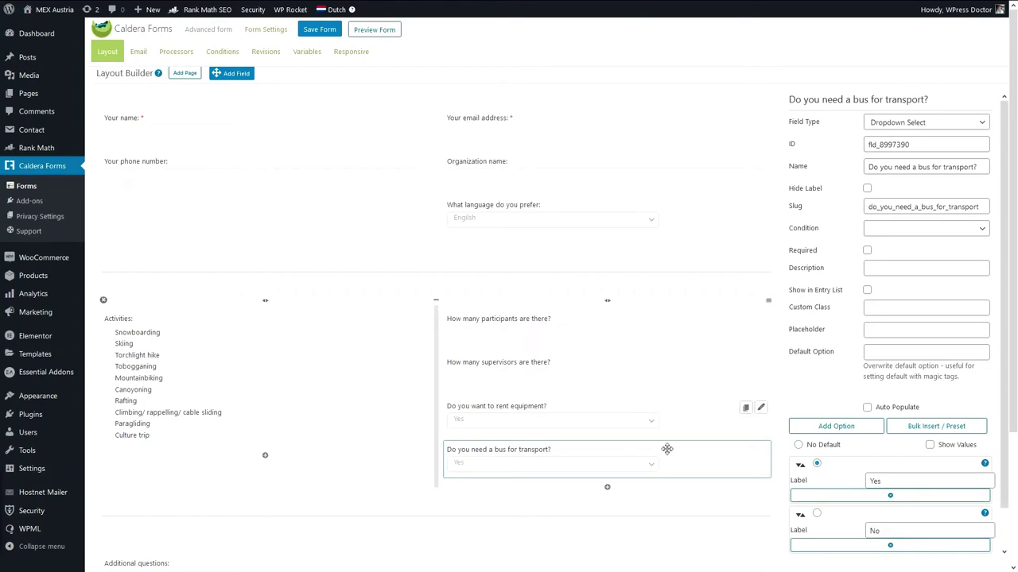
left_click(222, 51)
left_click(149, 132)
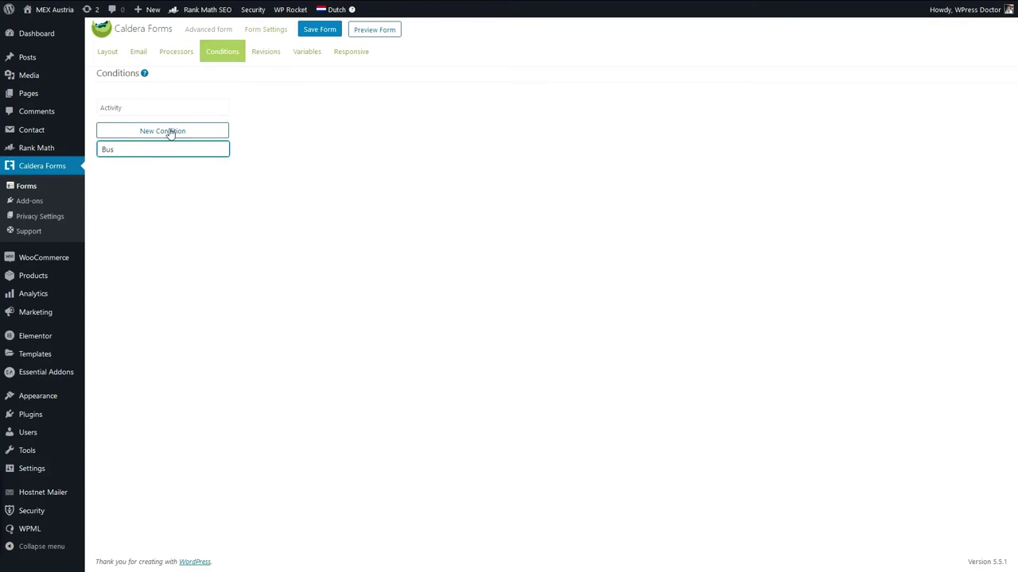
Create condition Bus showing the bus question when Activities is Snowboarding, and save.
key("Return")
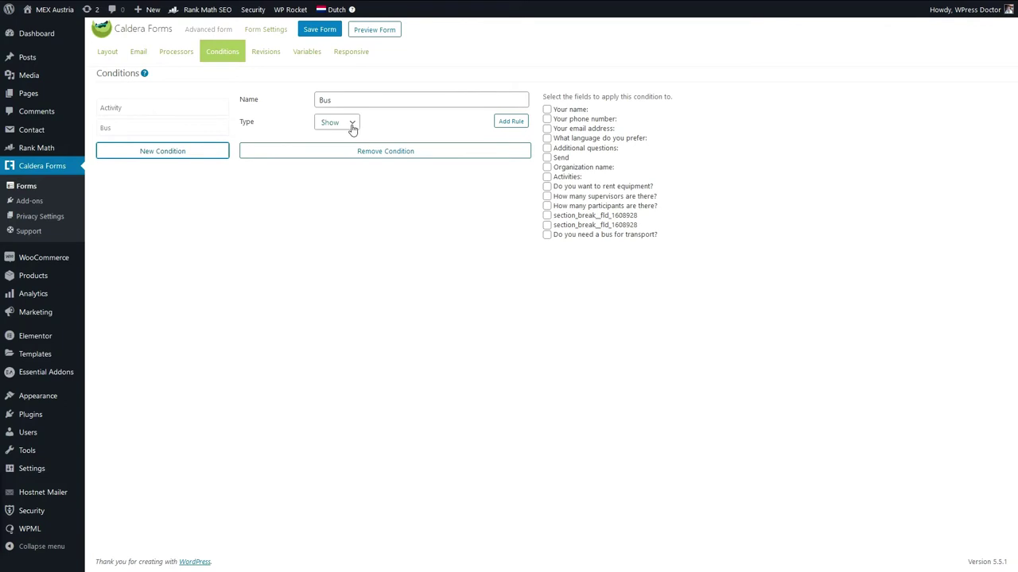
left_click(547, 234)
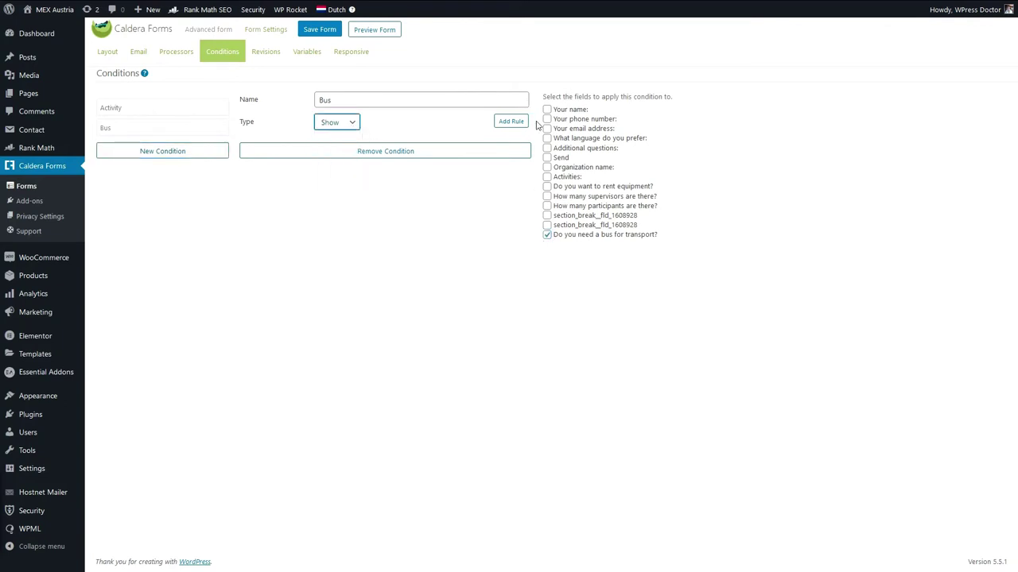
left_click(512, 122)
left_click(280, 151)
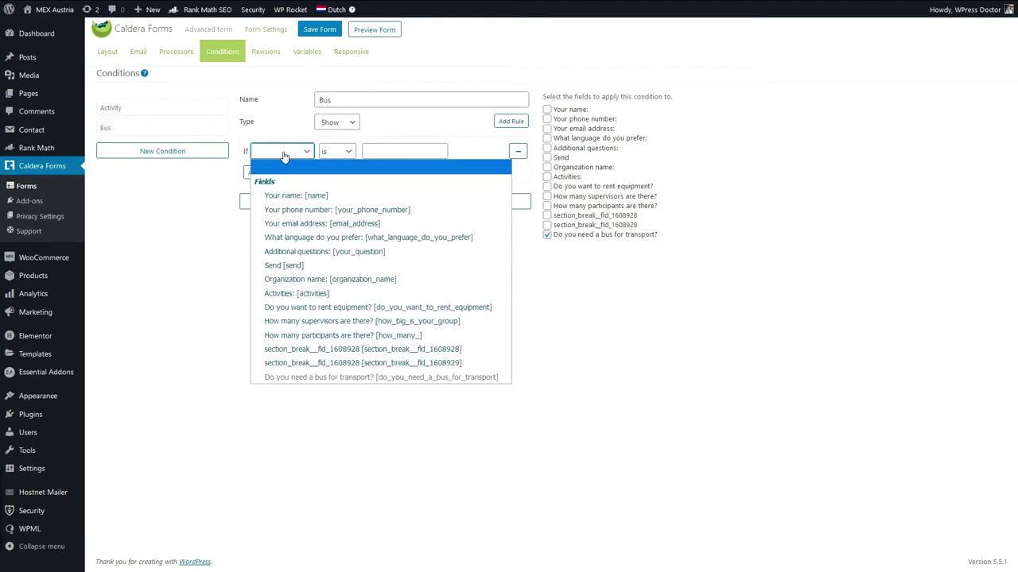
left_click(321, 291)
left_click(321, 267)
left_click(381, 154)
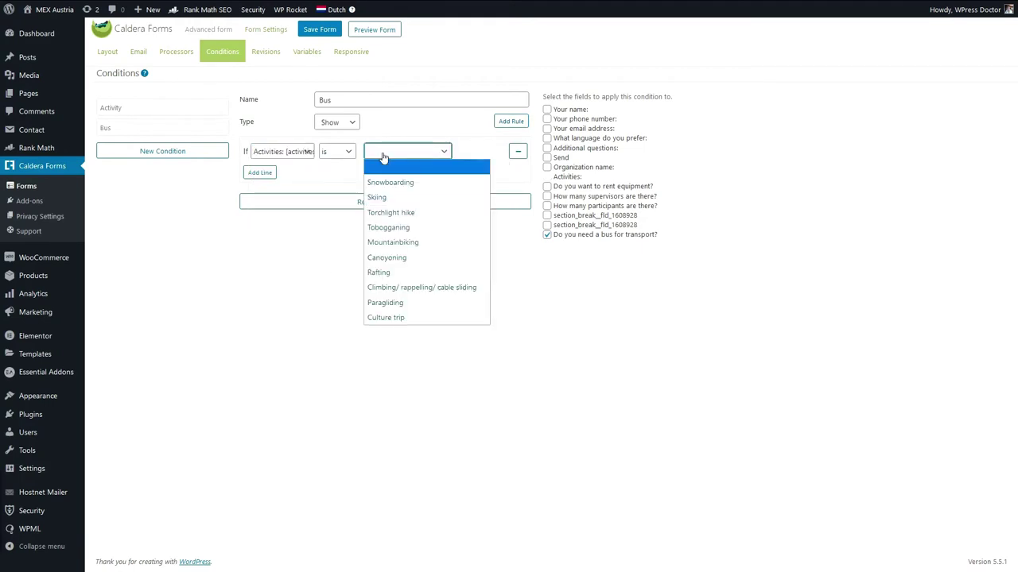
left_click(396, 182)
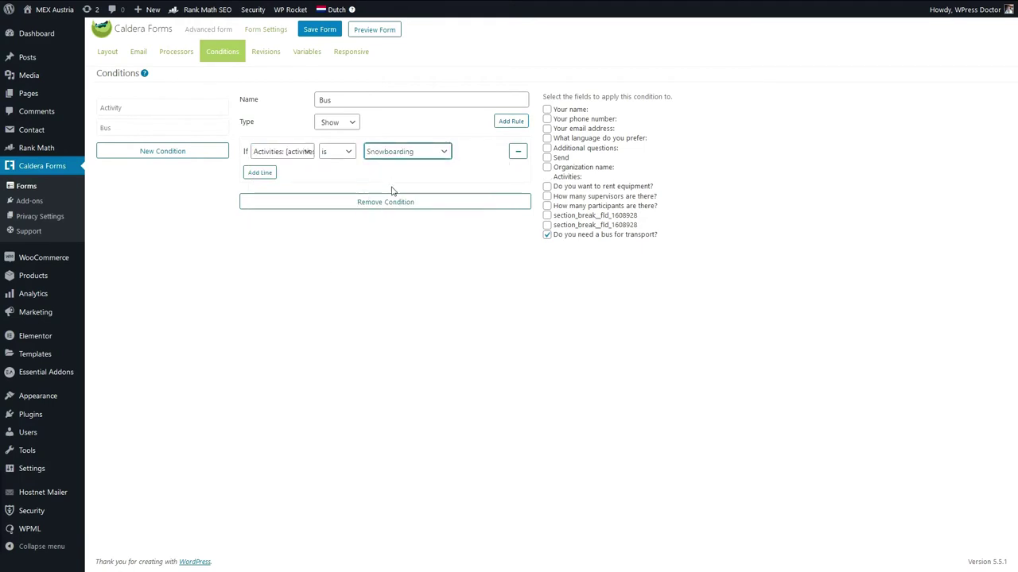
left_click(318, 32)
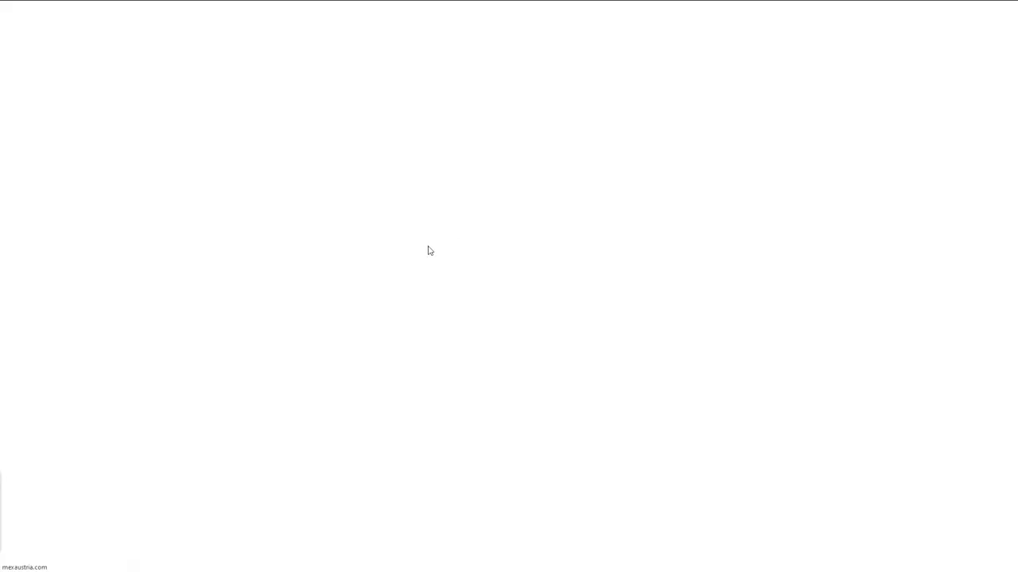
Tick Snowboarding on the live form and check the equipment and bus dropdowns appear.
left_click(575, 292)
left_click(574, 293)
left_click(565, 332)
left_click(578, 340)
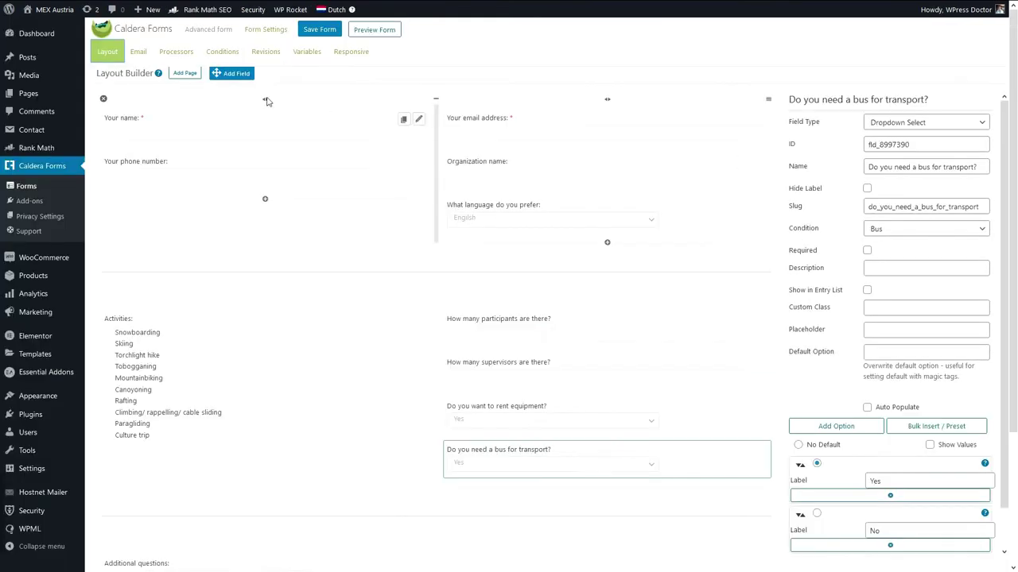
Add a checkbox field 'How sick do you get on a bus?' below the bus question, with two options.
left_click_drag(231, 74, 546, 481)
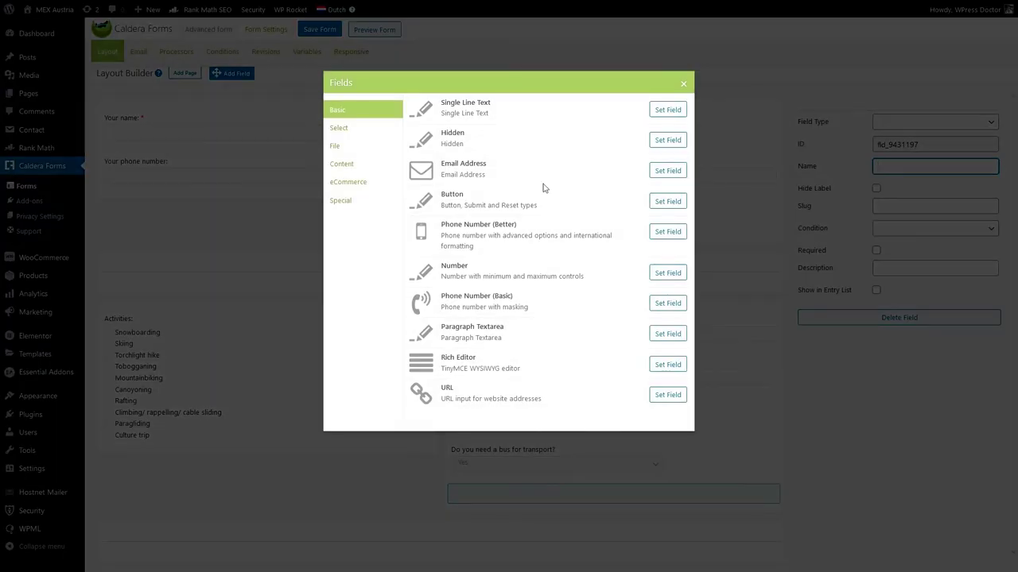
left_click(340, 129)
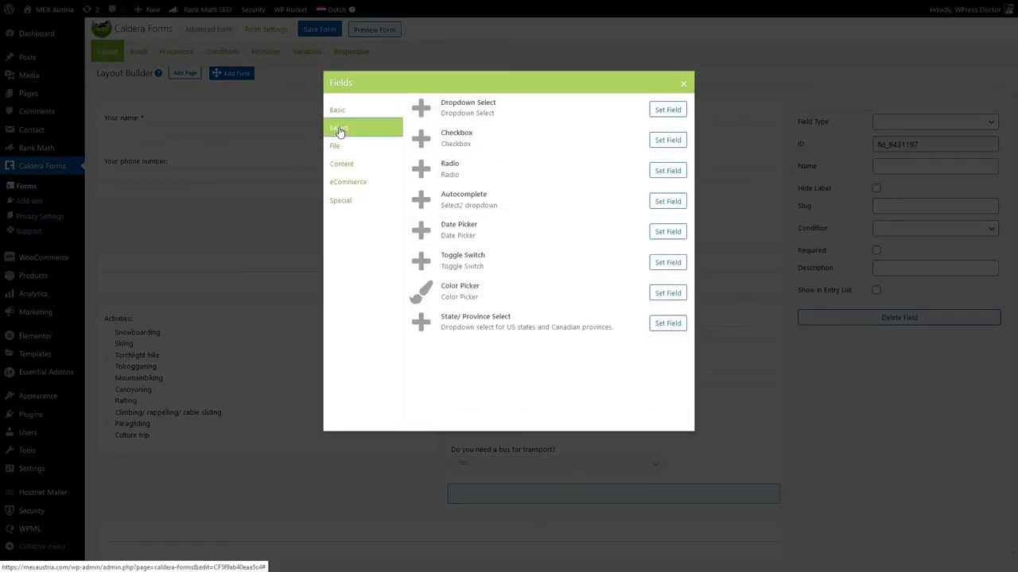
left_click(667, 140)
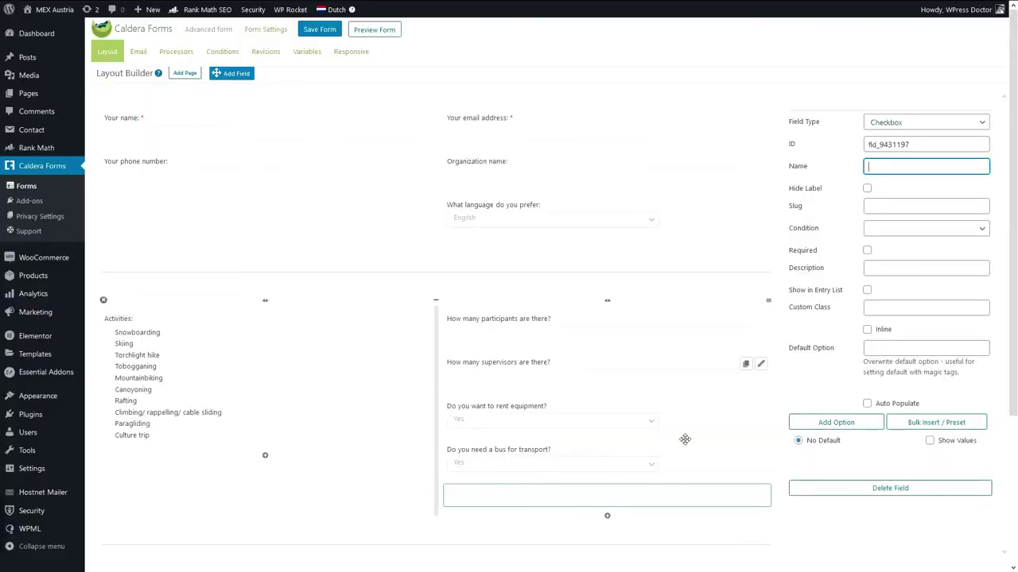
type("How sick do you get on a bus?")
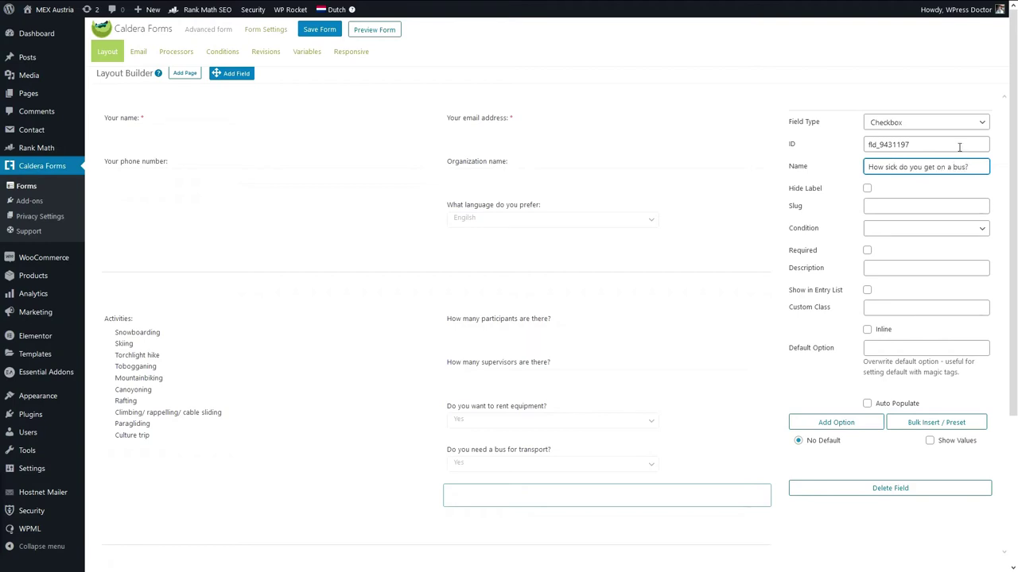
left_click(836, 422)
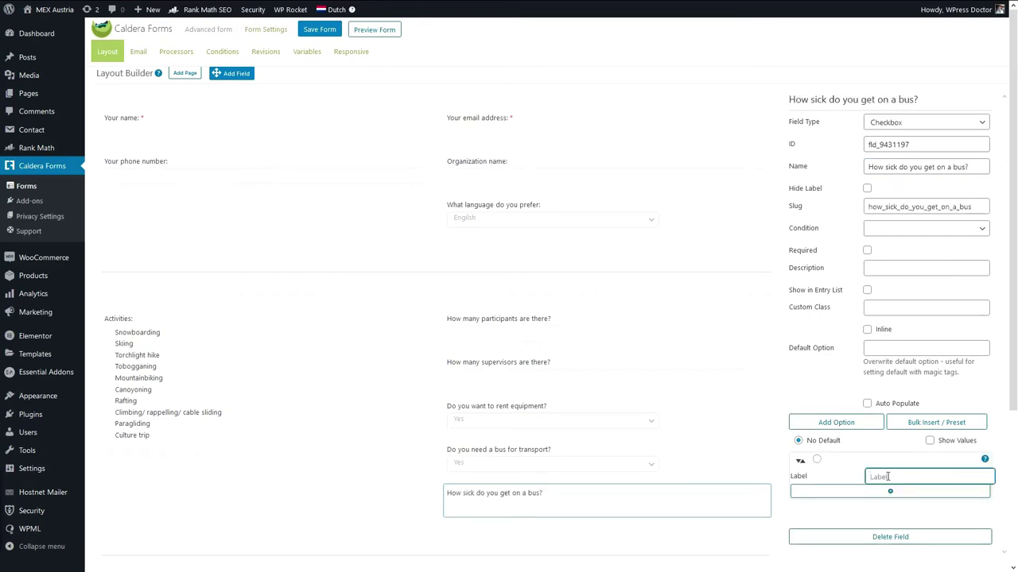
left_click(836, 426)
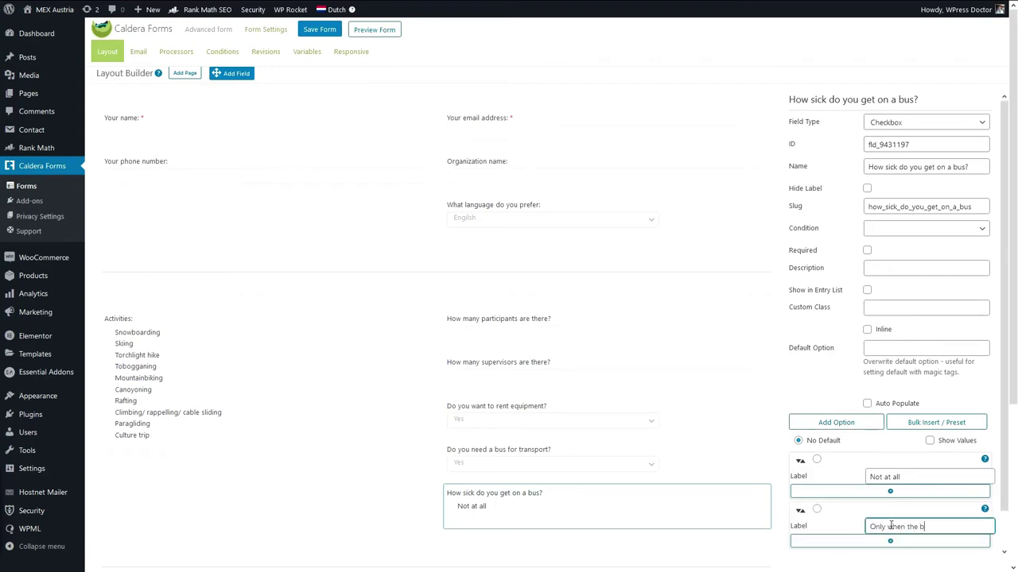
Label answers 'Only when the bus driver is from Italy' and a front-seat, sweating-or-perfume option.
type("Only when the bus driver is from Italy")
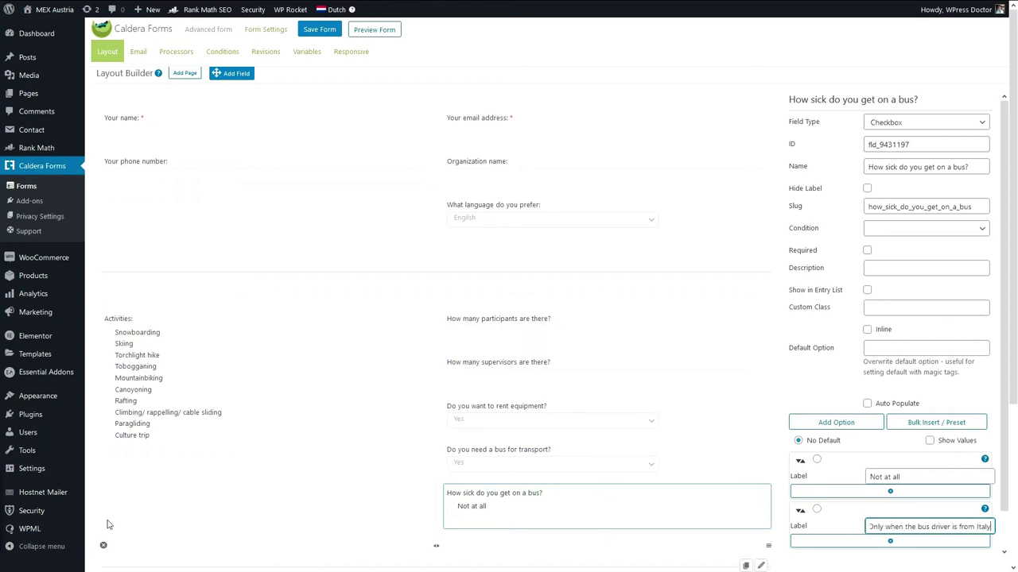
key("Return")
left_click(896, 490)
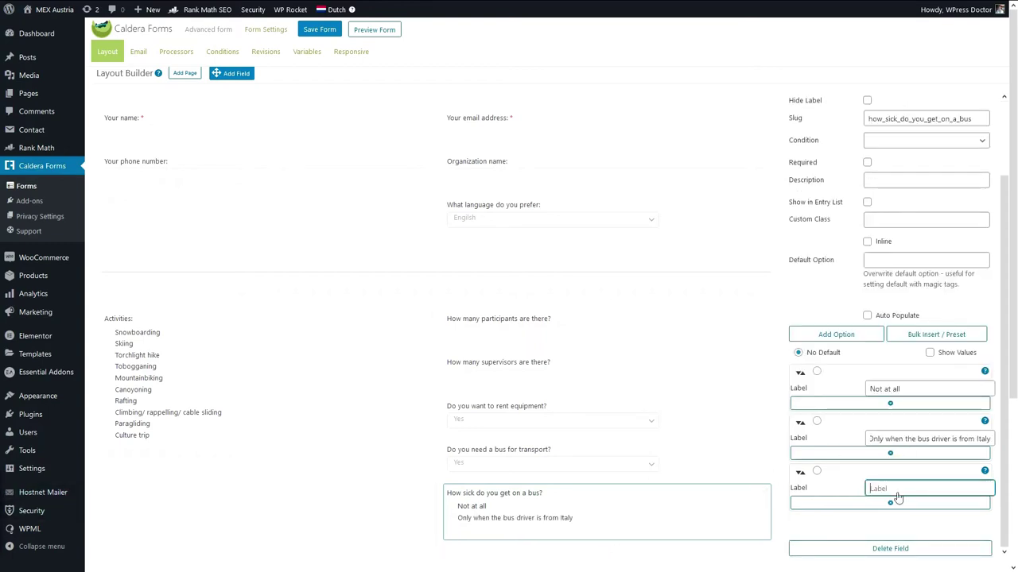
type("Only when I cannot si")
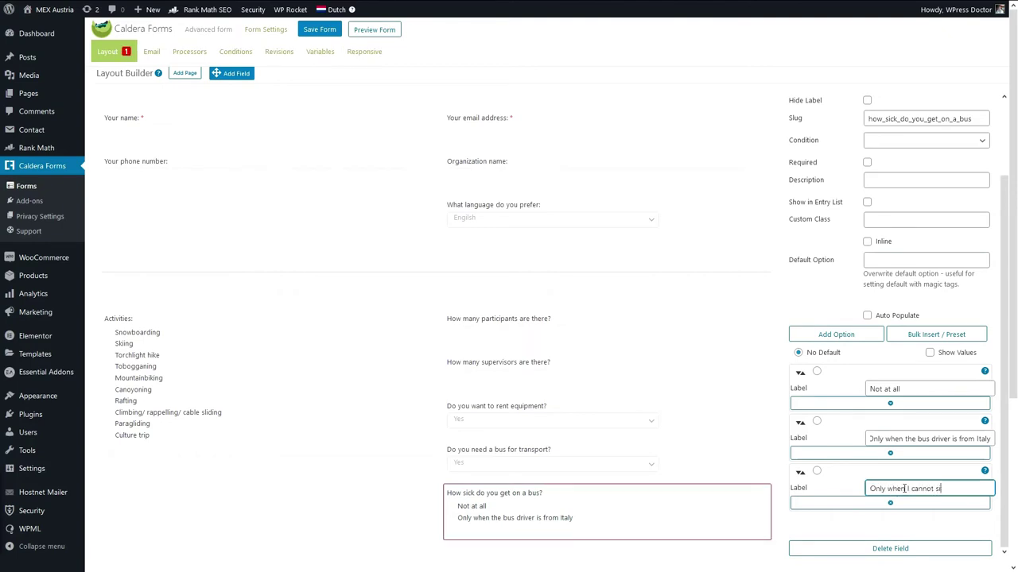
type("t in front and can't look out of t")
type("he window and som")
type("eone is we")
key("BackSpace")
key("BackSpace")
type("sweat")
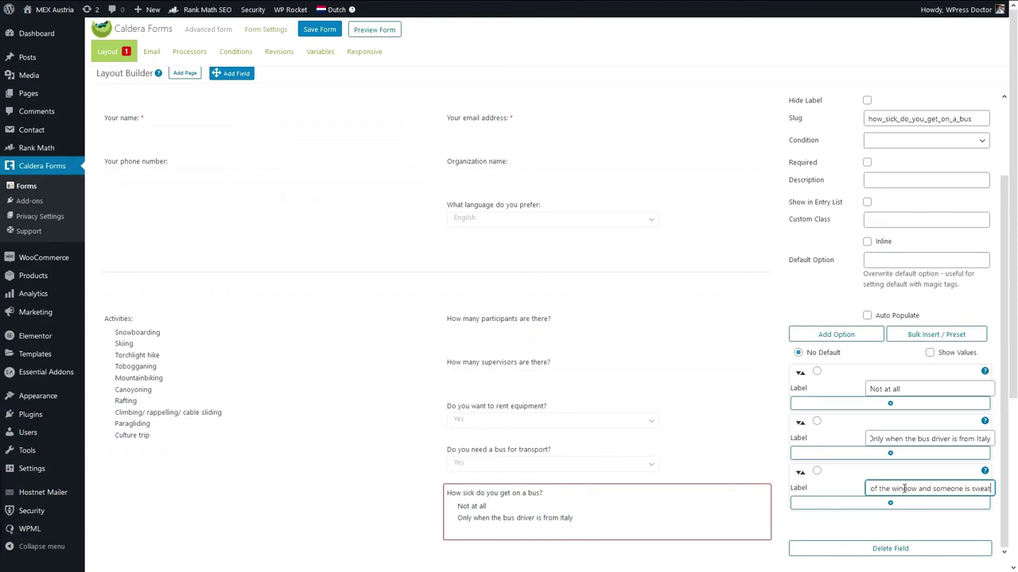
type("ing or wearing heavay parfrum")
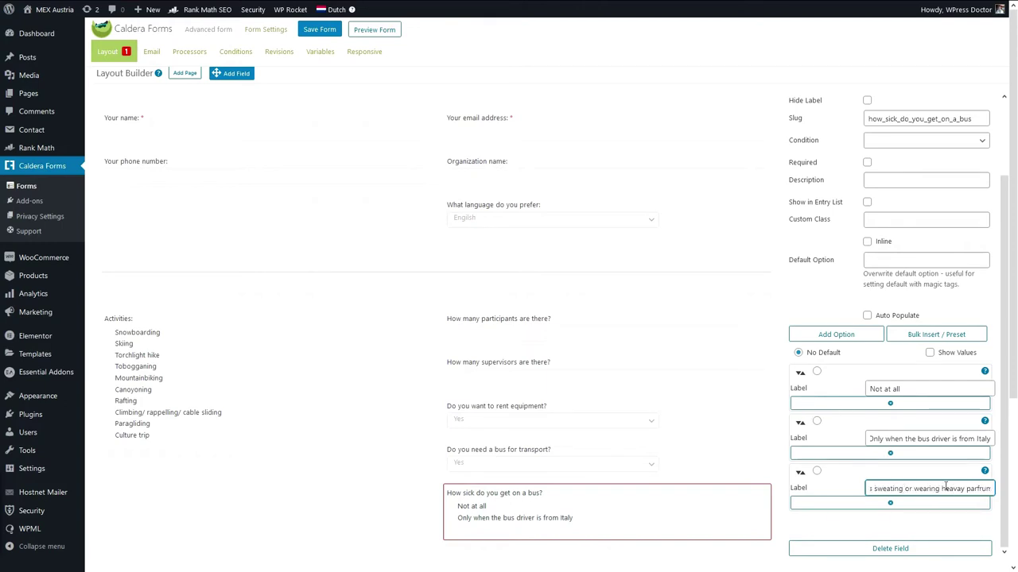
left_click(189, 51)
left_click(218, 54)
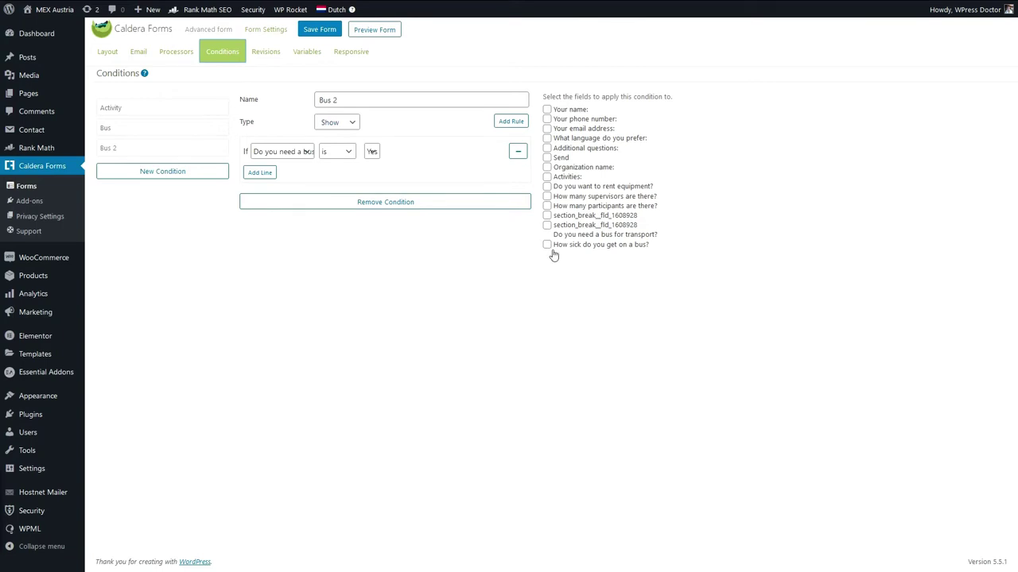
Apply Bus 2 to 'How sick do you get on a bus?', save, and preview the form.
left_click(547, 245)
left_click(321, 30)
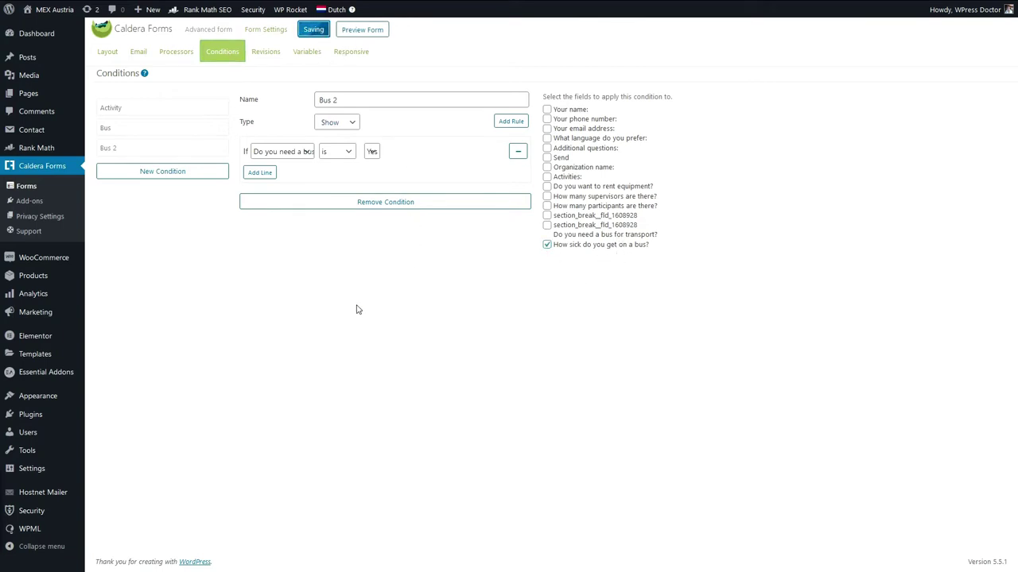
left_click(364, 32)
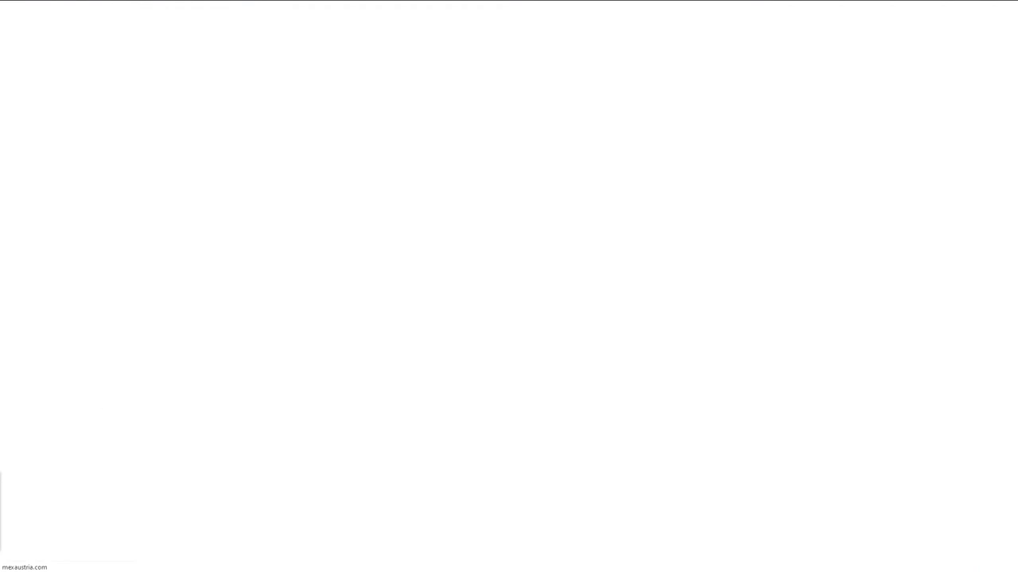
In the preview, tick Snowboarding, switch the bus answer from No to Yes, and tick a sickness answer.
left_click(237, 295)
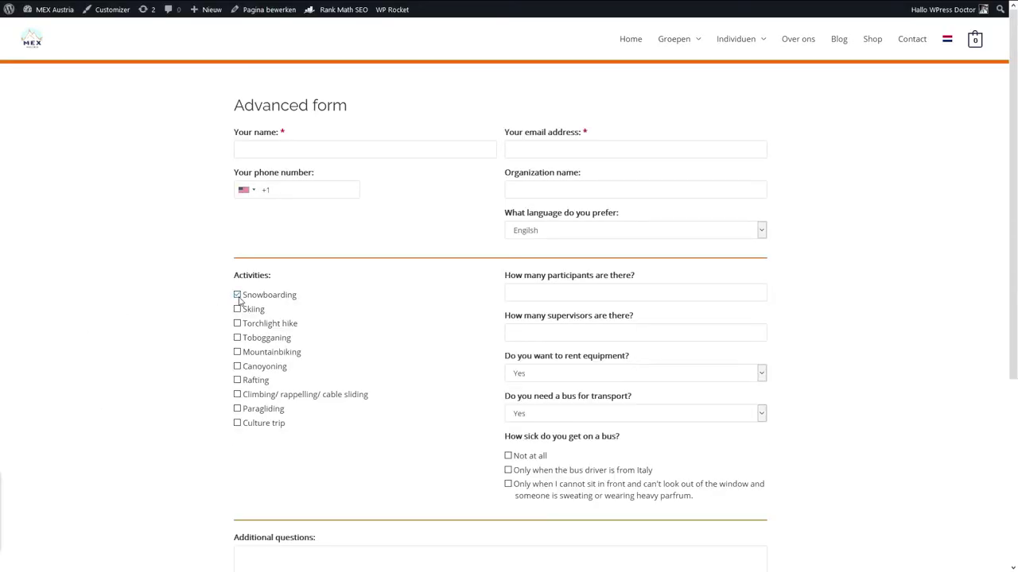
left_click(554, 374)
left_click(554, 374)
left_click(538, 413)
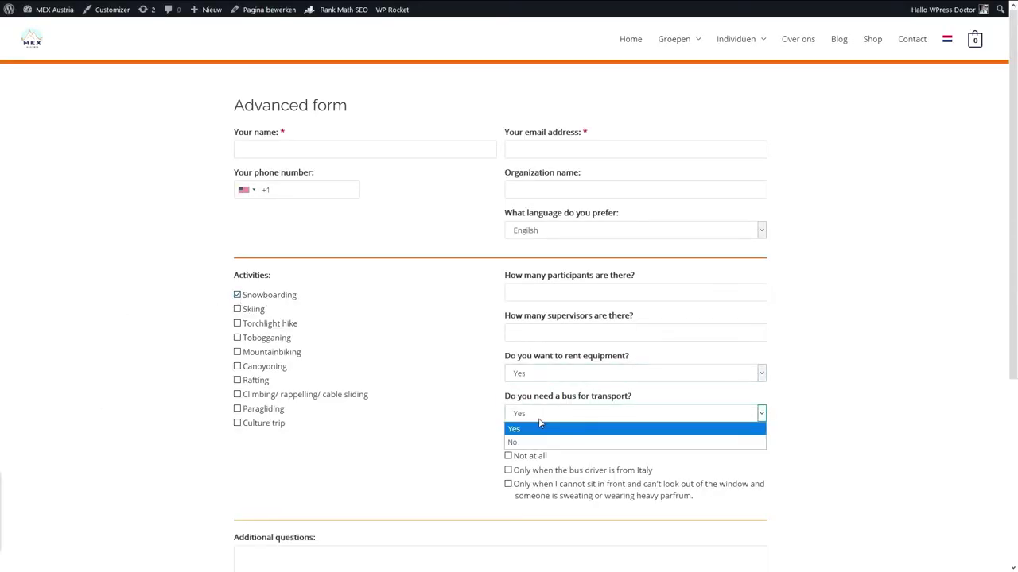
left_click(541, 432)
left_click(549, 415)
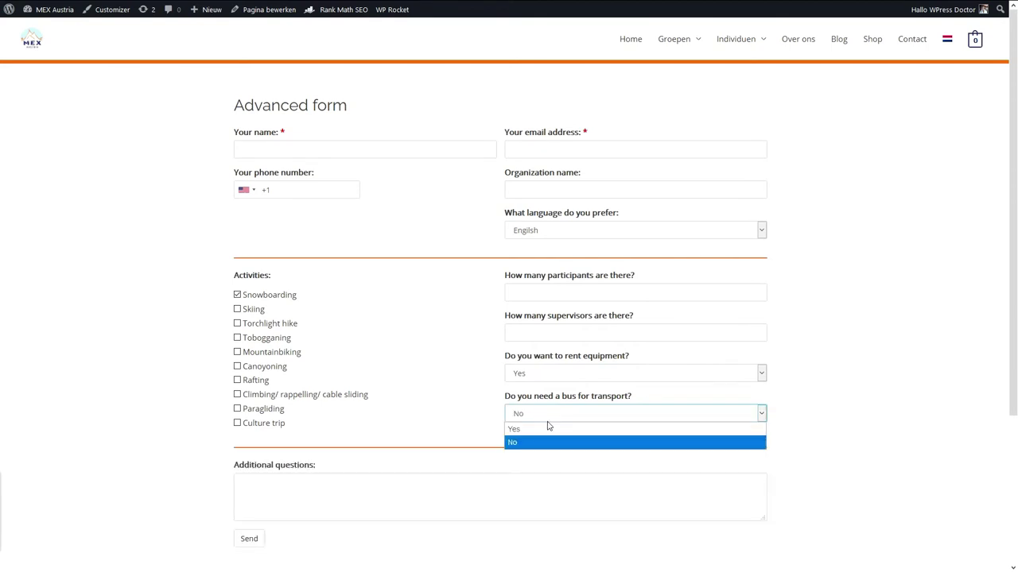
left_click(544, 429)
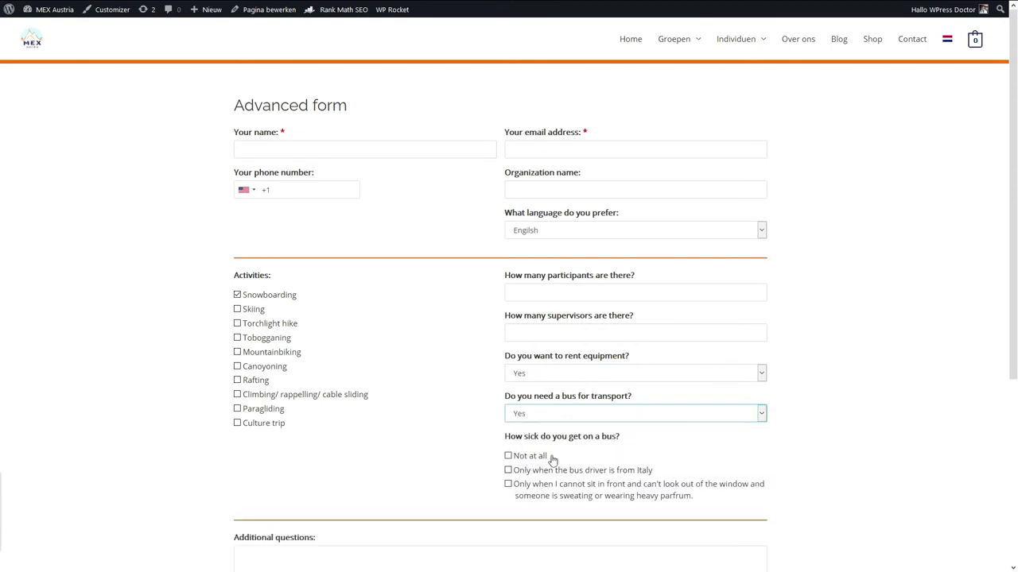
left_click(536, 422)
left_click(506, 426)
left_click_drag(506, 436, 668, 506)
left_click(668, 504)
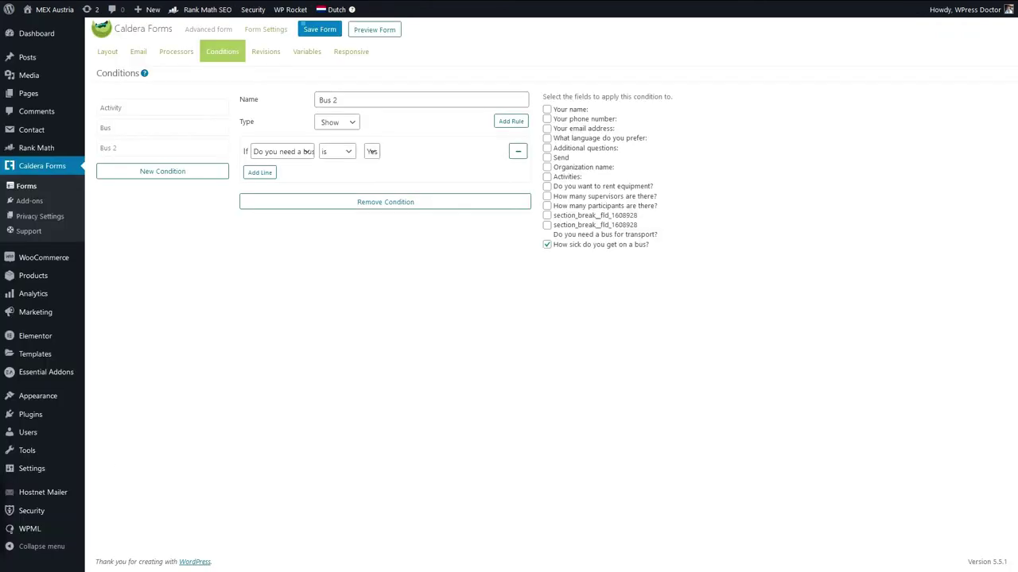
Set the bus-transport dropdown's default to No Default, save, and preview again.
left_click(111, 52)
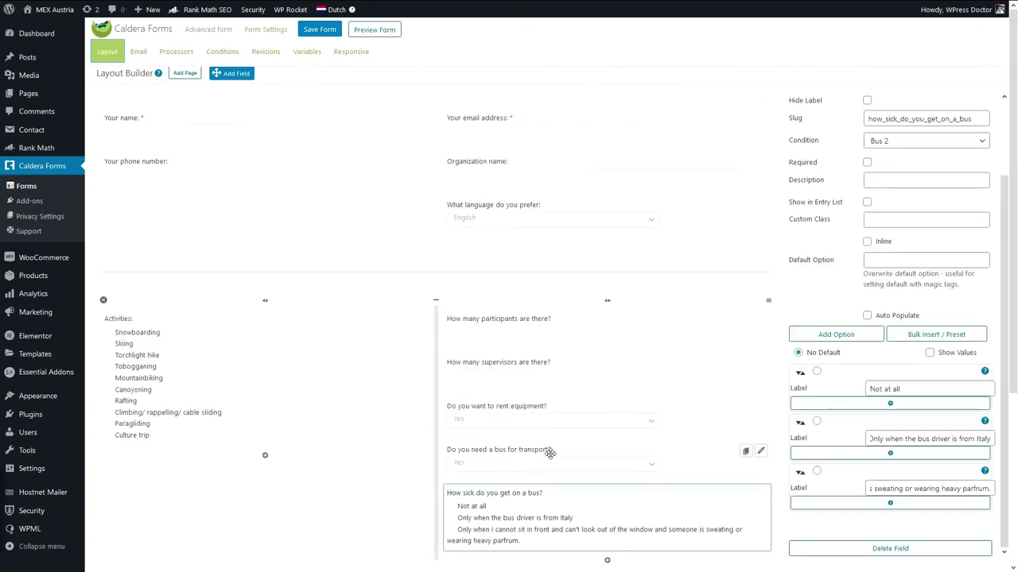
left_click(761, 451)
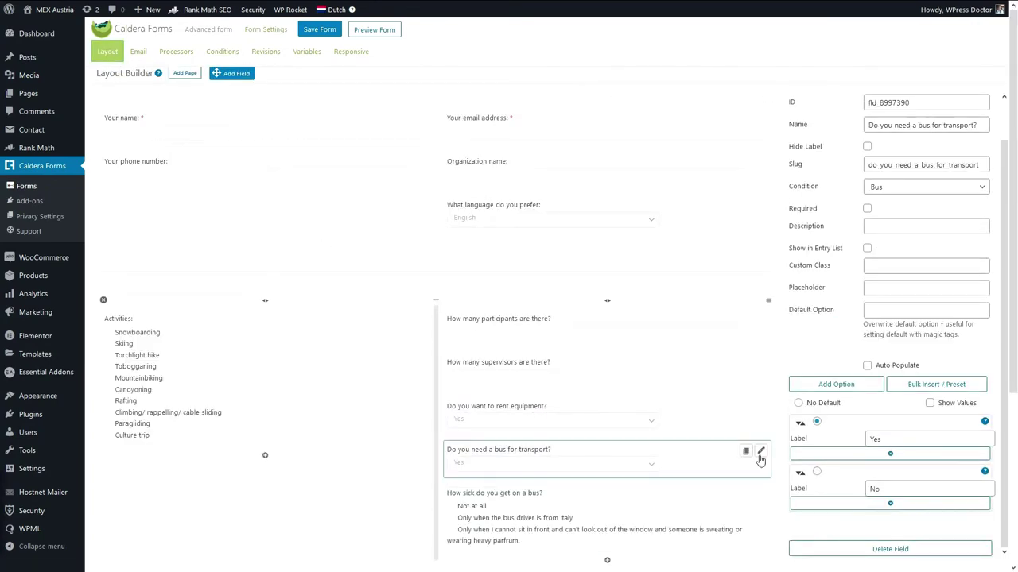
left_click(798, 404)
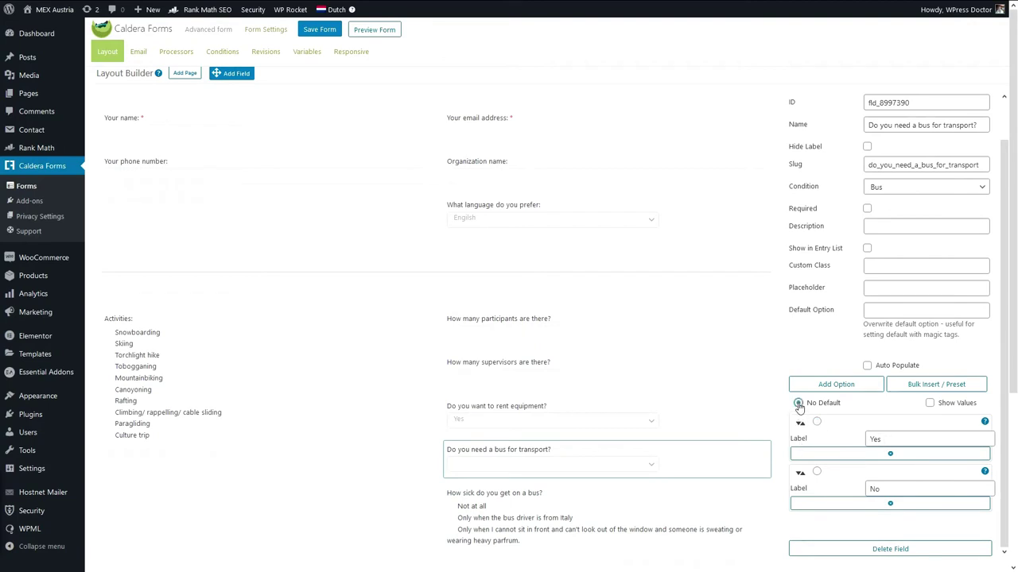
left_click(322, 30)
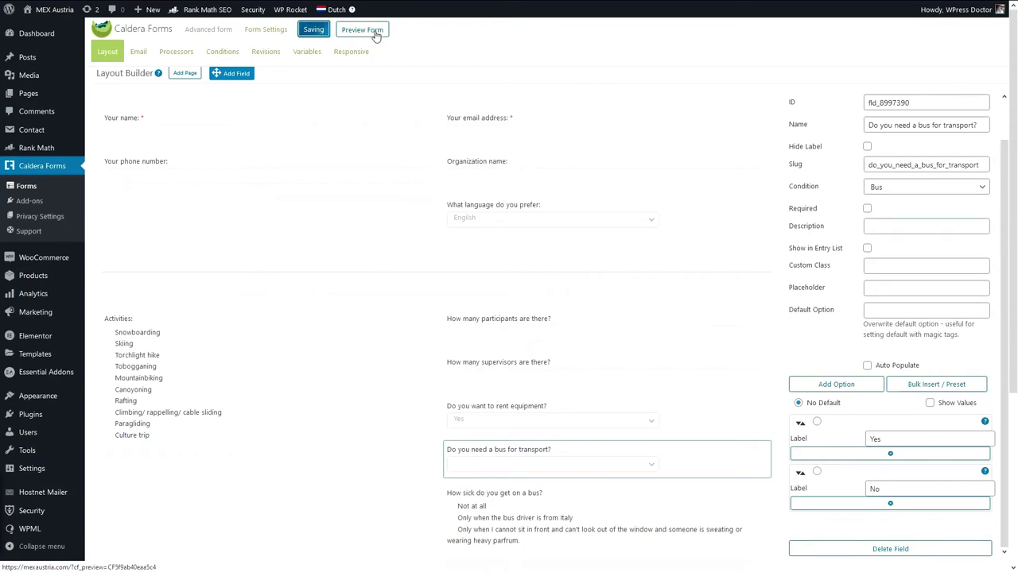
left_click(372, 32)
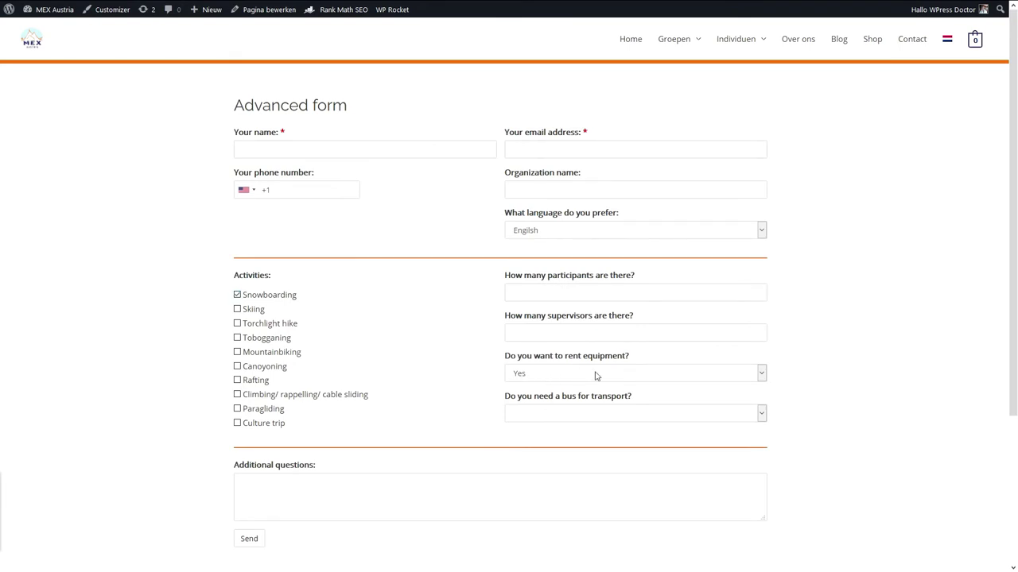
Answer Yes to 'Do you need a bus for transport?' and check the bus-sickness question appears unticked.
scroll(528, 386, "down", 1)
left_click(582, 339)
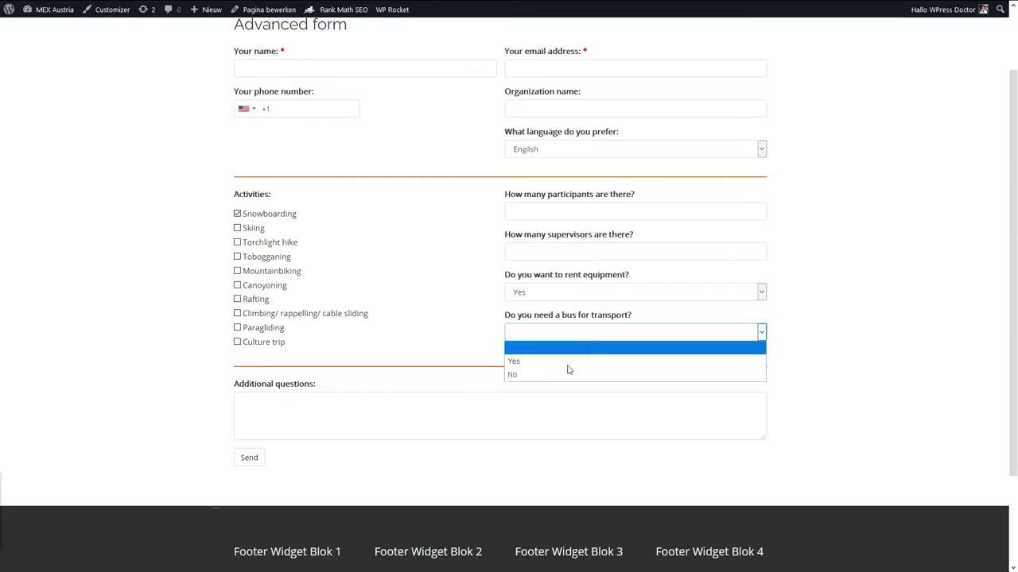
left_click(527, 364)
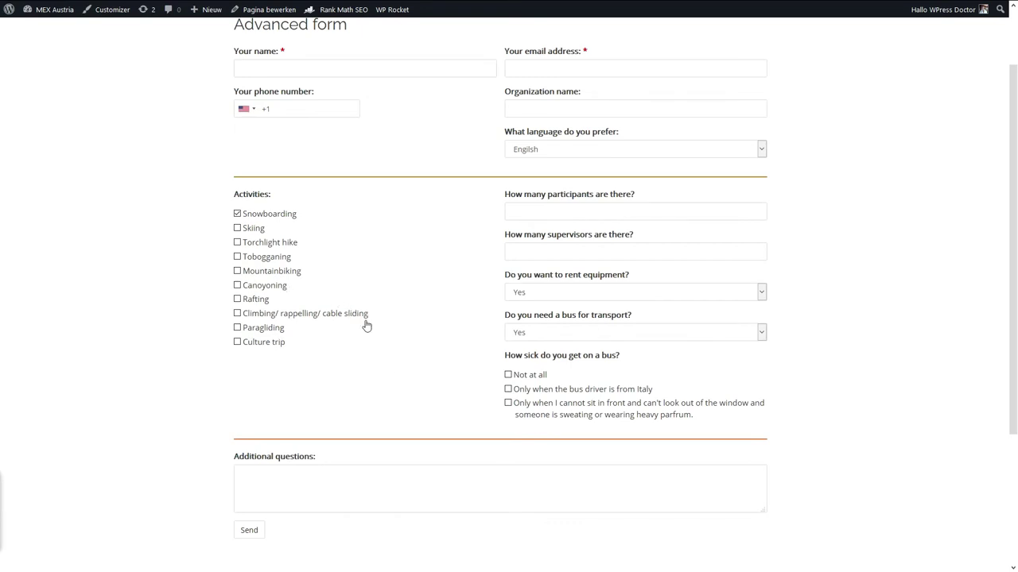
scroll(367, 326, "up", 2)
scroll(367, 326, "down", 2)
scroll(367, 328, "up", 2)
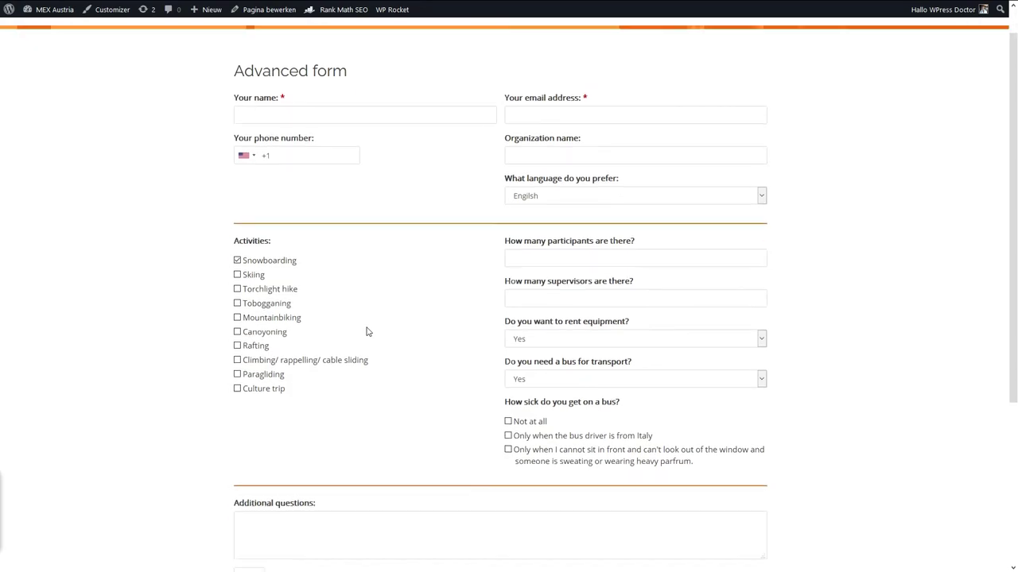
scroll(368, 328, "down", 1)
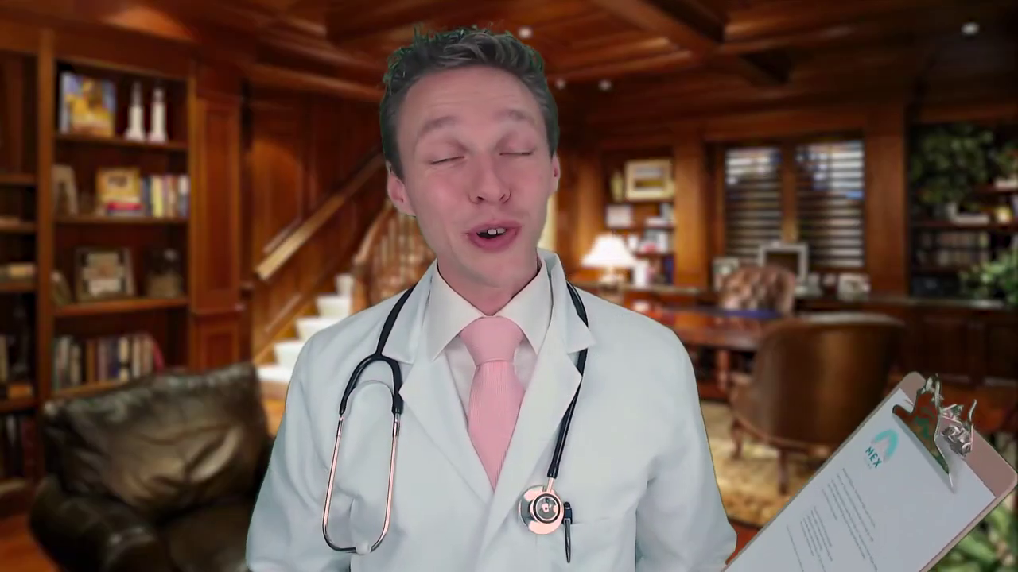
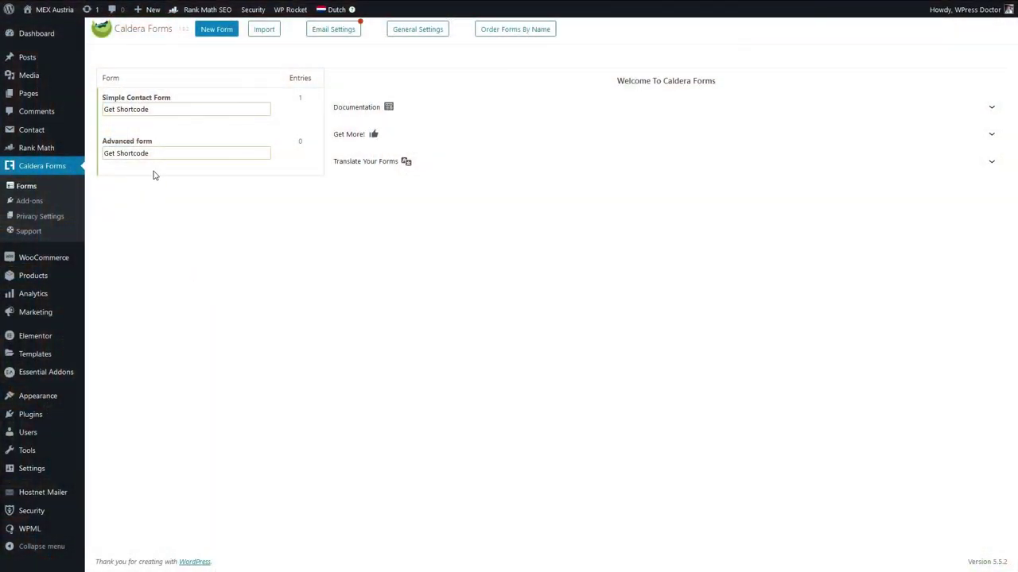
Clone the Advanced form as 'Crazy form' and open it in the layout builder.
left_click(210, 167)
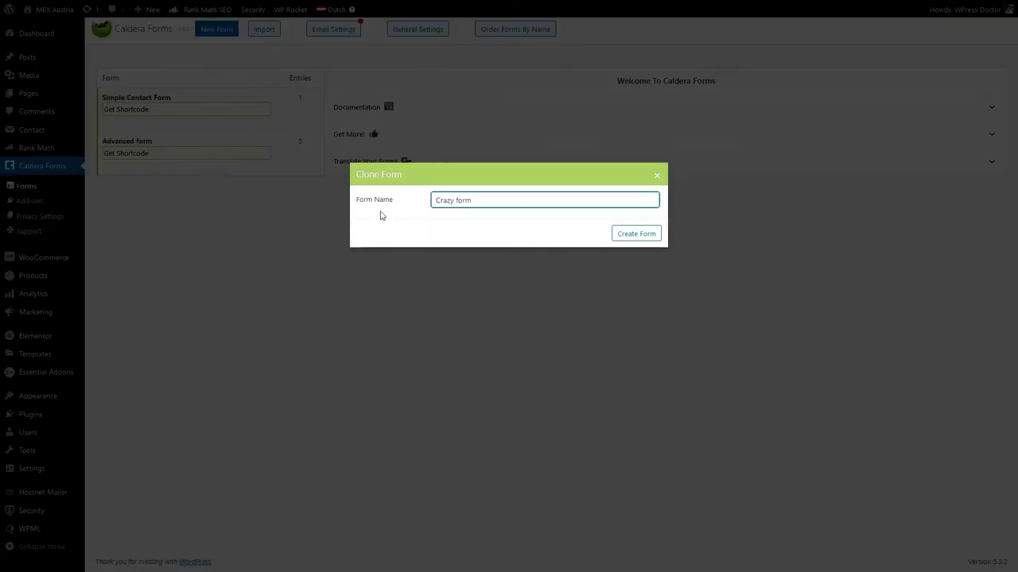
left_click(657, 236)
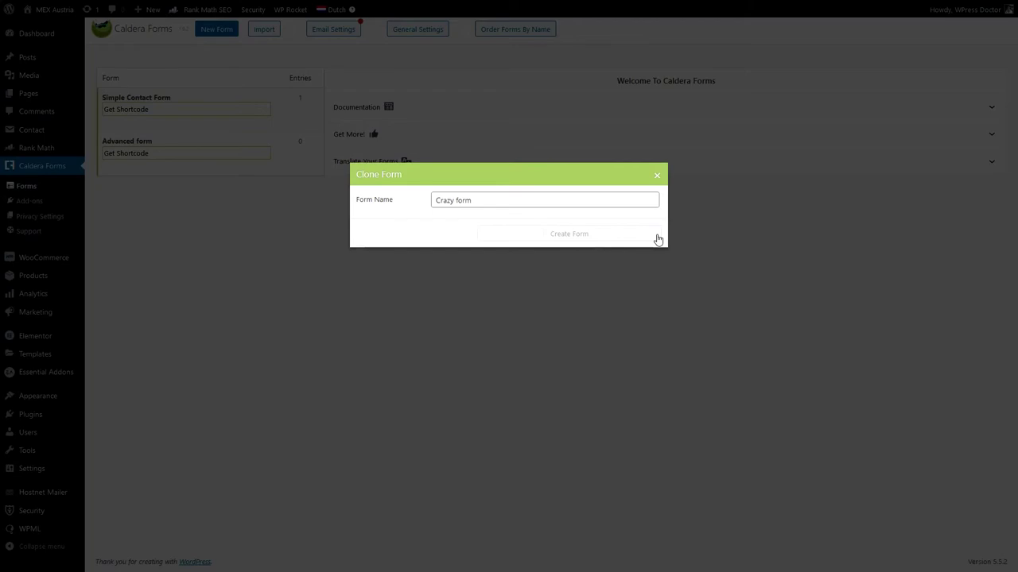
scroll(572, 323, "down", 2)
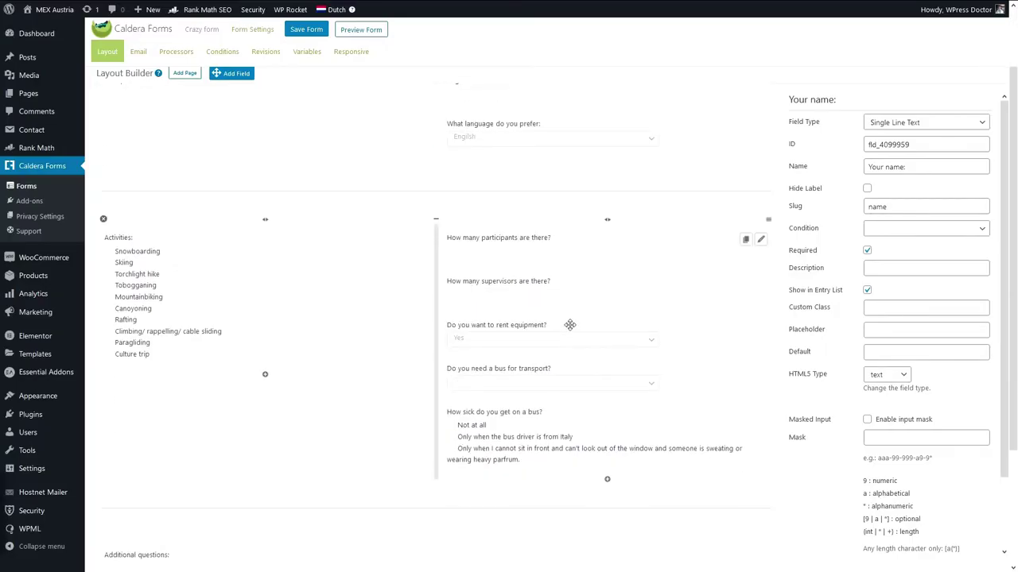
Drop a new field into the layout and make it a Hidden field.
scroll(485, 497, "down", 2)
left_click_drag(231, 73, 160, 278)
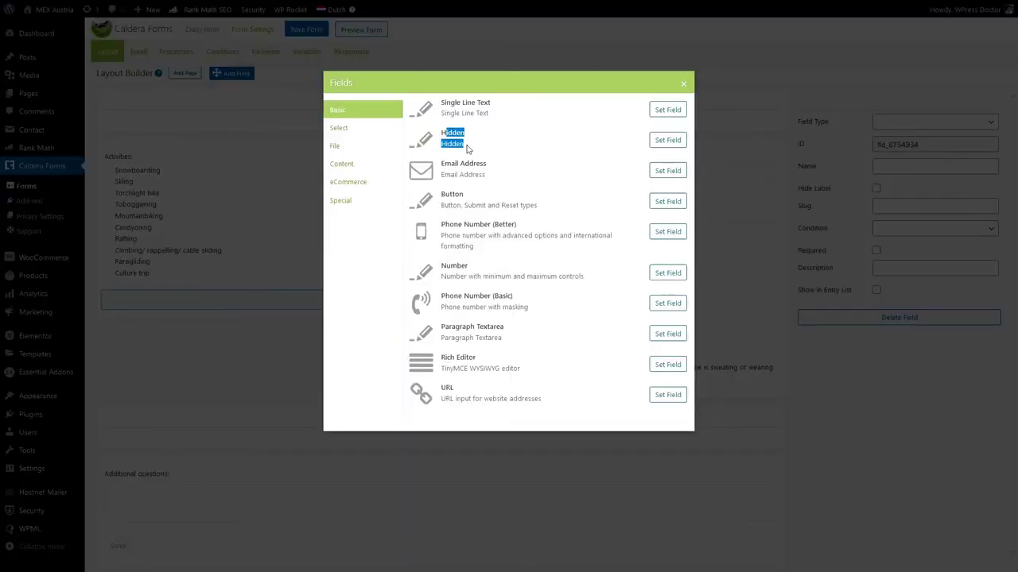
left_click(667, 141)
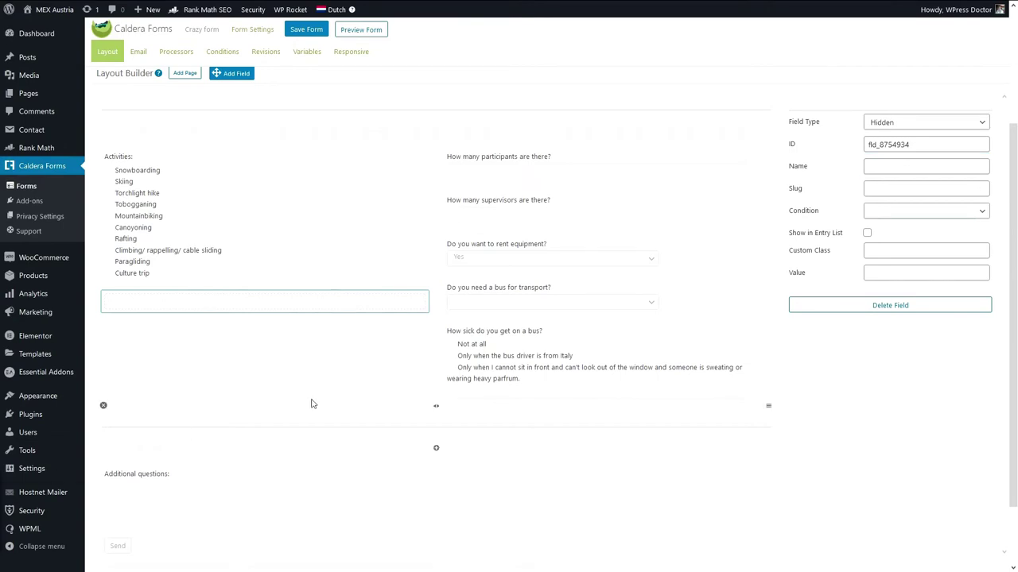
Set the hidden field's value to {current_url} {date:Y/m/d} using magic tags.
left_click(880, 270)
type("{current_url}")
triple_click(908, 273)
left_click(910, 273)
left_click_drag(984, 294, 984, 283)
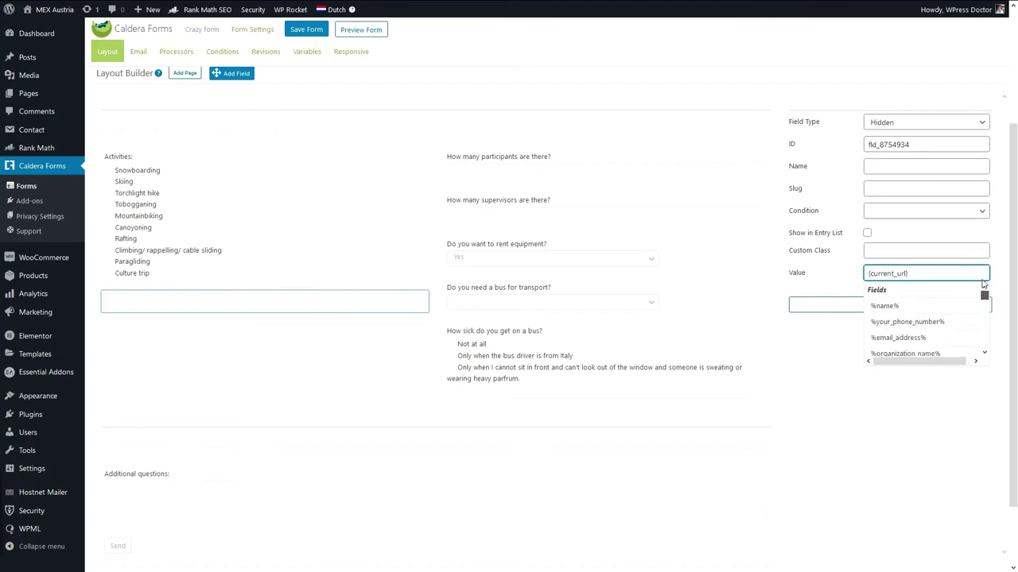
left_click(968, 273)
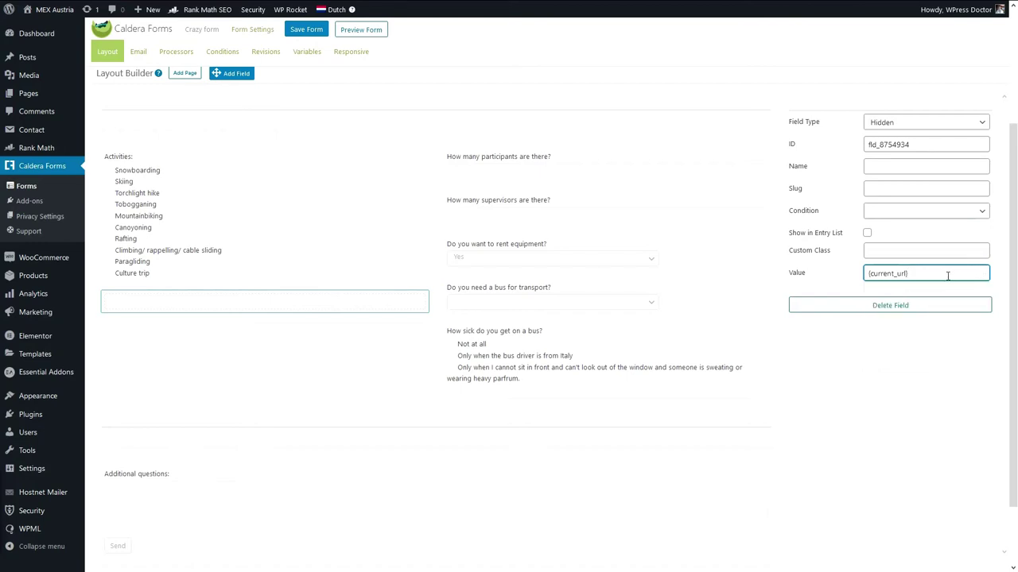
left_click(942, 273)
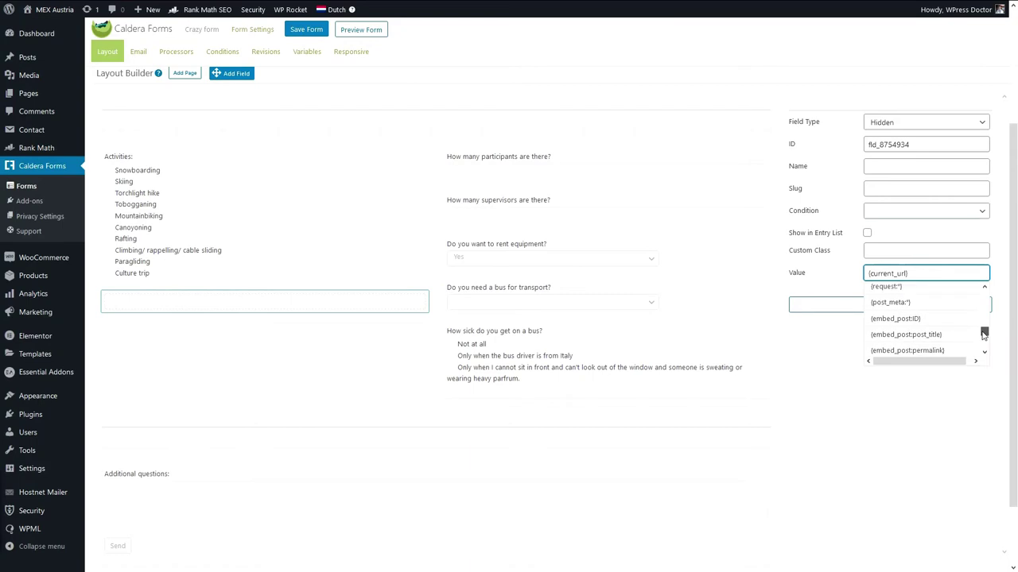
left_click_drag(984, 310, 981, 339)
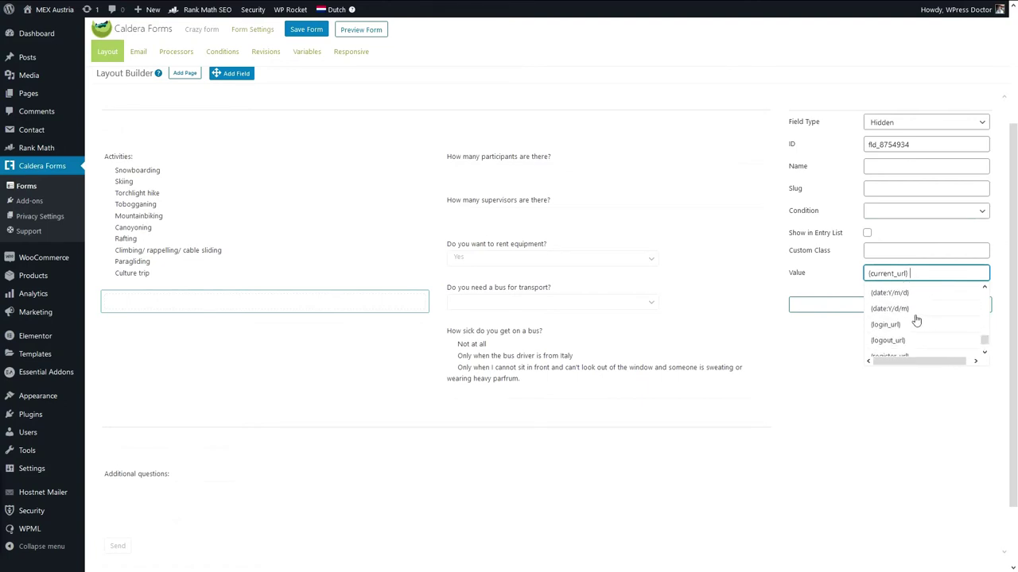
left_click(906, 293)
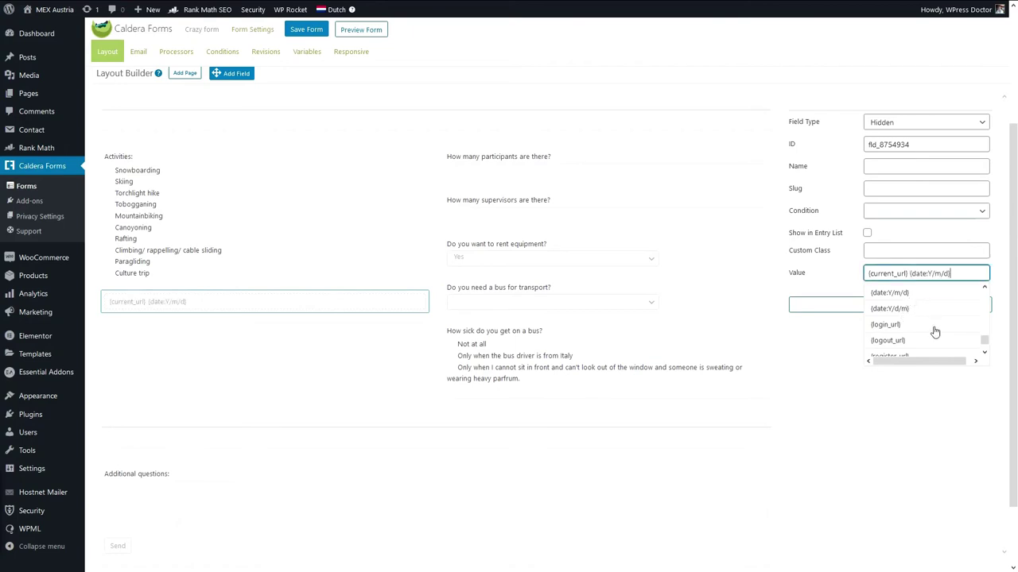
left_click(952, 388)
Name the hidden field 'Date and URL' and move it to the top, above Your name.
left_click(901, 162)
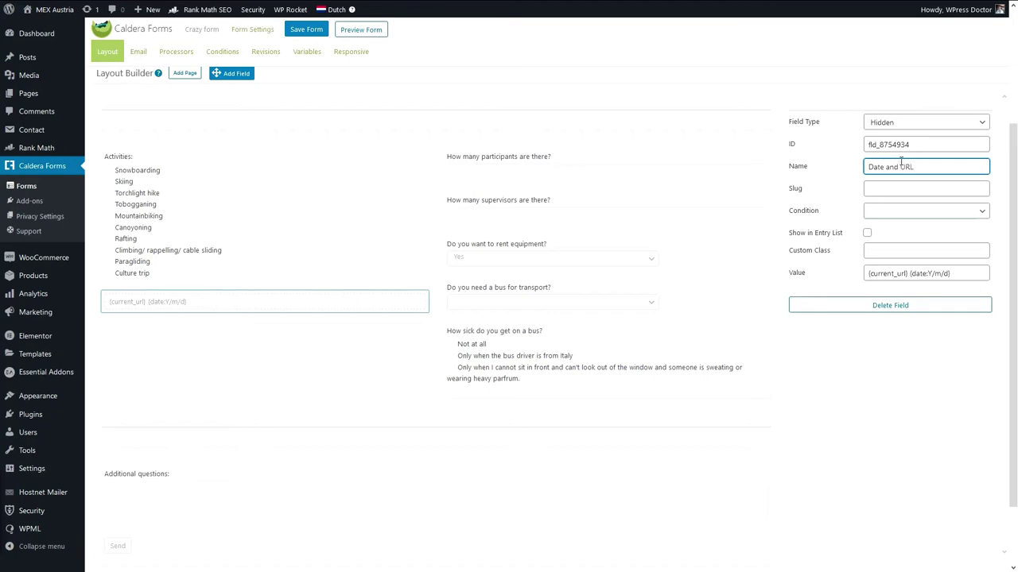
left_click(884, 400)
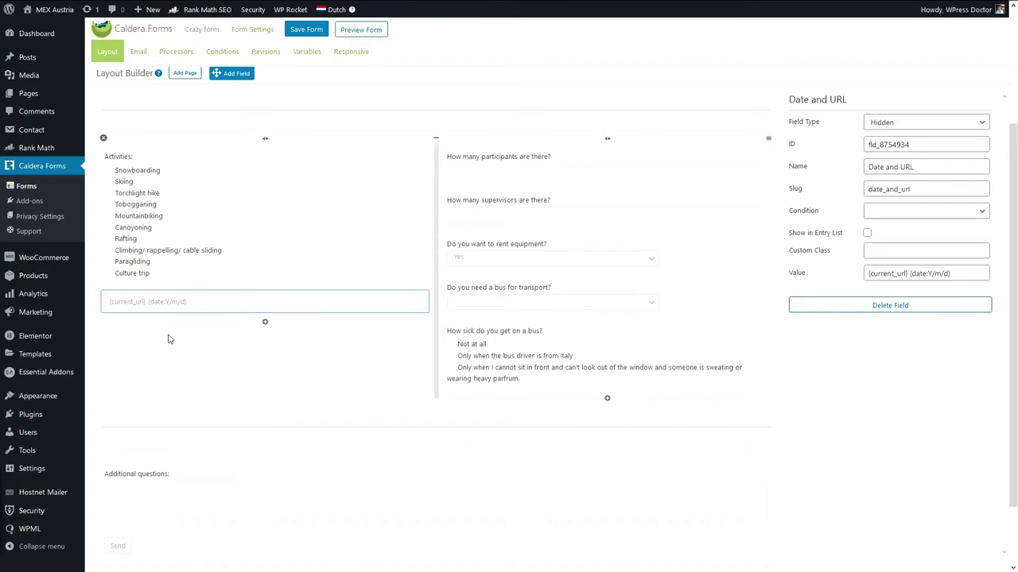
scroll(366, 357, "up", 2)
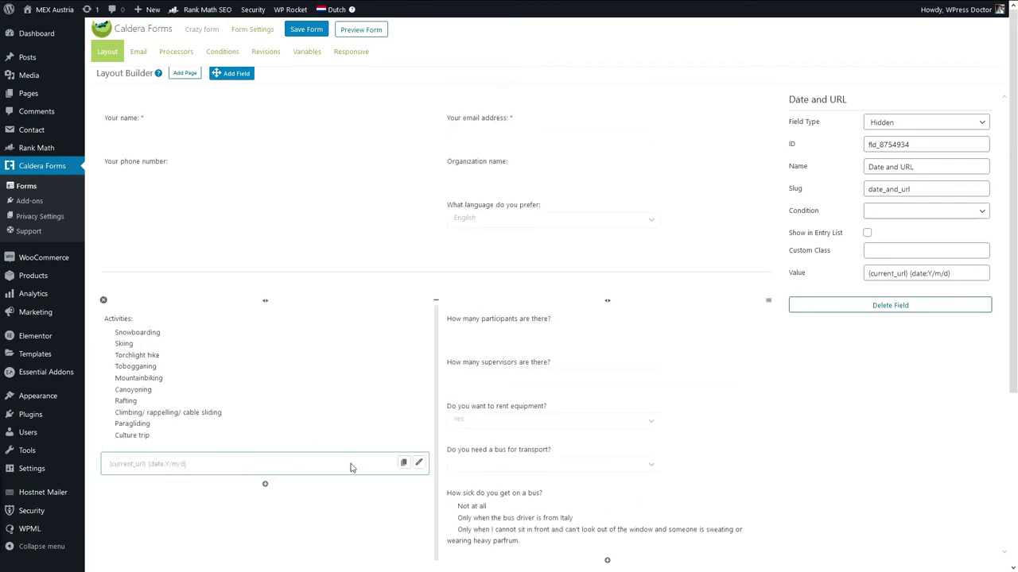
right_click(401, 457)
left_click(403, 464)
left_click_drag(403, 463, 265, 119)
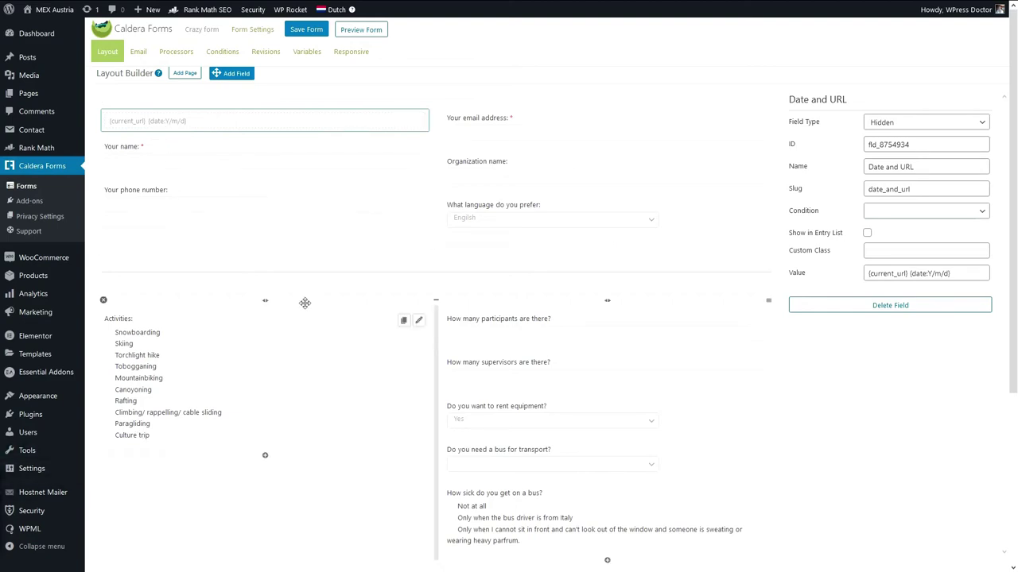
left_click_drag(233, 75, 163, 450)
Make the new field a required URL field labelled 'What is your Facebook adress (just for checking you out)?'.
left_click(302, 402)
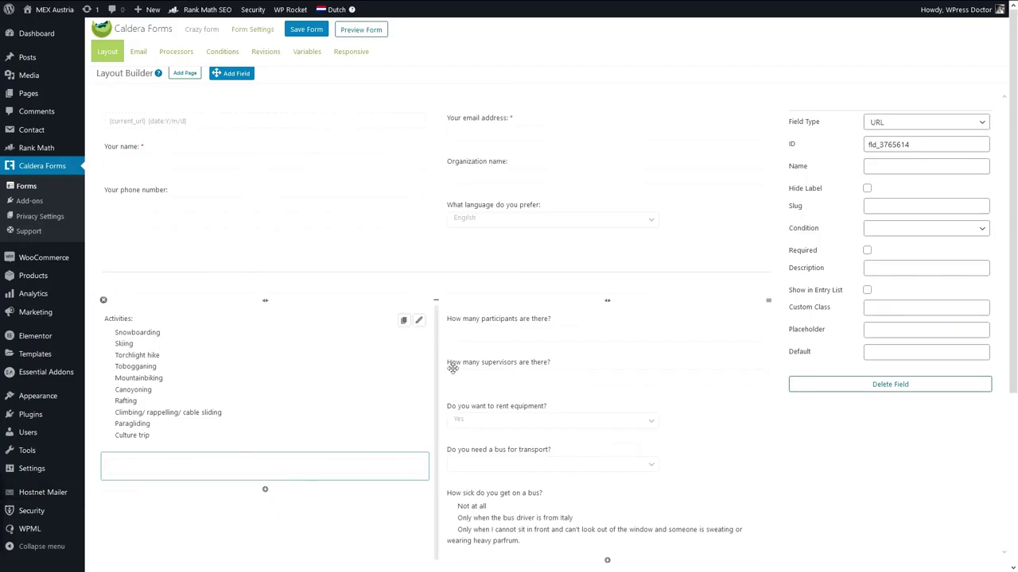
left_click(881, 167)
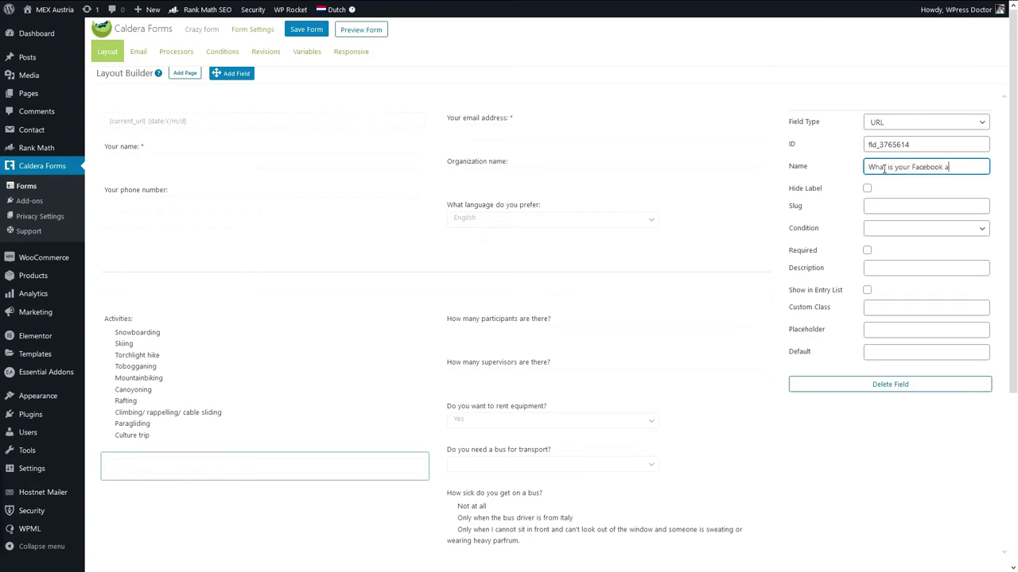
type("What is your Facebook adress (just for checking you out)?")
left_click(227, 485)
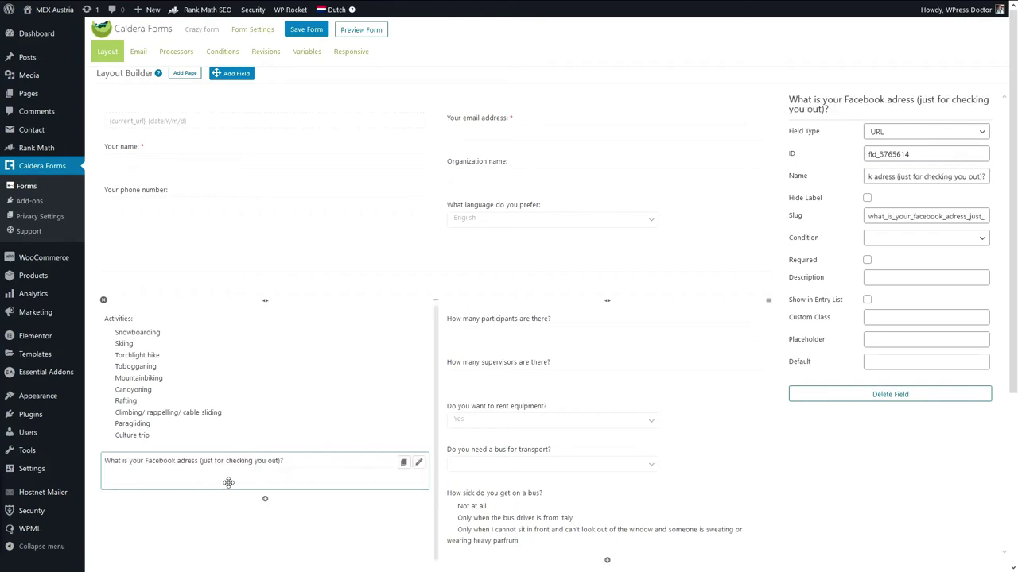
left_click(866, 260)
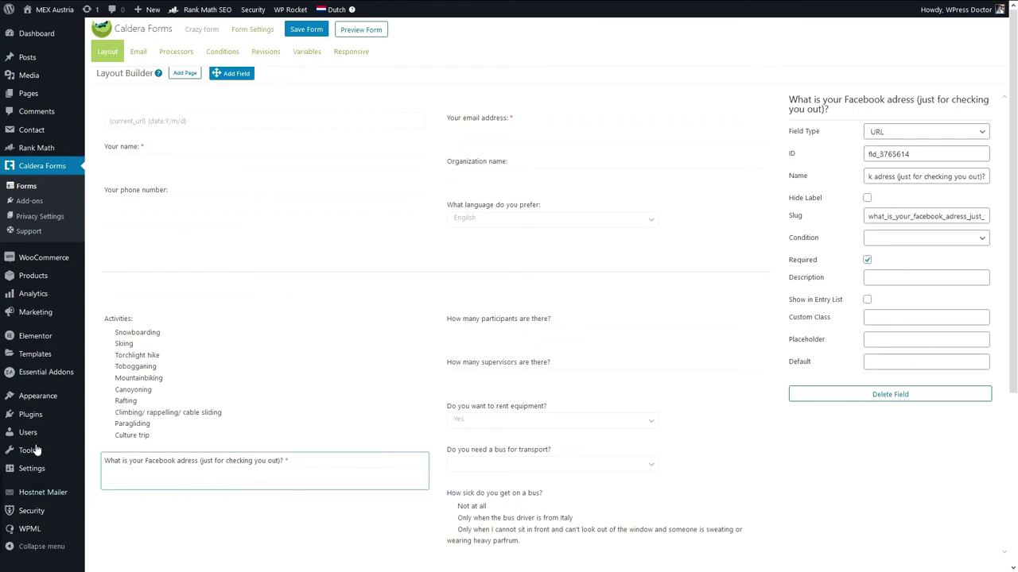
left_click_drag(228, 72, 224, 492)
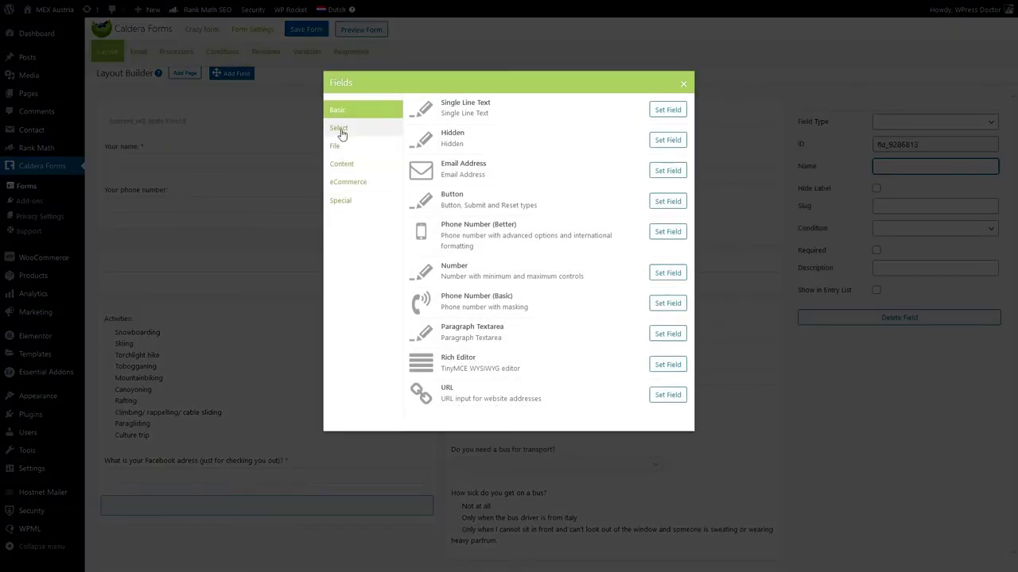
Make the new field a Date Picker labelled 'What date do you want to come?', shown in the entry list.
left_click(368, 132)
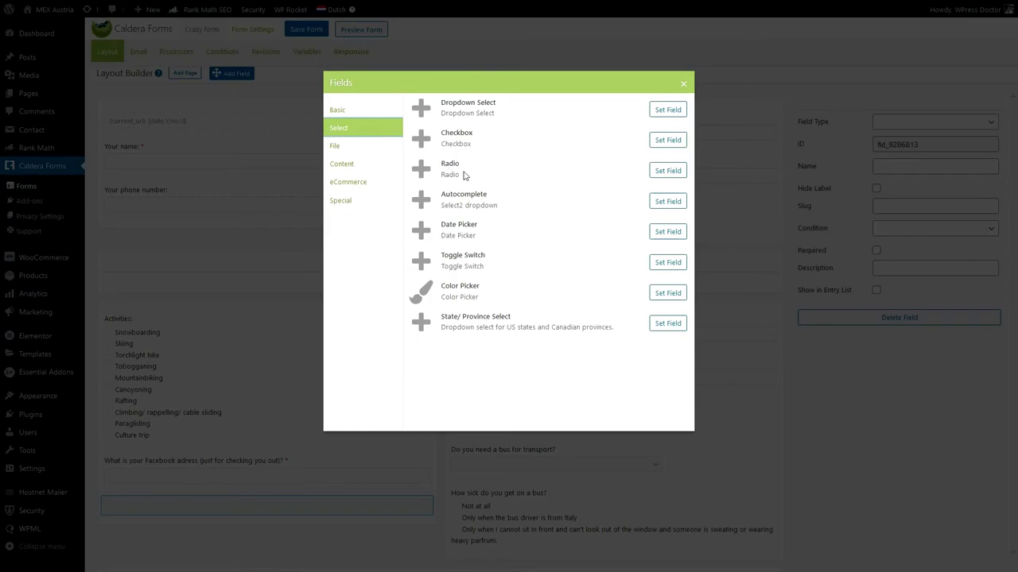
left_click(666, 172)
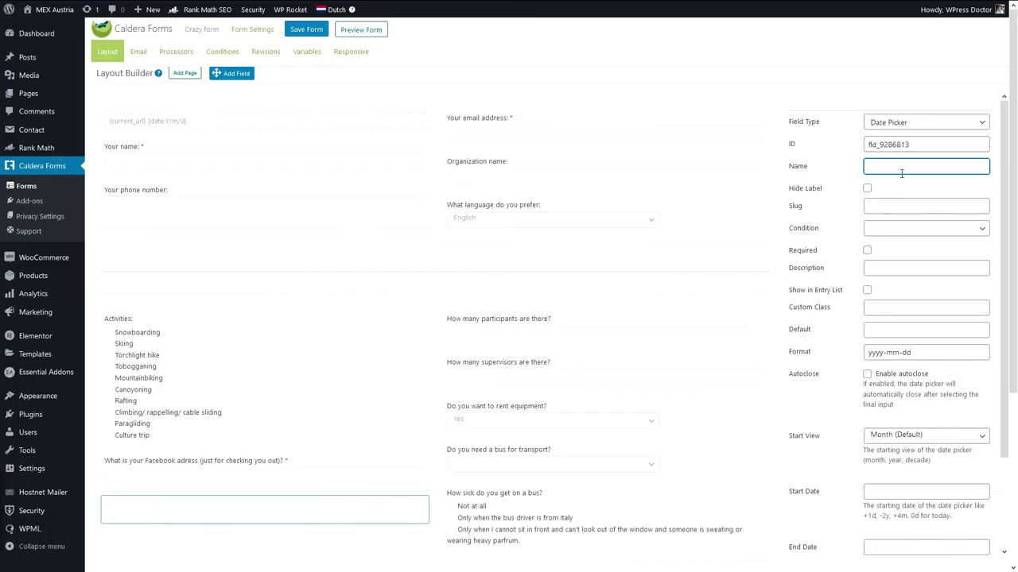
type("What date do you want to come?")
left_click(900, 303)
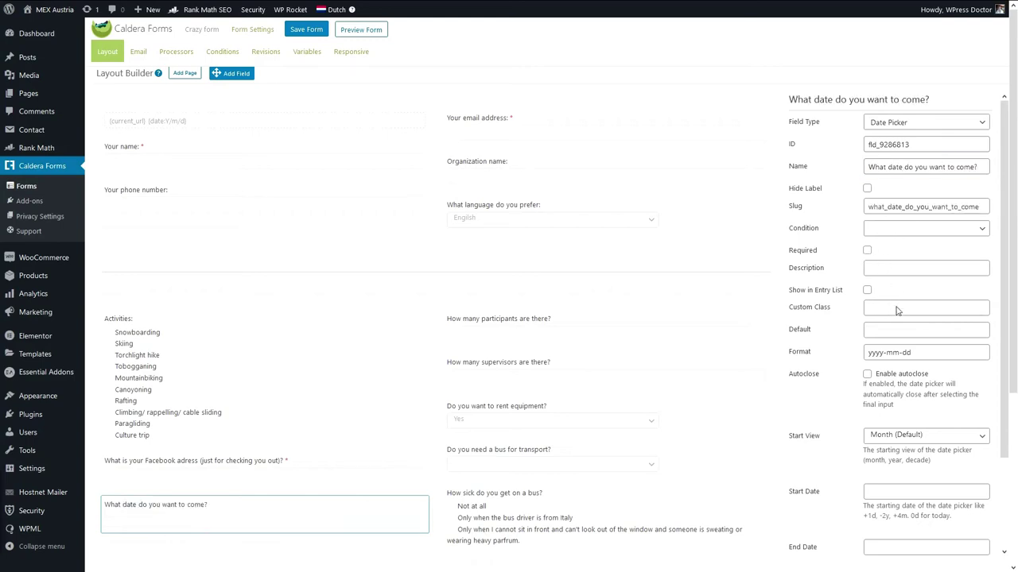
left_click(868, 290)
Change the date picker's format to dd-mm-yyyy.
scroll(836, 364, "down", 1)
left_click(921, 271)
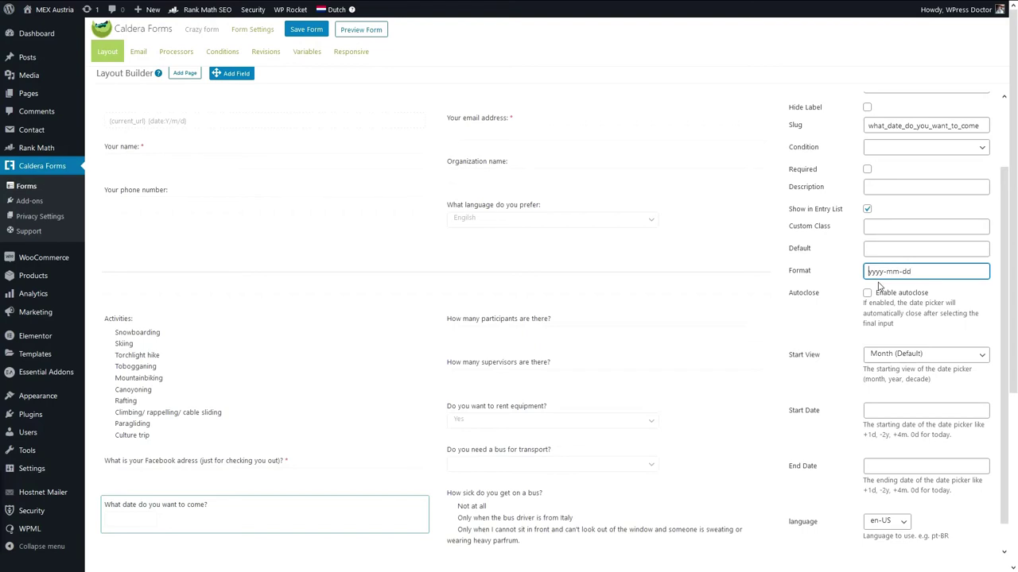
scroll(870, 283, "down", 1)
key("Home")
type("dd-")
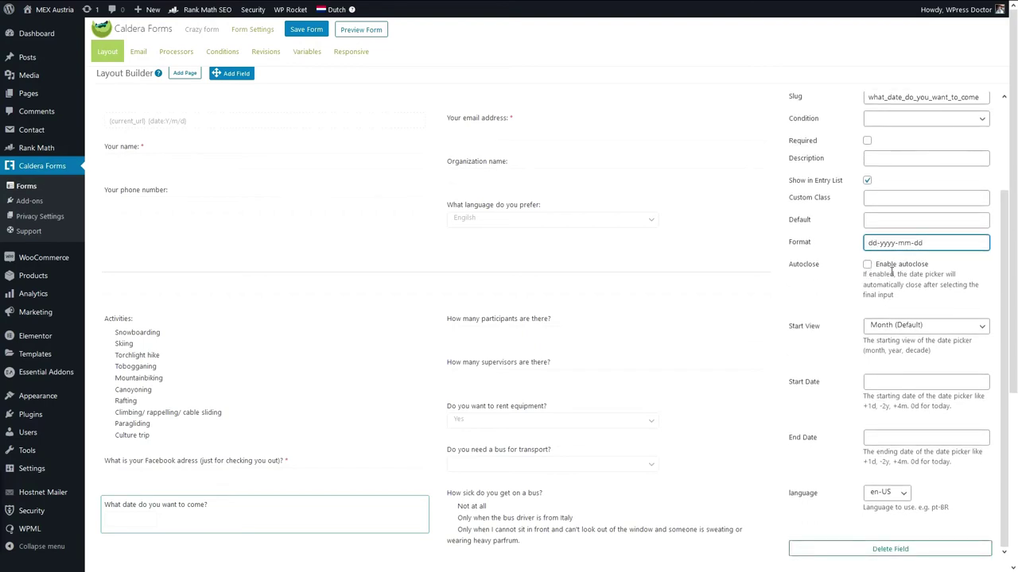
type("mm-")
key("End")
key("BackSpace")
key("BackSpace")
key("BackSpace")
key("BackSpace")
key("BackSpace")
key("BackSpace")
left_click(853, 352)
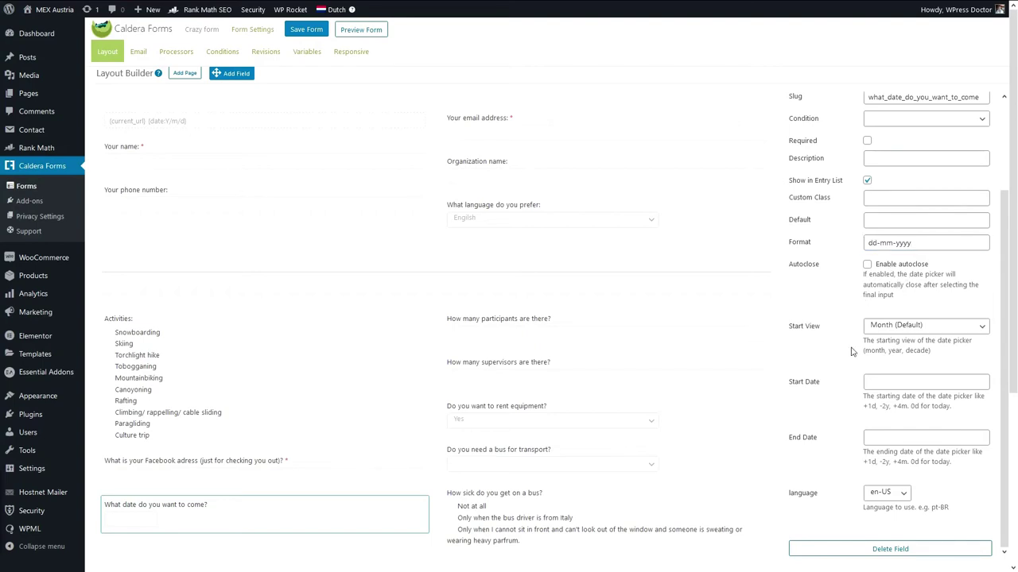
Limit selectable dates to Start Date +7d and End Date +14d, then preview the form.
scroll(851, 352, "down", 1)
left_click(897, 384)
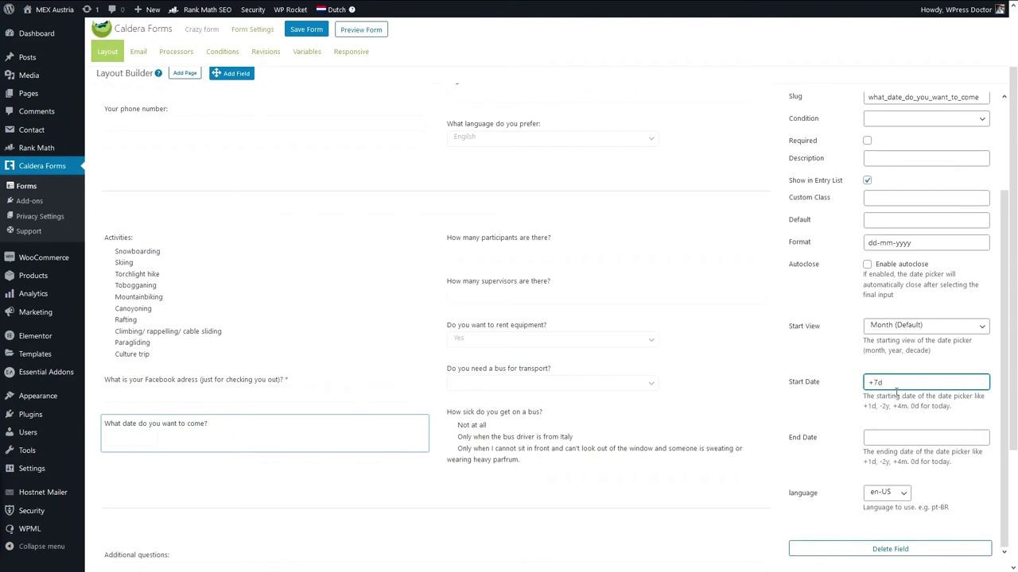
scroll(881, 437, "down", 1)
left_click(882, 439)
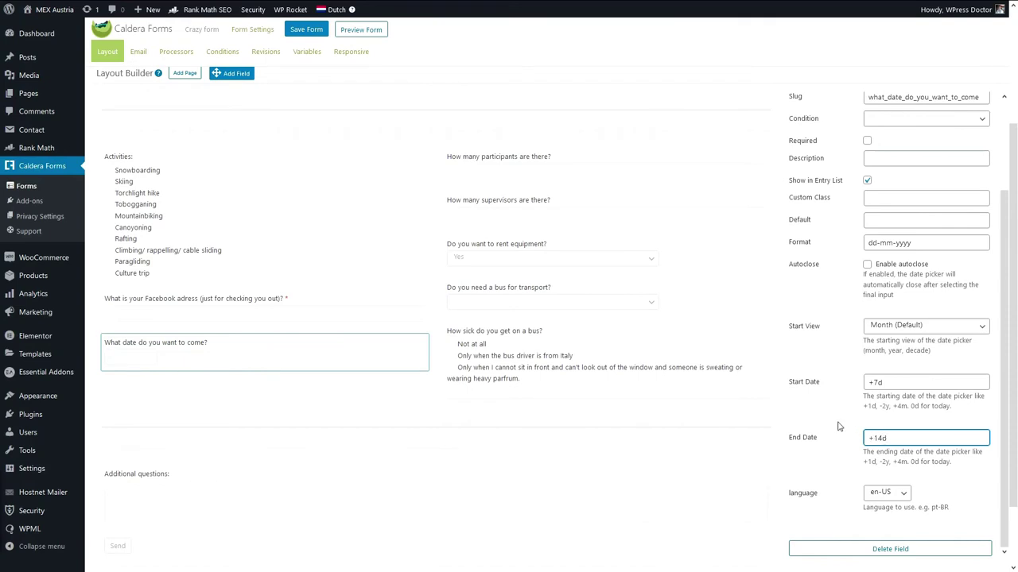
left_click(360, 29)
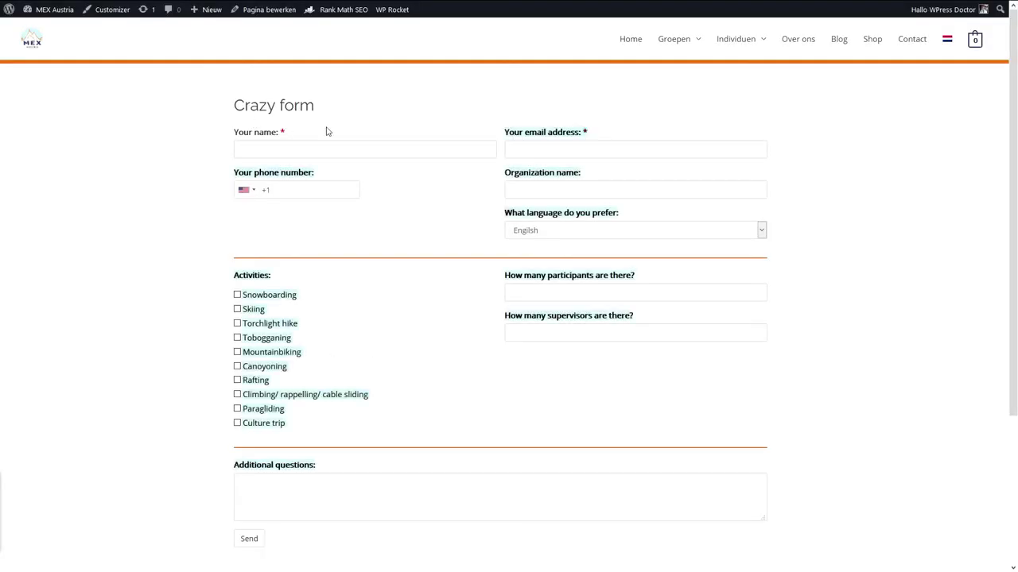
Test the date picker in the form preview by picking 6 November 2020.
scroll(277, 188, "down", 1)
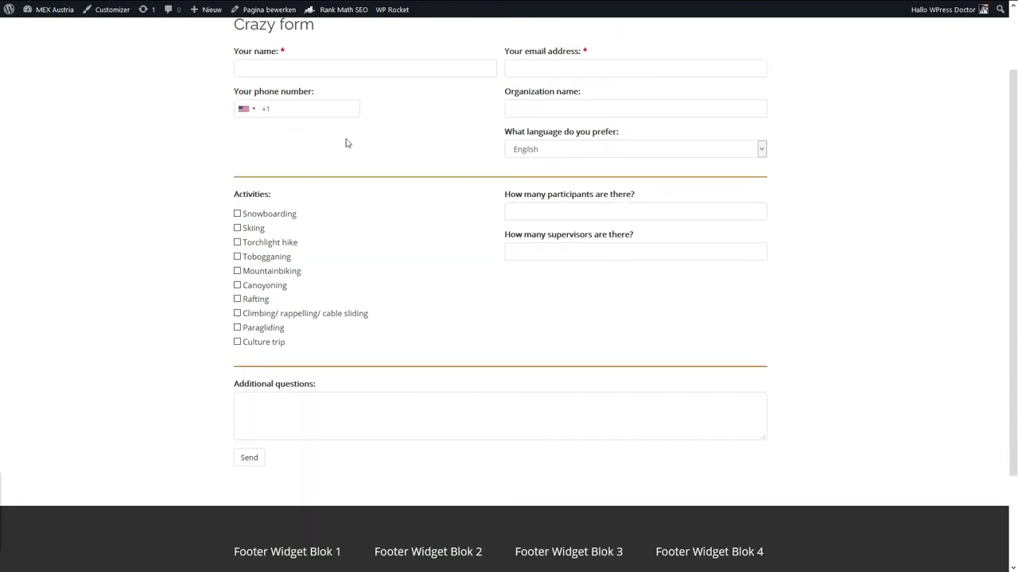
left_click(306, 411)
key("ctrl+w")
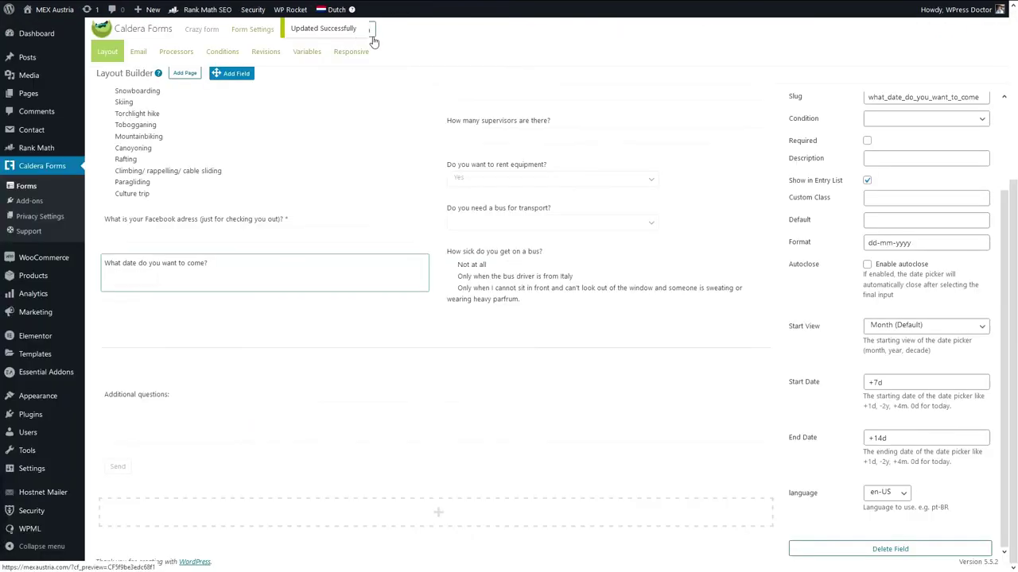
left_click(370, 27)
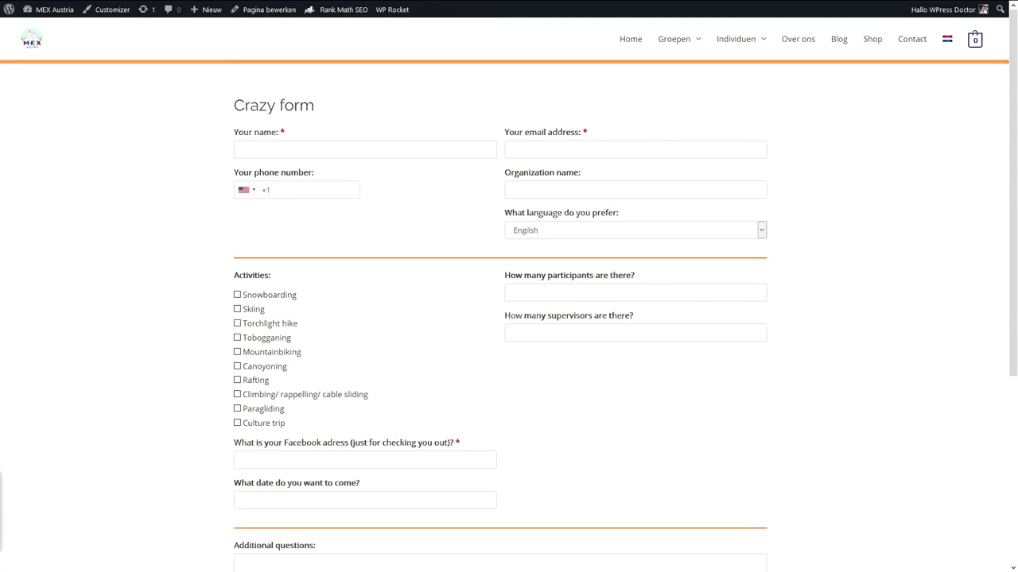
scroll(334, 366, "down", 1)
left_click(300, 425)
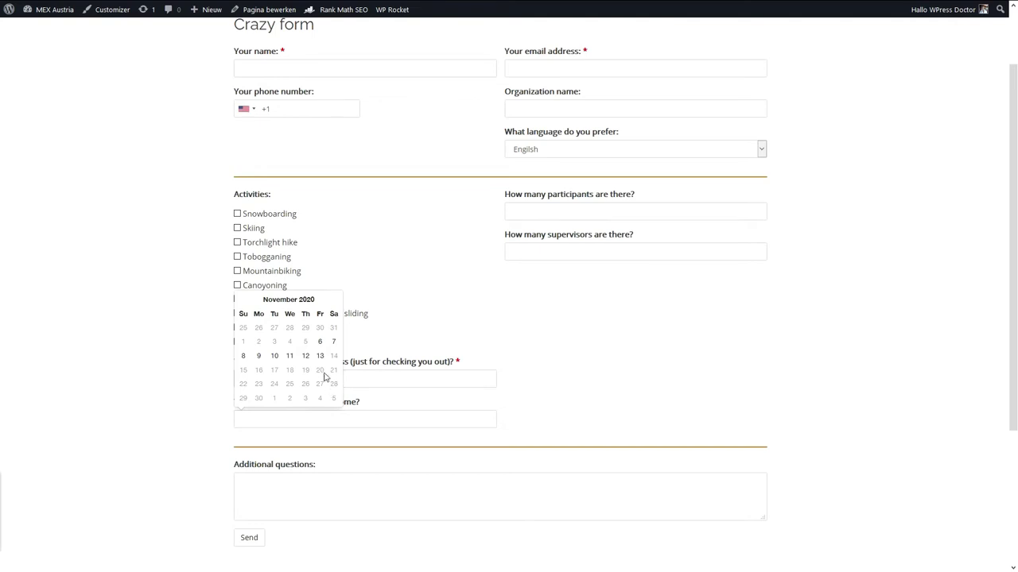
left_click(319, 341)
left_click(200, 431)
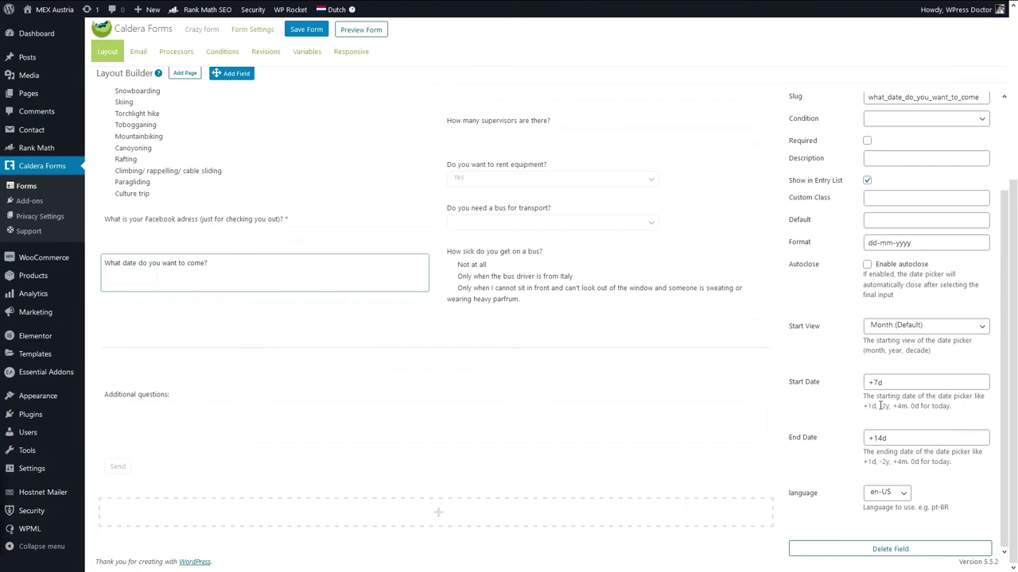
Delete the +14d End Date and select the +7d Start Date value.
left_click_drag(894, 439, 848, 443)
key("BackSpace")
left_click_drag(896, 389, 845, 392)
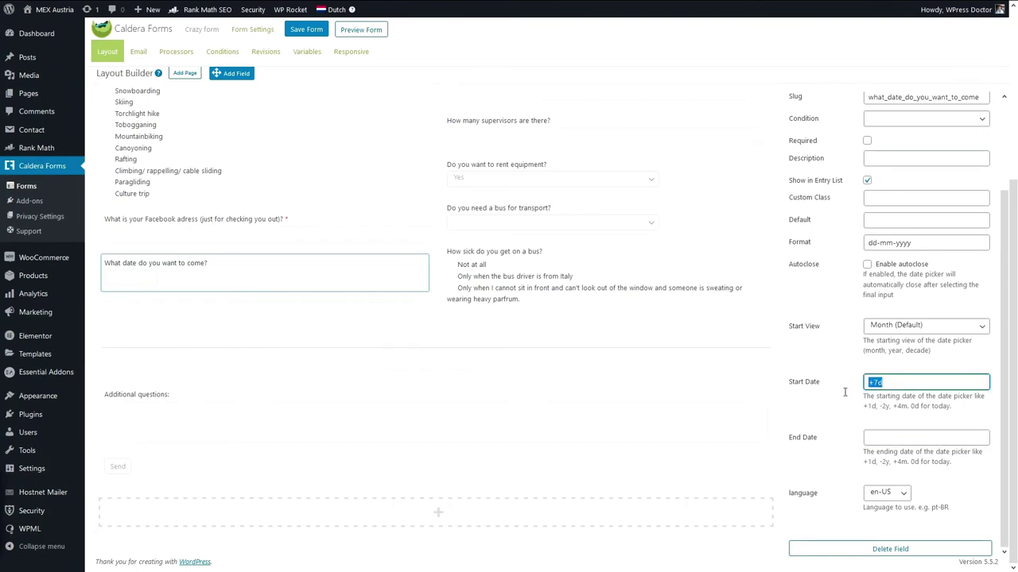
Clear the +7d Start Date and save the form.
key("BackSpace")
right_click(844, 392)
key("Escape")
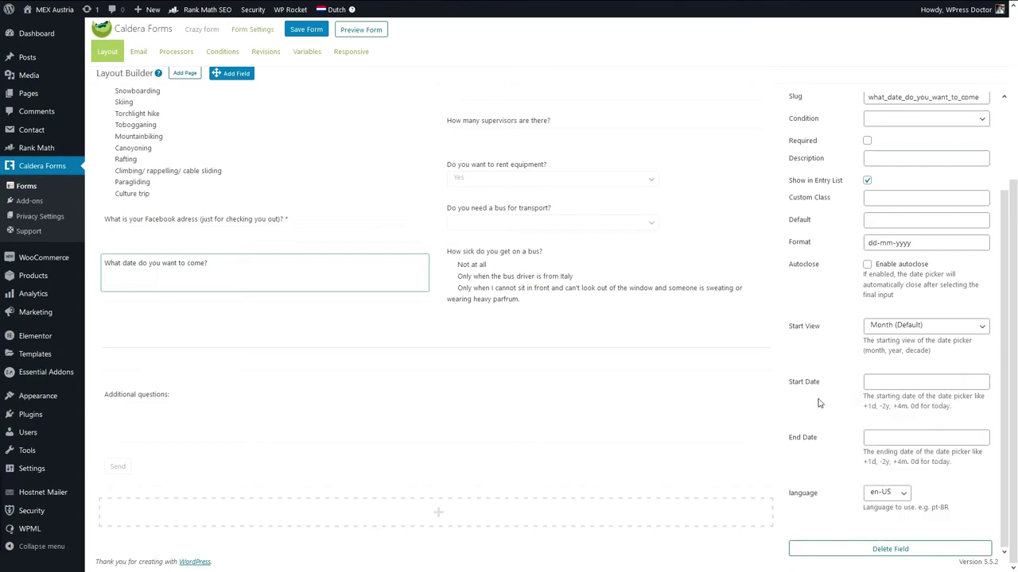
scroll(797, 359, "up", 2)
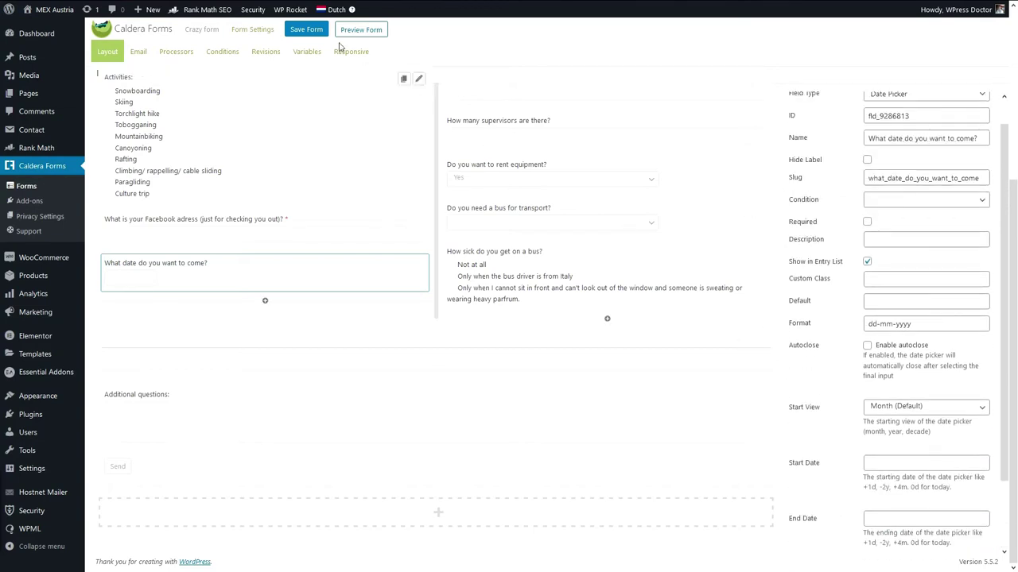
left_click(320, 30)
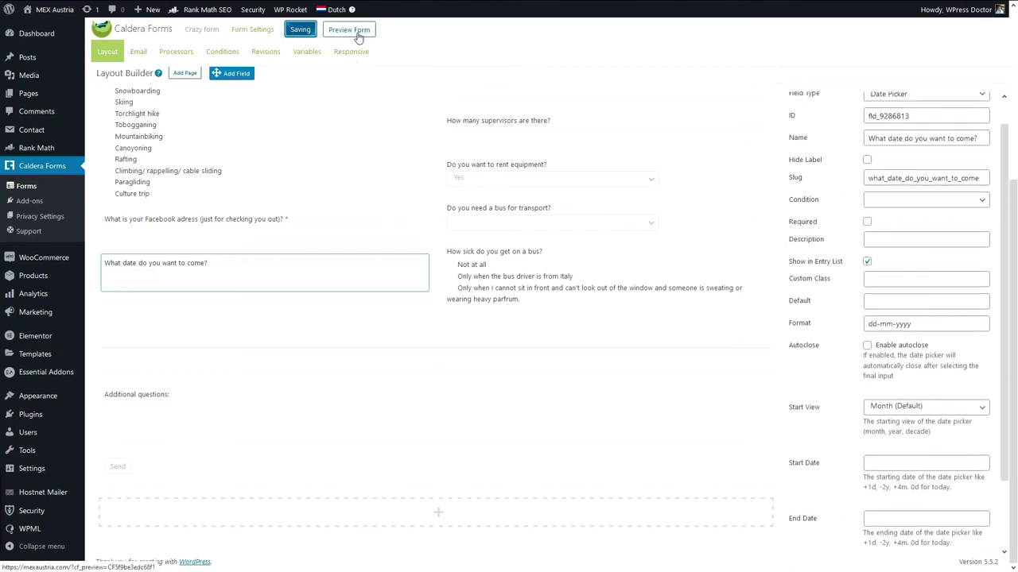
Pick 21 October 2020 in the preview's date picker, then add an Autocomplete field below the date question.
left_click(365, 32)
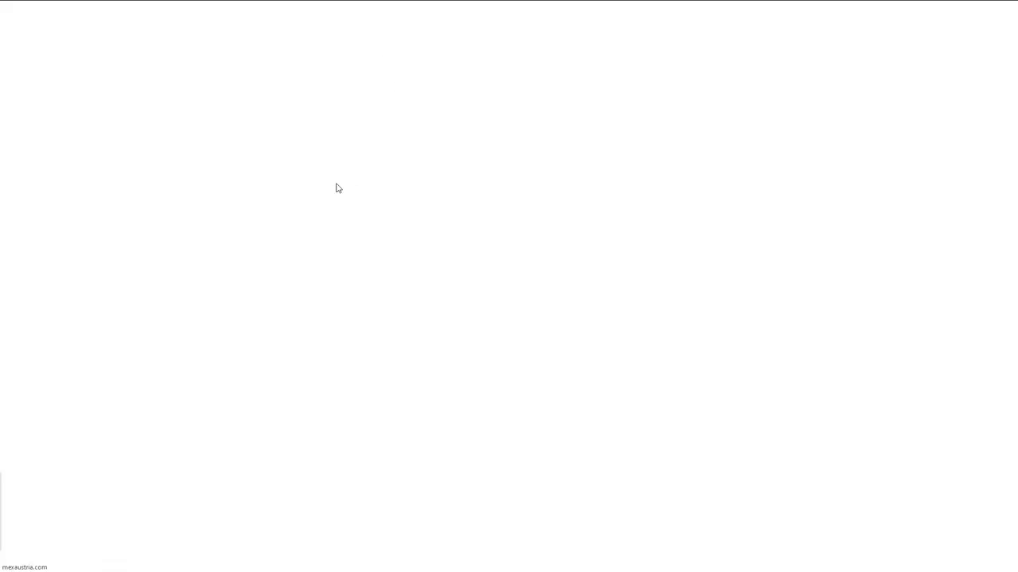
left_click(285, 222)
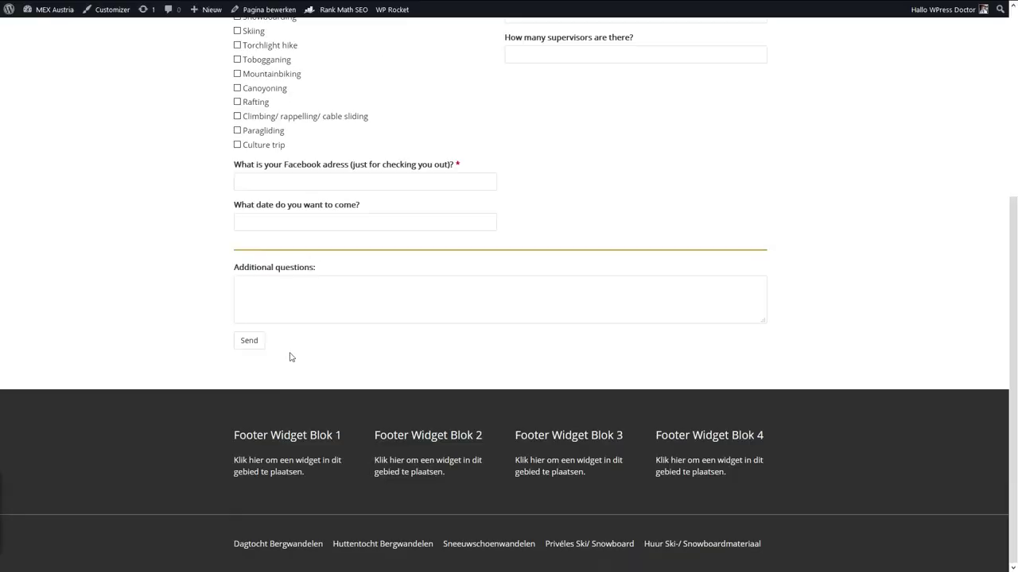
left_click(334, 241)
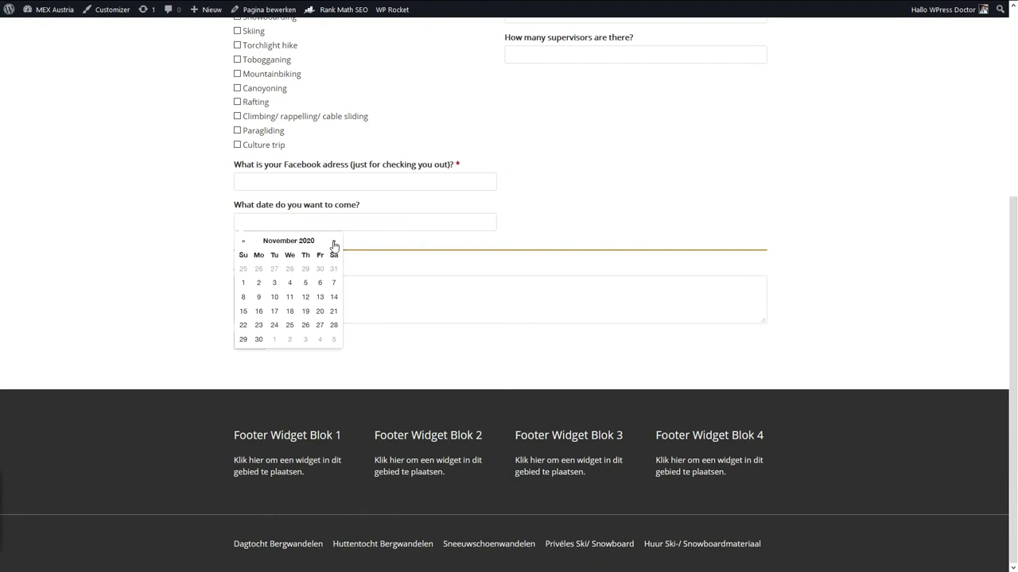
left_click(243, 247)
left_click(289, 310)
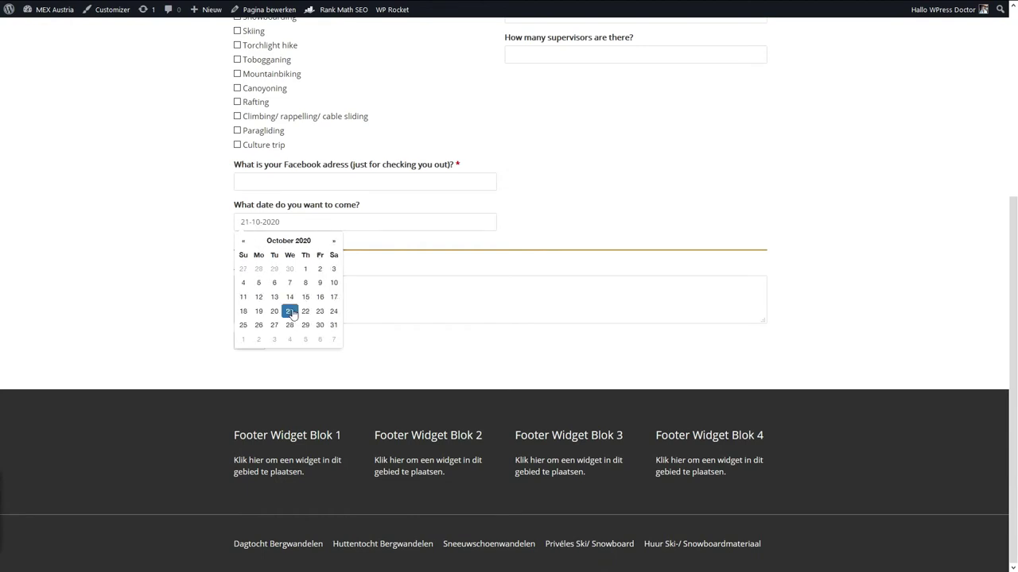
key("ctrl+w")
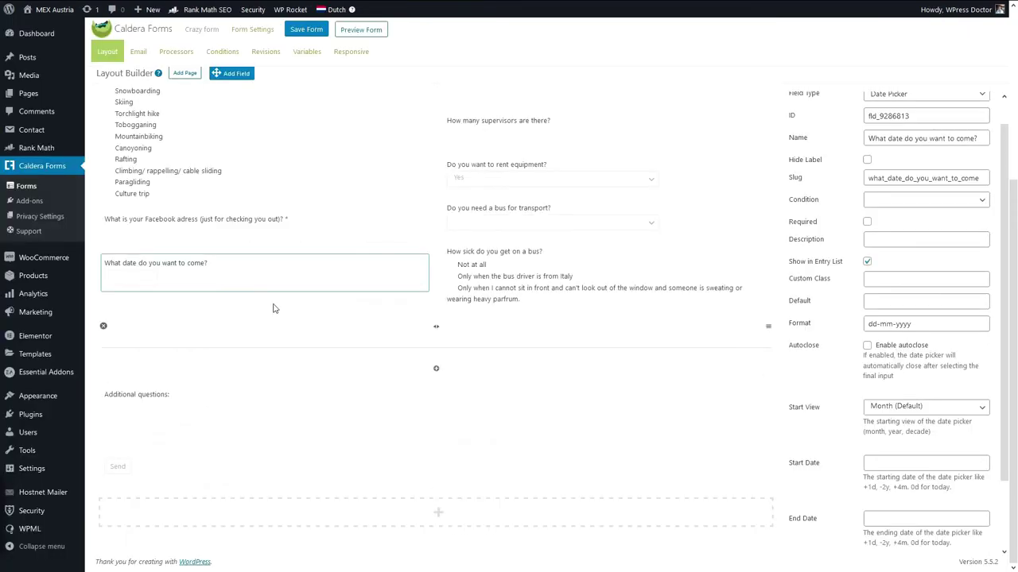
left_click_drag(239, 68, 243, 306)
left_click(665, 195)
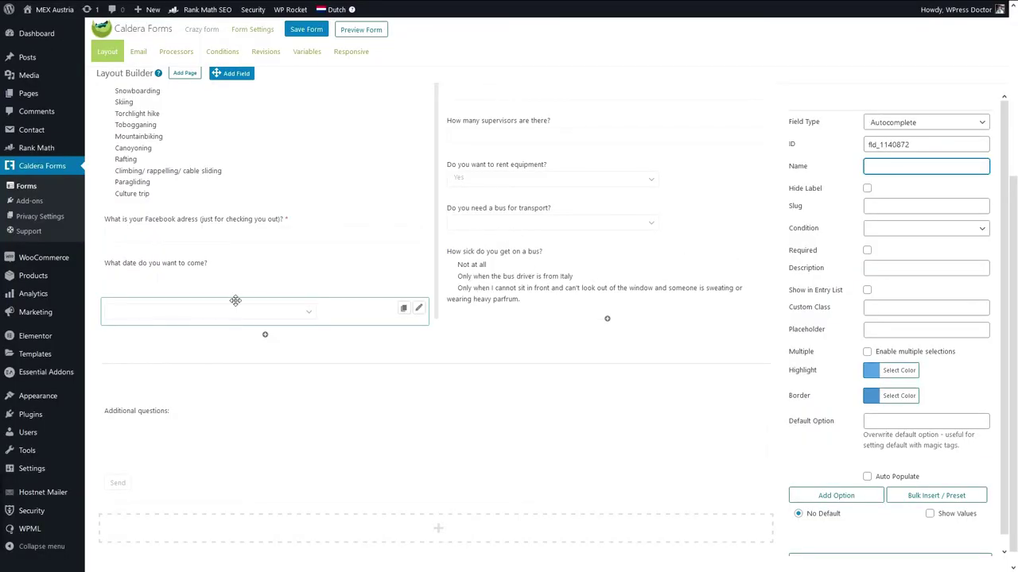
Label the field 'How would you rate your snowsport expierence?' and add options 'Not so go', 'Terrible at it!', 'B'.
left_click(925, 169)
type("How would you rate your s")
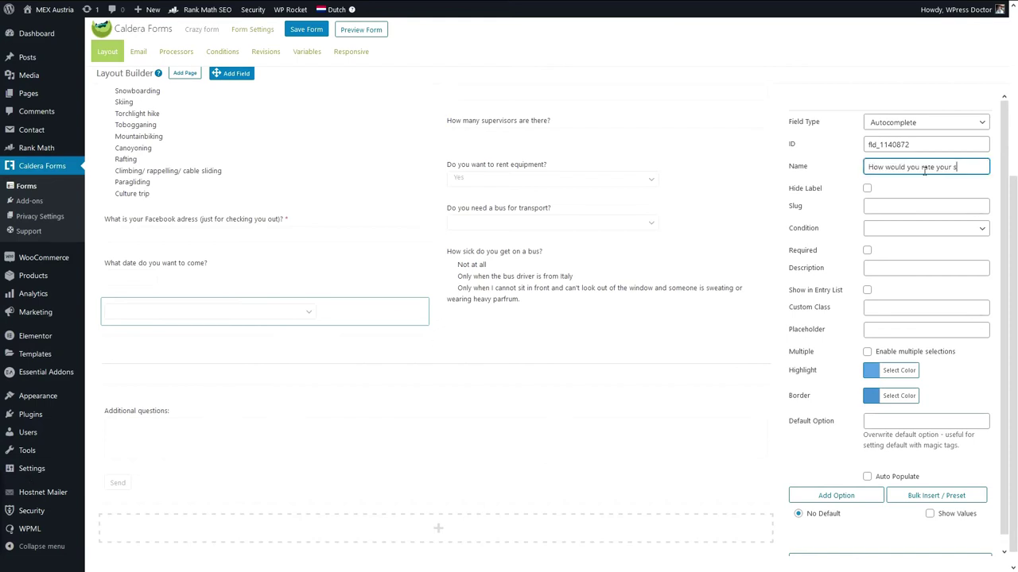
type("nowsport expiere")
type("nce?")
left_click(841, 486)
scroll(915, 532, "down", 1)
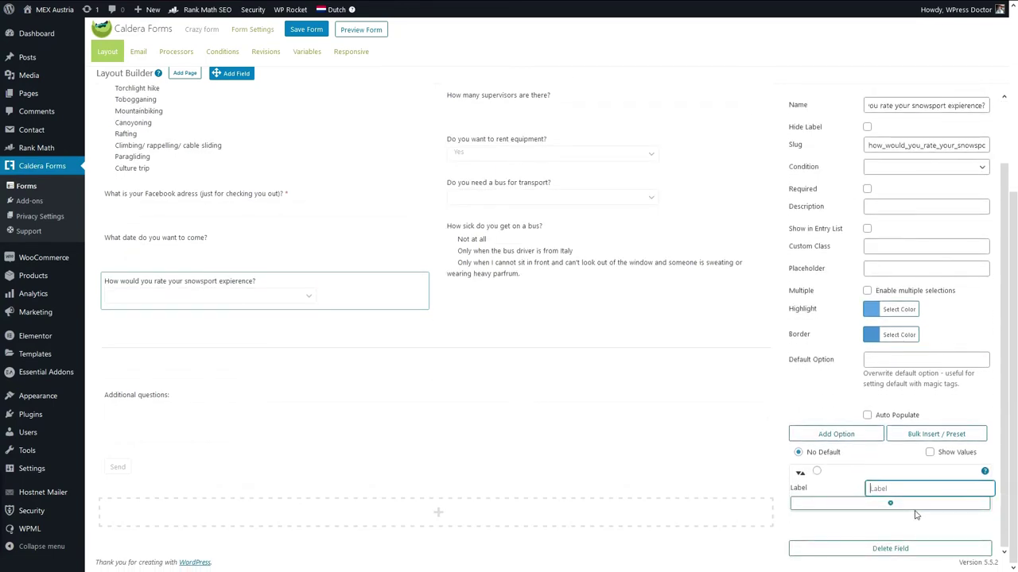
type("Not so good")
key("Return")
type("Terrible")
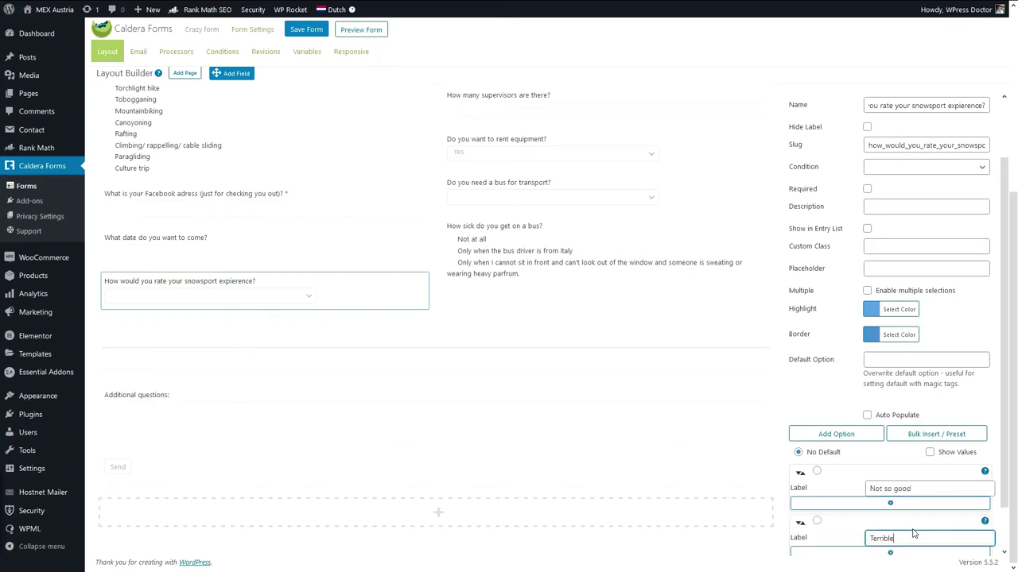
type(" at it!")
key("Return")
type("Broke both legs last time")
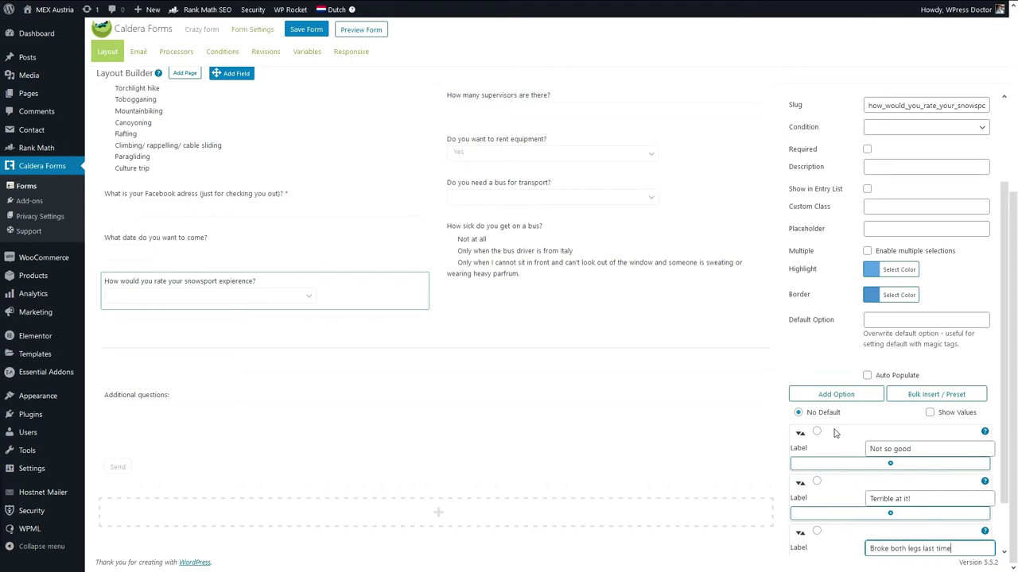
key("Return")
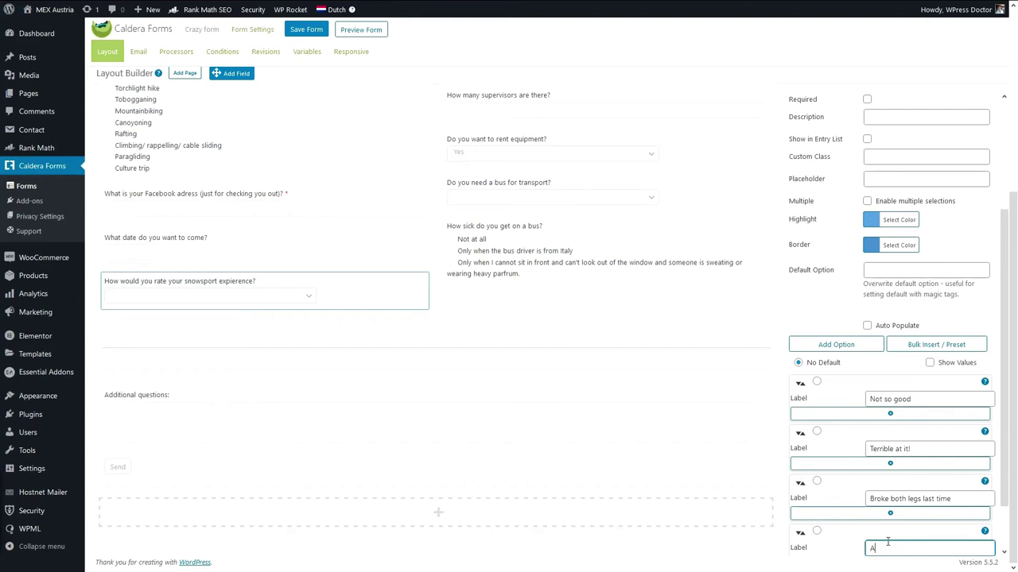
Add options 'I am a expert!' and the cocktail-on-the-black-piste answer, then save the form.
left_click(832, 346)
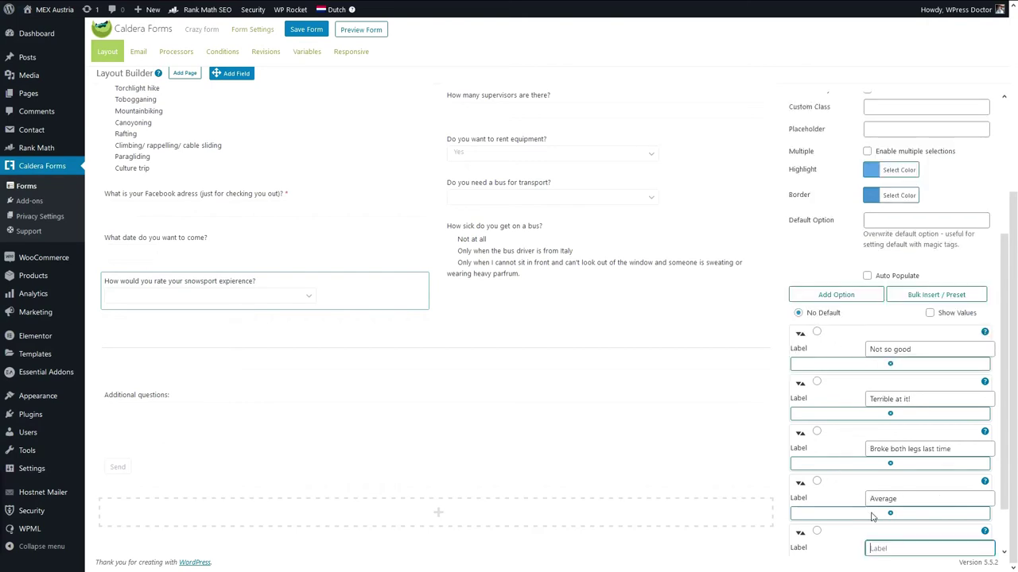
type("I am a expert!")
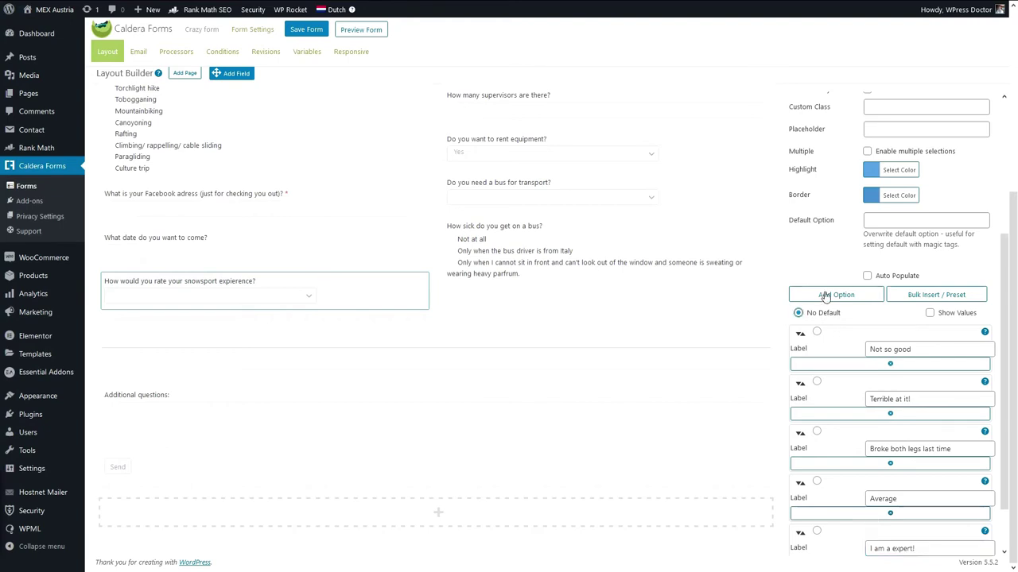
left_click(824, 293)
type("I can ski and just sip on a")
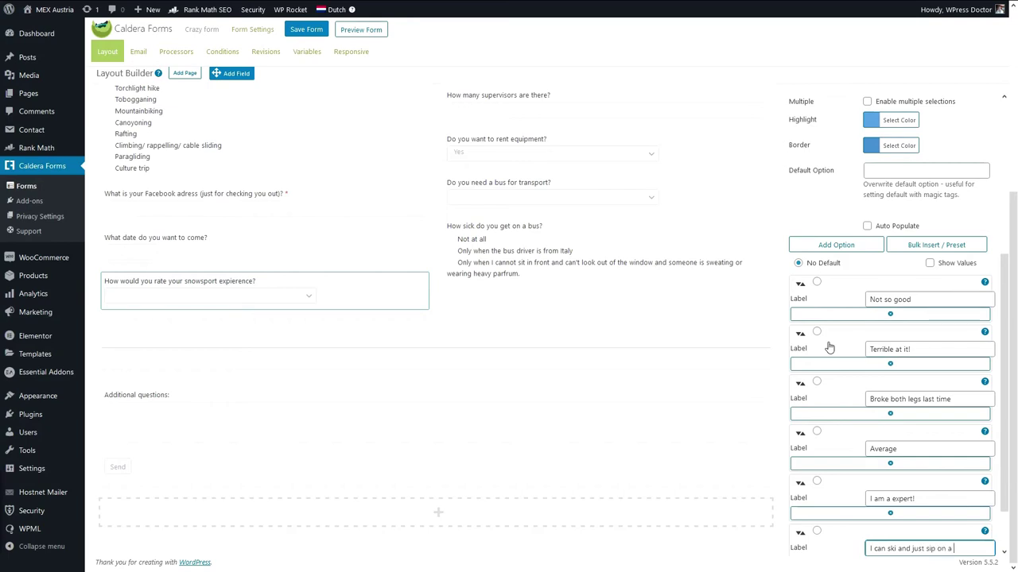
type(" cocktail while going down the bi")
type("ack piste.")
scroll(827, 346, "up", 5)
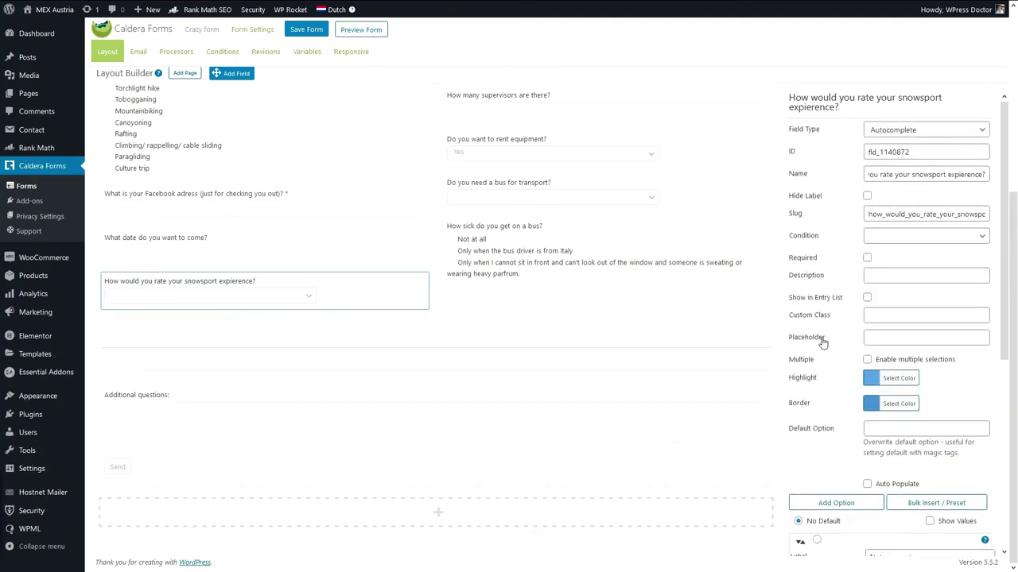
left_click(309, 32)
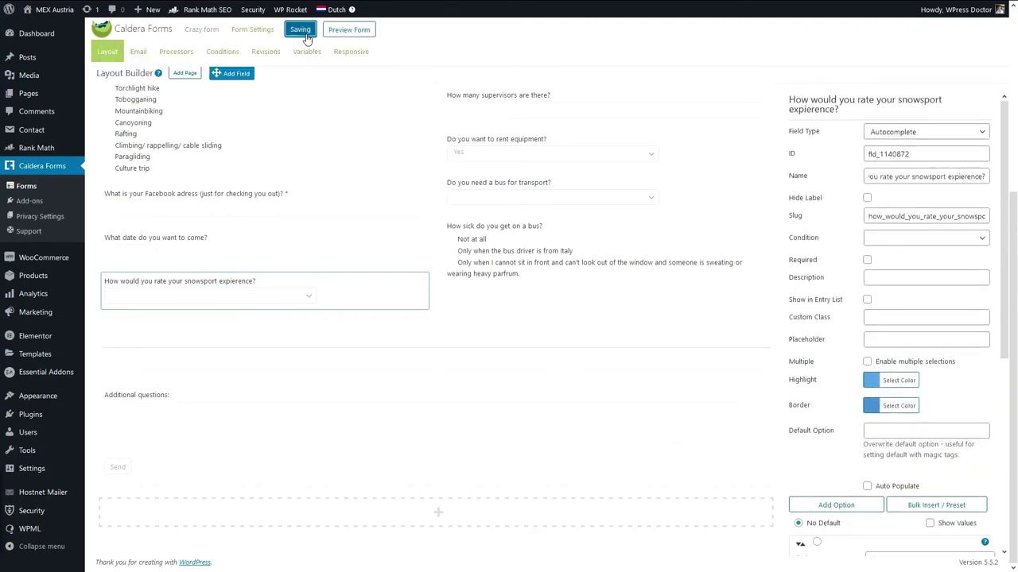
In the preview, search 'cockt' in the snowsport rating list, pick the cocktail answer, and close the list.
left_click(372, 34)
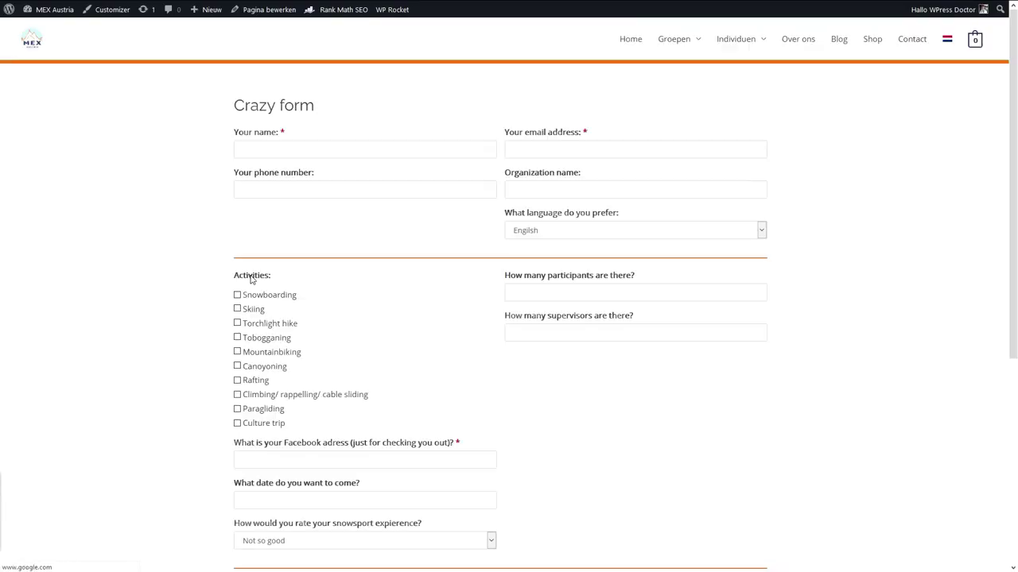
scroll(193, 294, "down", 5)
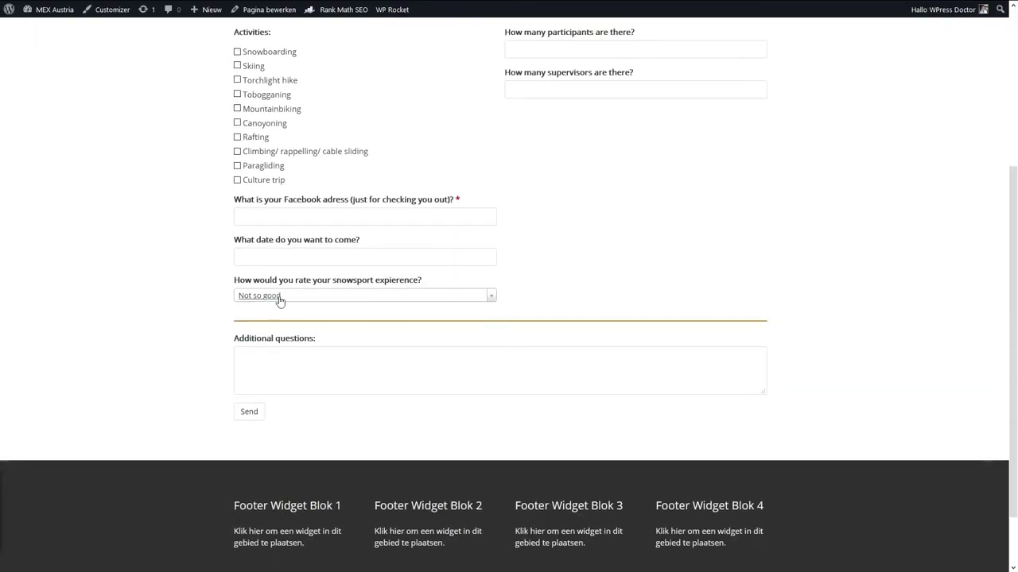
left_click(492, 297)
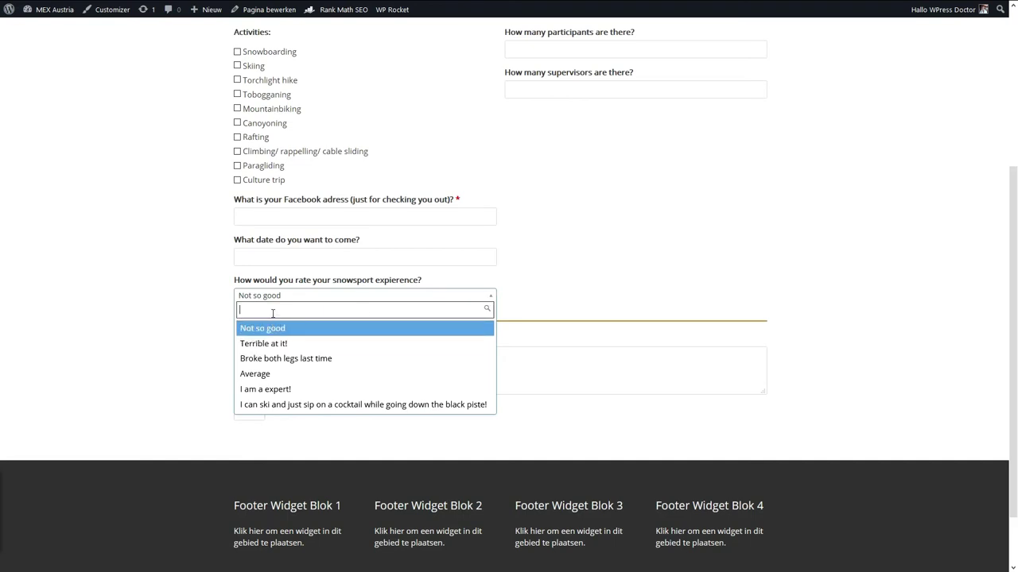
type("cocktail")
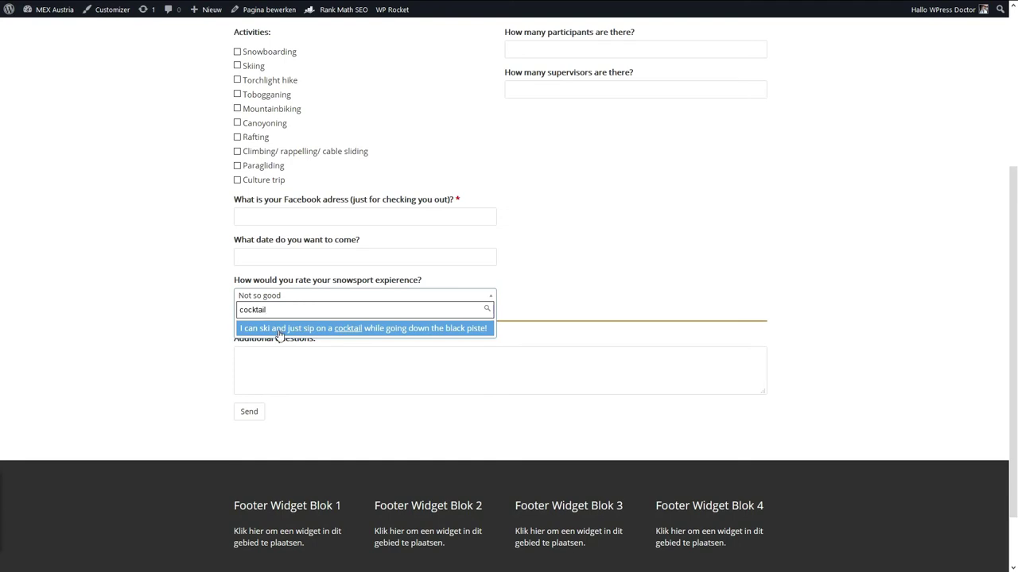
left_click(278, 330)
left_click(488, 297)
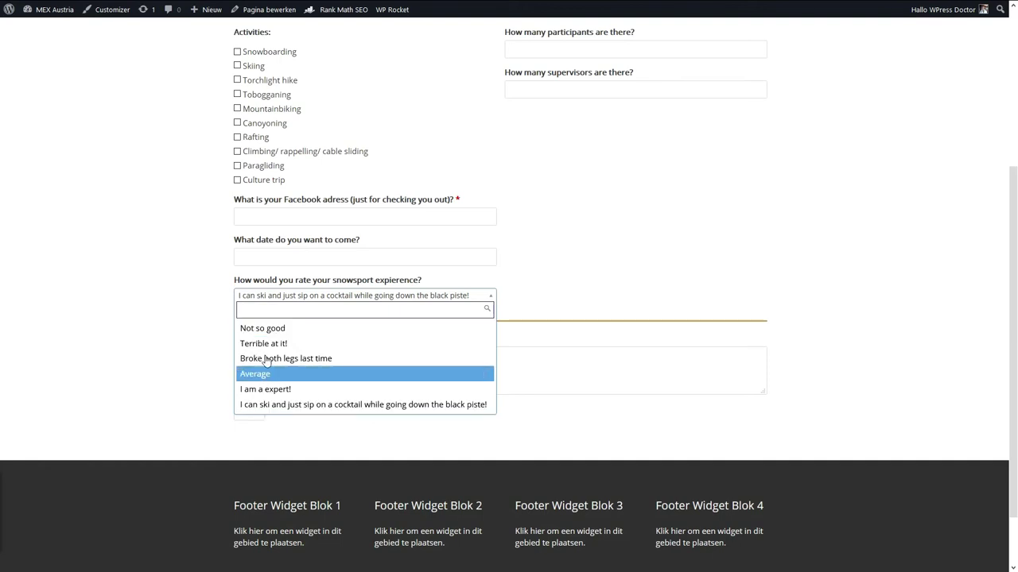
left_click(213, 335)
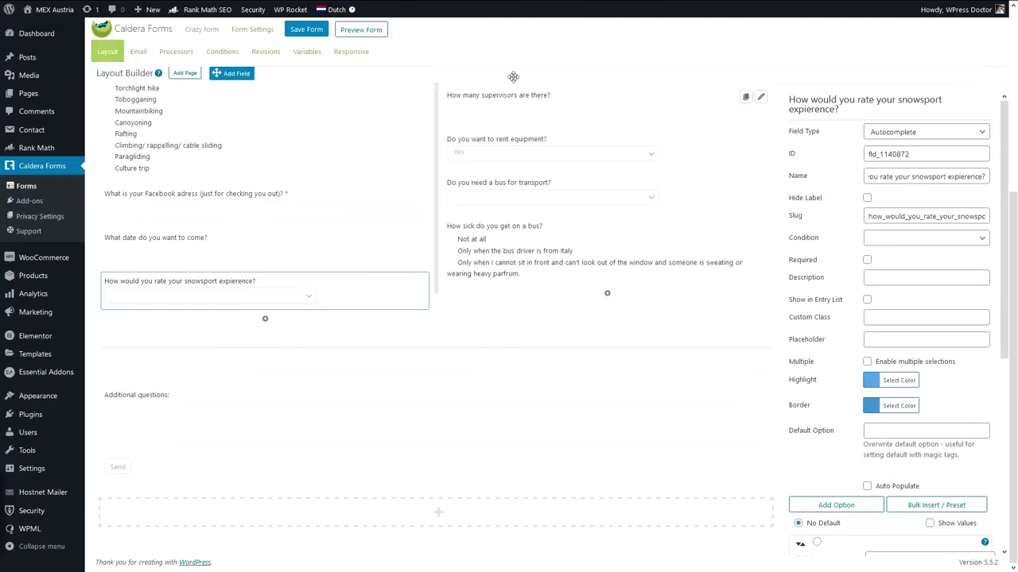
Add a 'Do you like cold?' toggle switch with options No and 'Yes I love it when its freezing my fingers off!'.
left_click_drag(236, 73, 507, 288)
left_click(348, 136)
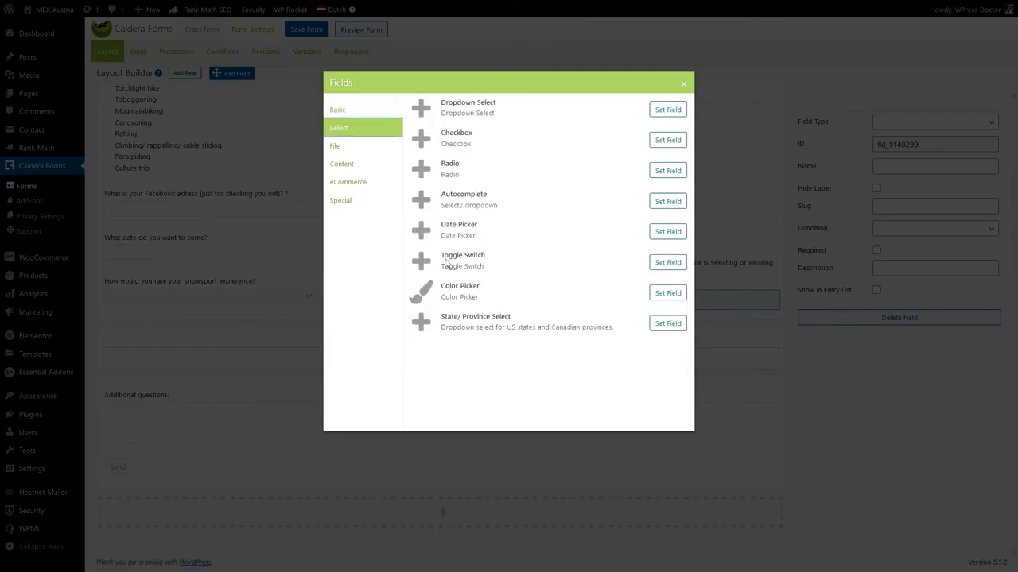
left_click(668, 264)
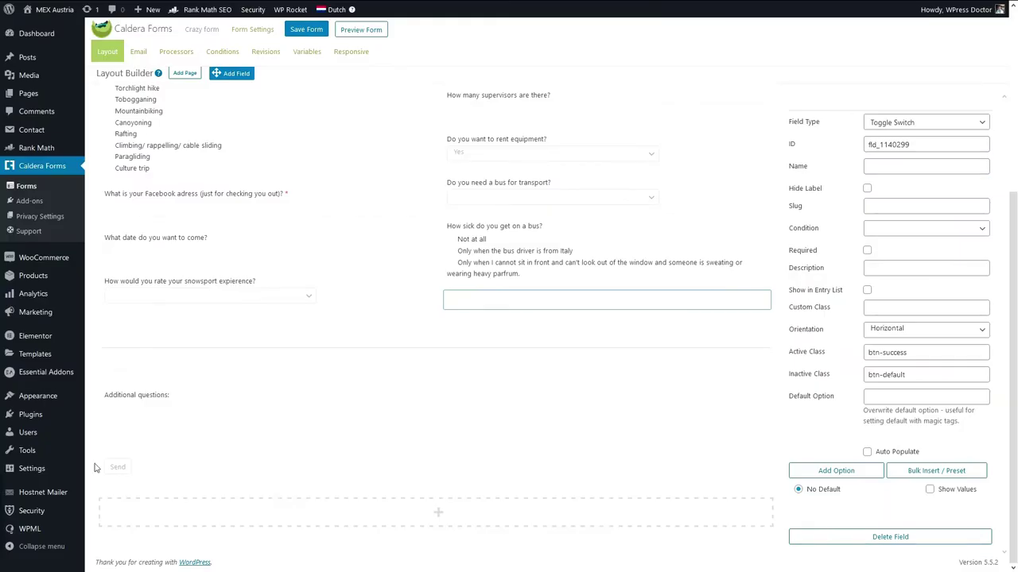
left_click(904, 168)
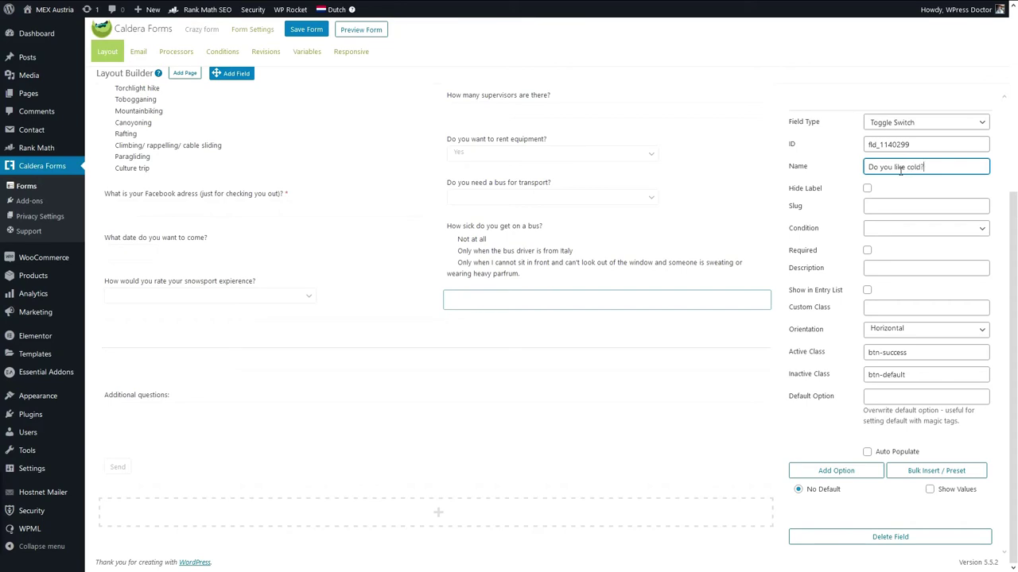
left_click(837, 471)
left_click(903, 525)
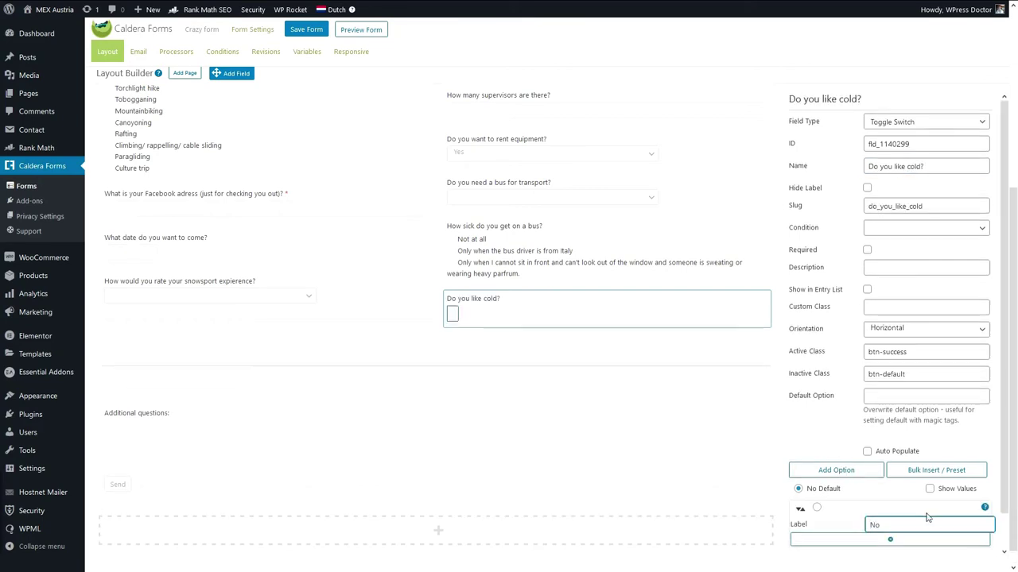
scroll(926, 517, "down", 1)
left_click(845, 437)
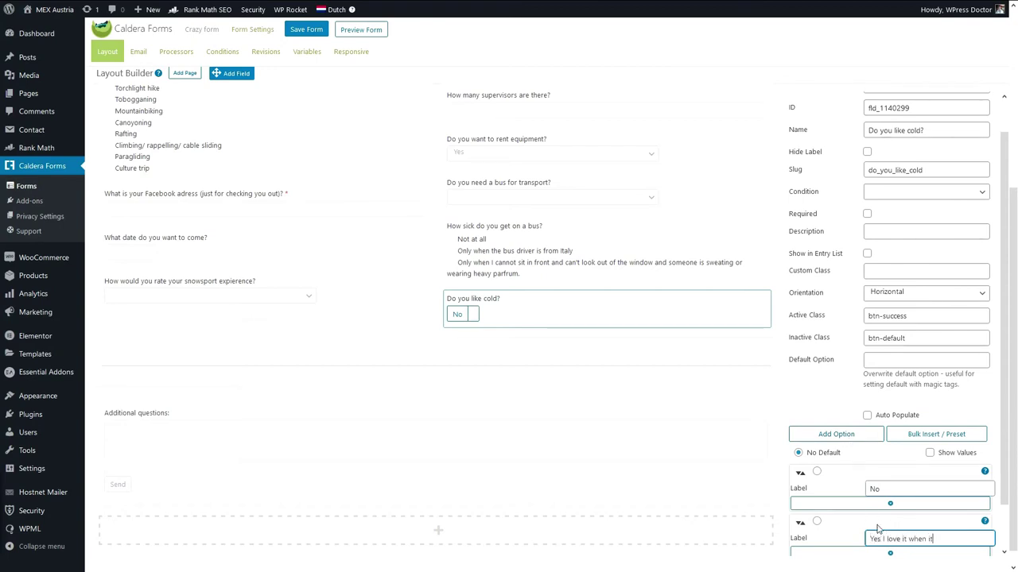
type("Yes I love it when its freezing my fingers off!")
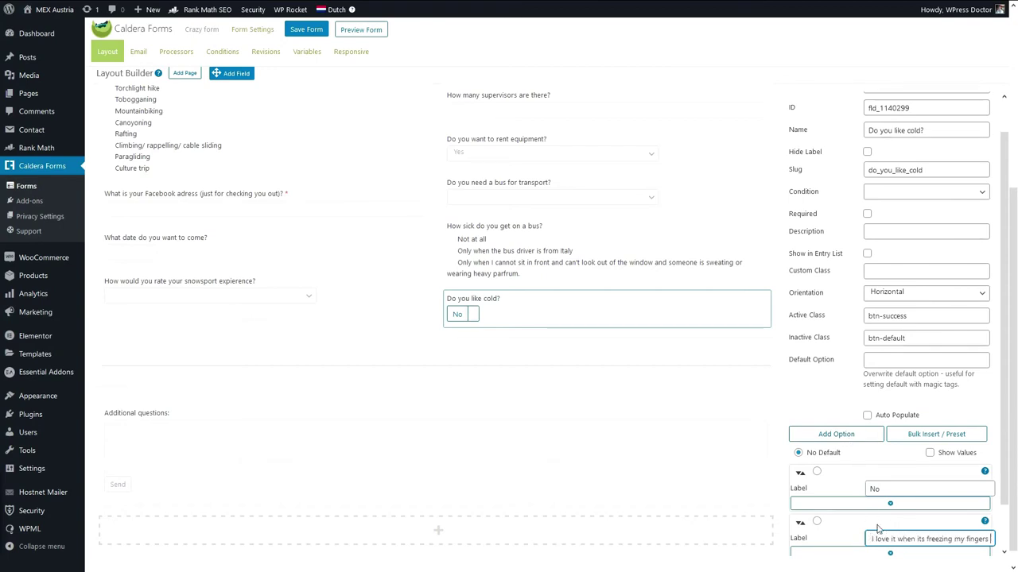
key("Return")
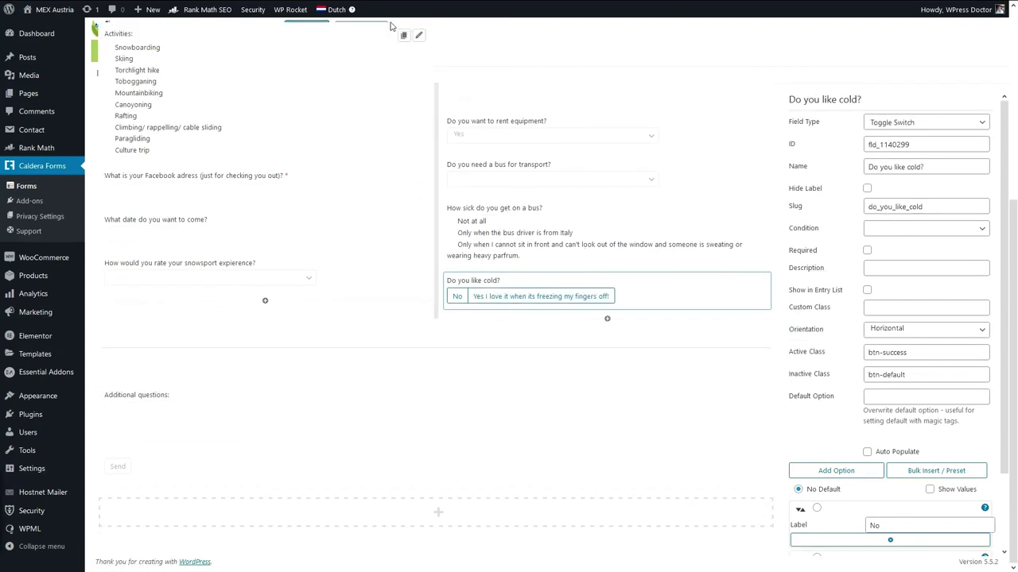
left_click(381, 30)
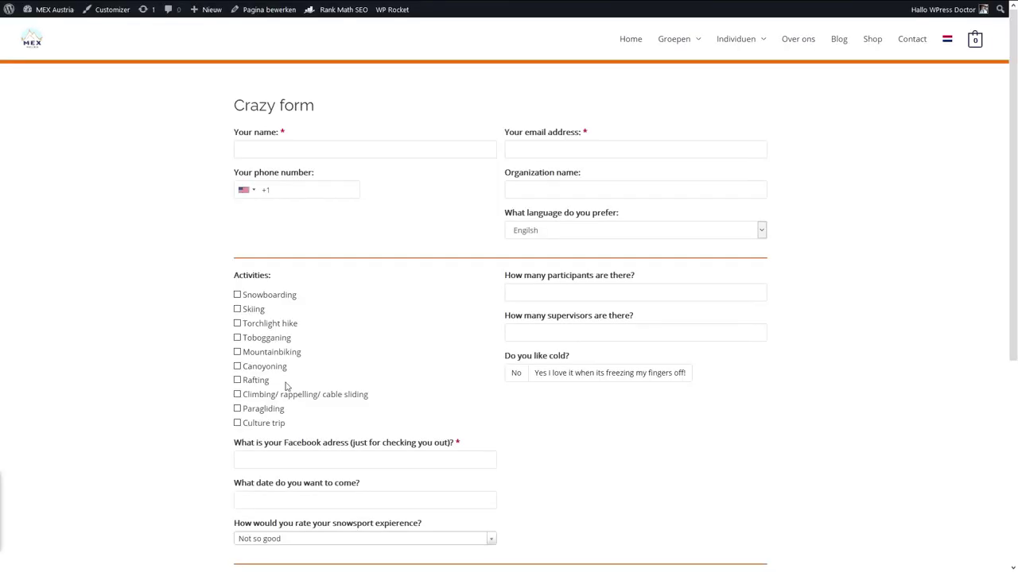
left_click(556, 374)
left_click(516, 375)
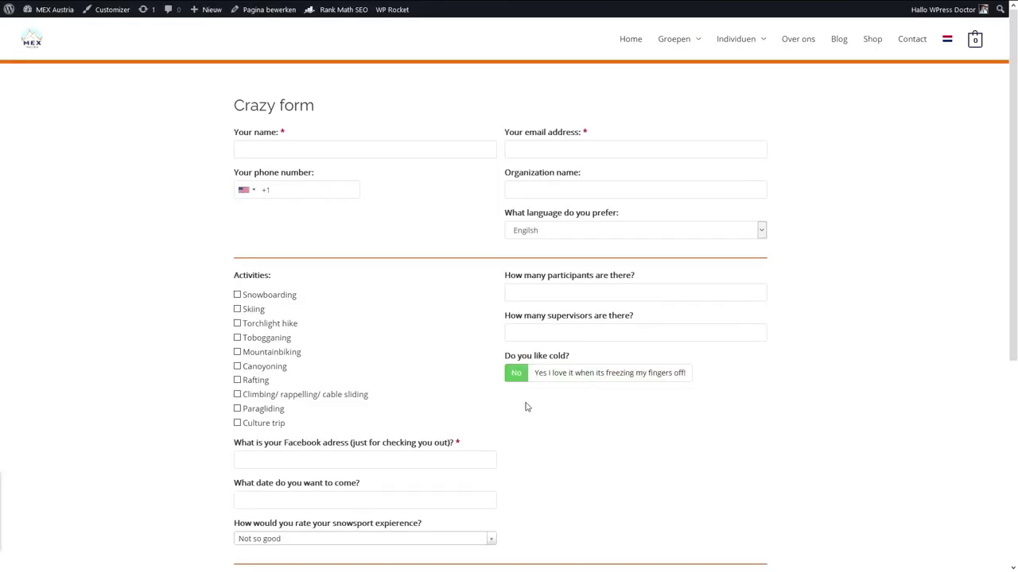
left_click(557, 375)
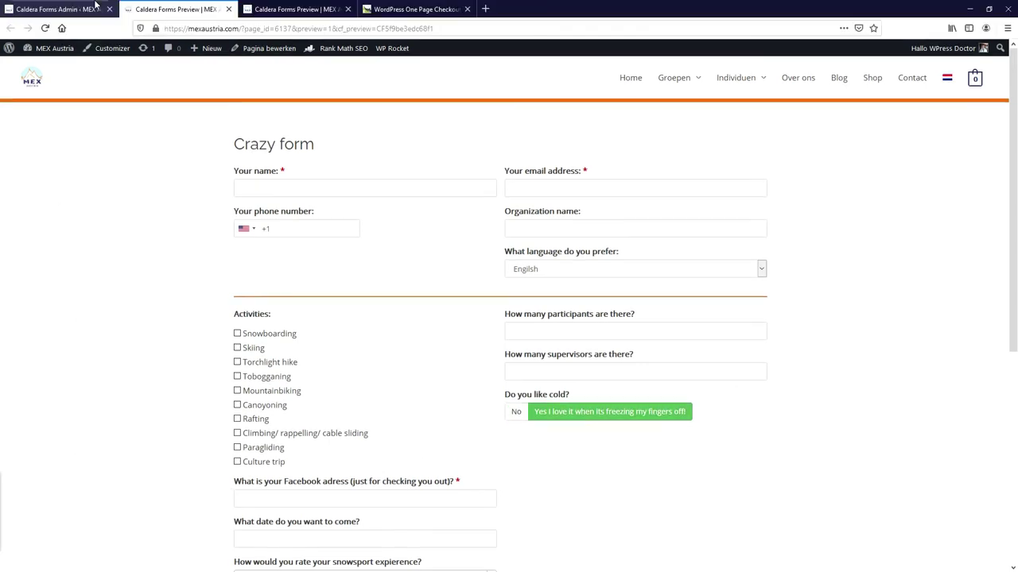
left_click(59, 11)
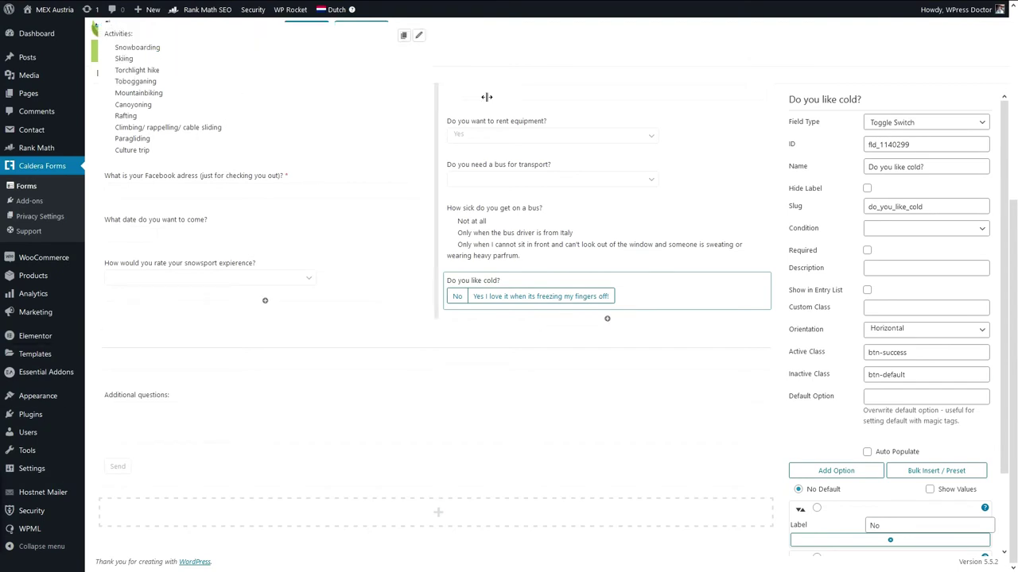
Add an HTML field with the equipment offer ending 'only $4000,- per day if you sign up TODAY!'.
left_click(558, 315)
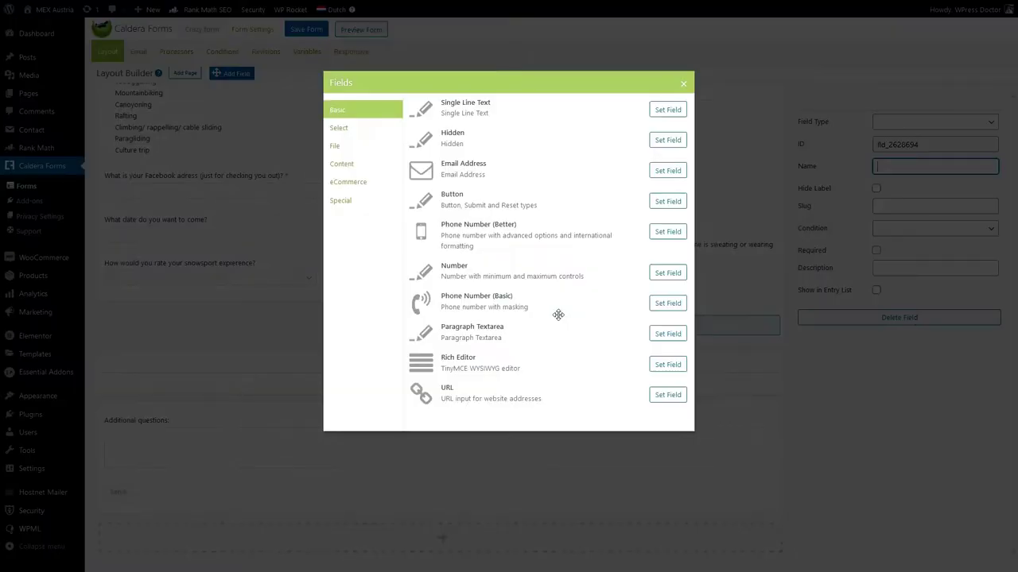
left_click(253, 148)
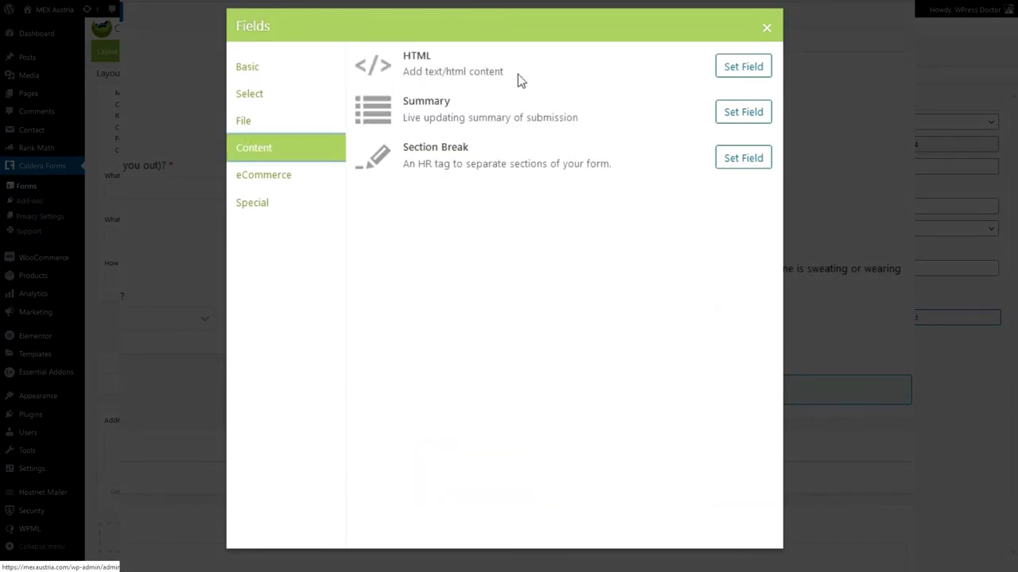
left_click(743, 69)
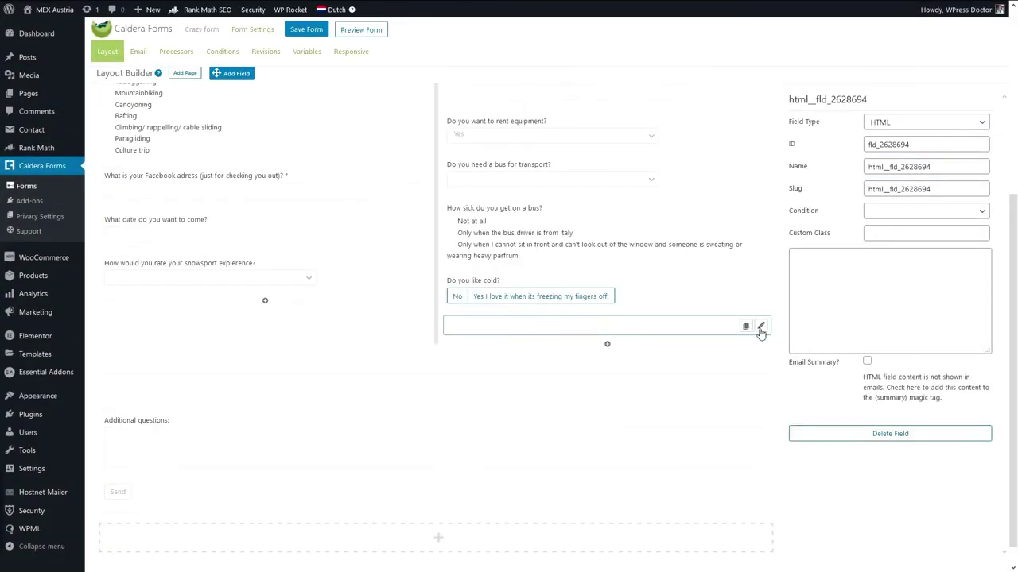
left_click(870, 313)
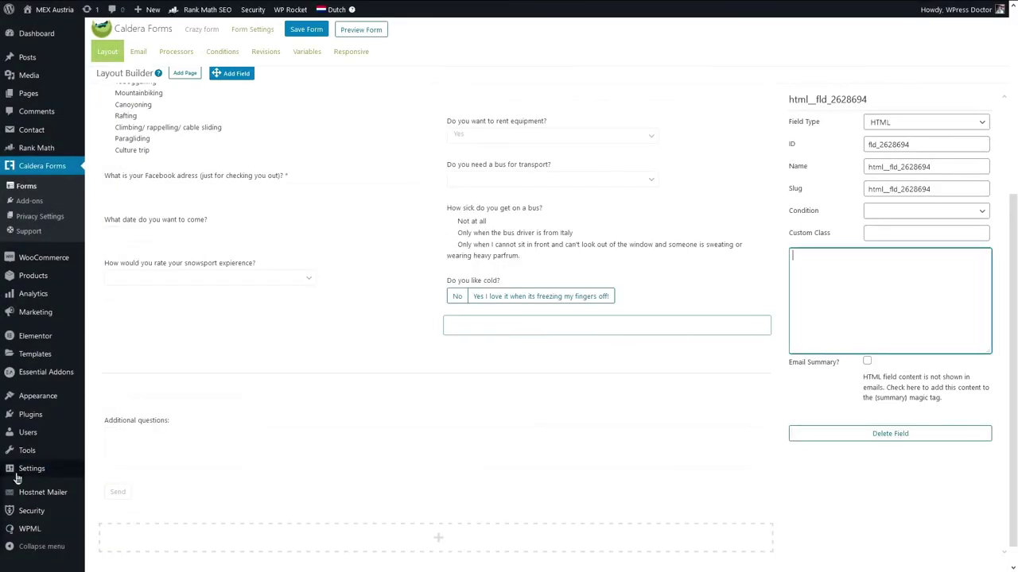
type("No pr")
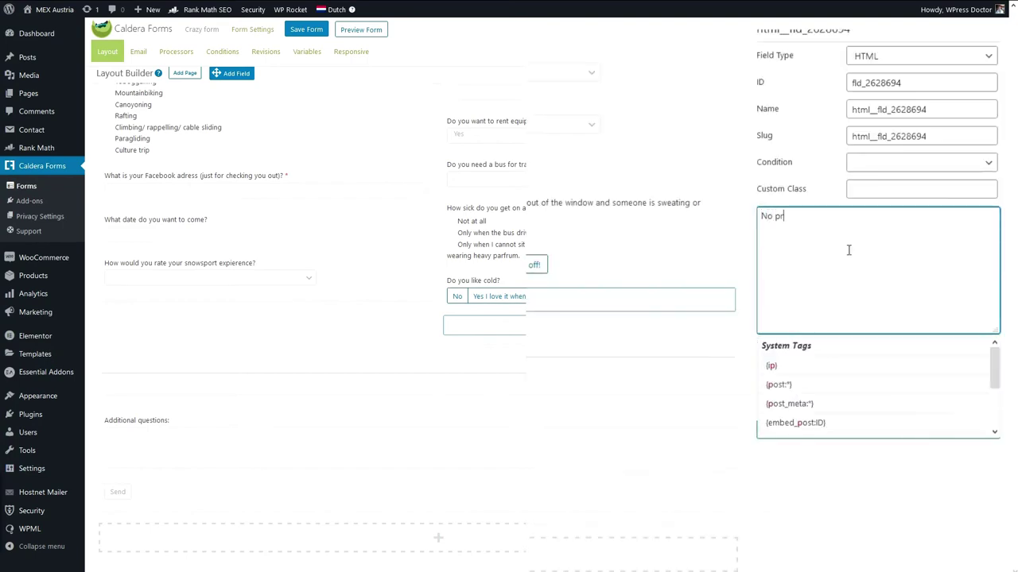
type("oblem at all, we ")
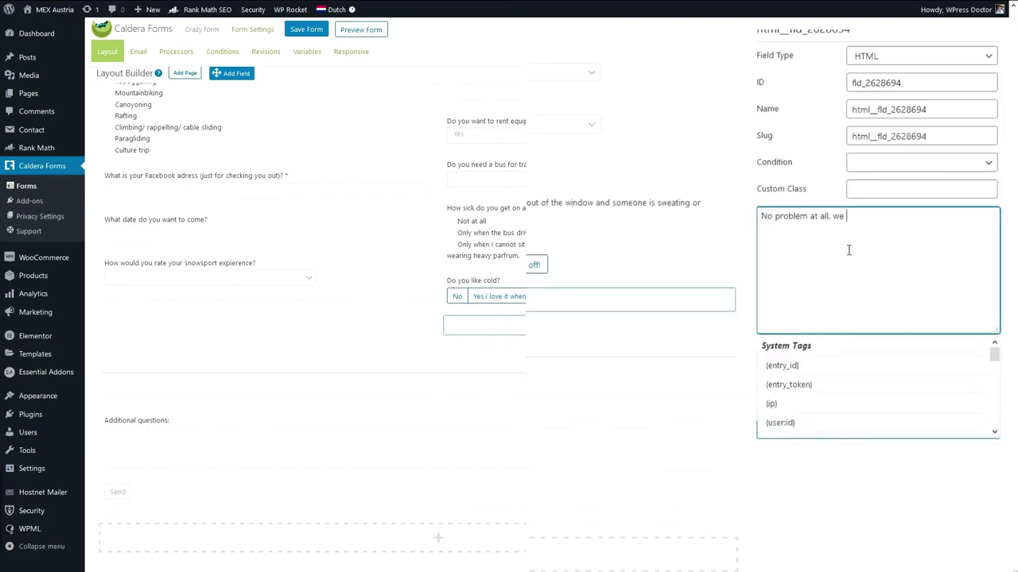
type("have the rig")
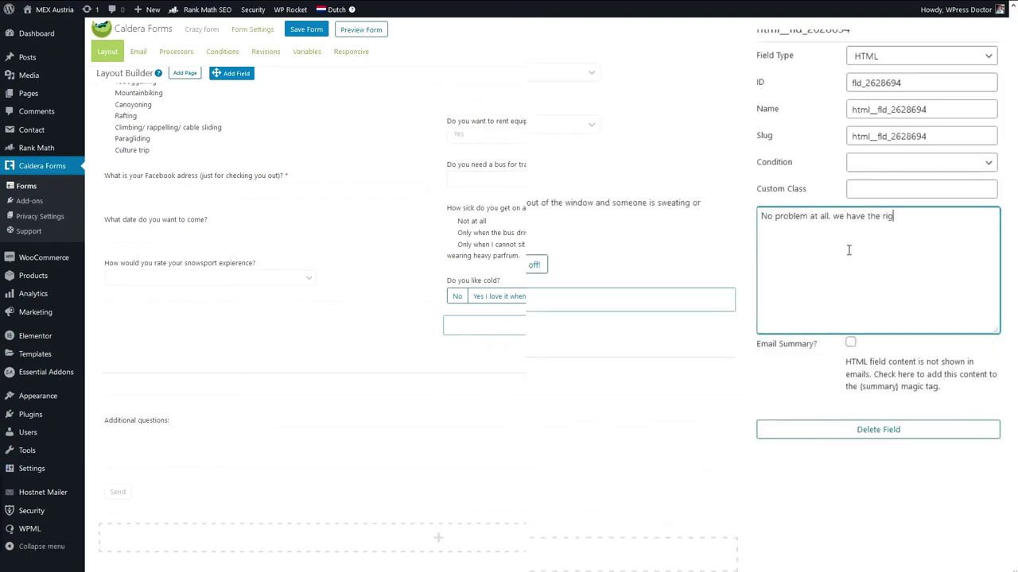
type("ht equipment for your stay right here for only")
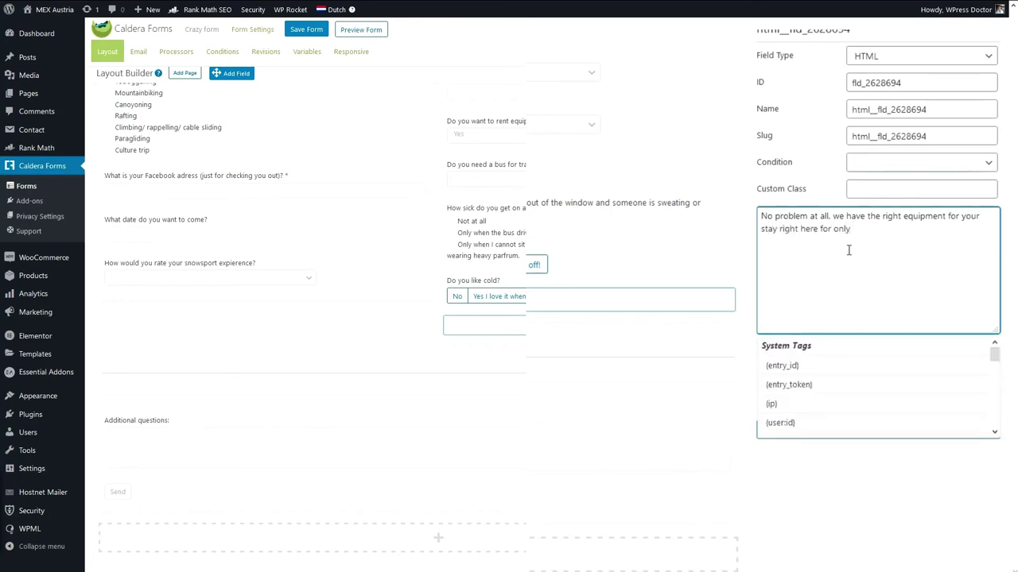
type(" %")
key("BackSpace")
type("$")
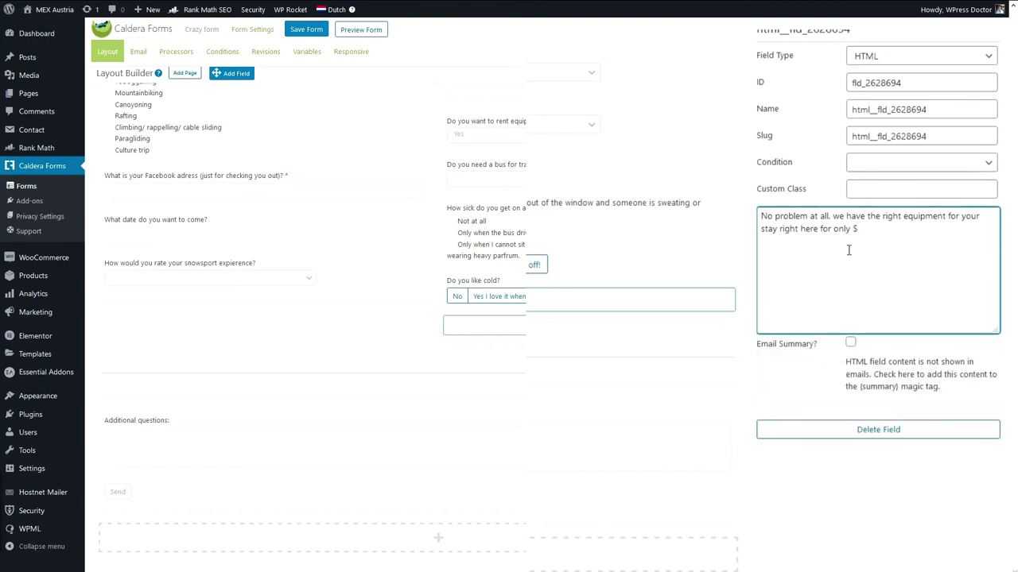
type("4000,- per day if you sign up TODAY!")
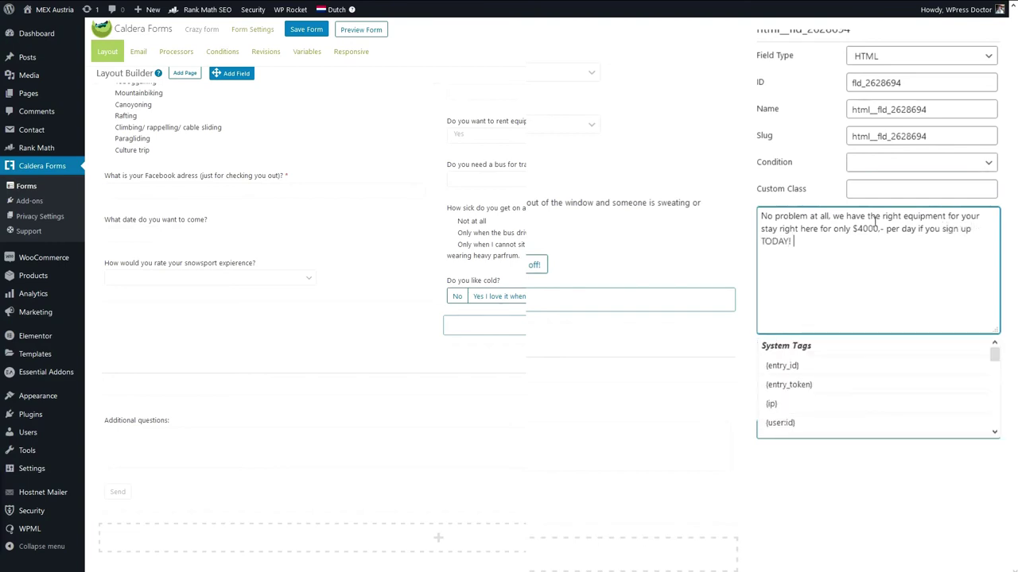
left_click(915, 559)
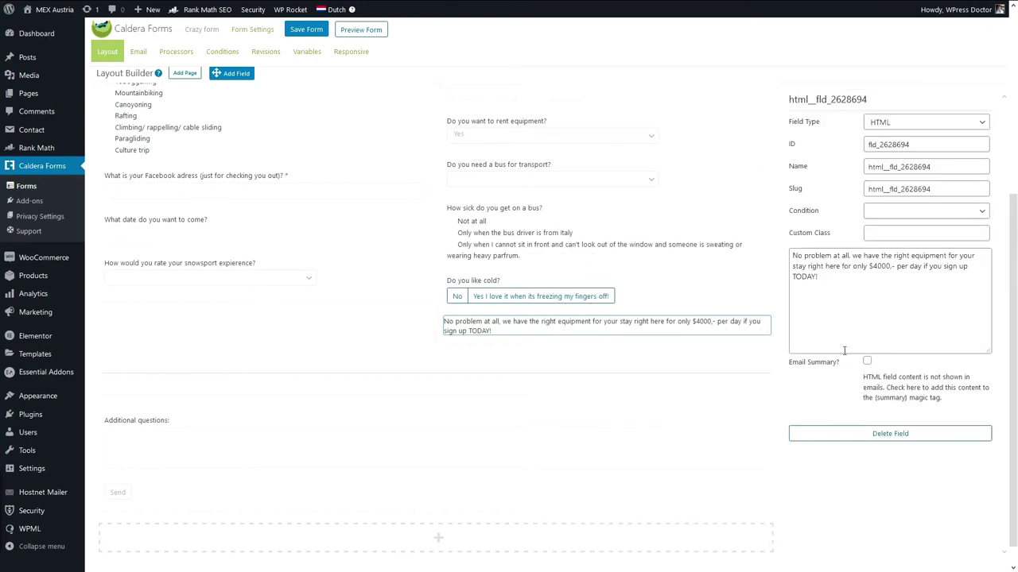
Duplicate the HTML offer block, change its text to 'Great! Than you are at the right place!' and save.
left_click(746, 325)
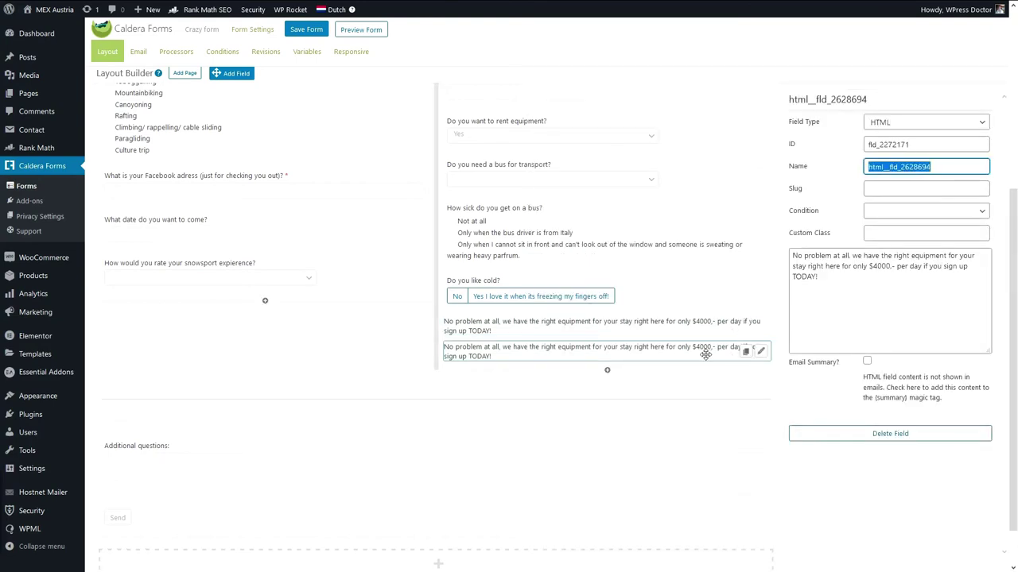
triple_click(826, 291)
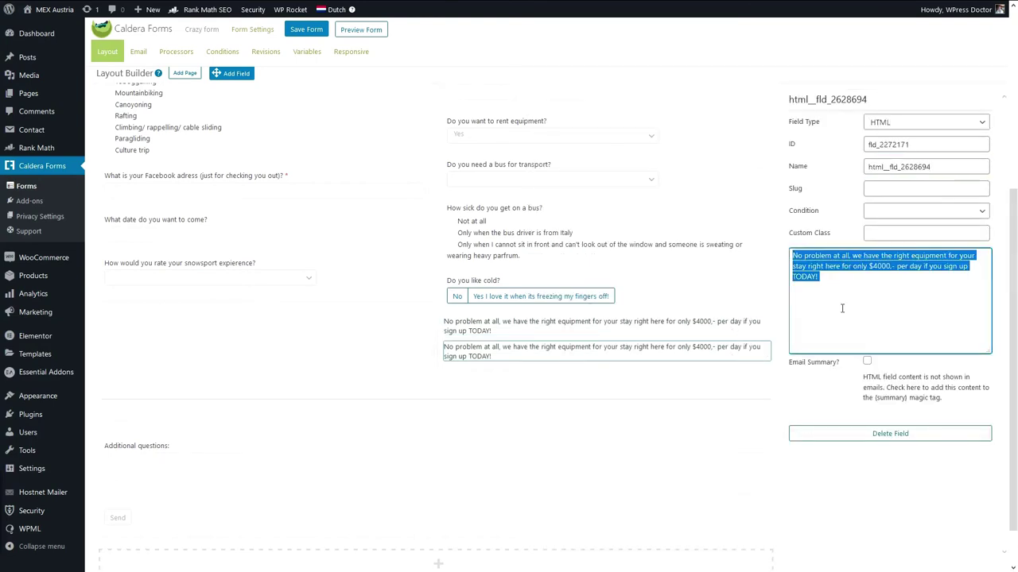
type("Great")
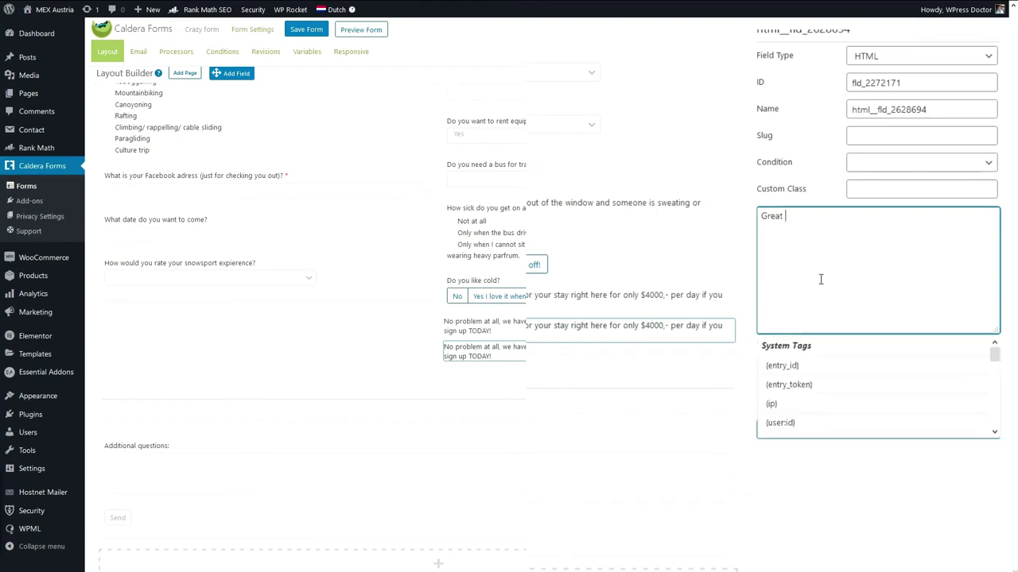
type("! Than you are at the right place!")
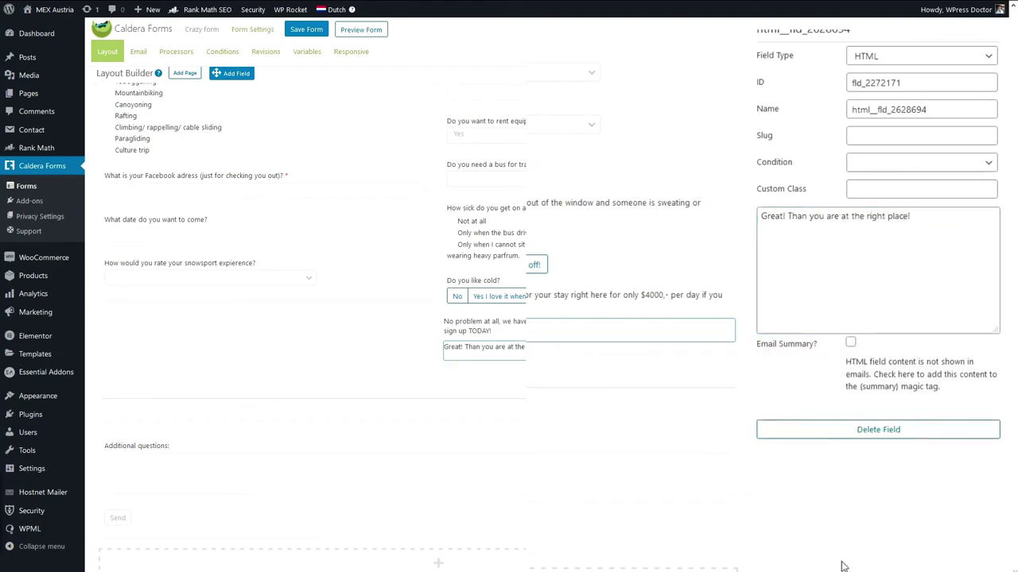
left_click(306, 68)
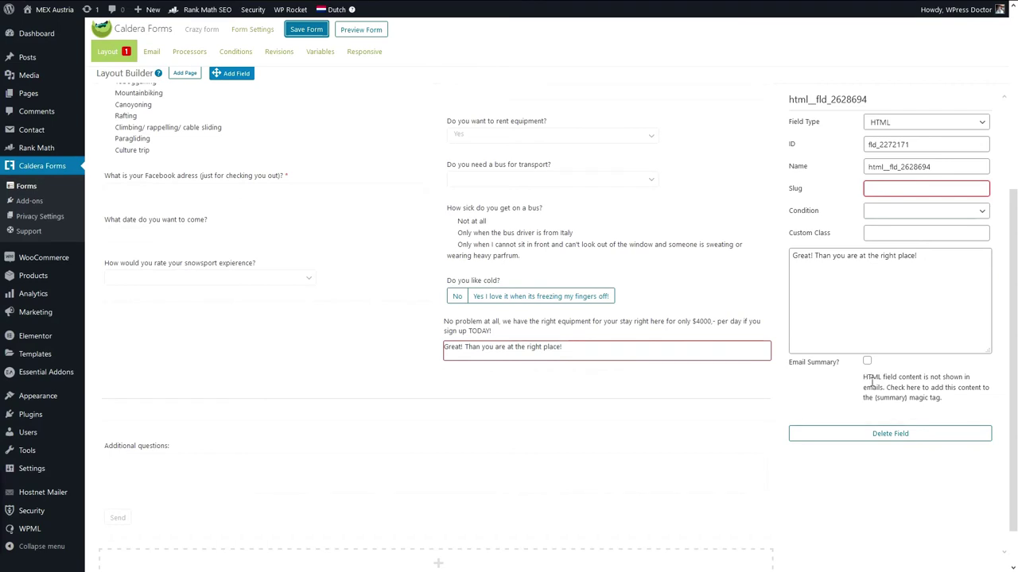
Copy the new HTML field's name into its empty Slug box and save the form.
left_click(953, 165)
double_click(873, 111)
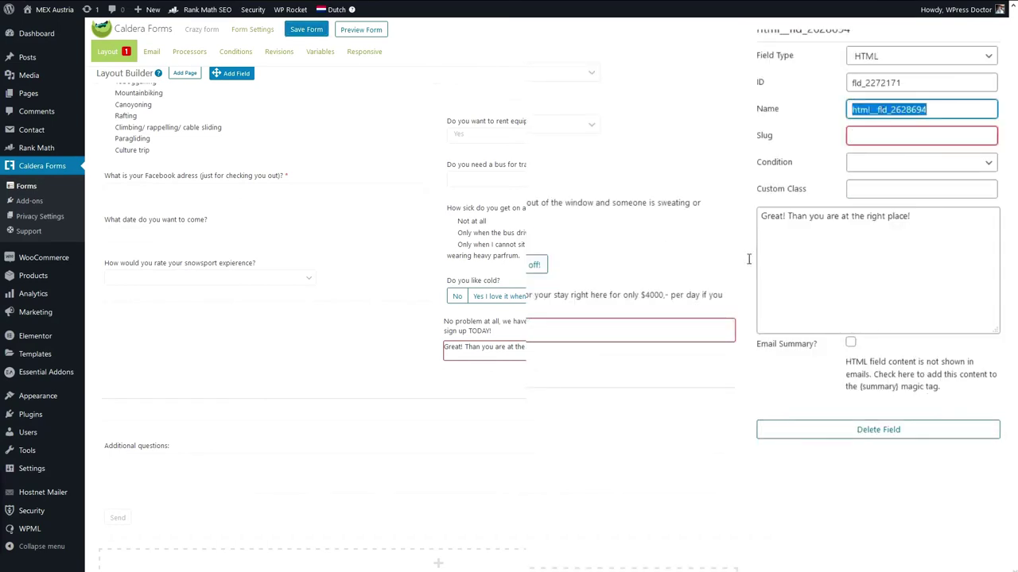
left_click(926, 115)
left_click_drag(927, 110, 838, 112)
key("ctrl+c")
left_click(881, 135)
key("ctrl+v")
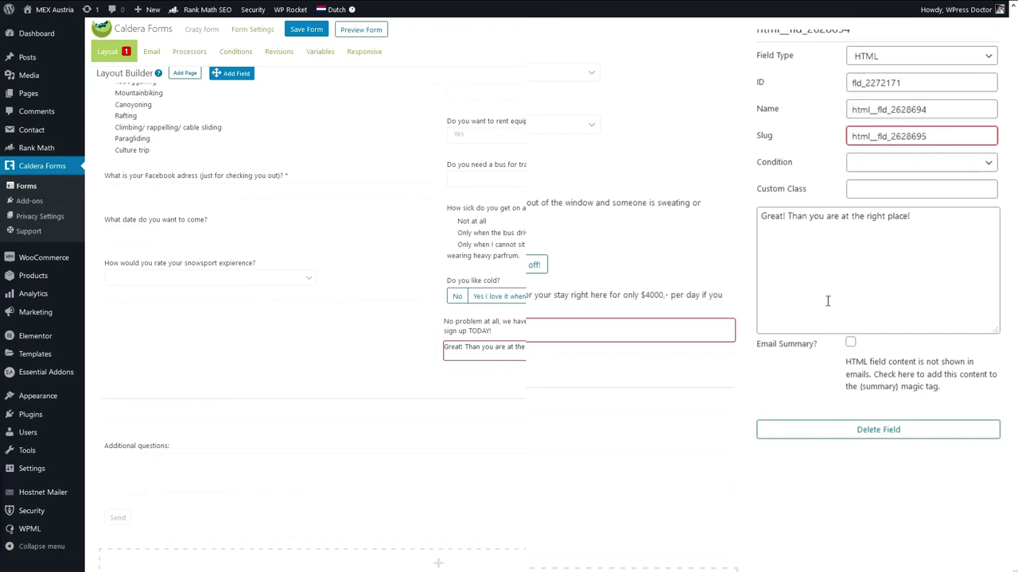
left_click(306, 29)
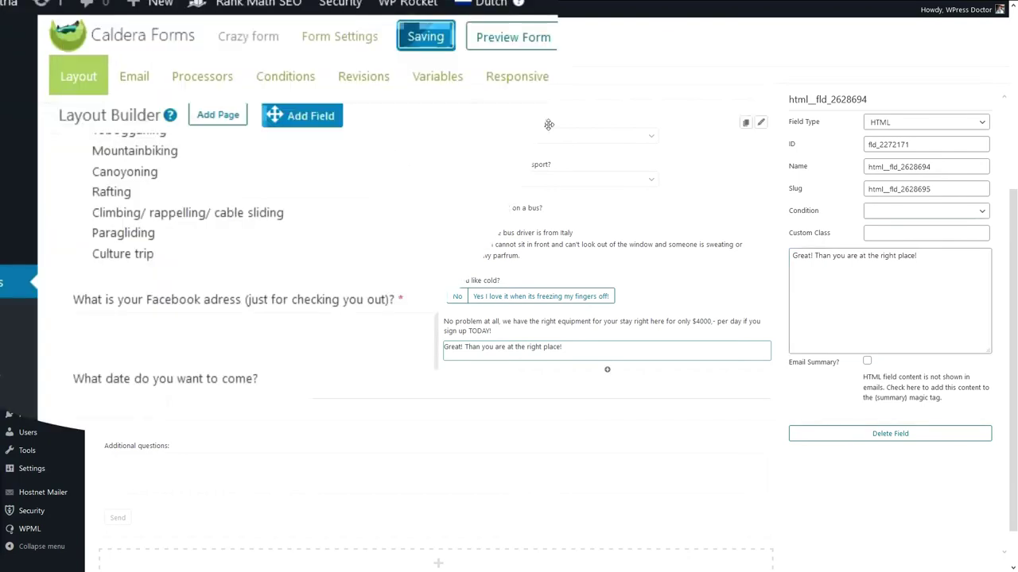
Add a 'Do you like cold?' condition showing the first HTML field when the answer is No, and save.
left_click(290, 84)
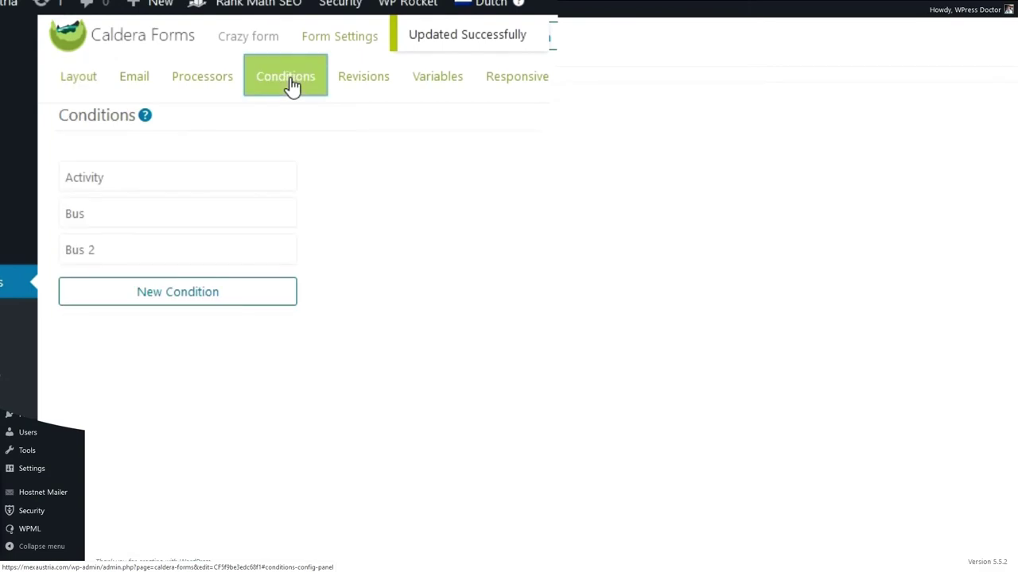
left_click(181, 295)
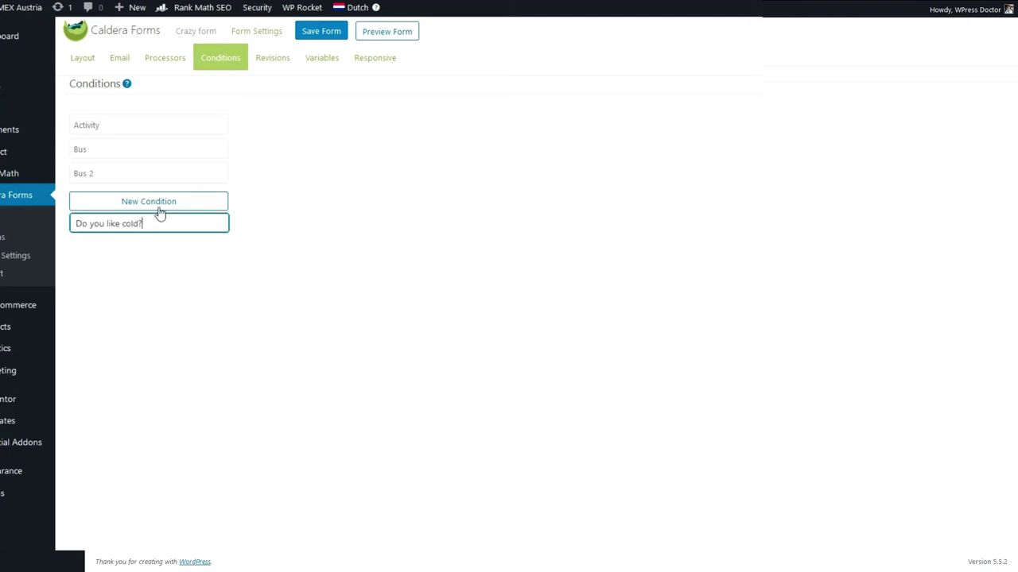
key("Return")
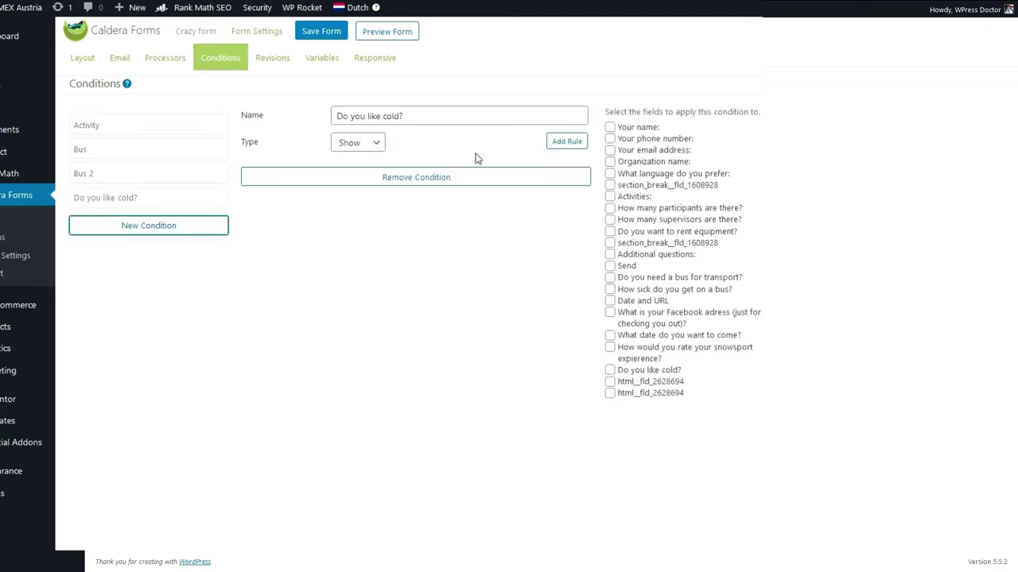
left_click(563, 146)
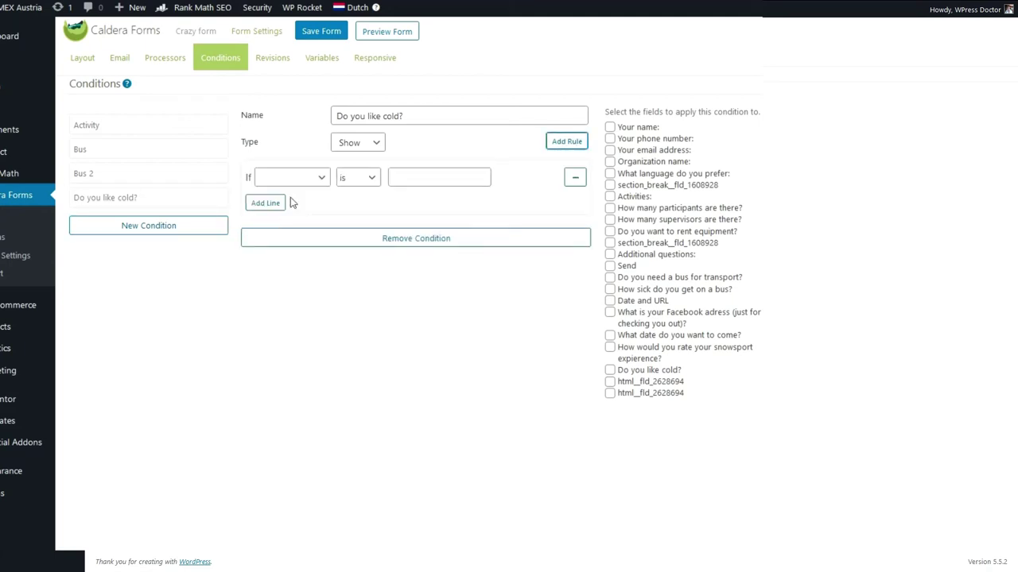
left_click(291, 176)
scroll(359, 414, "down", 1)
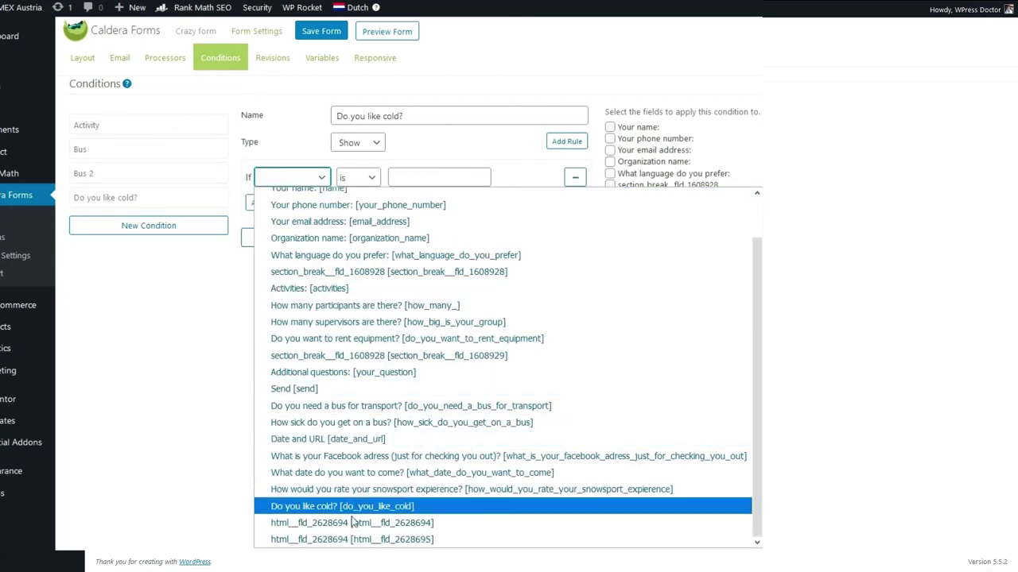
left_click(354, 506)
left_click(411, 181)
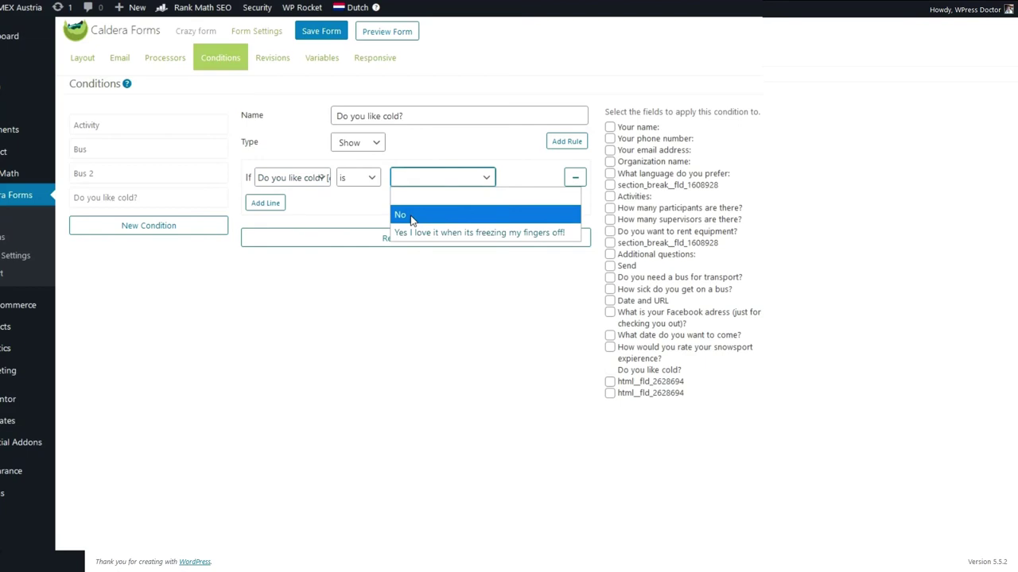
left_click(411, 216)
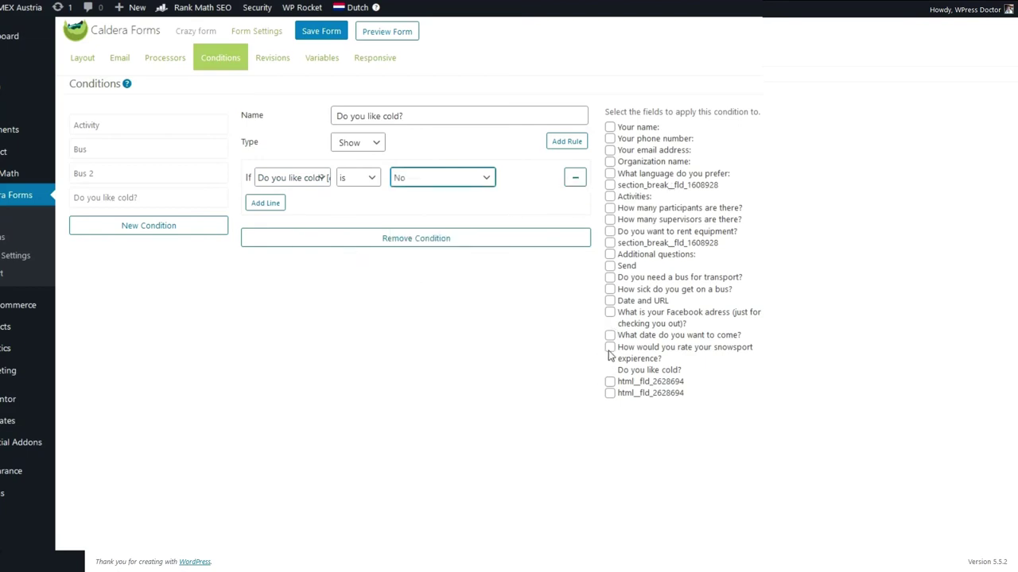
left_click(609, 382)
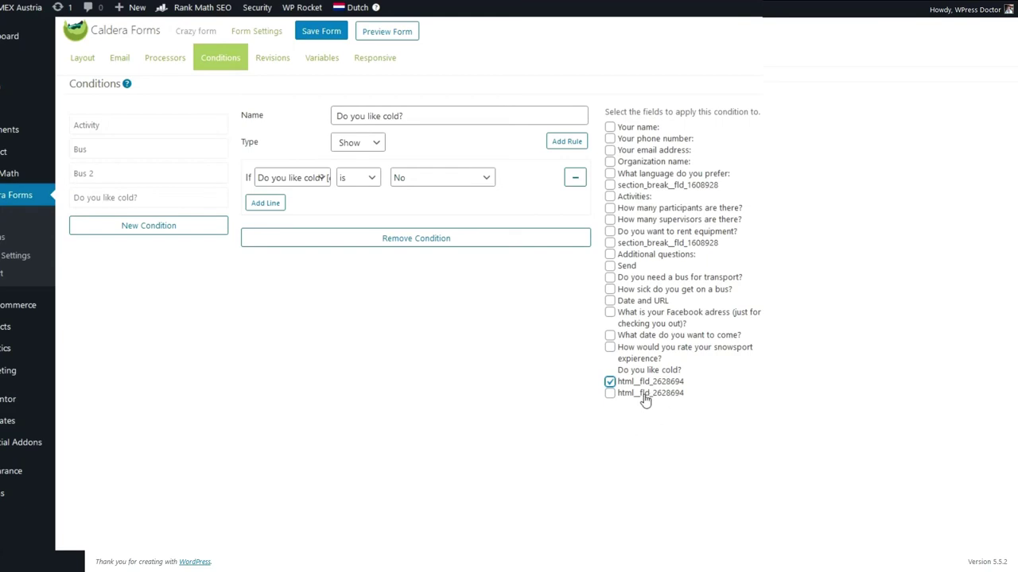
key("ctrl+s")
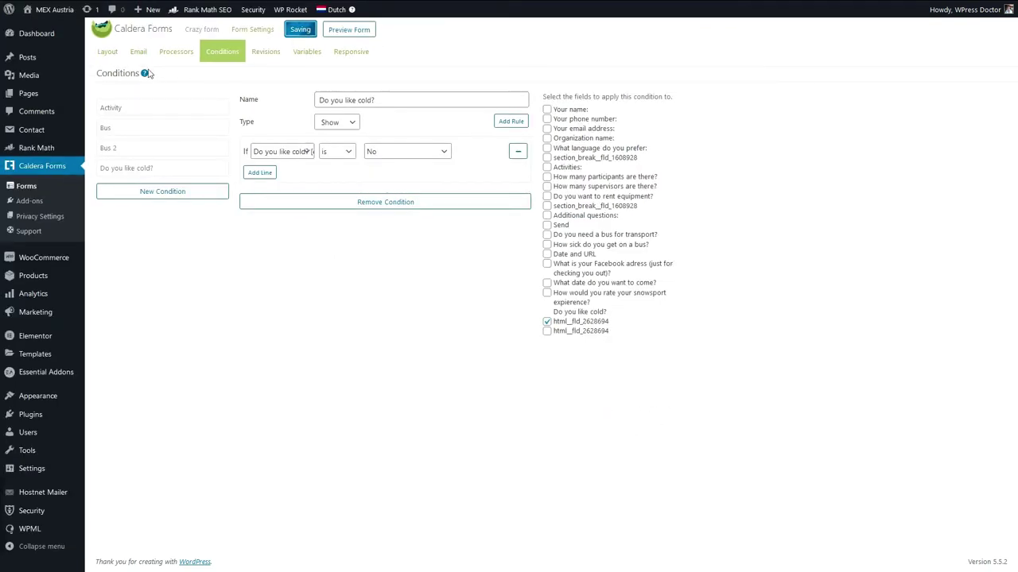
left_click(107, 52)
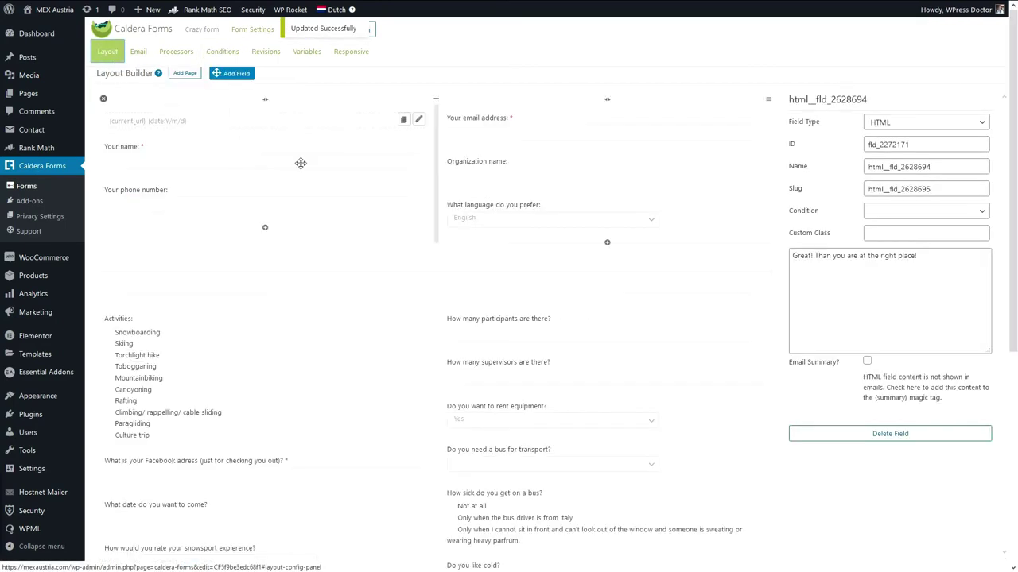
Rename the two message fields 'No problem HTML field' and 'Great! HTML field', then save the form.
scroll(570, 410, "down", 1)
scroll(569, 410, "down", 1)
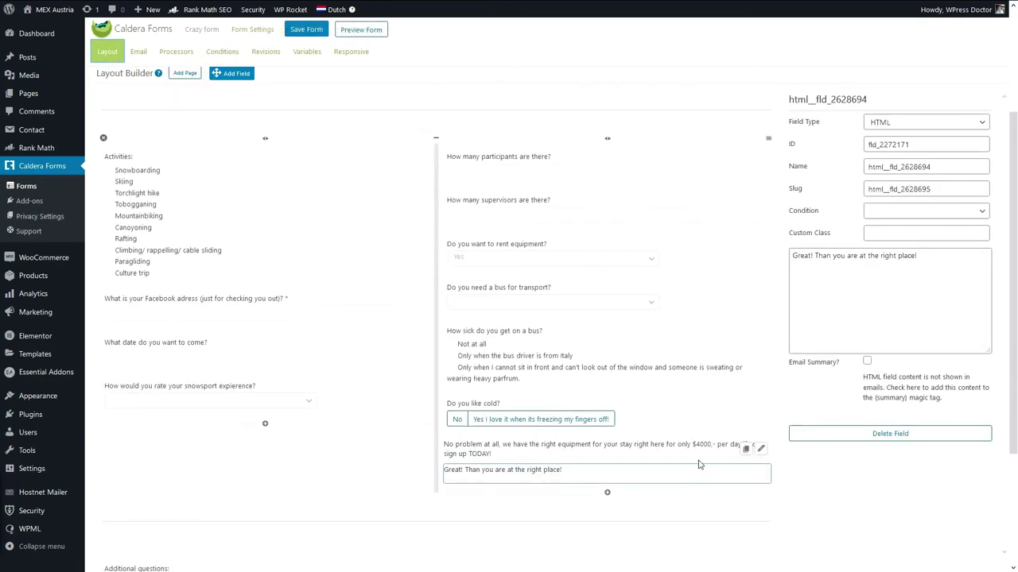
left_click(691, 445)
double_click(922, 166)
type("No problem HTML field")
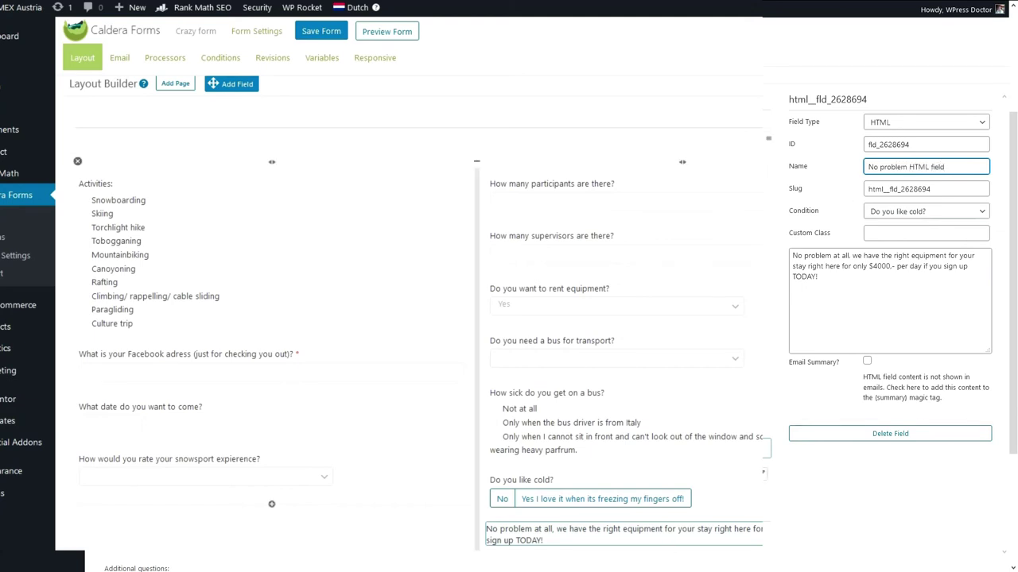
left_click(766, 474)
left_click_drag(938, 166, 834, 175)
type("Great!")
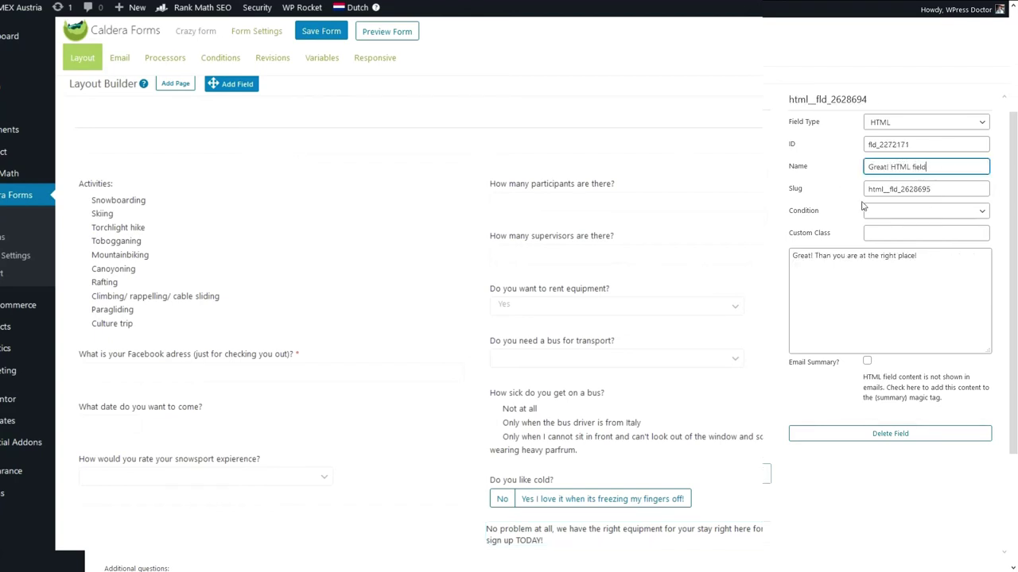
left_click(318, 31)
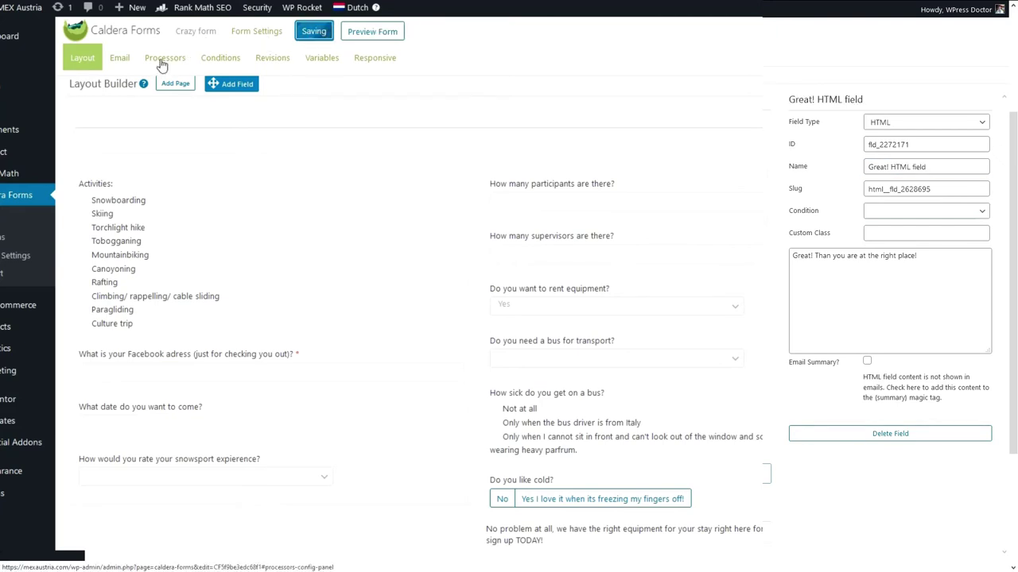
left_click(222, 63)
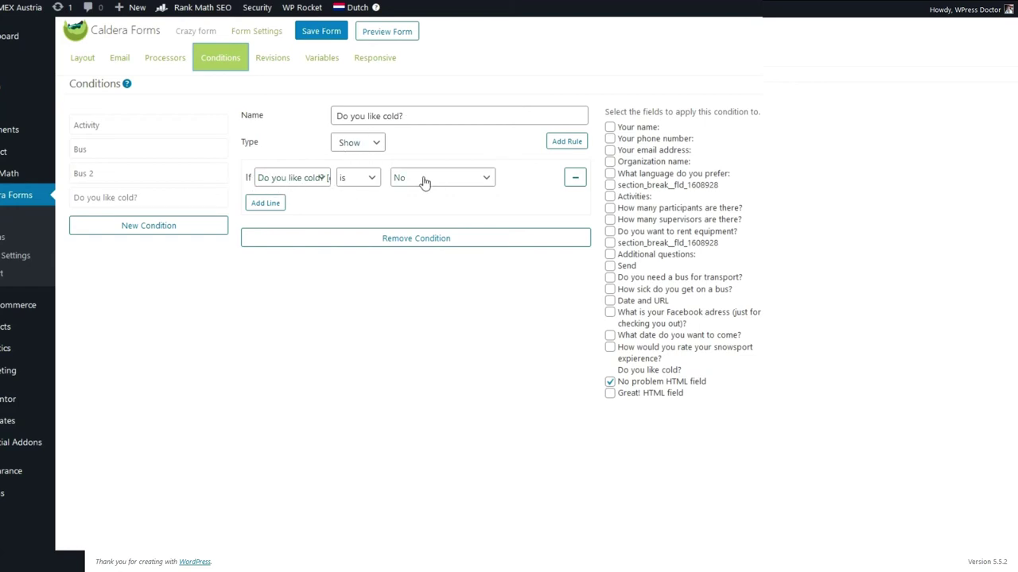
Save the form and create a new condition named 'Do you like cold? yes'.
key("ctrl+s")
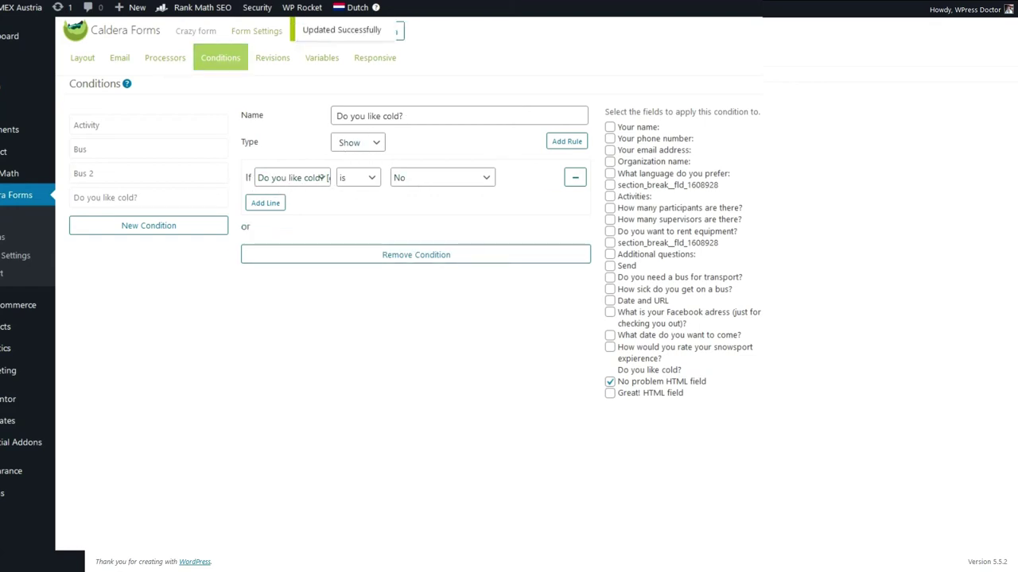
left_click(130, 231)
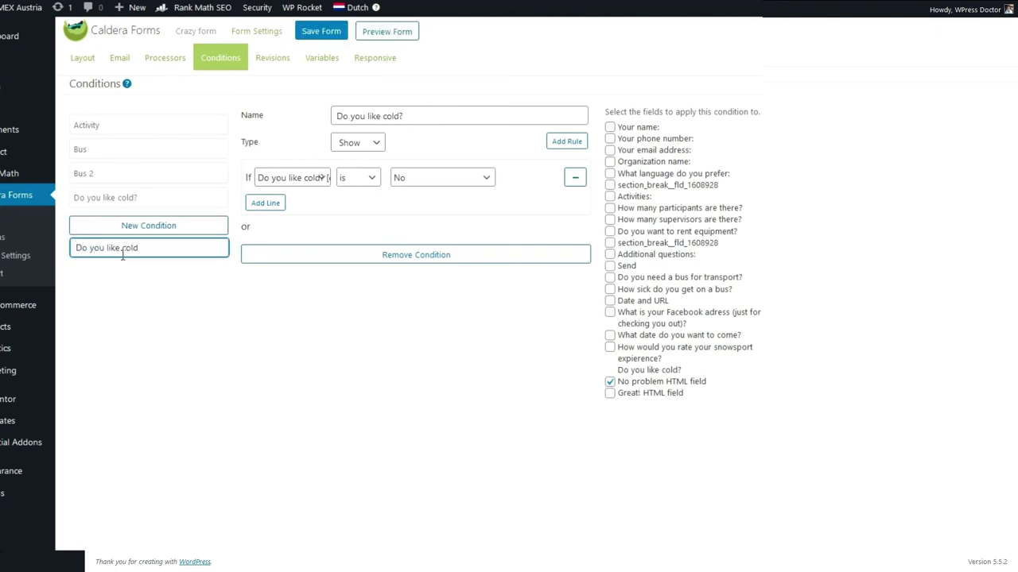
type("es")
key("Return")
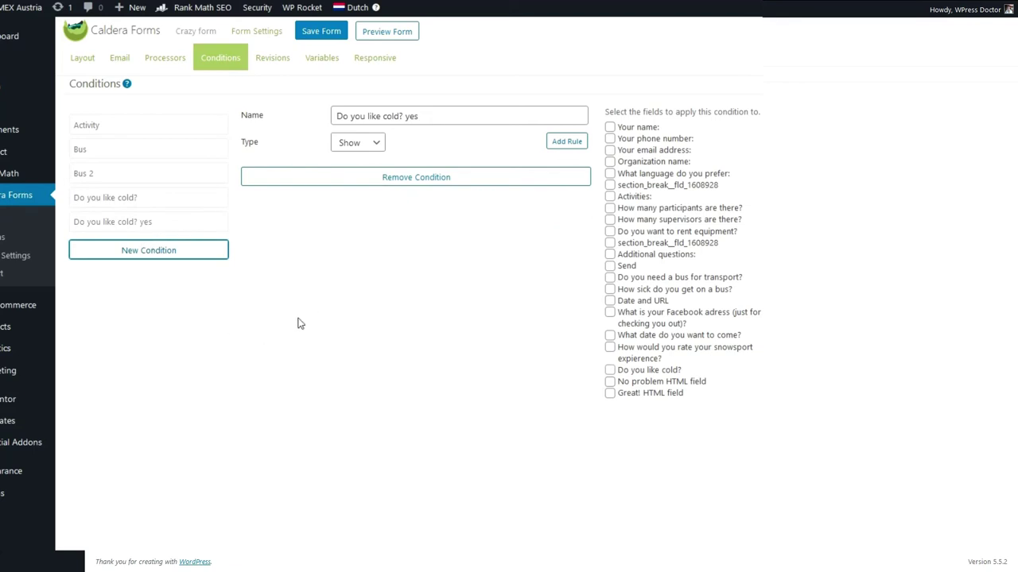
Add a rule showing the Great! HTML field when Do you like cold? is Yes, then save and preview.
left_click(563, 143)
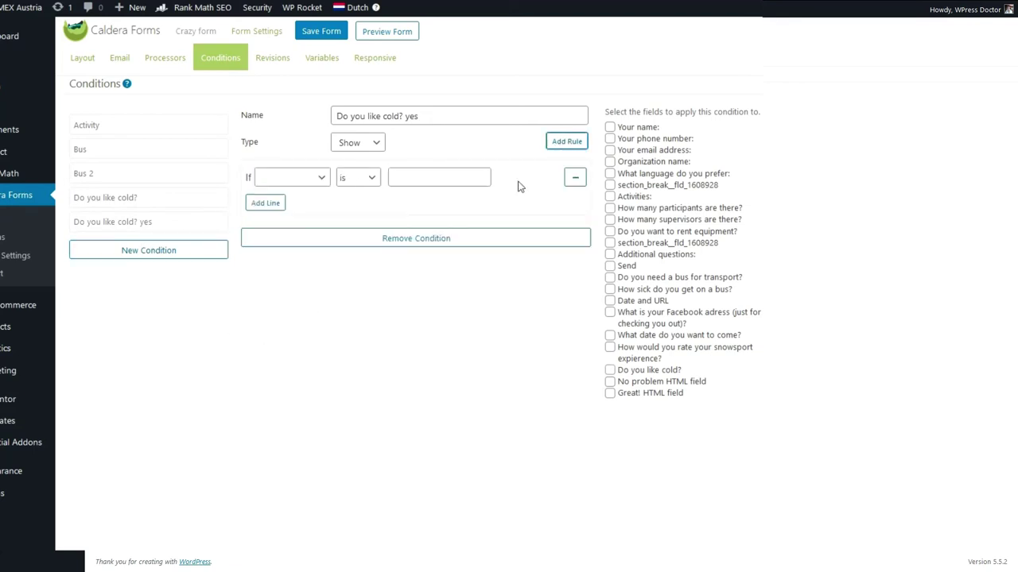
left_click(286, 178)
scroll(329, 502, "down", 1)
left_click(326, 506)
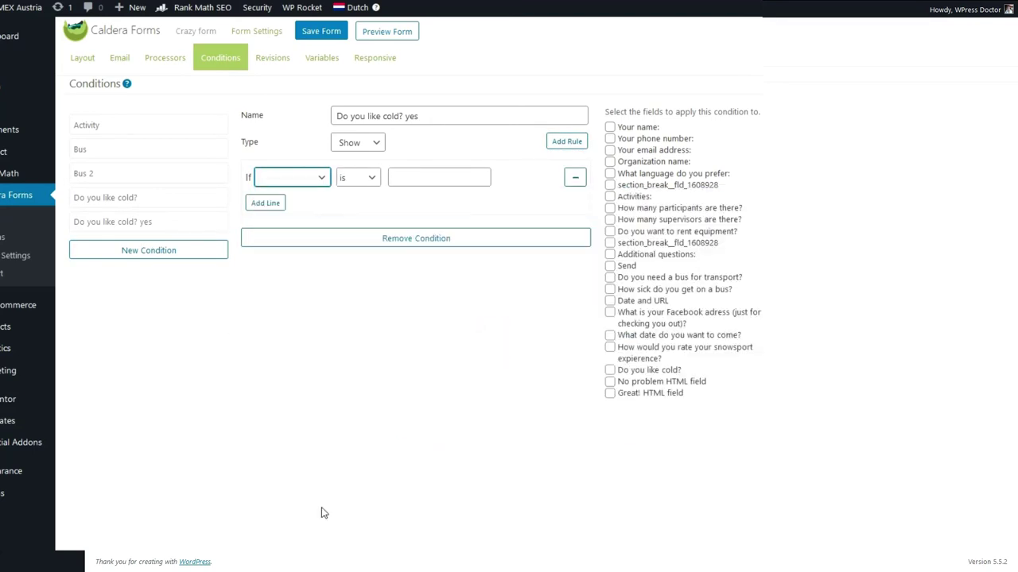
left_click(442, 177)
left_click(431, 232)
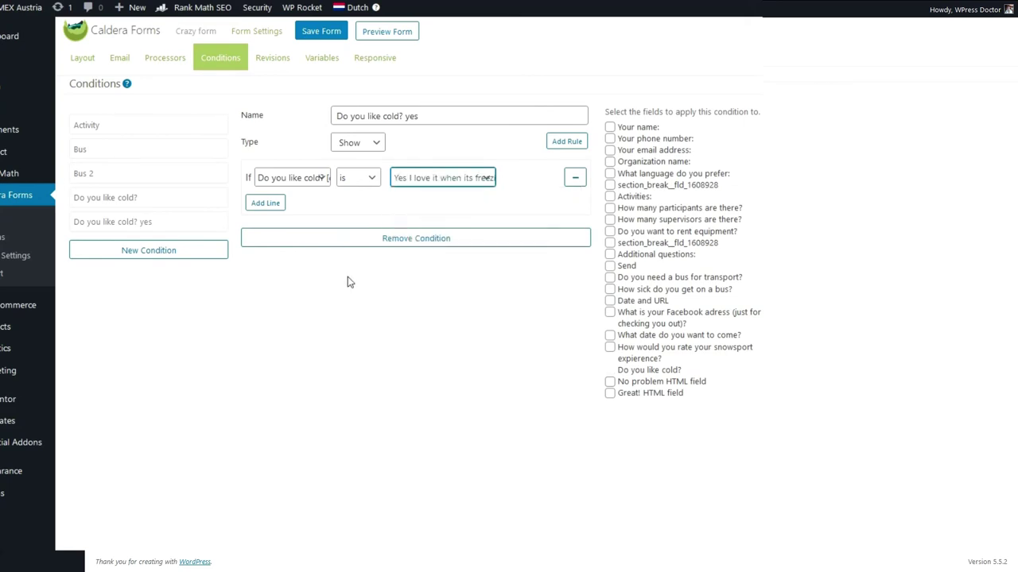
left_click(611, 395)
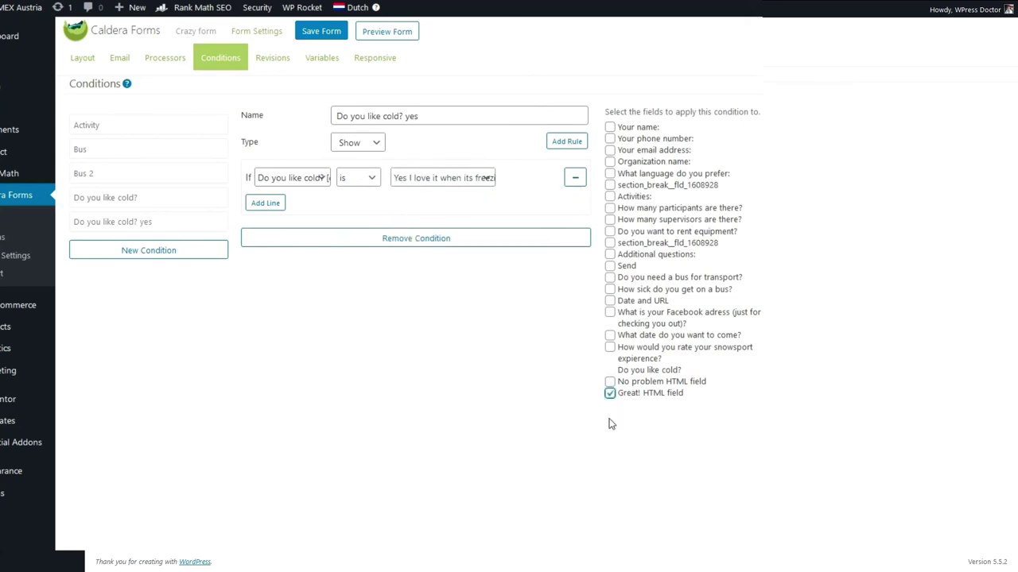
left_click(336, 31)
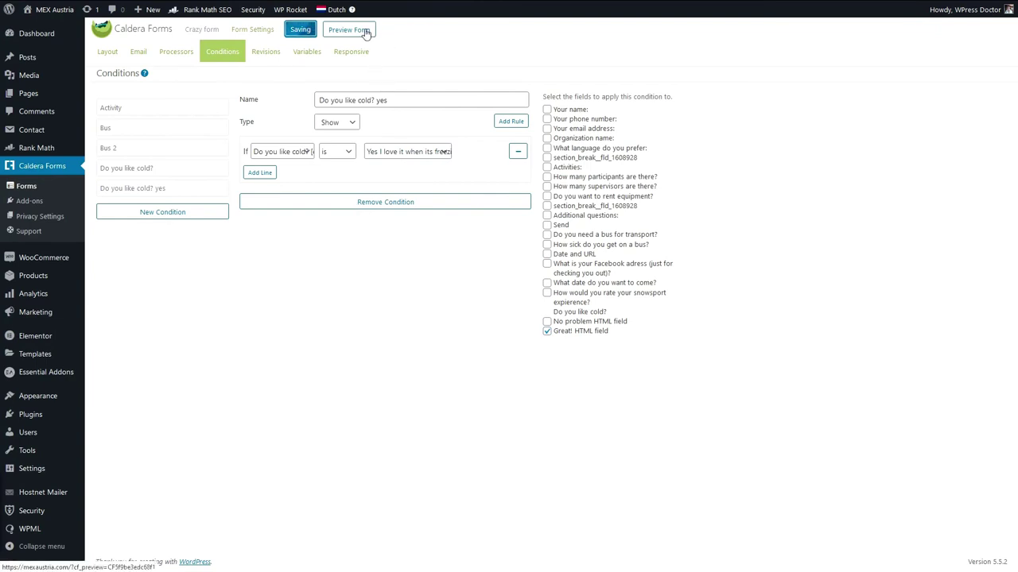
left_click(373, 35)
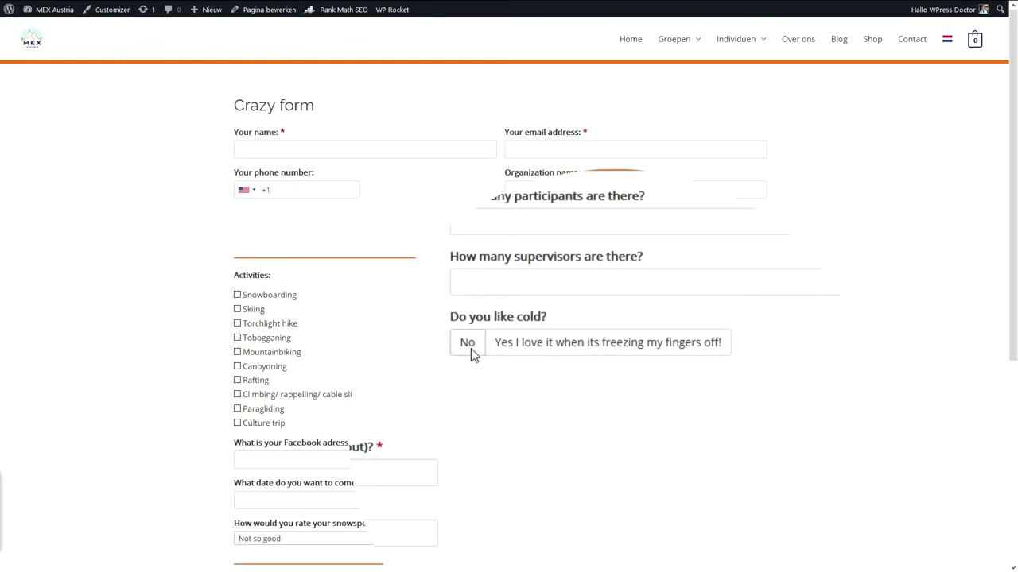
On the live form, toggle 'Do you like cold?' between No and Yes to check each message appears.
left_click(471, 348)
left_click(538, 348)
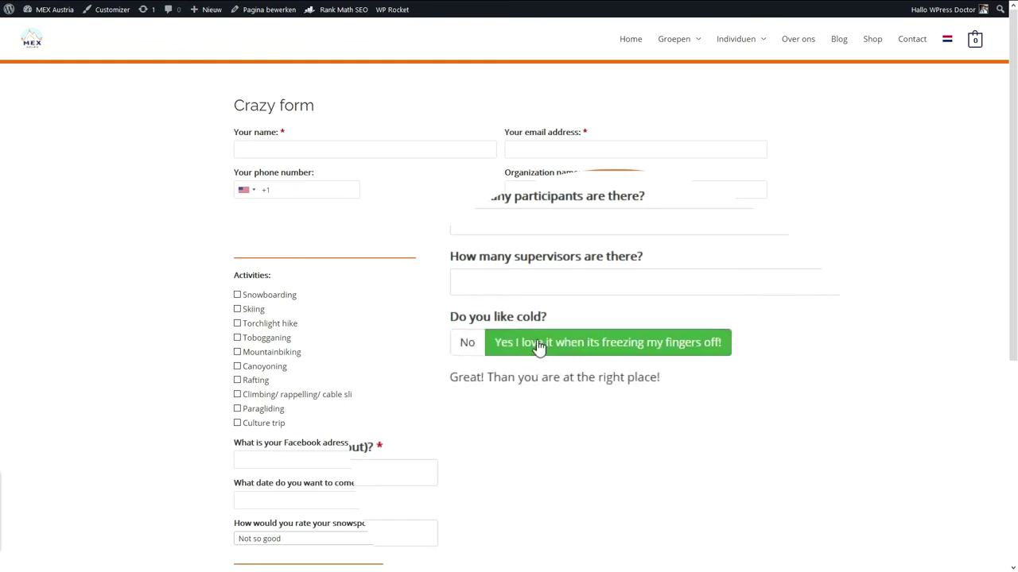
left_click(475, 348)
left_click(549, 347)
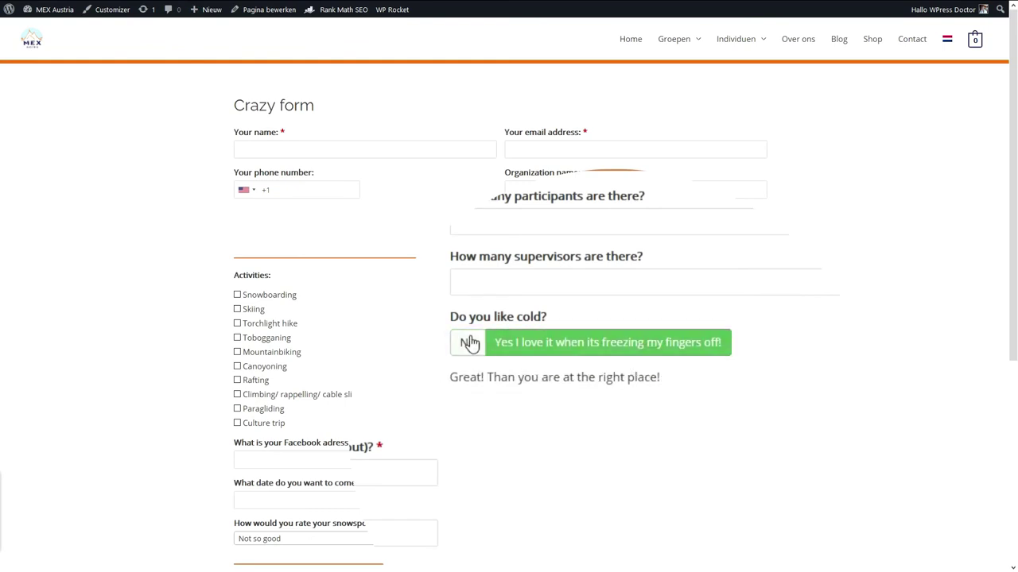
left_click(471, 346)
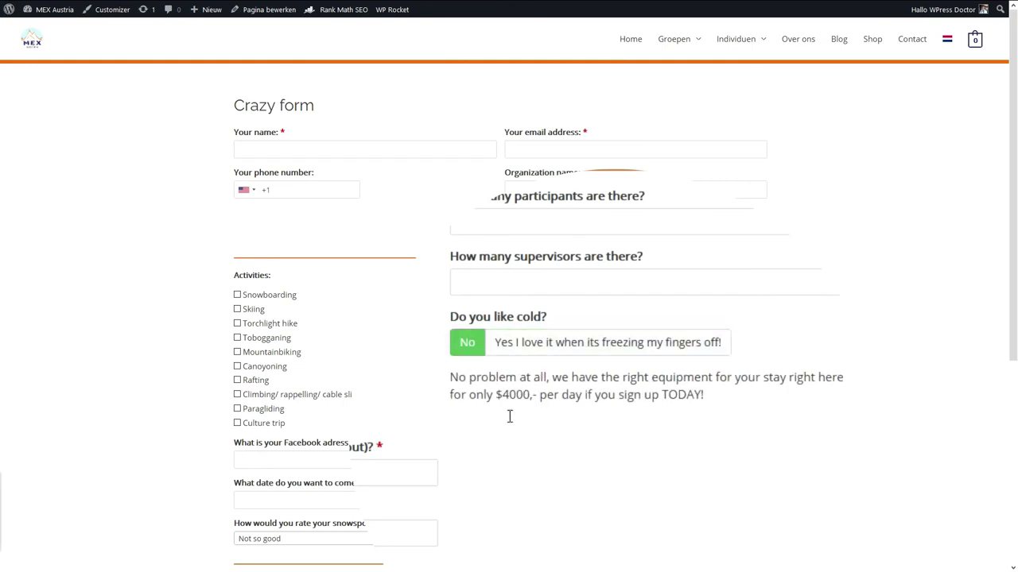
left_click(552, 345)
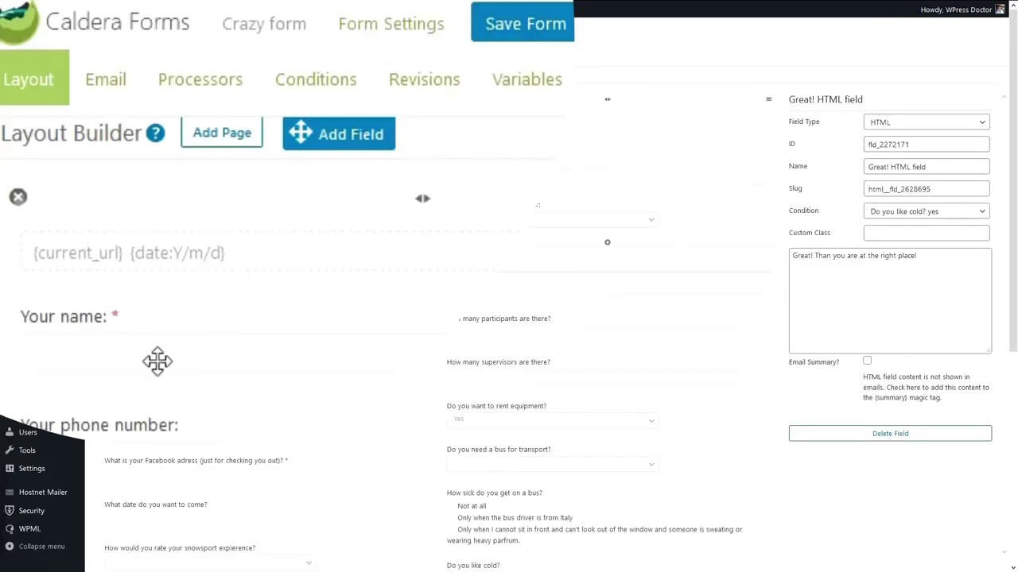
Add a second page to the form, compare Page 1's fields with the empty Page 2, and stay on Page 2.
left_click(216, 135)
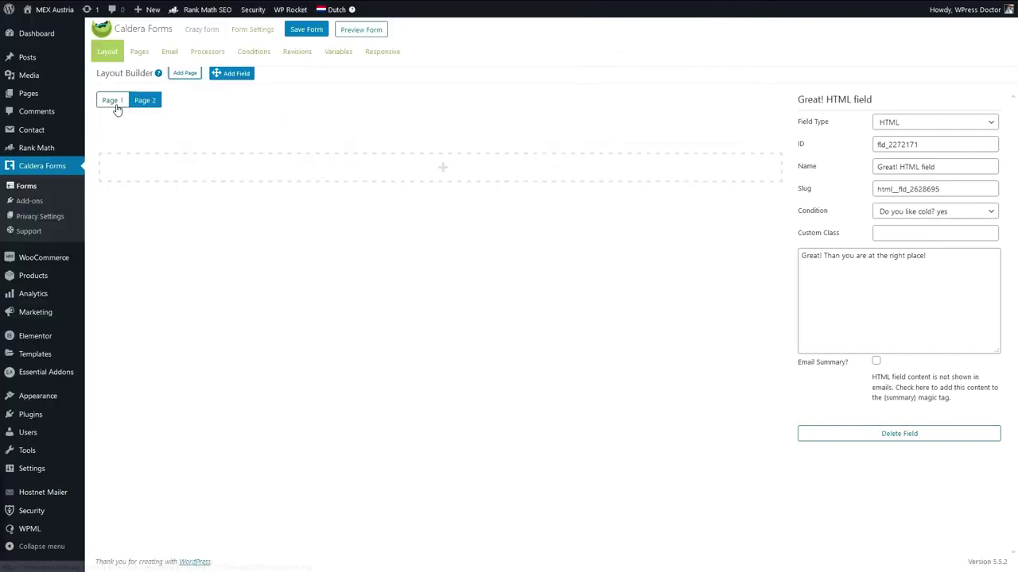
left_click(112, 101)
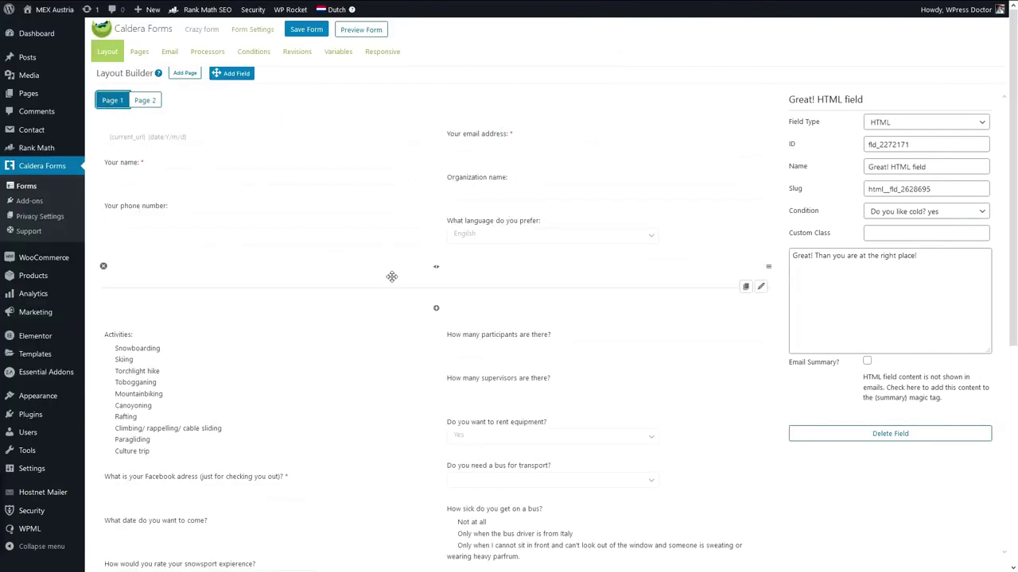
left_click(144, 101)
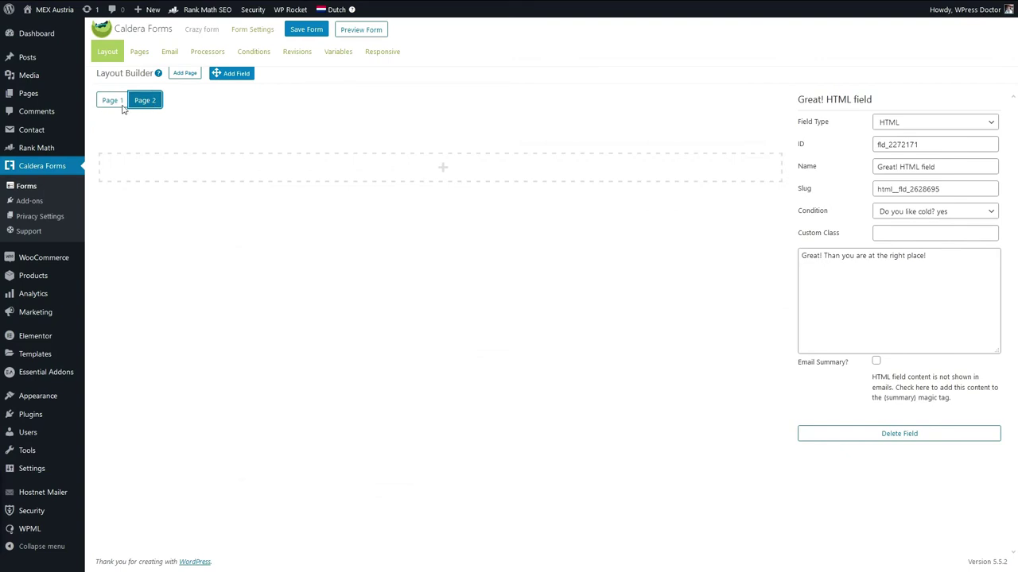
left_click(110, 101)
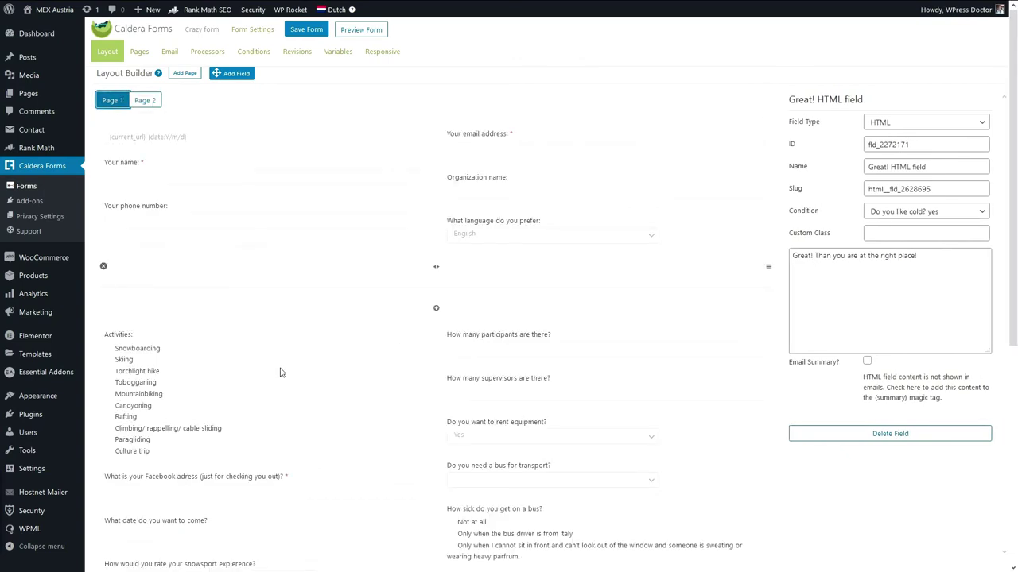
left_click(143, 101)
left_click(111, 101)
scroll(250, 150, "down", 5)
scroll(228, 159, "up", 2)
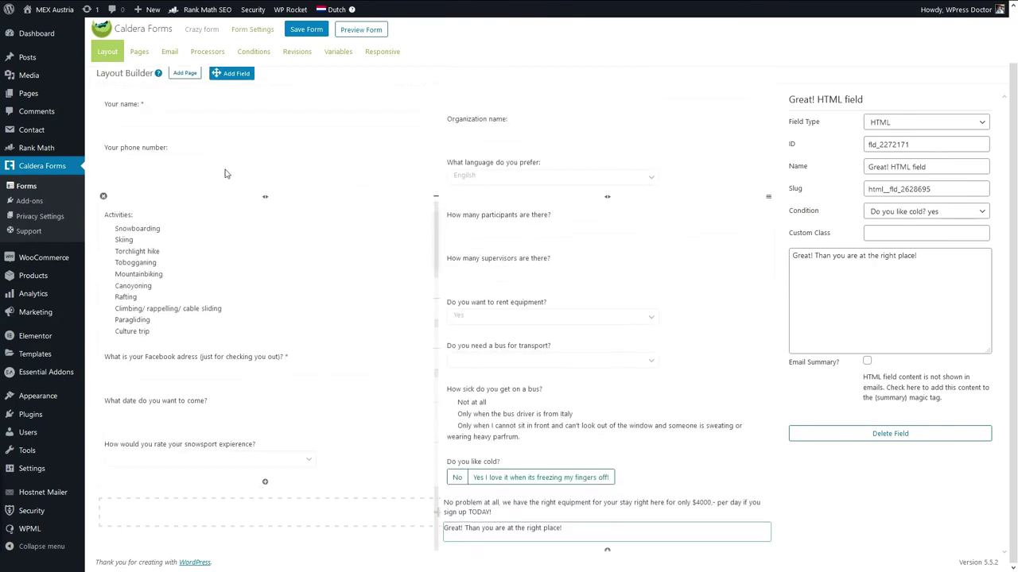
scroll(151, 100, "up", 1)
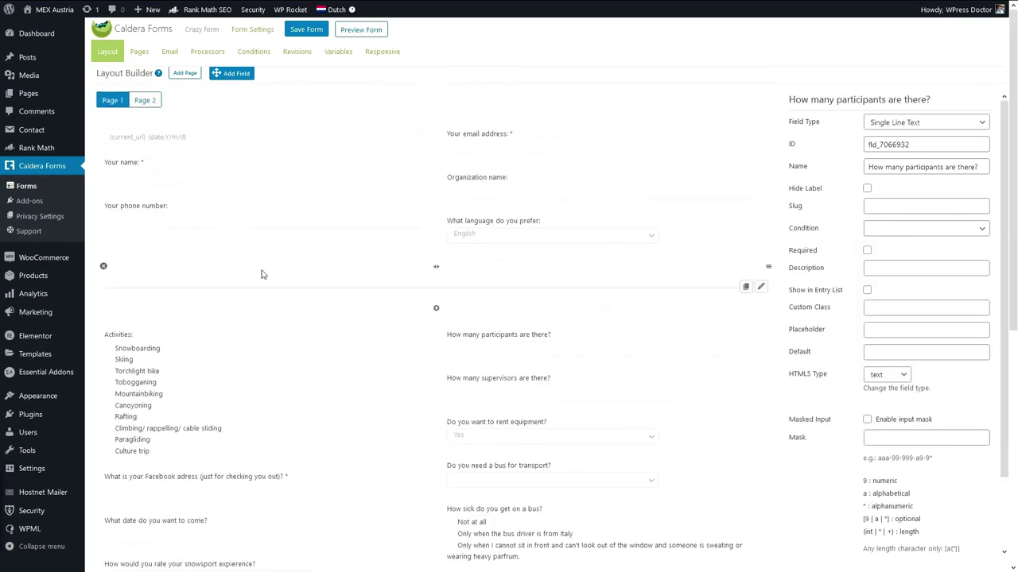
left_click(148, 99)
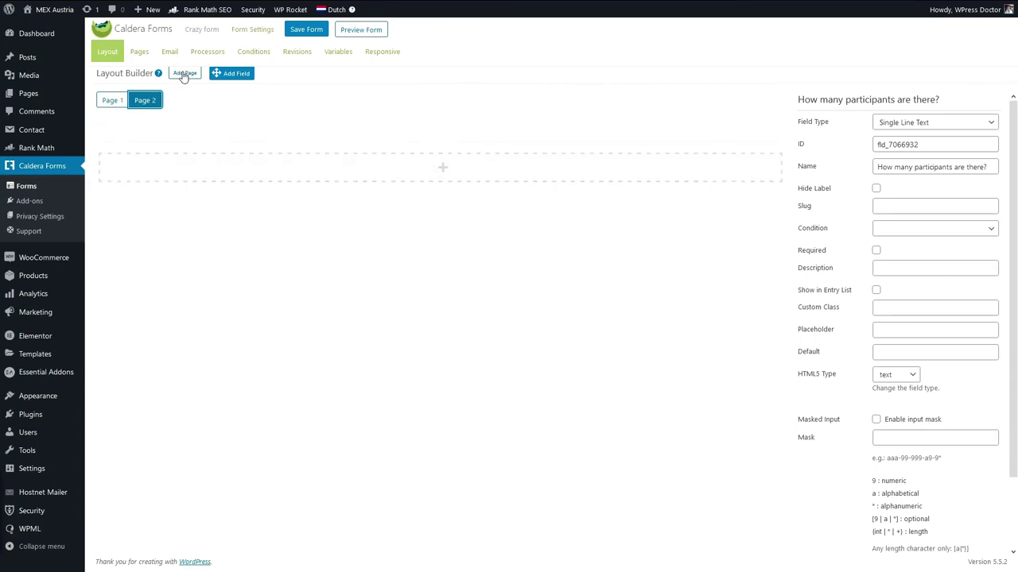
left_click(135, 105)
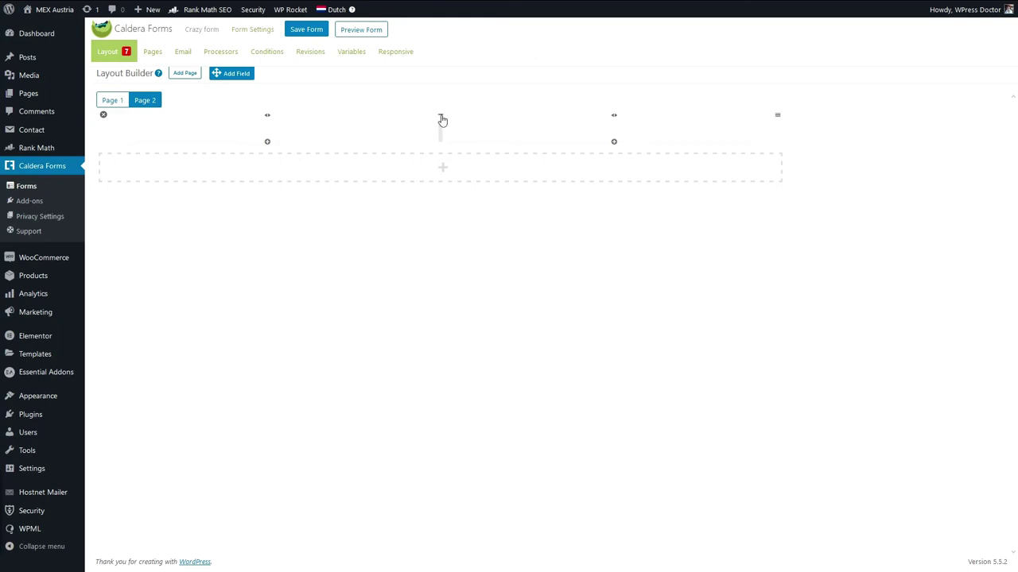
left_click(268, 143)
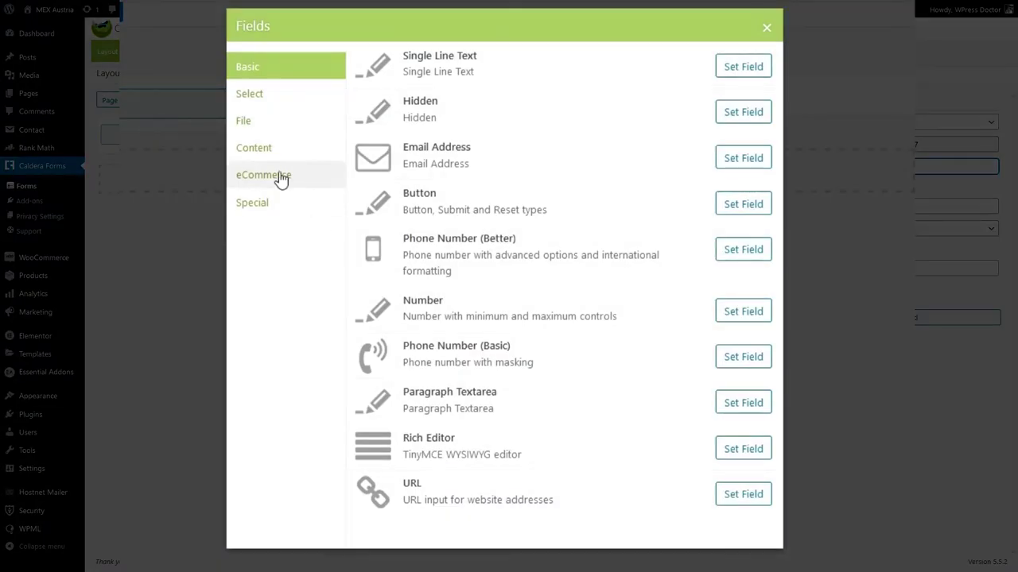
Add a File upload field to Page 2 asking for a picture doing a 360 on the black piste.
left_click(261, 154)
left_click(269, 130)
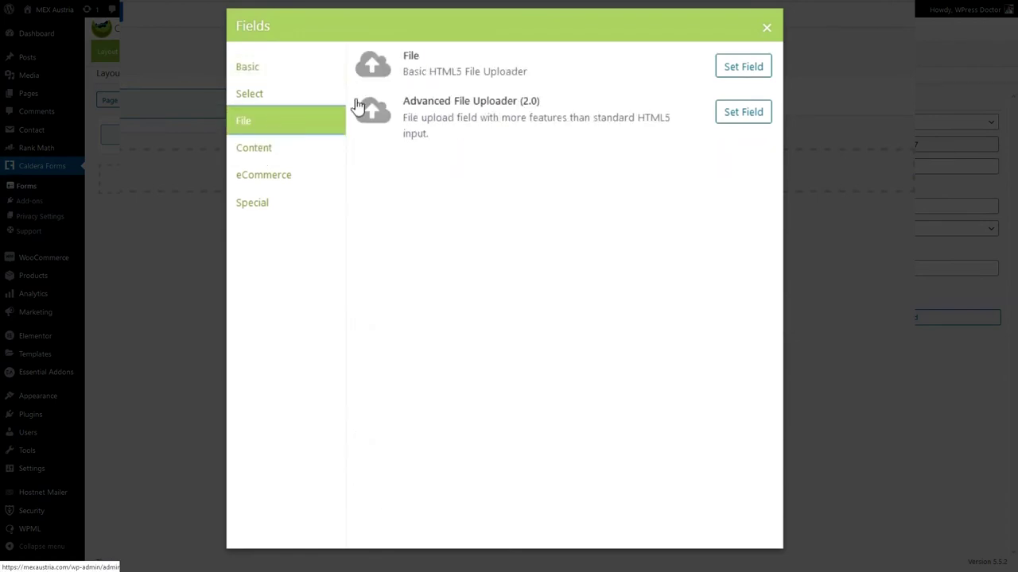
left_click(744, 68)
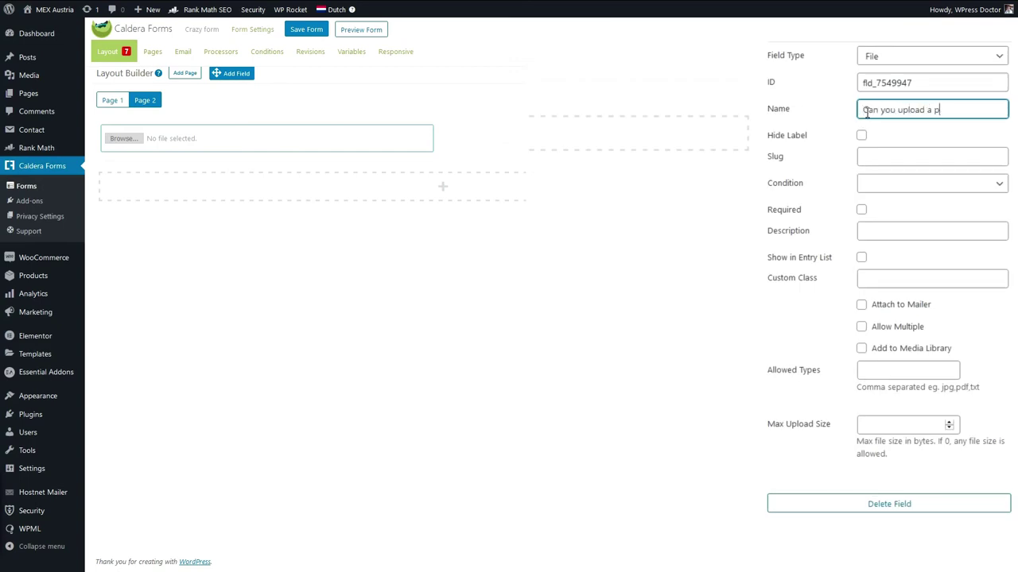
type("Can you upload a picture of yourself while you ")
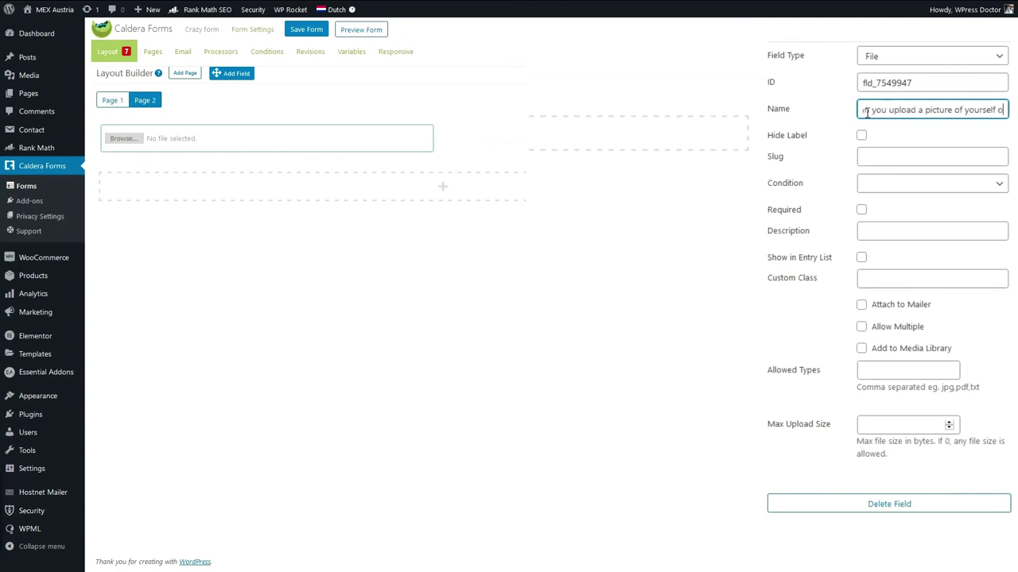
type("are in the air doi")
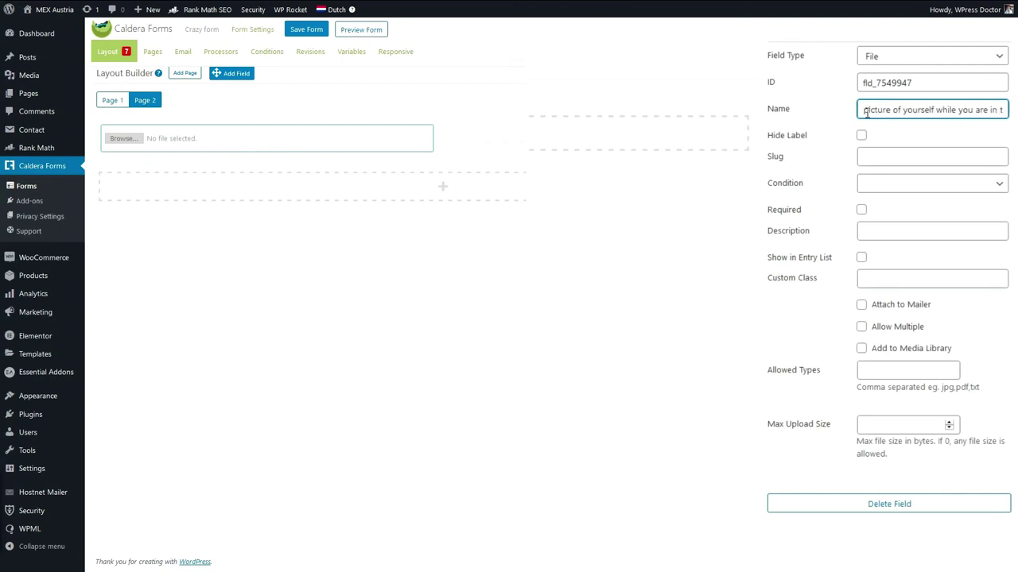
type("ng a 360 on the black piste?")
left_click(689, 291)
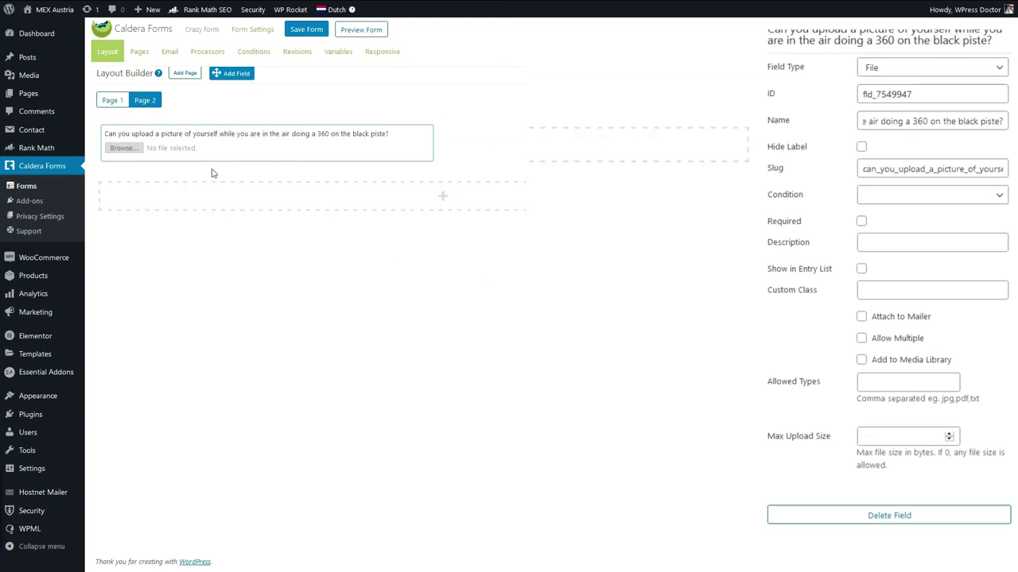
Set the allowed file types to jpg,png,tif,pdf and note that max upload size is in bytes.
left_click(884, 384)
type("jpg,png,tif,pdf")
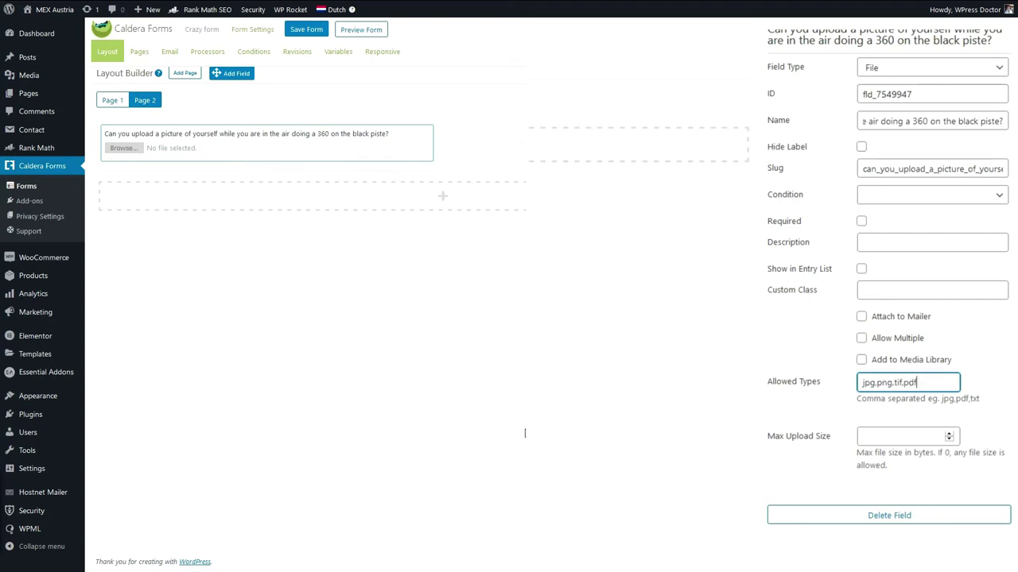
left_click(912, 436)
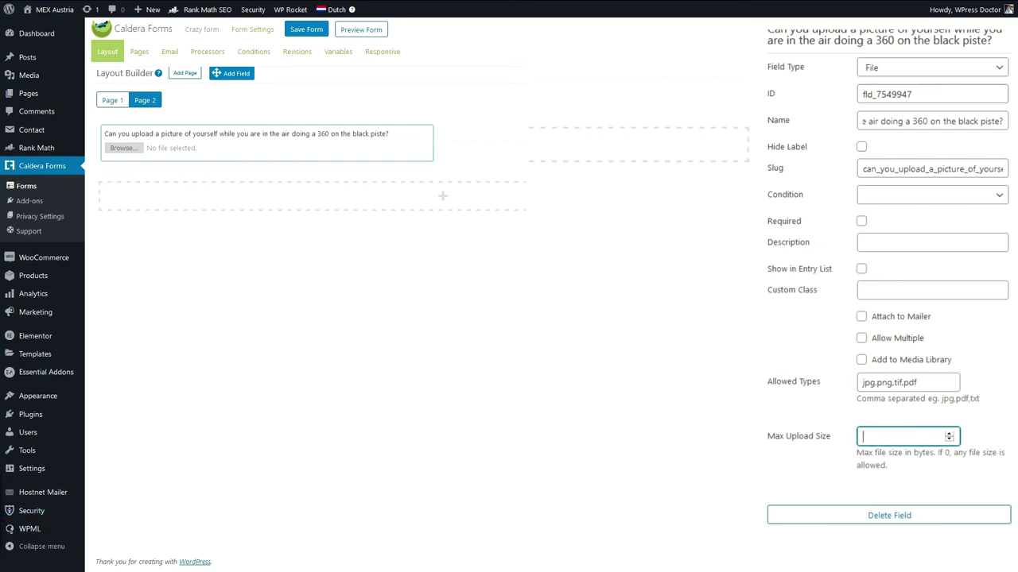
left_click_drag(861, 453, 931, 453)
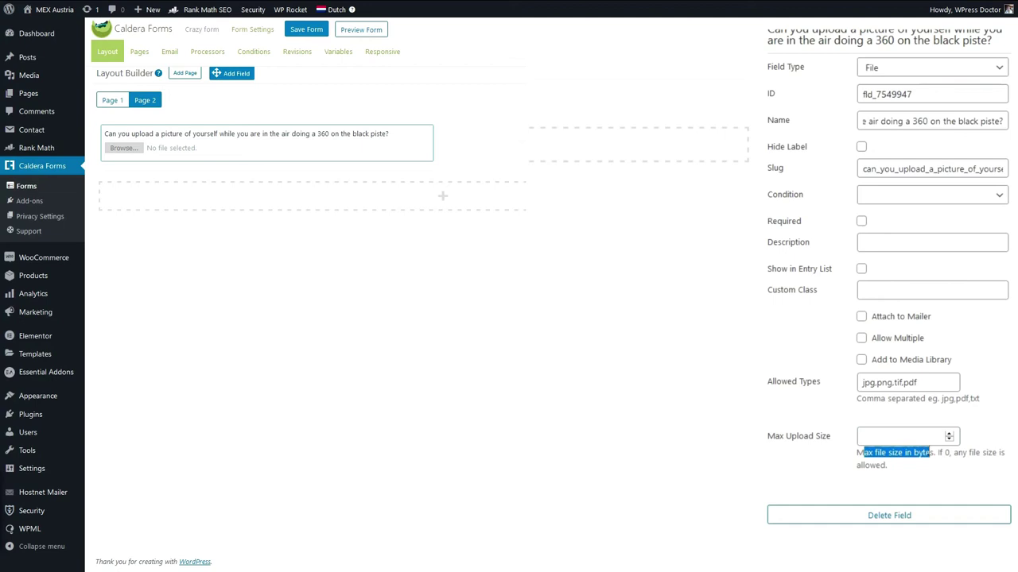
double_click(922, 454)
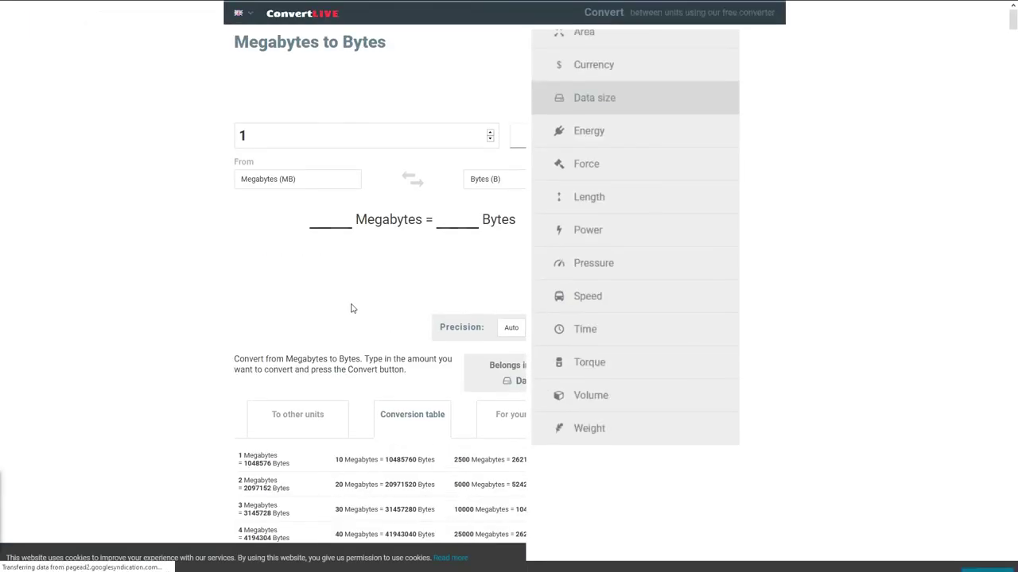
Convert 2 megabytes to bytes in ConvertLive and copy the 2097152 result.
left_click(491, 133)
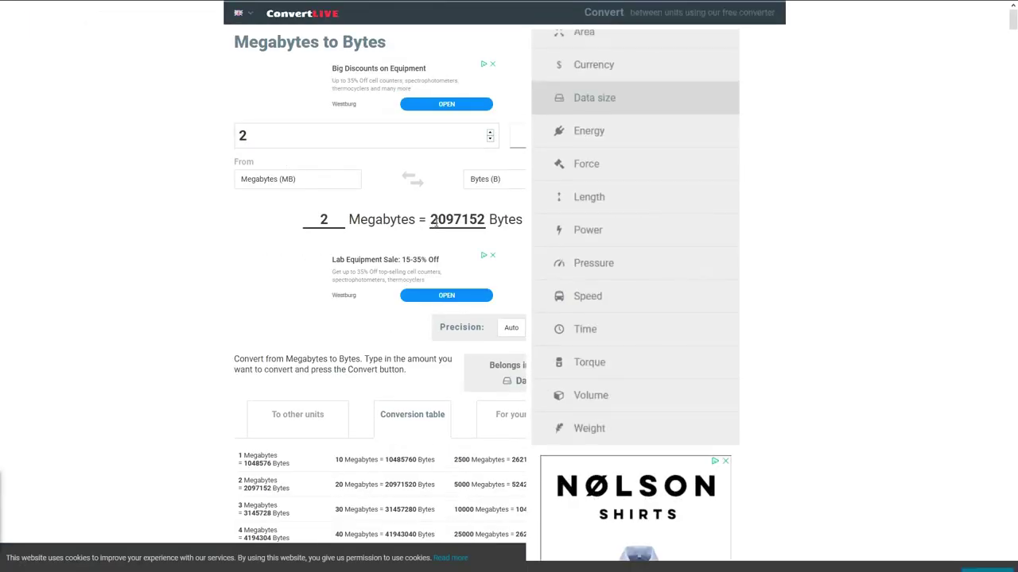
left_click_drag(430, 223, 487, 222)
key("ctrl+c")
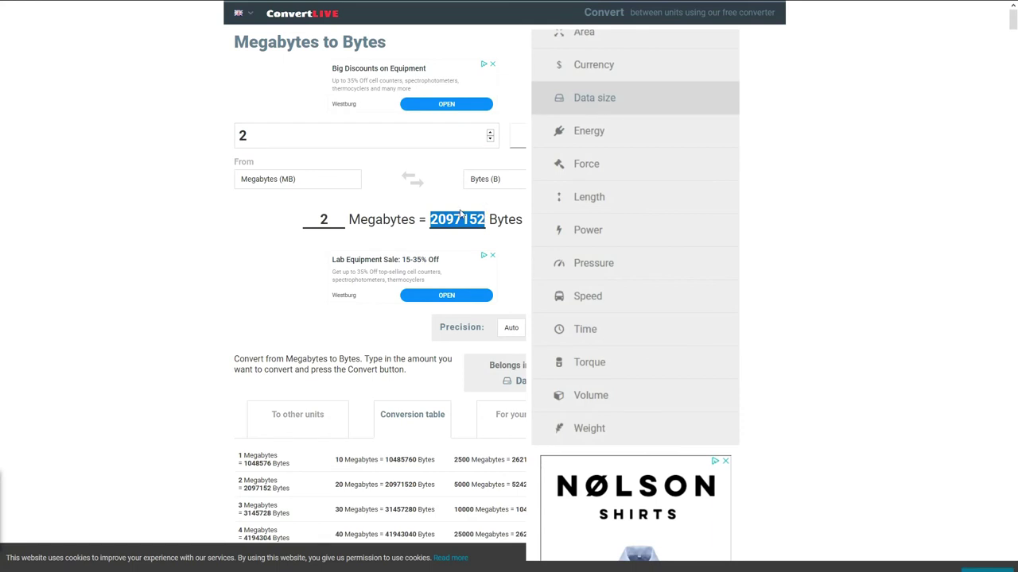
left_click(71, 9)
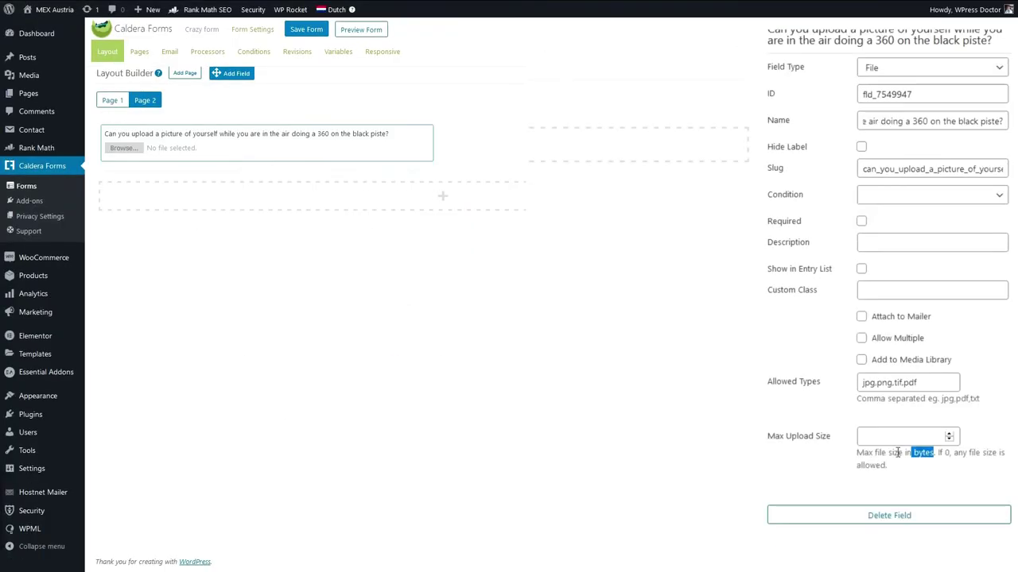
Paste 2097152 as the upload field's maximum upload size and save the form.
left_click(891, 438)
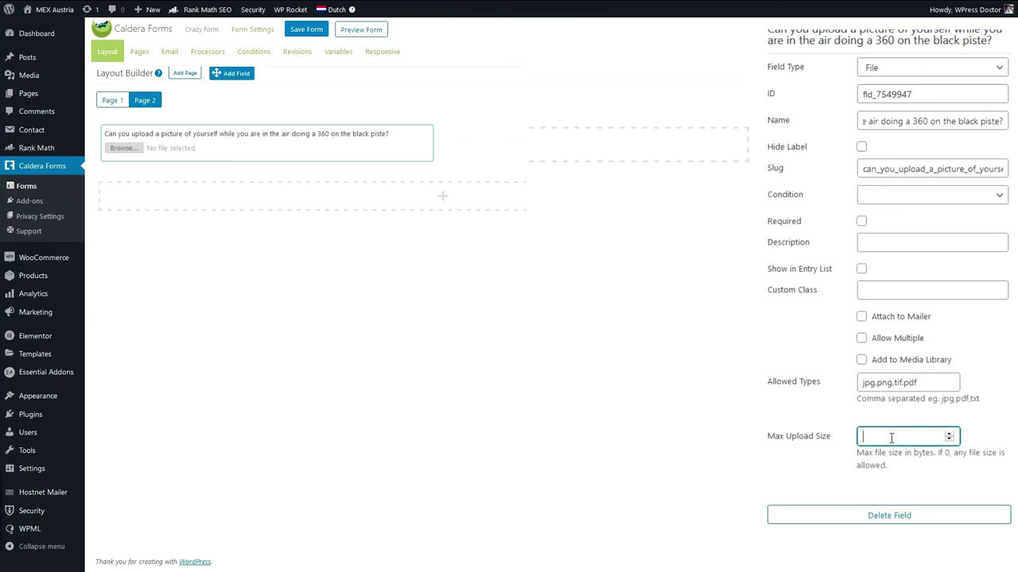
key("ctrl+v")
left_click(682, 441)
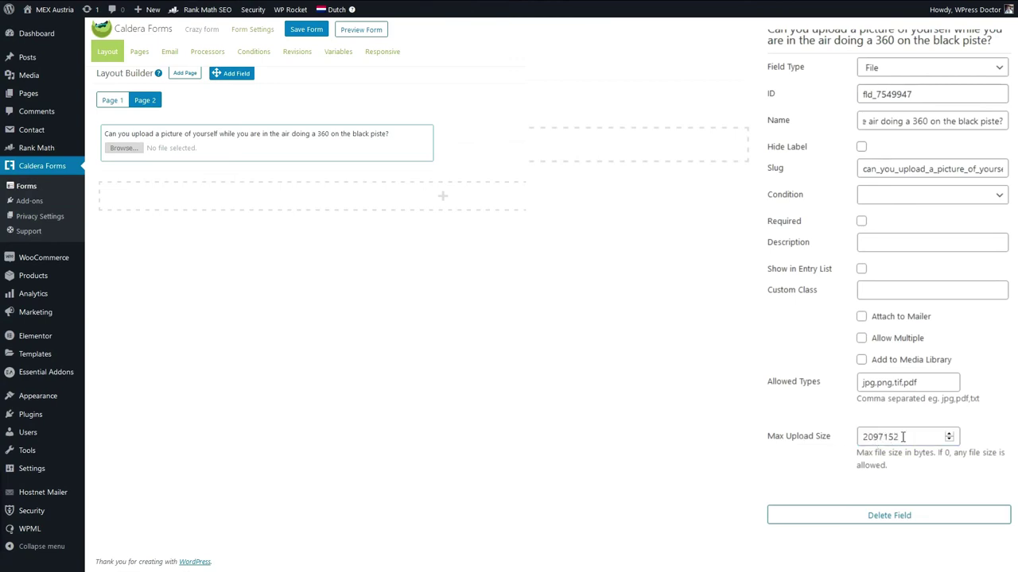
left_click(308, 32)
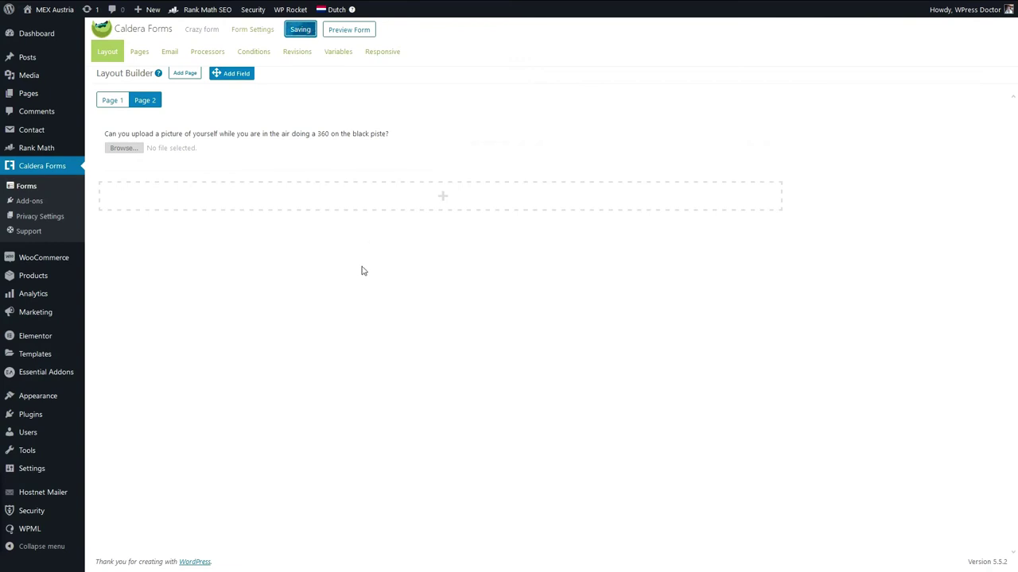
left_click_drag(231, 73, 619, 128)
left_click(262, 150)
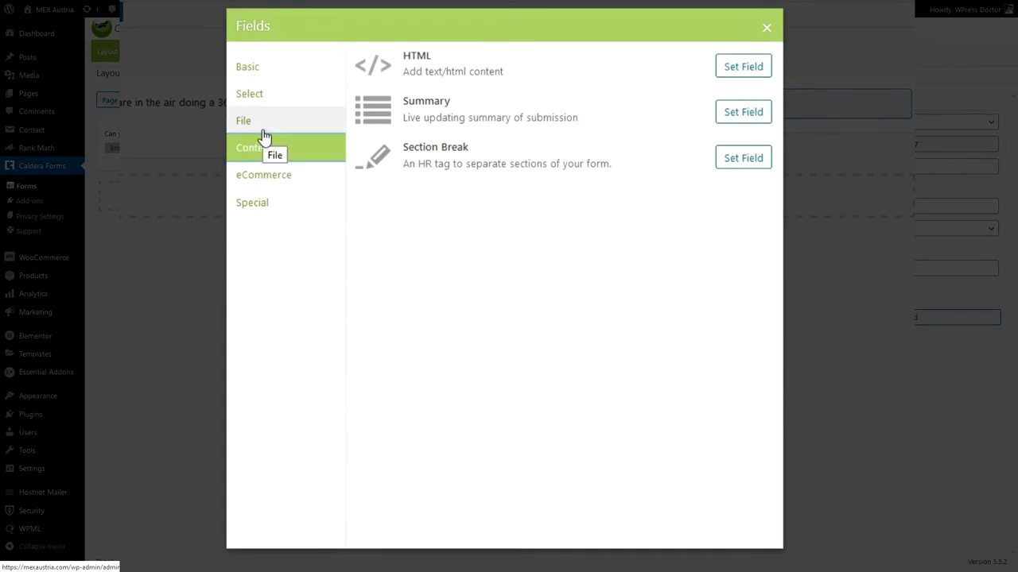
Add Credit Card Number, Expiration Date and CVC fields from eCommerce to Page 2.
left_click(262, 132)
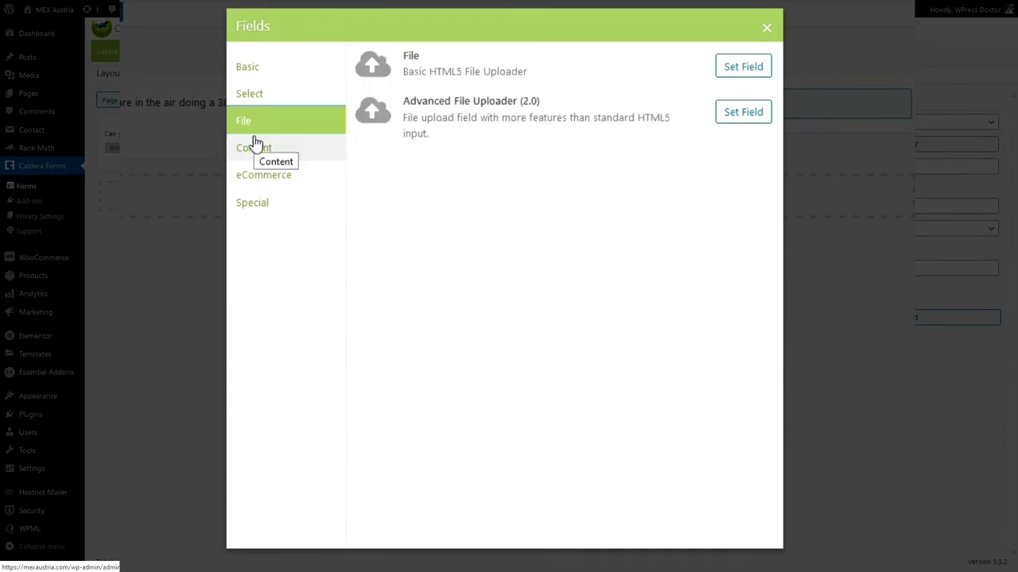
left_click(256, 147)
left_click(260, 178)
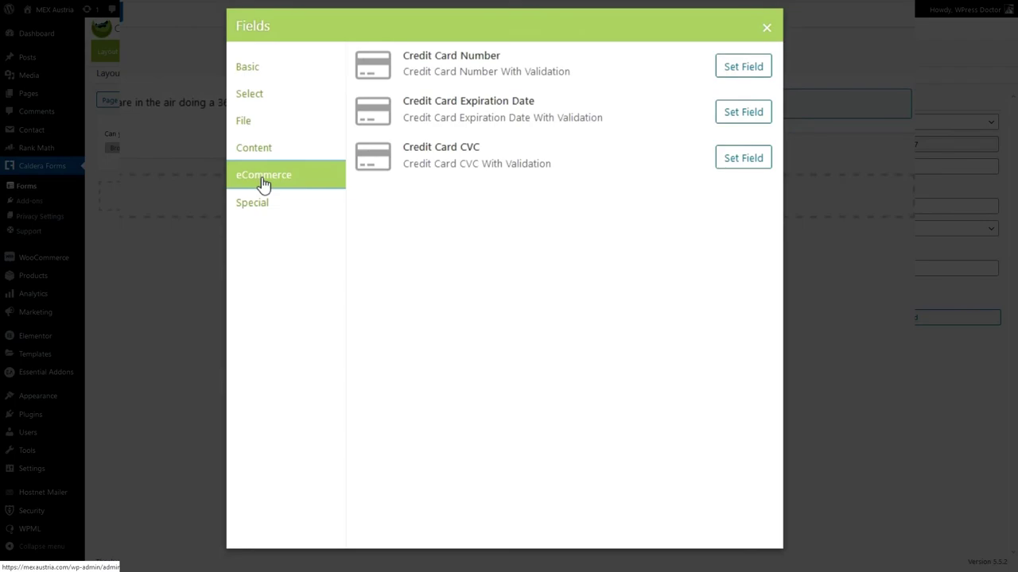
left_click(762, 72)
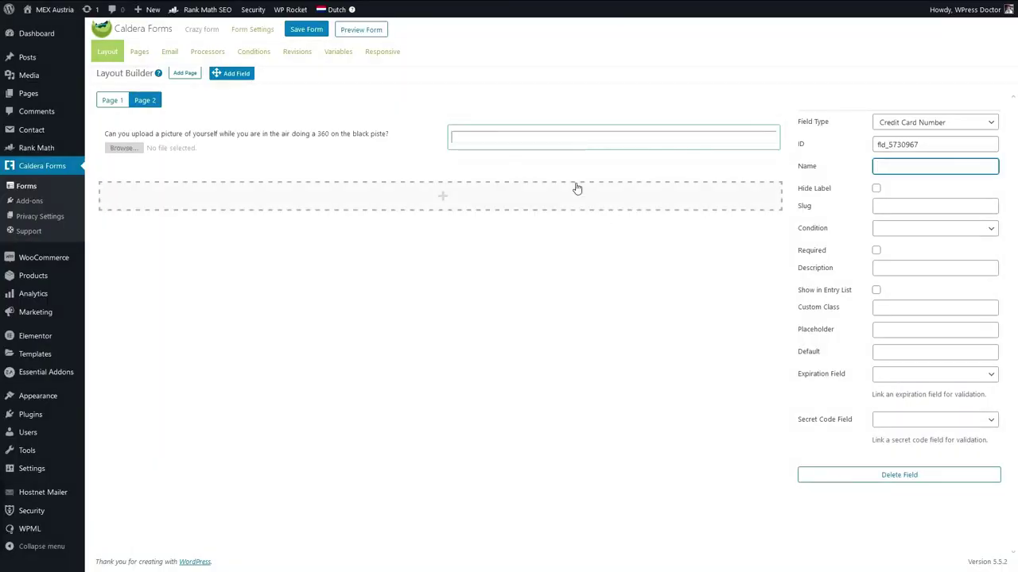
left_click_drag(237, 73, 661, 131)
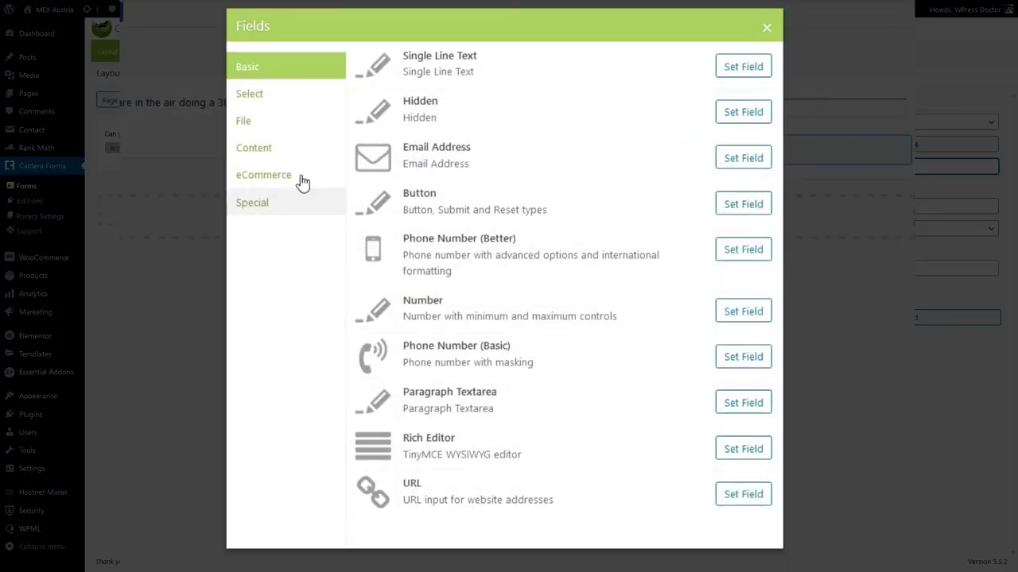
left_click(274, 178)
left_click(738, 119)
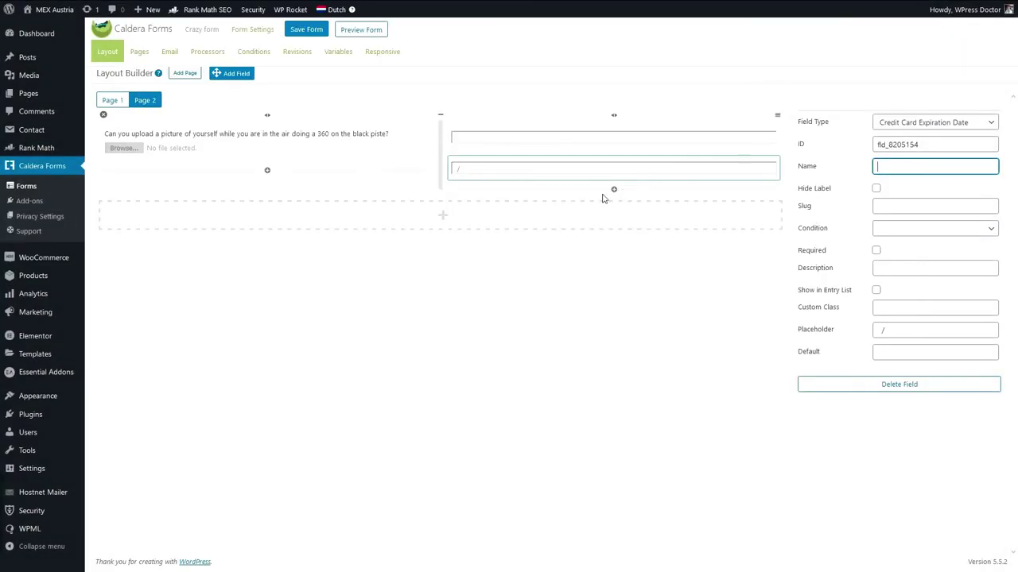
left_click_drag(573, 182, 588, 181)
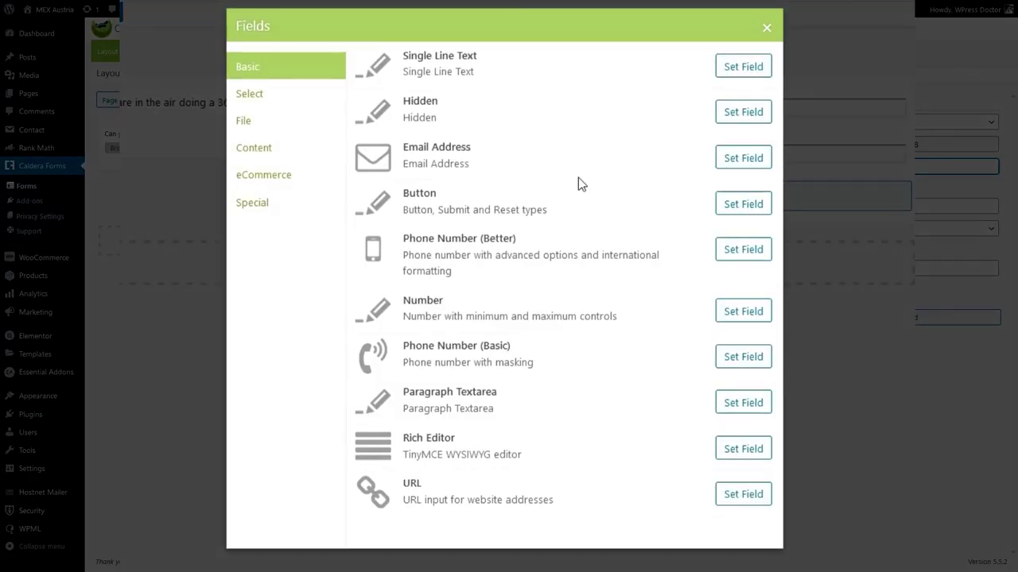
left_click(277, 173)
left_click(743, 163)
Label the card number field and make it required, then name the expiration date and CVC fields.
left_click(754, 138)
left_click(914, 167)
type("What is your CC number?")
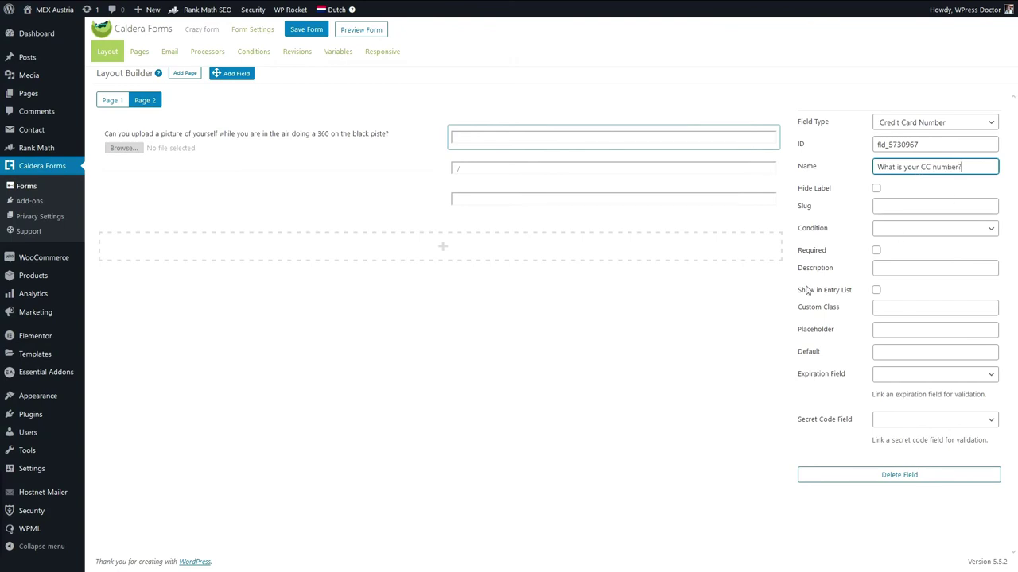
key("Tab")
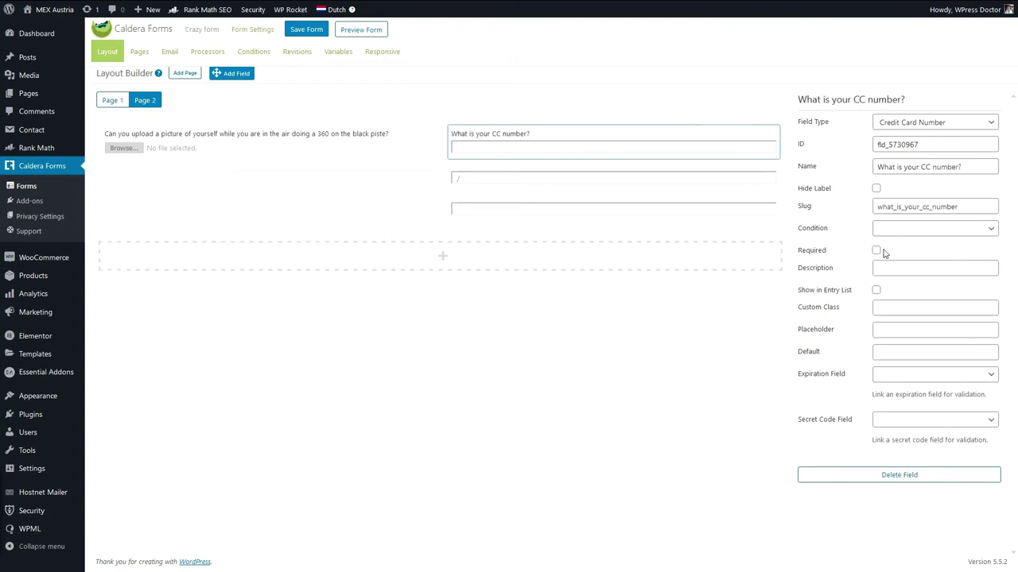
left_click(876, 252)
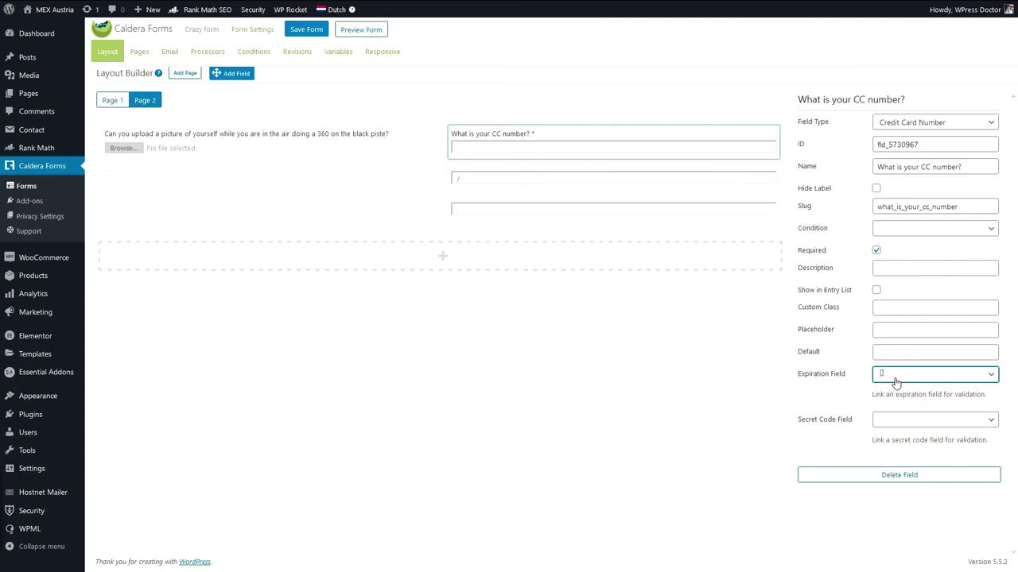
left_click(763, 178)
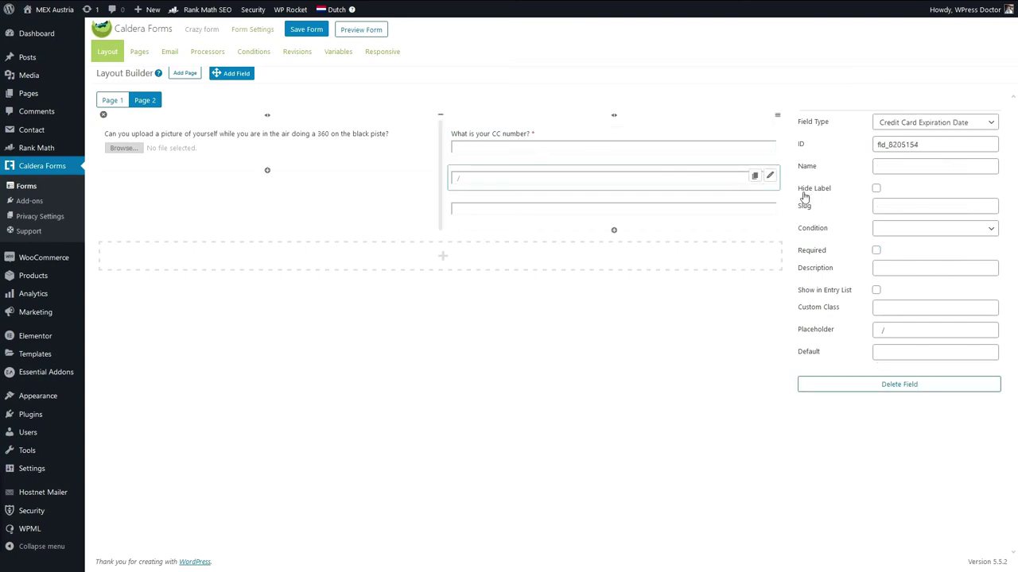
left_click(894, 167)
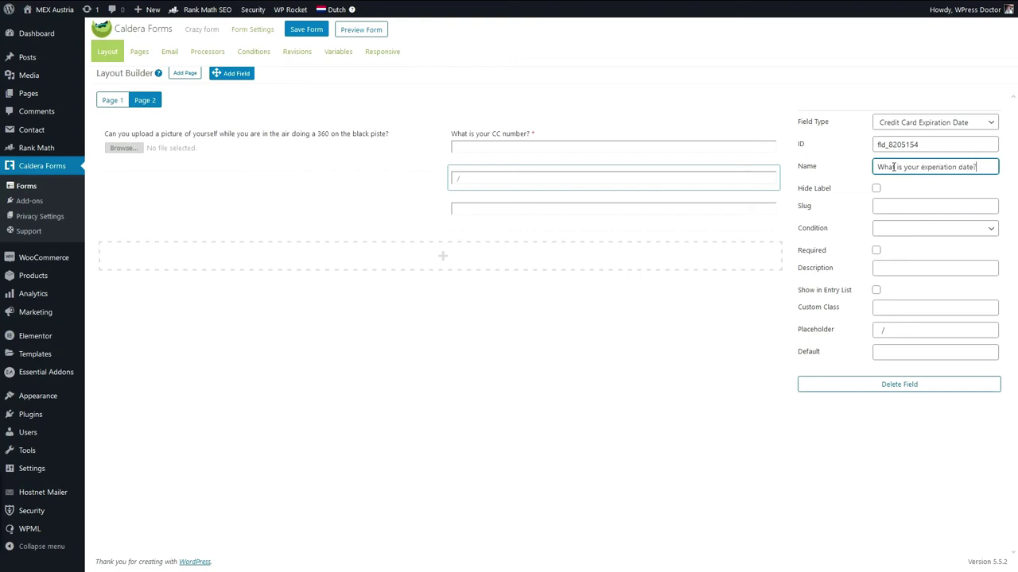
type("CC")
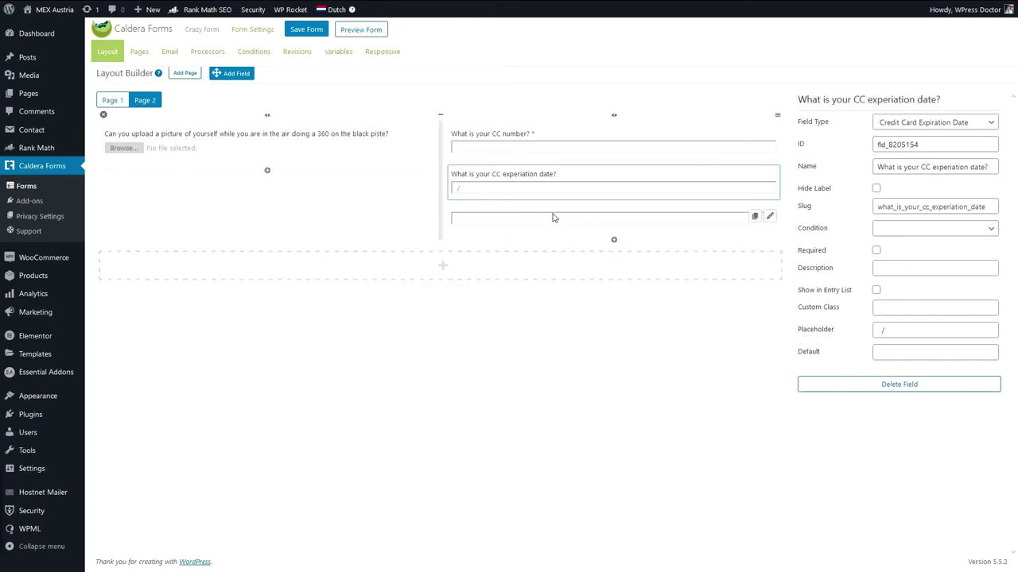
left_click(769, 217)
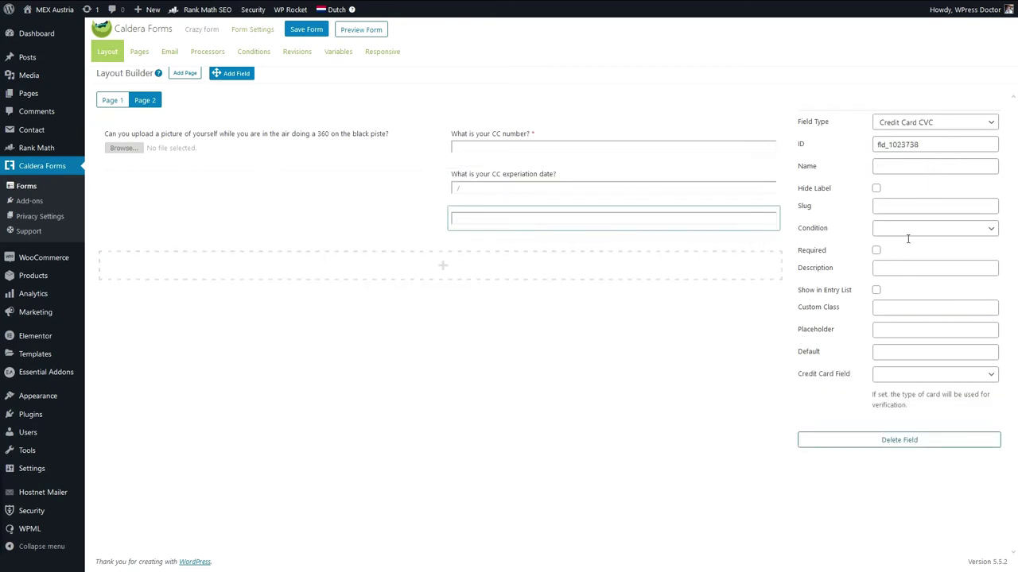
left_click(883, 162)
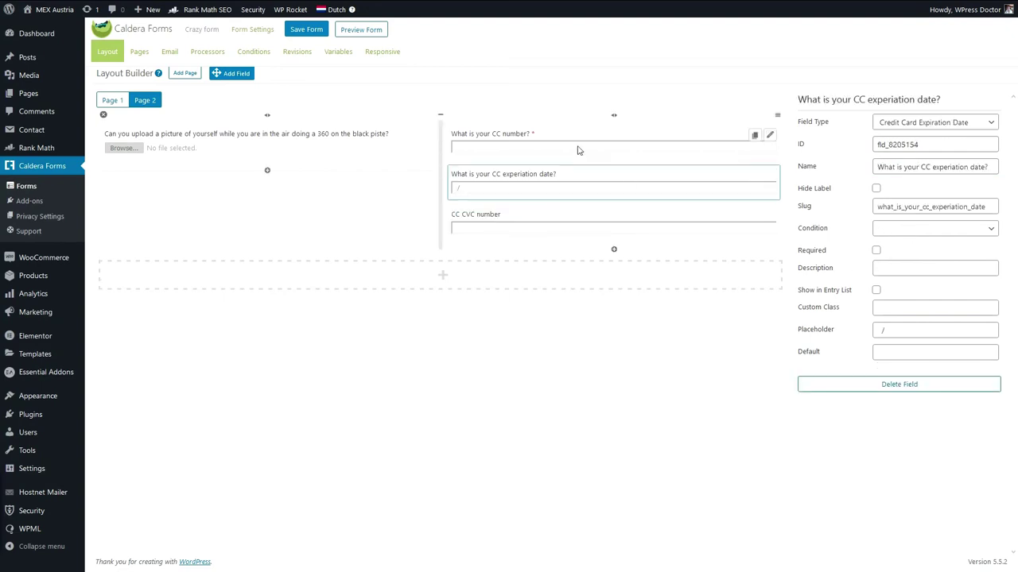
Link the card number field to the expiration date and CC CVC fields, then save the form.
left_click(768, 137)
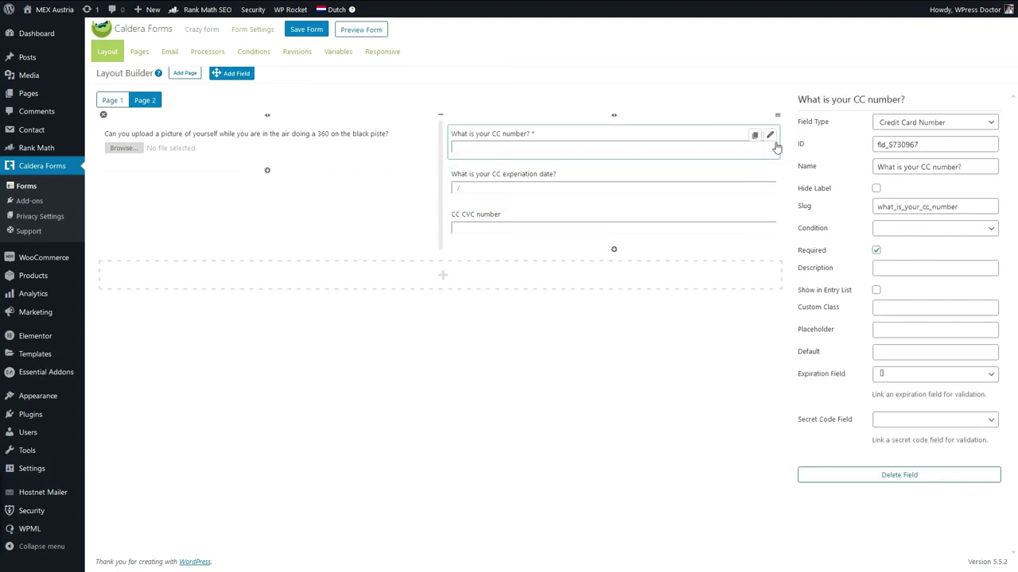
left_click(896, 373)
left_click(859, 416)
left_click(759, 423)
left_click(909, 420)
left_click(913, 448)
left_click(780, 453)
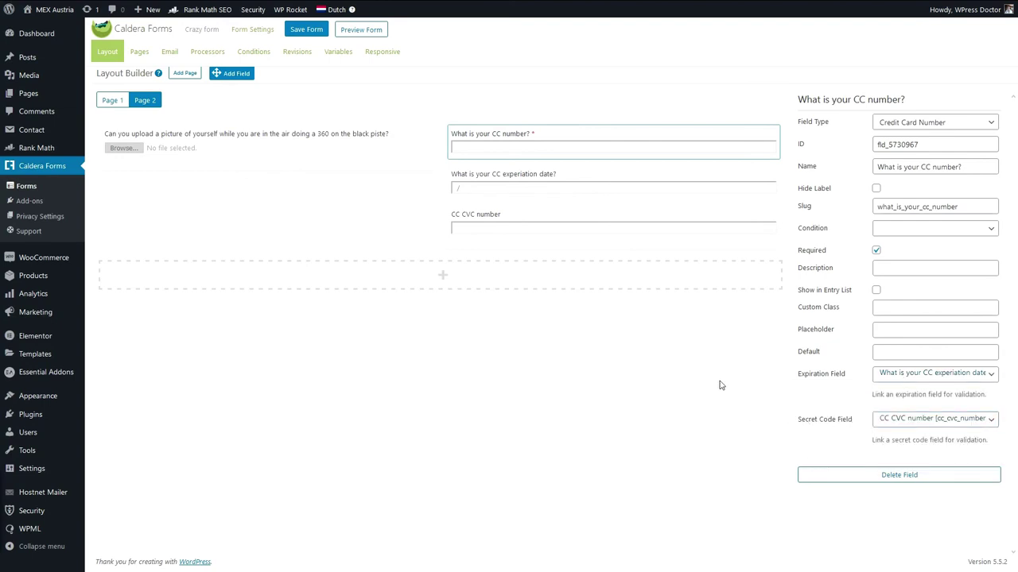
left_click(748, 179)
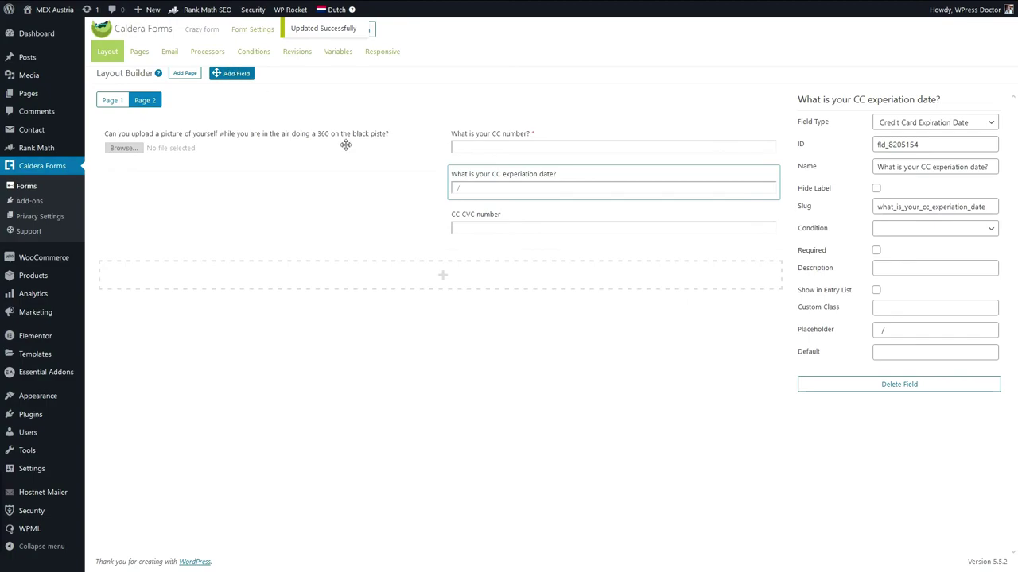
Add a 'Total of people coming to Austria' Calculation field summing participants and supervisors.
left_click(400, 276)
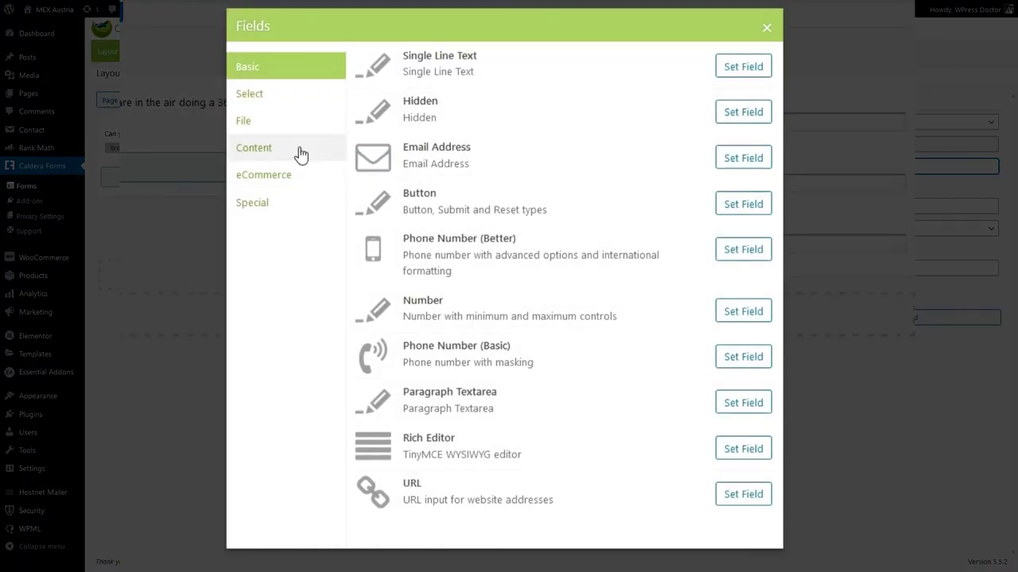
left_click(253, 209)
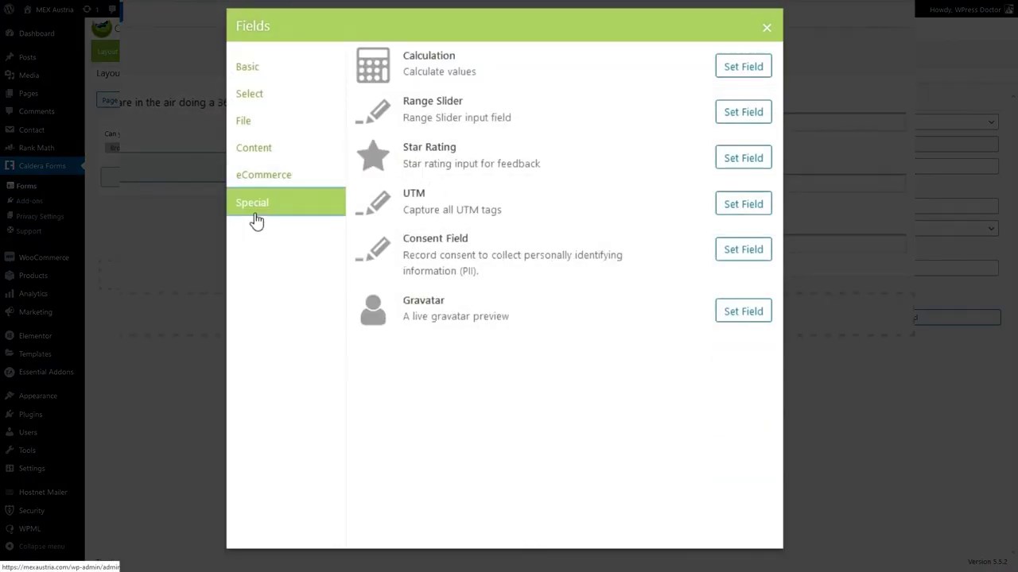
left_click(734, 72)
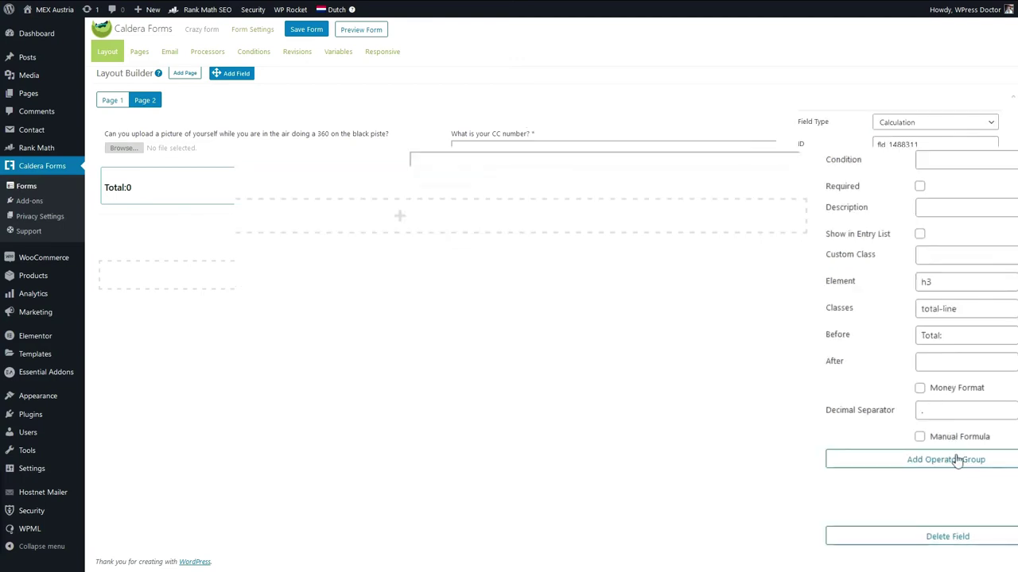
left_click(954, 459)
left_click(927, 498)
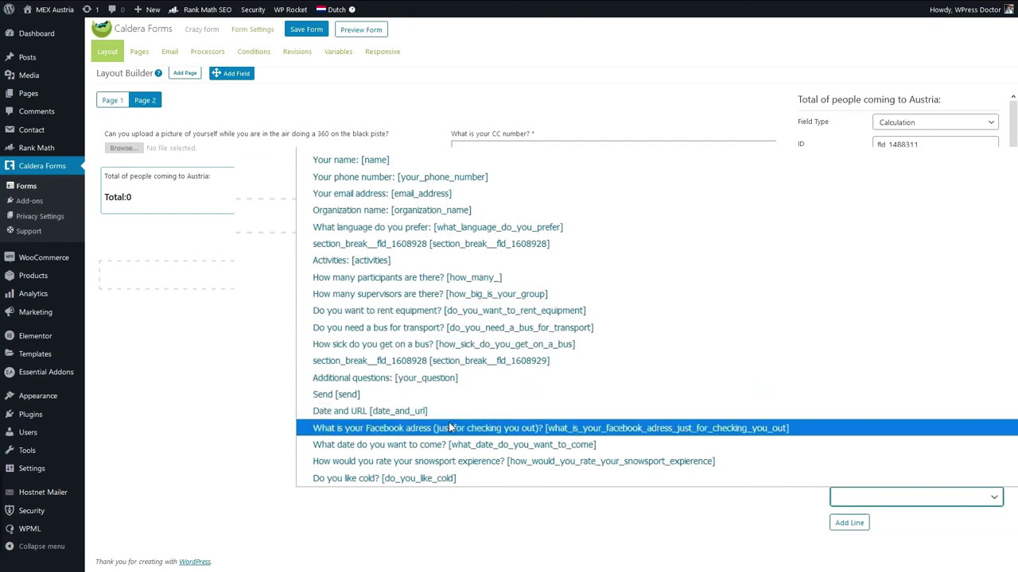
left_click(355, 282)
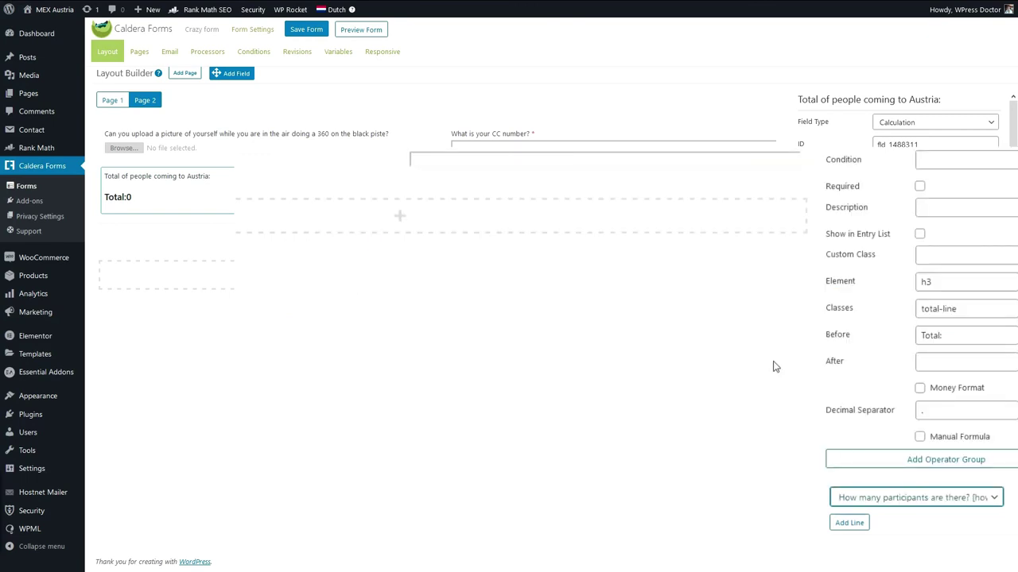
left_click(874, 539)
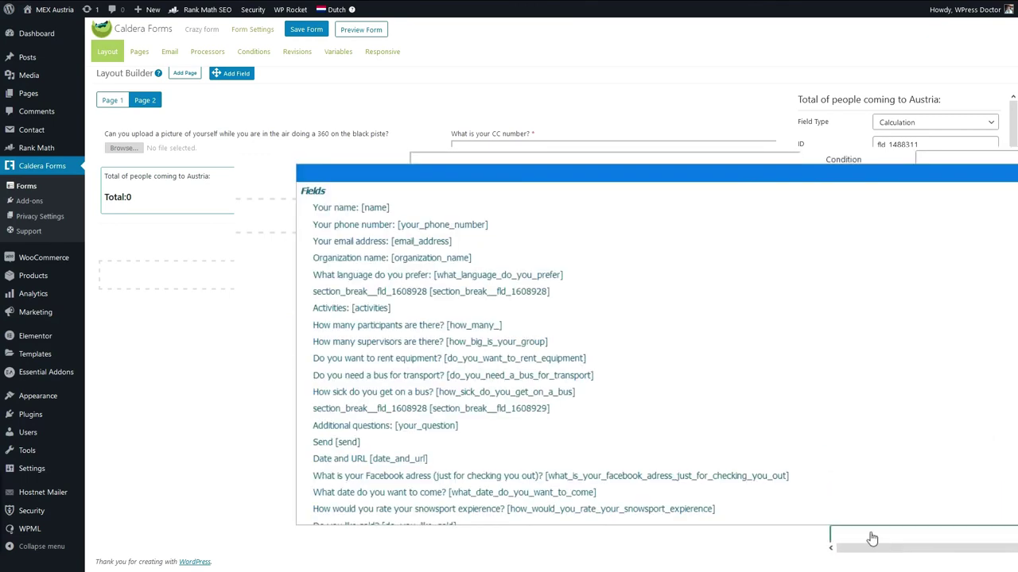
left_click(419, 334)
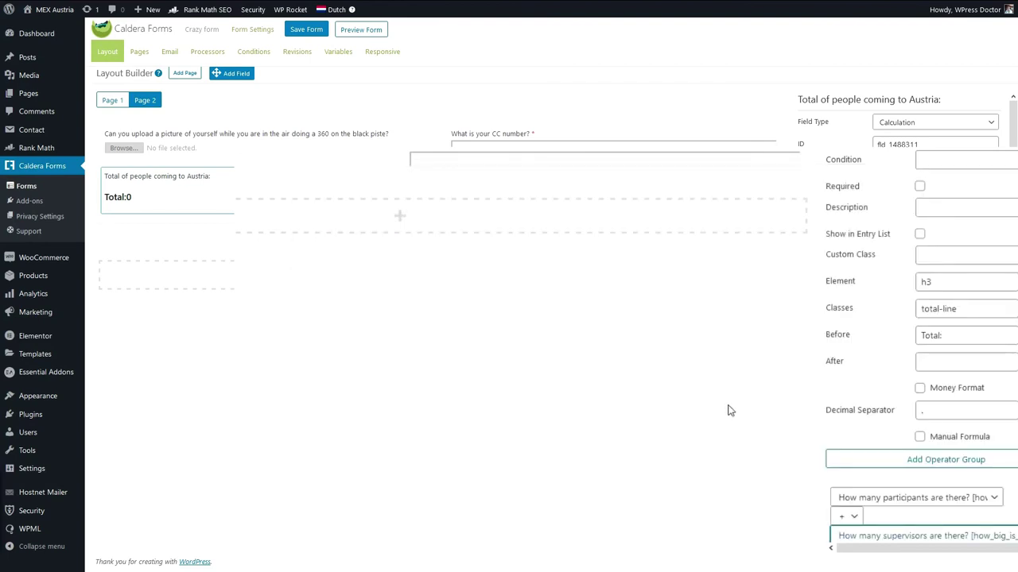
Save the form and drop a new field slot below the Total.
scroll(906, 318, "down", 2)
left_click(306, 36)
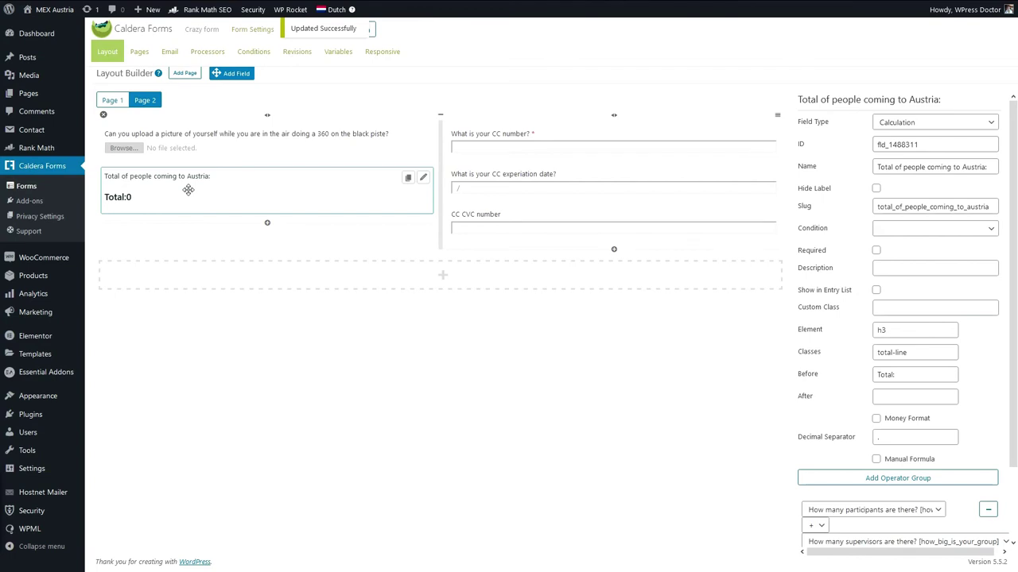
left_click_drag(227, 76, 227, 216)
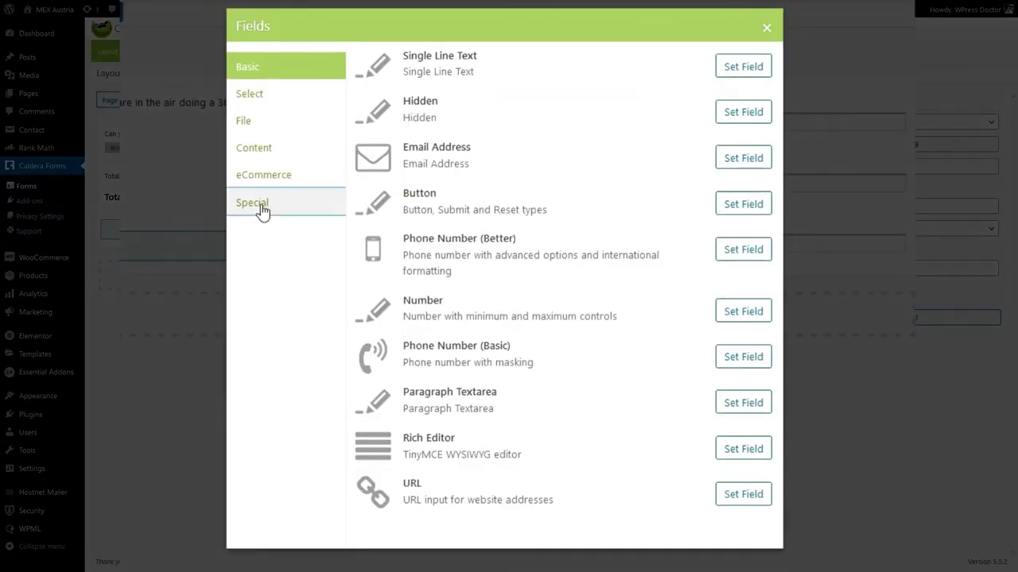
Add a Range Slider field to Page 2.
left_click(262, 205)
left_click(263, 177)
left_click(265, 206)
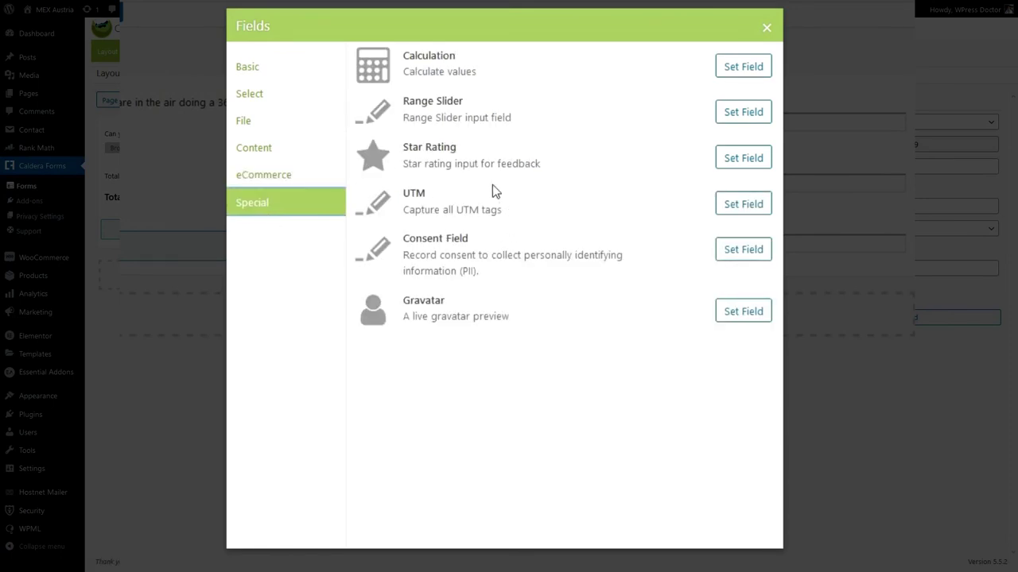
left_click(755, 115)
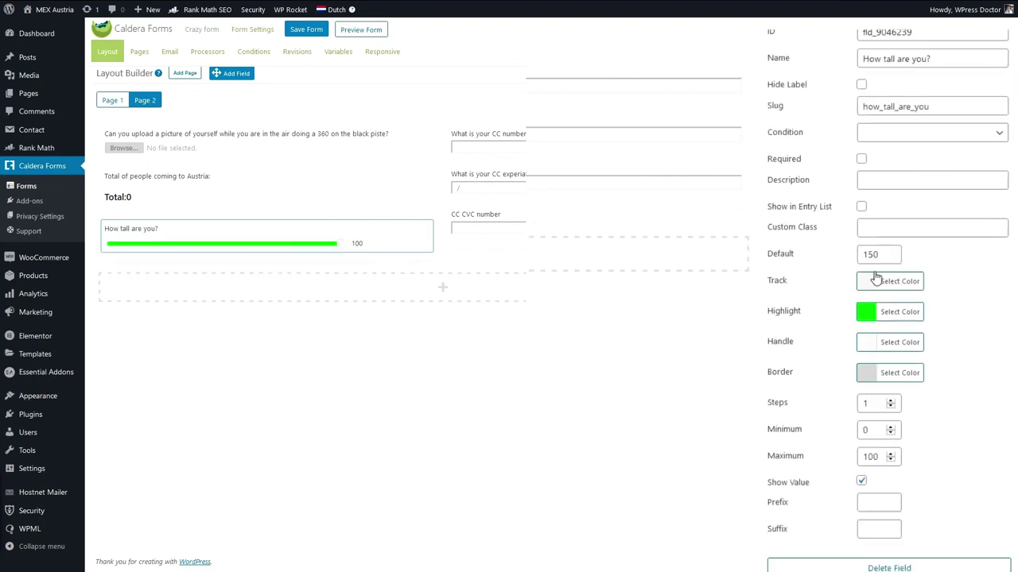
Set the slider's default to 170, minimum to 150 and maximum to 200.
left_click_drag(884, 255, 853, 259)
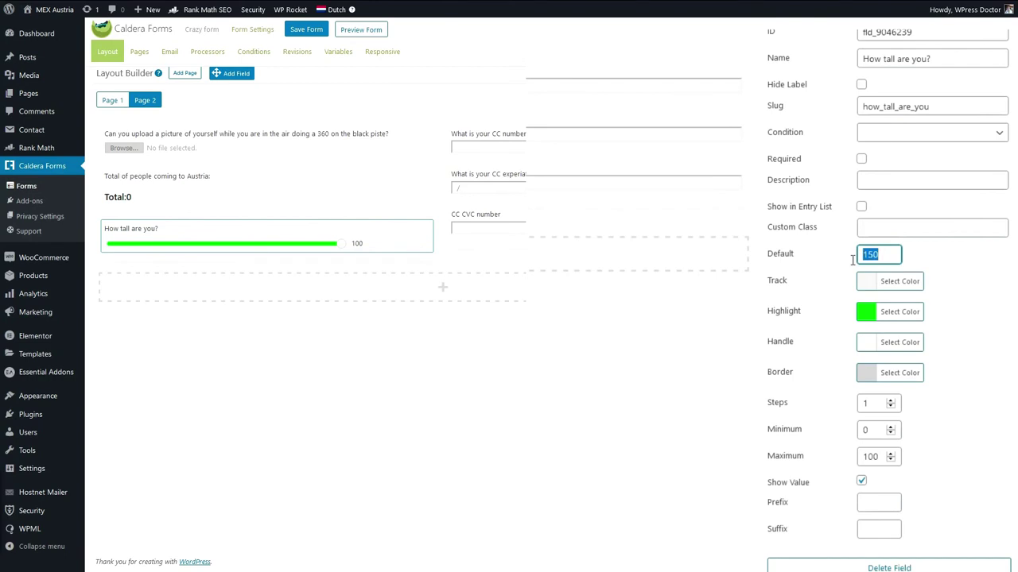
type("50")
left_click_drag(886, 252, 849, 259)
type("170")
left_click(864, 430)
type("1")
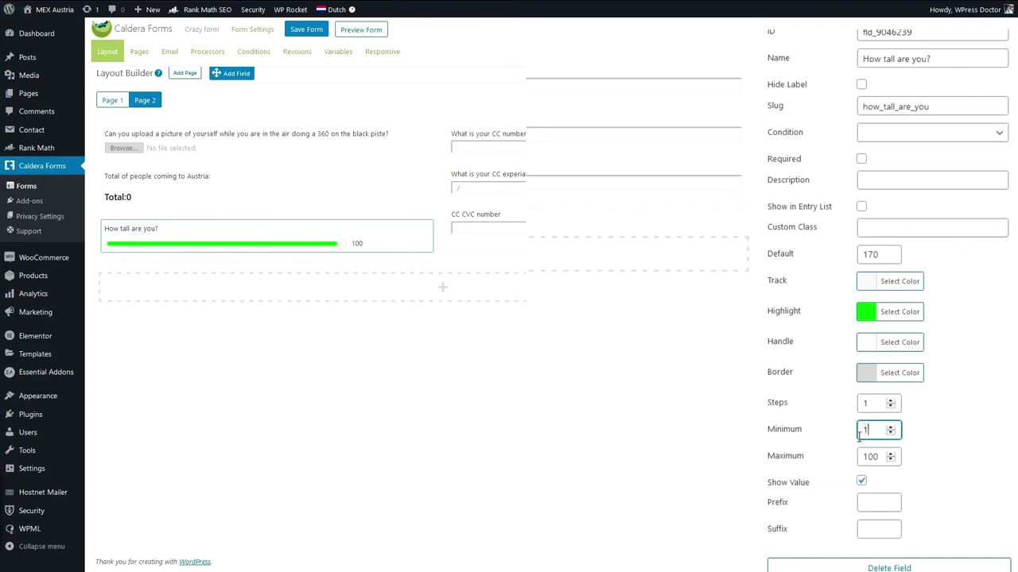
type("50")
left_click_drag(876, 457, 845, 467)
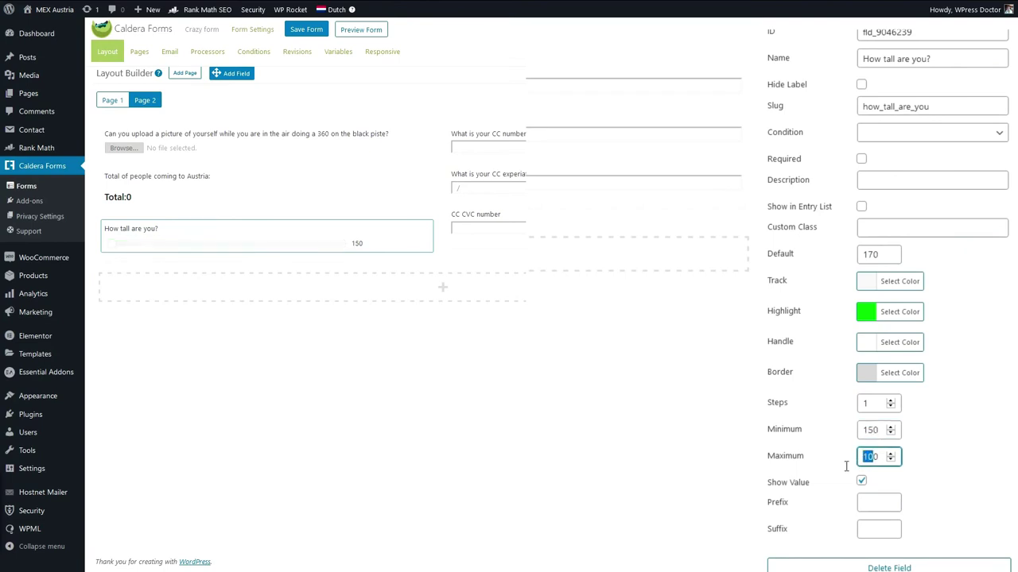
type("200")
left_click(988, 463)
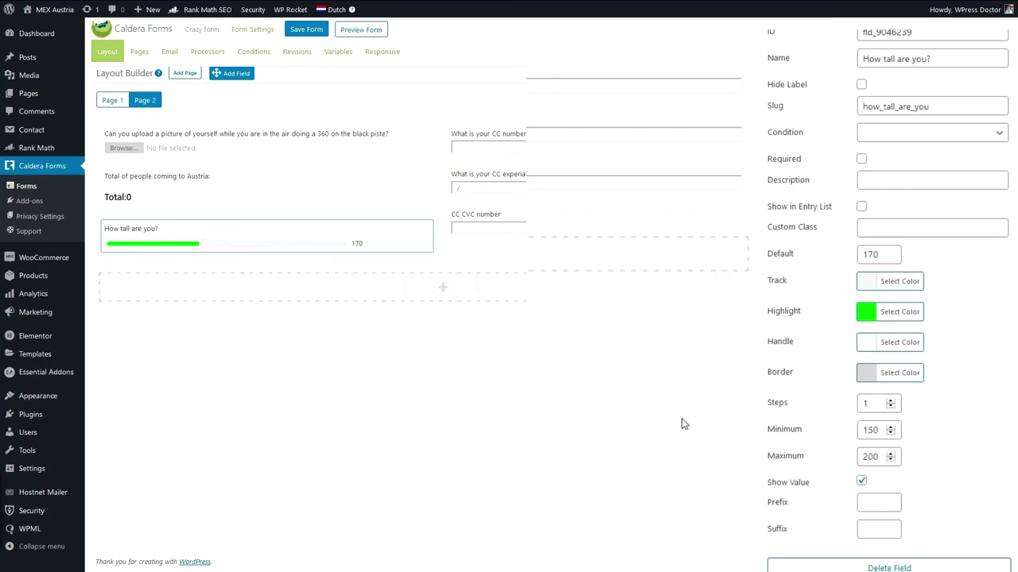
Give the slider a cm suffix, remove the € prefix, save, and add another field below.
left_click(883, 529)
type("cm")
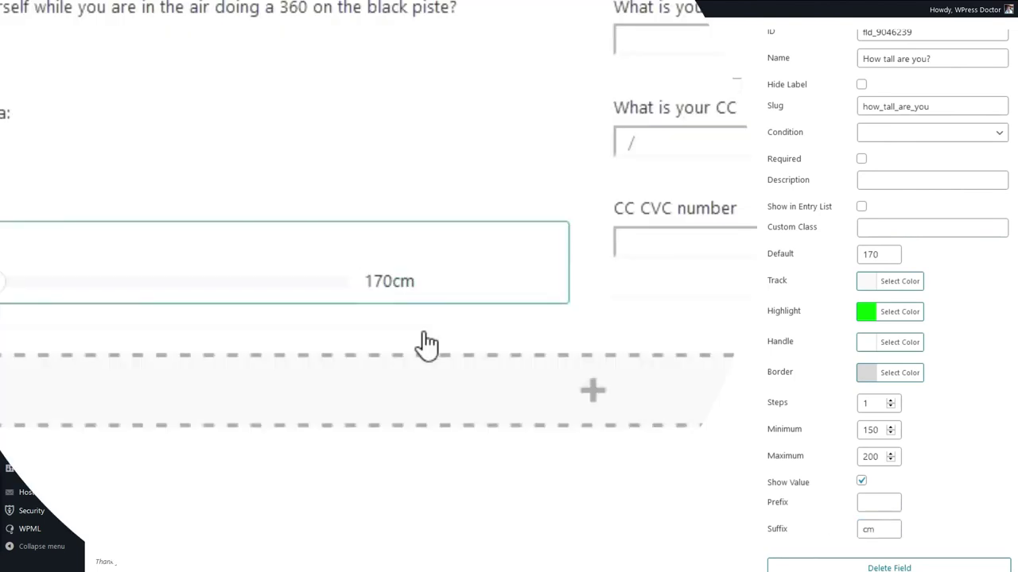
left_click(900, 499)
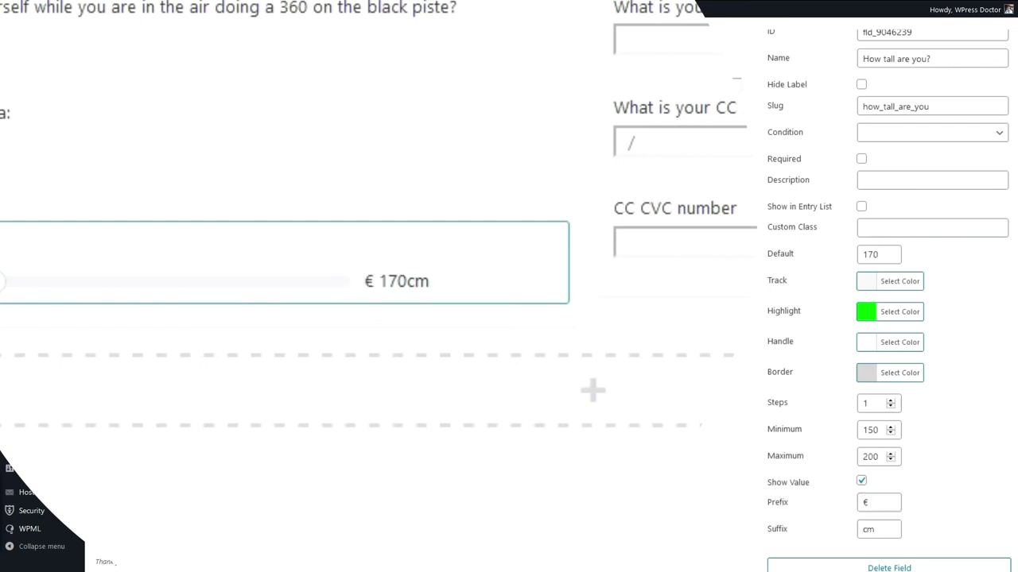
left_click_drag(882, 514, 850, 508)
key("BackSpace")
left_click_drag(883, 538, 847, 535)
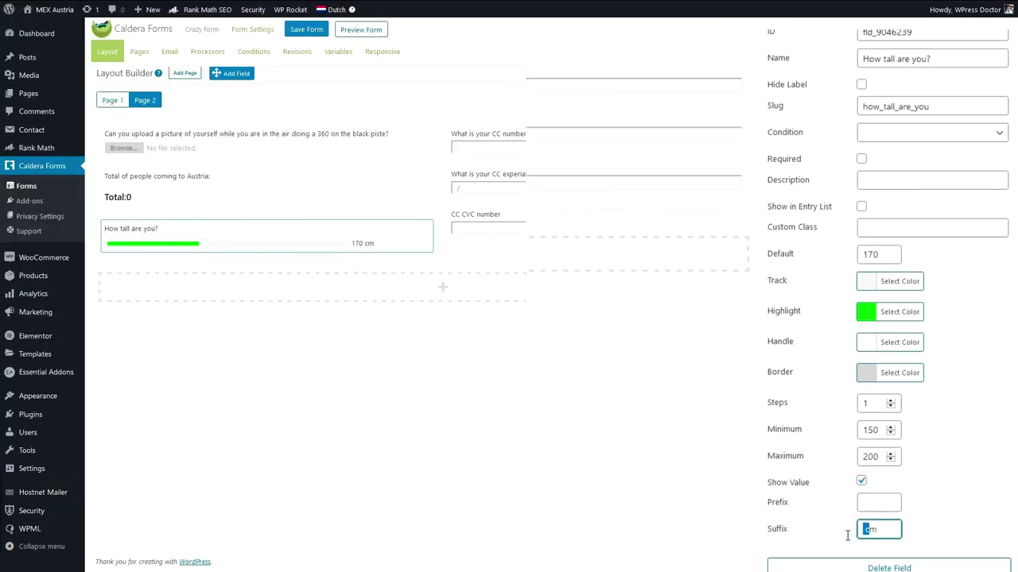
type("v")
key("BackSpace")
type("c")
key("Return")
left_click_drag(231, 78, 262, 261)
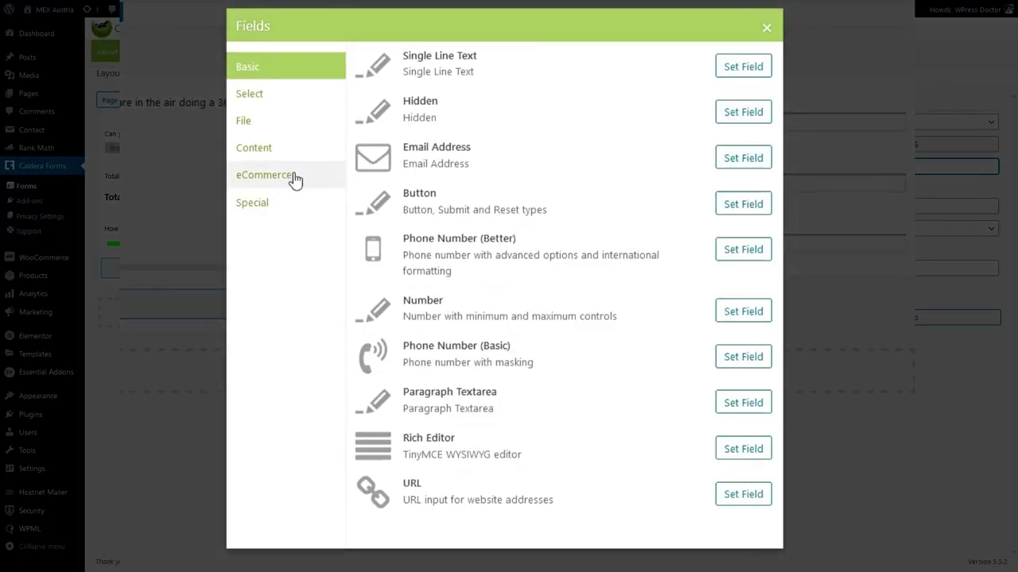
Add a required Star Rating field asking 'What did you think of this awesome form?'.
left_click(254, 203)
left_click(735, 163)
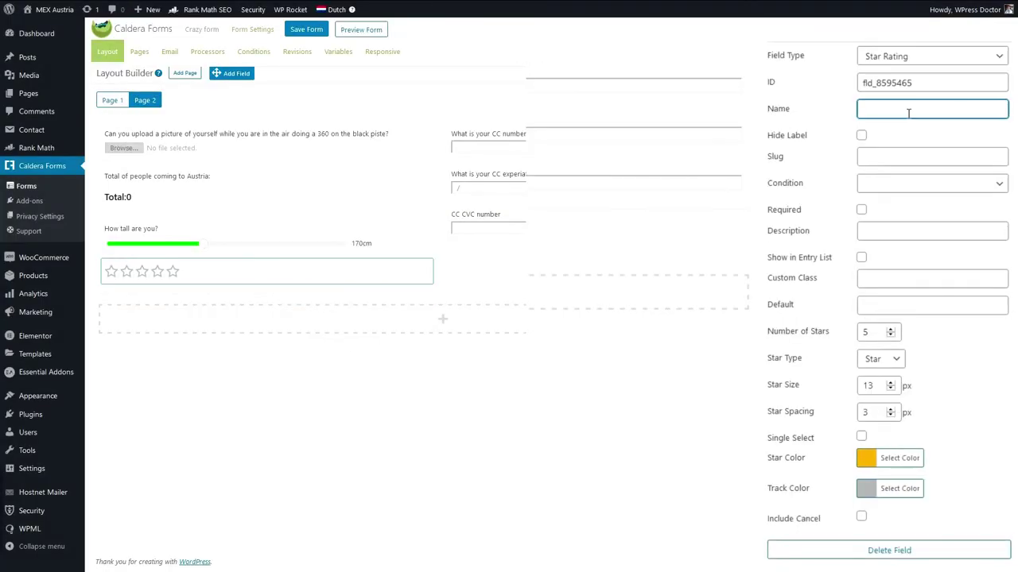
type("What do y")
type(" you think ")
type("of this awesome forM?")
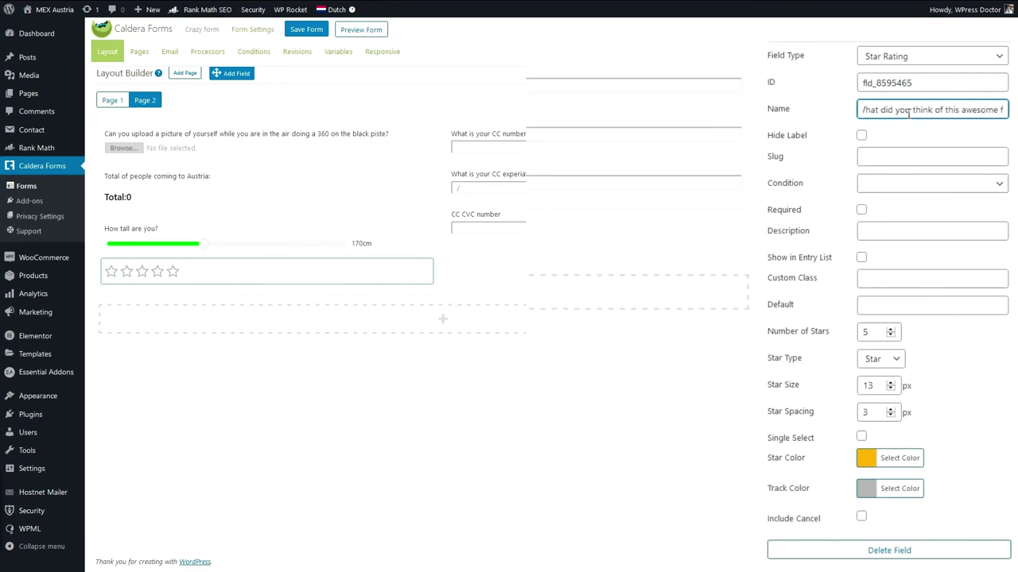
key("BackSpace")
key("BackSpace")
type("m?")
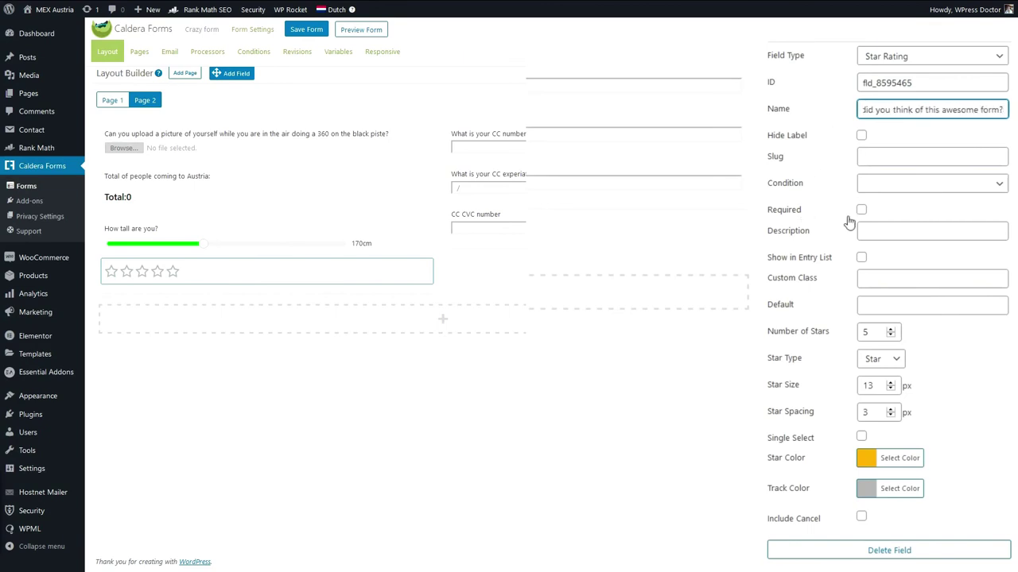
left_click(867, 217)
left_click(861, 212)
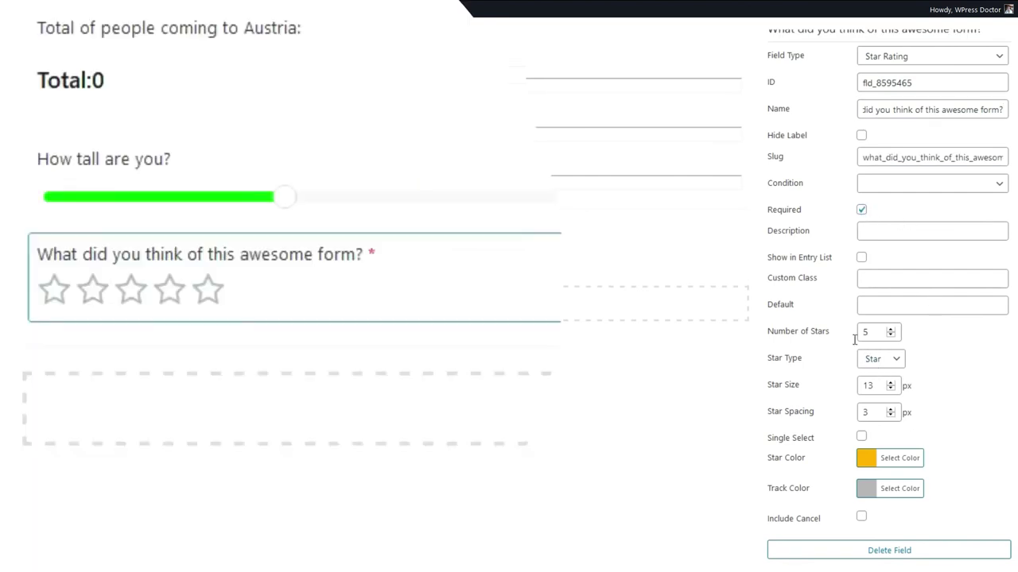
Set the rating to 10 stars with size 11 and spacing 17.
left_click(890, 330)
left_click(890, 329)
left_click(891, 329)
left_click(890, 329)
left_click(891, 329)
left_click(891, 329)
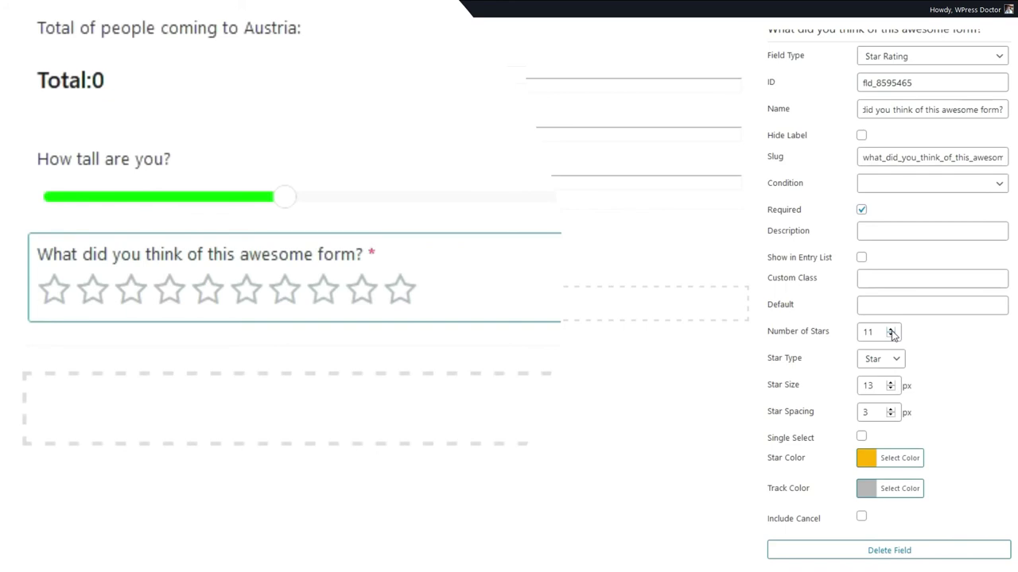
left_click(890, 335)
double_click(868, 385)
left_click(892, 389)
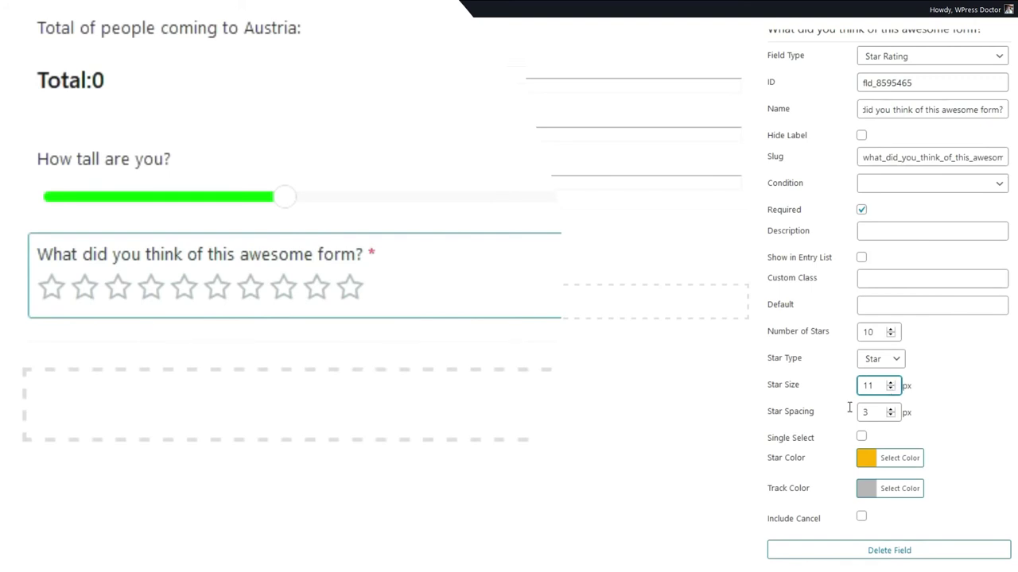
left_click(890, 408)
left_click(890, 408)
left_click(890, 408)
left_click(890, 409)
left_click(891, 409)
left_click(890, 409)
left_click(890, 408)
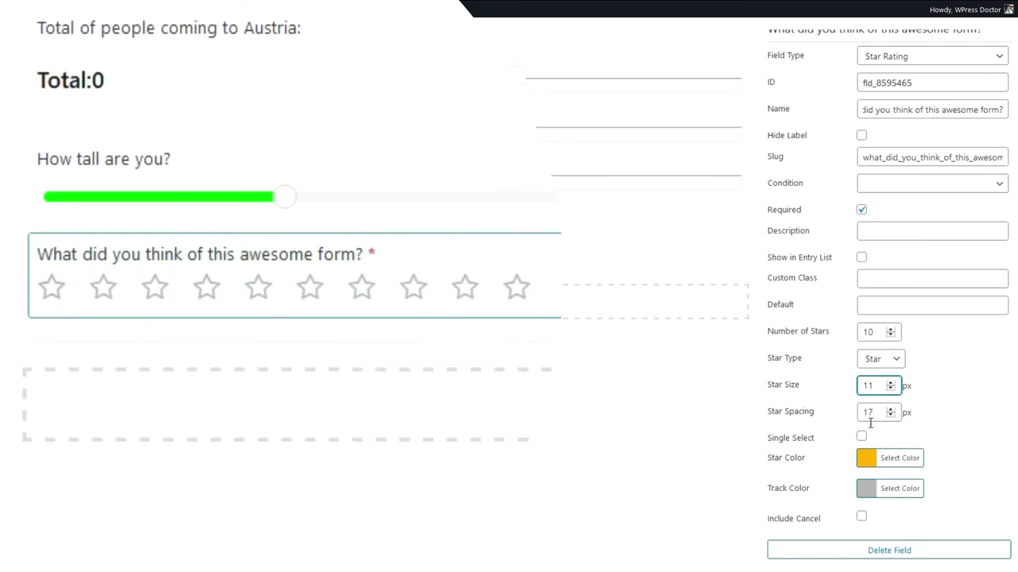
Make the stars yellow and save the form.
left_click(871, 461)
scroll(946, 405, "down", 2)
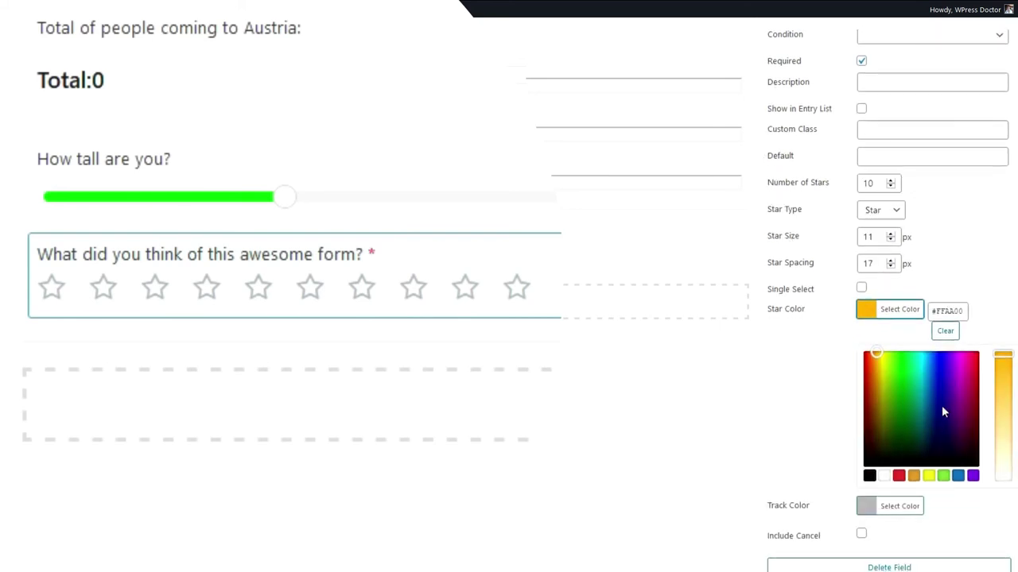
left_click(929, 476)
left_click(302, 29)
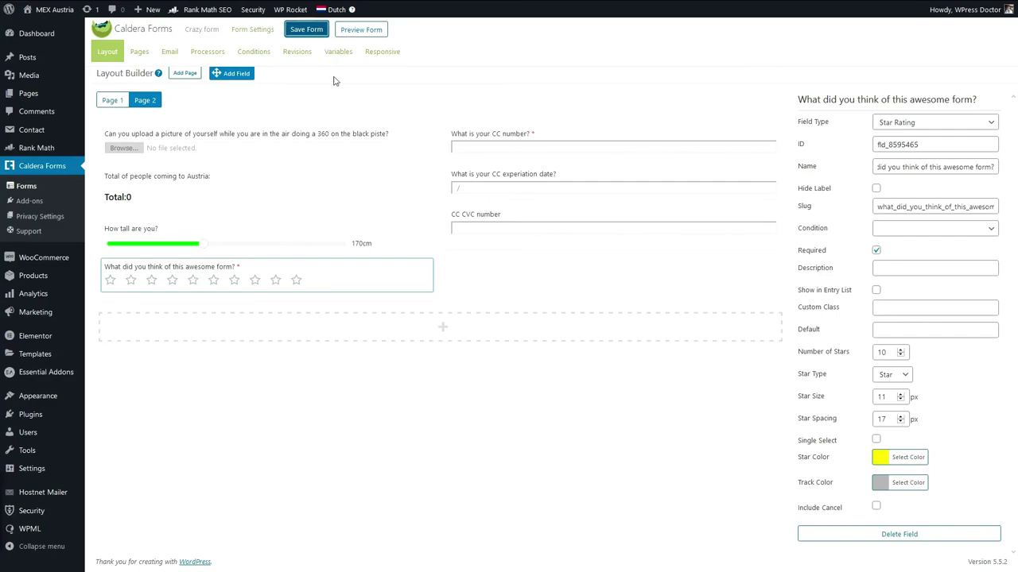
left_click_drag(228, 75, 236, 357)
left_click(235, 357)
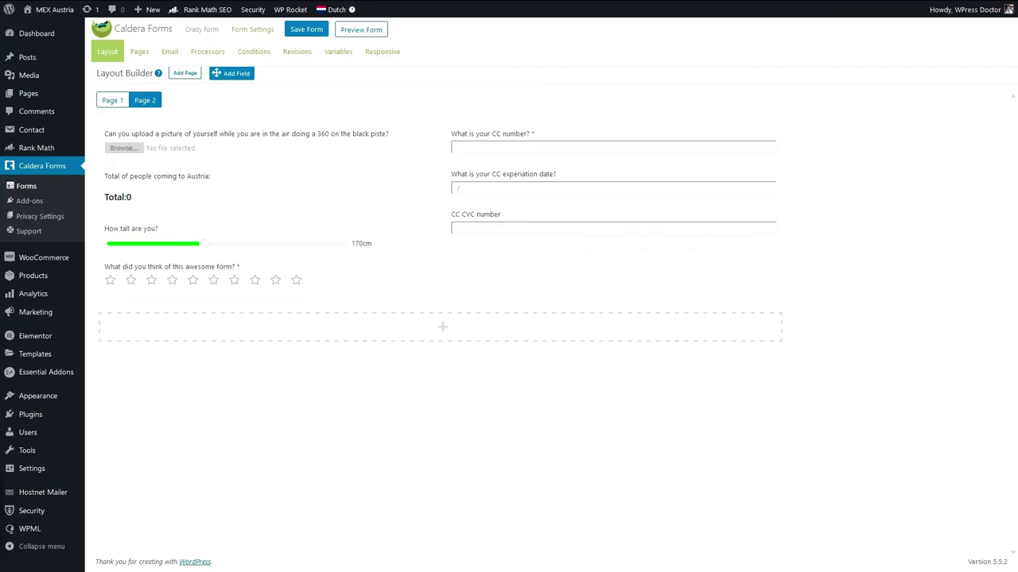
Add Page 3 with a Summary field labelled 'I have entered this information:'.
left_click(185, 73)
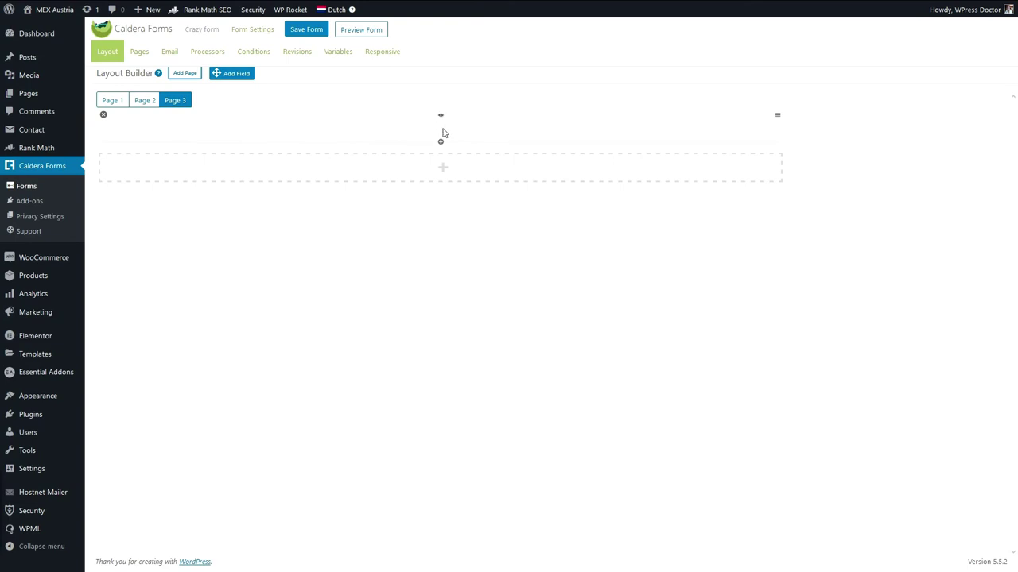
left_click_drag(232, 75, 241, 133)
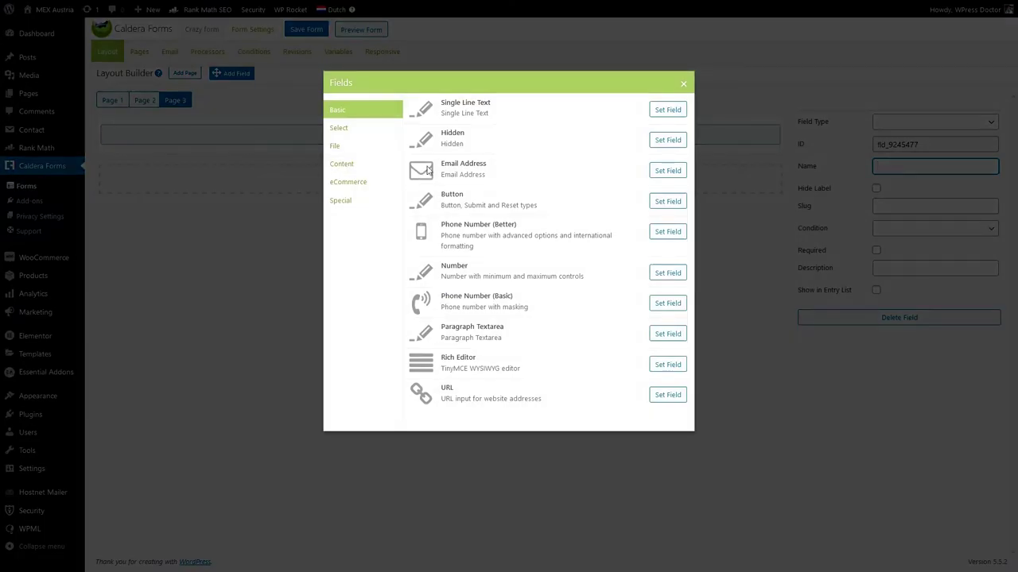
left_click(341, 198)
left_click(319, 152)
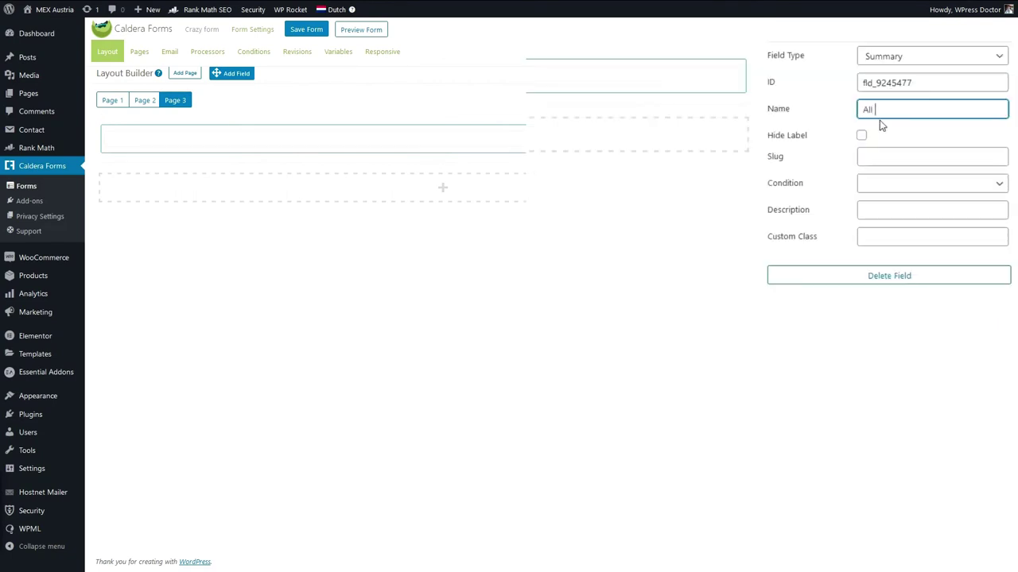
type("Ther")
type("e are all the")
key("ctrl+a")
type("T")
type(" have entered this infor")
type("mation:")
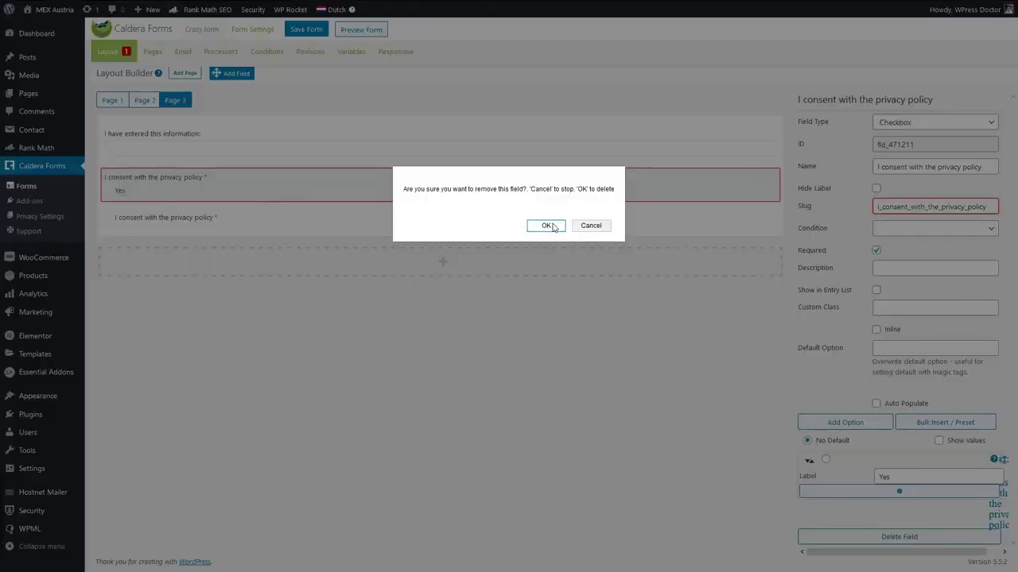
left_click(546, 225)
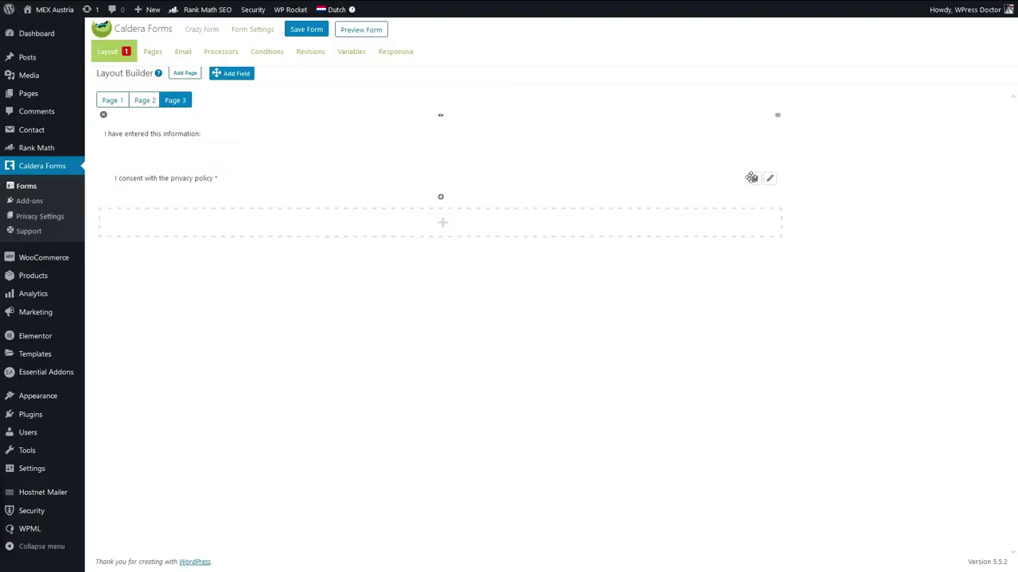
Delete the existing consent field from Page 3.
left_click(770, 178)
left_click(878, 529)
left_click(546, 228)
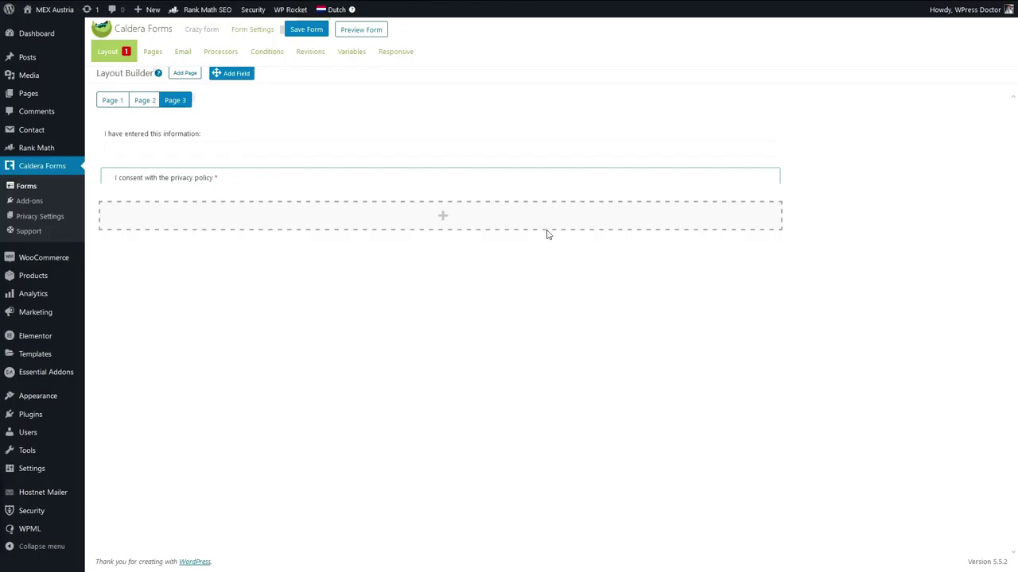
Add a Consent field below the summary with a pasted label.
left_click_drag(236, 76, 231, 167)
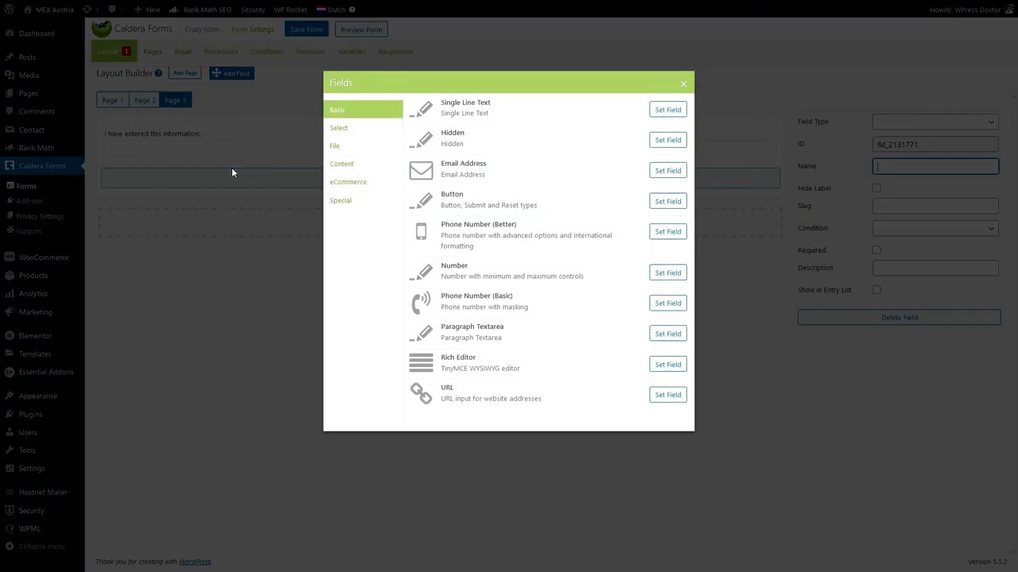
left_click(314, 210)
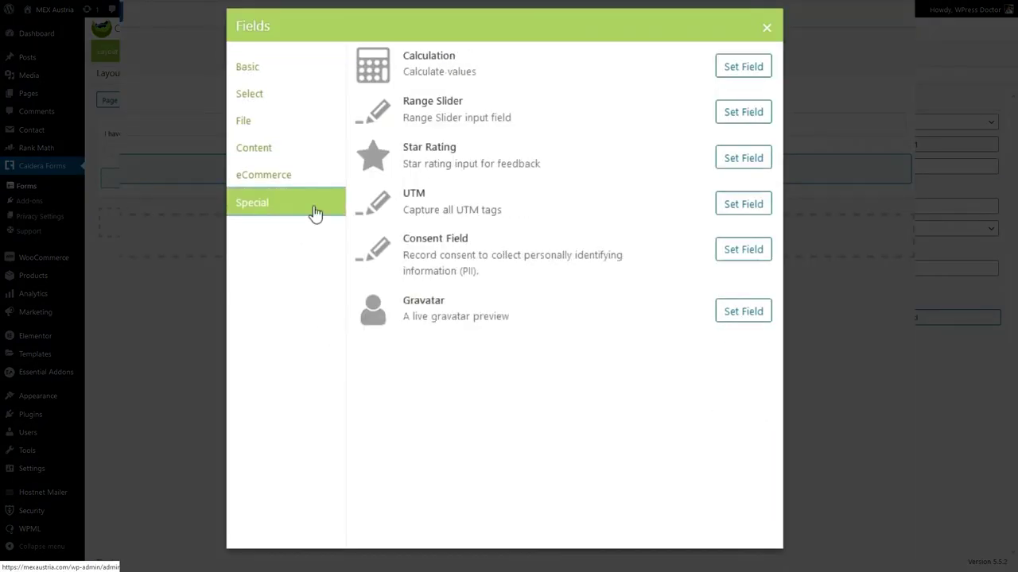
left_click(748, 255)
left_click(901, 168)
type("I consent with the privacy policy")
left_click(685, 336)
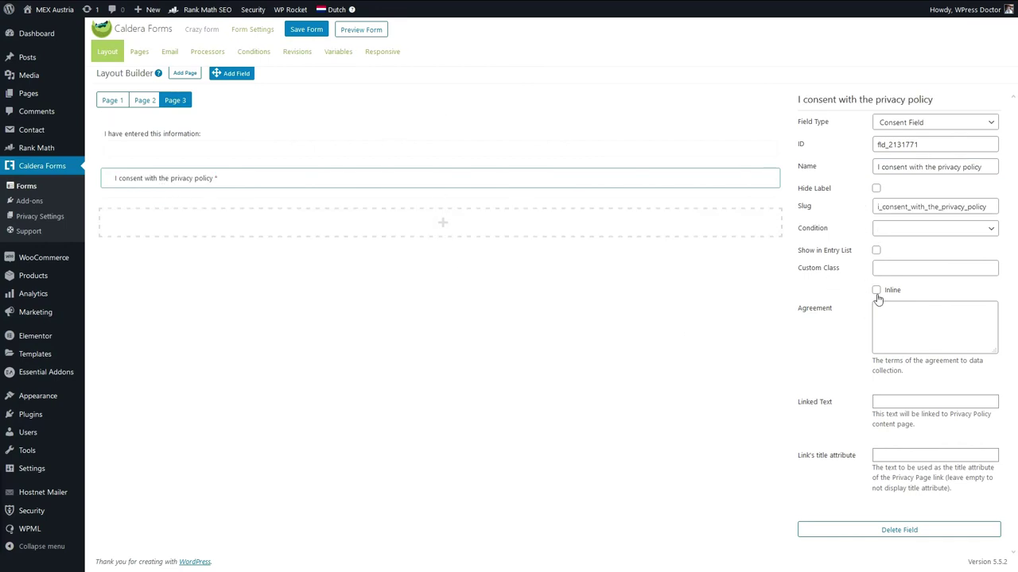
Write the consent agreement accepting spam emails for the next year.
left_click(911, 337)
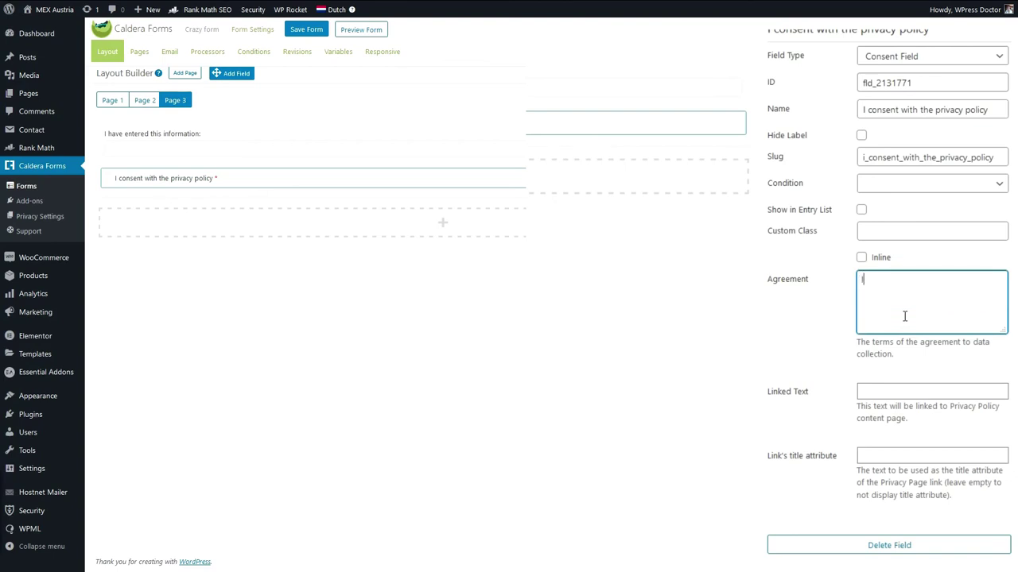
type("I accept the")
type("t you will send me s")
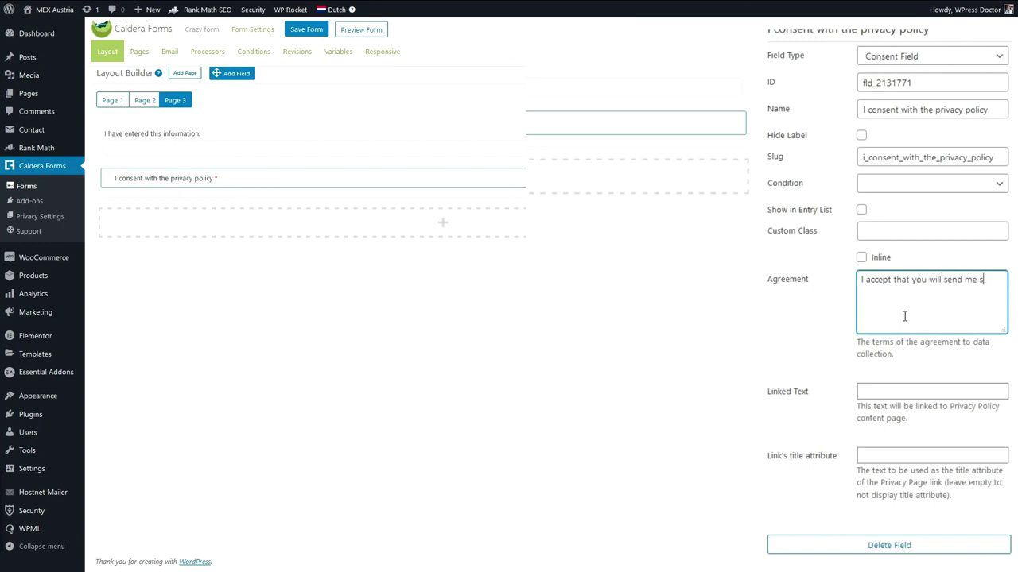
type("pam emails for every day forthe next year. I cannot unsubscrib")
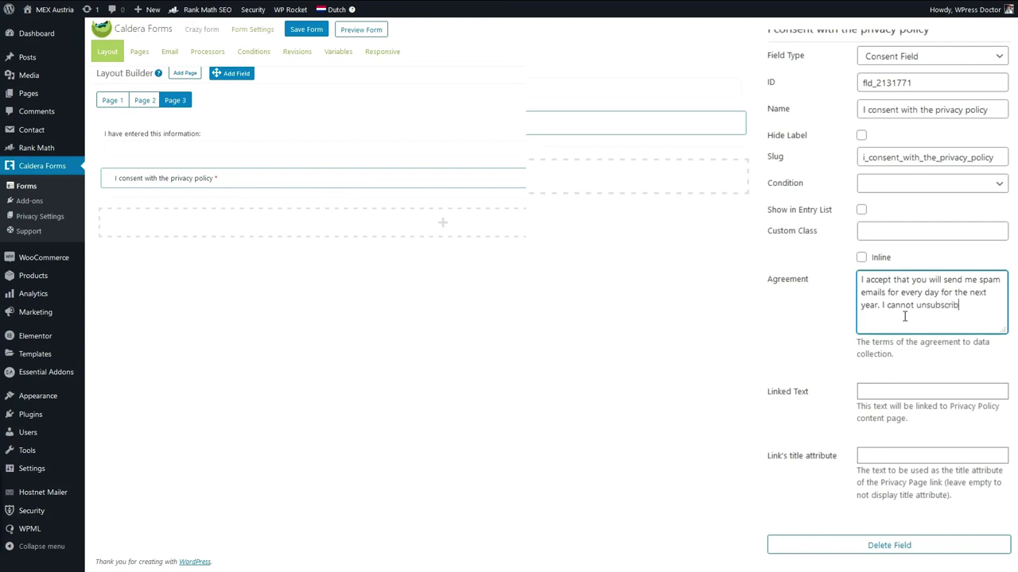
type("e and promise I will buy occaisaleny")
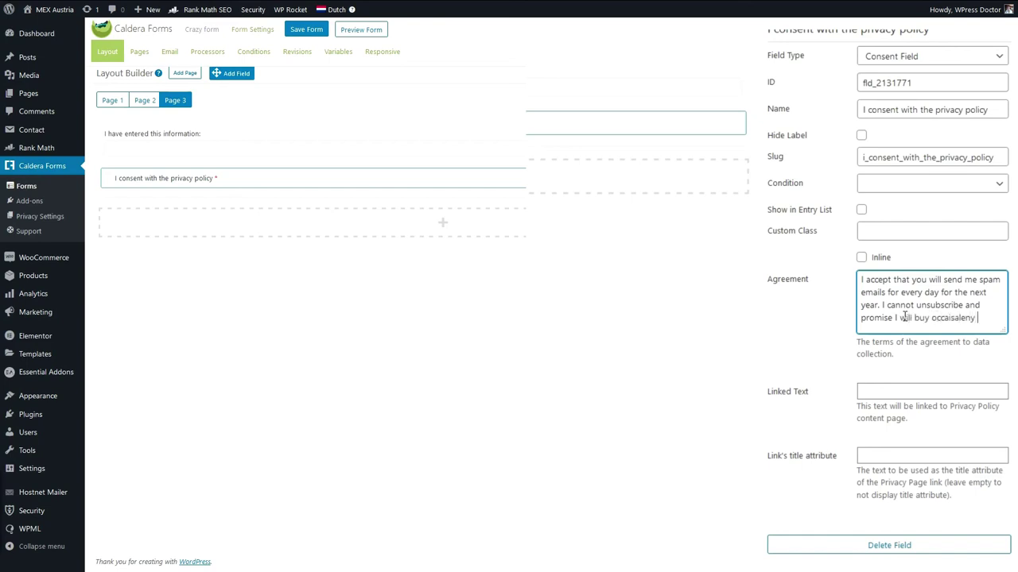
type("uy some products of you.")
left_click(578, 380)
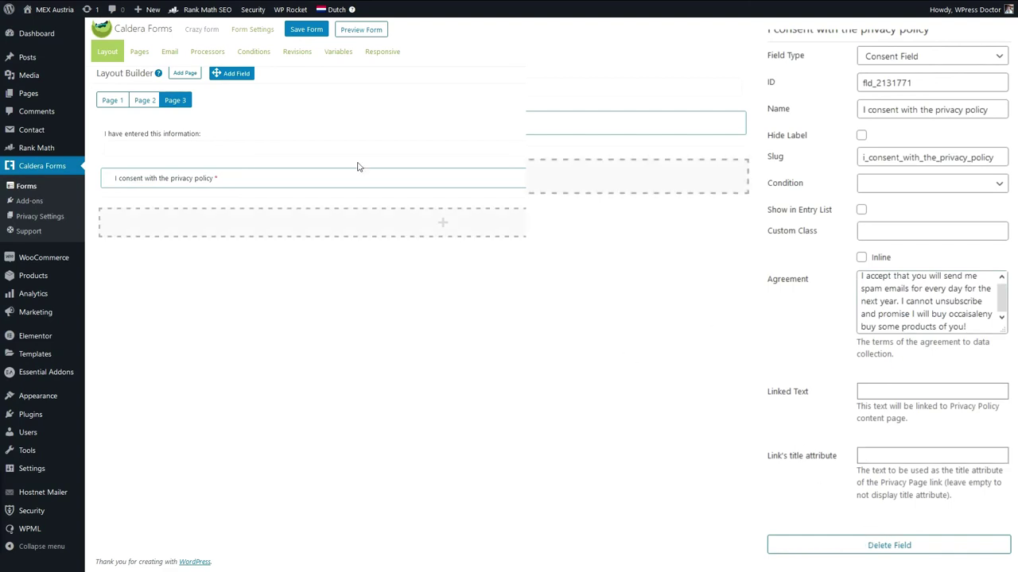
Set the consent linked text to 'Read the entire policy' and save the form.
left_click(904, 393)
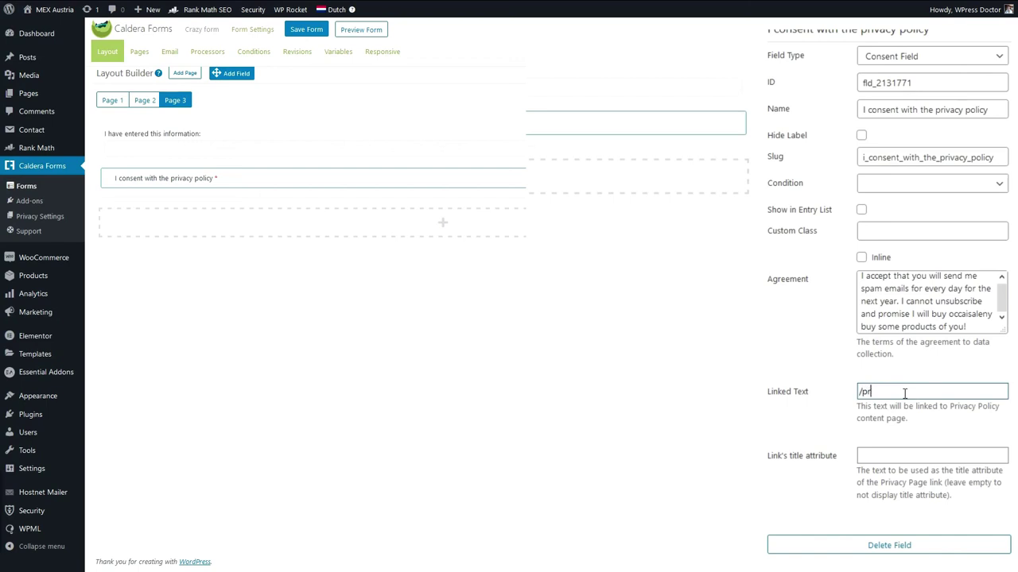
type("/privacyRead mo")
left_click(343, 221)
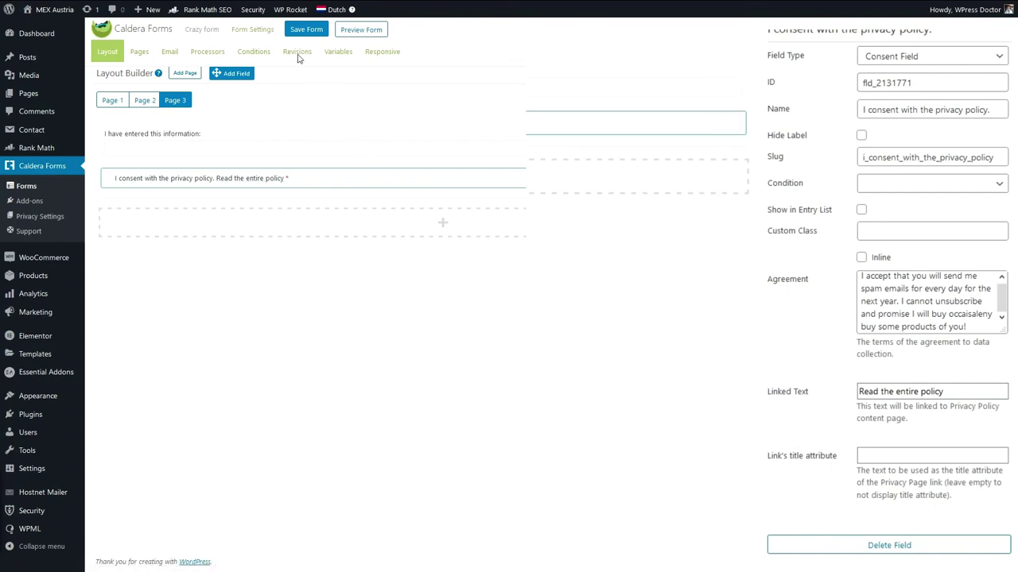
left_click(304, 29)
Add a Page 3 button labelled 'Yes I would like to receive a quote for my next awesome Austria Experience!'.
left_click(329, 183)
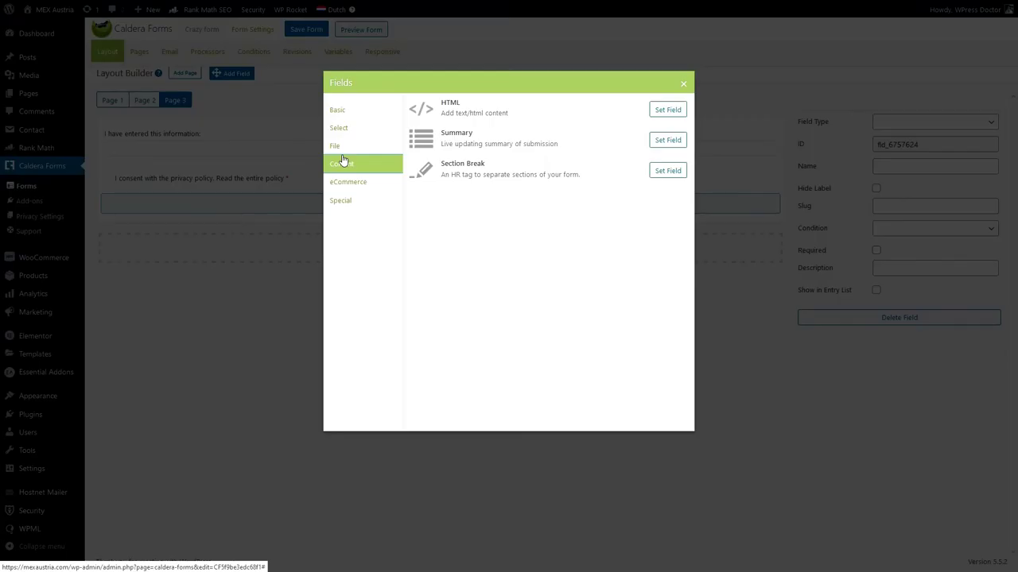
left_click(337, 111)
left_click(682, 83)
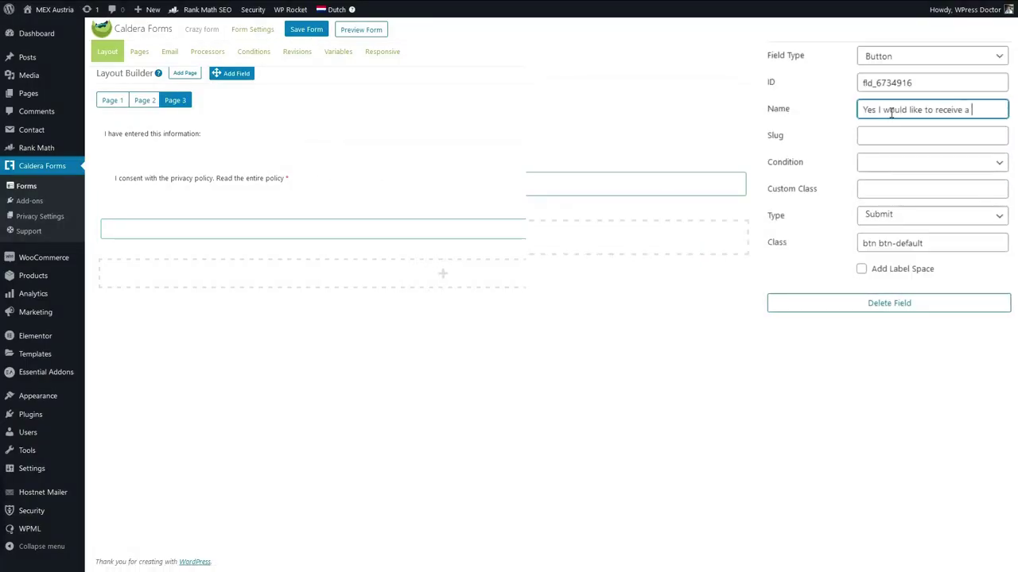
type("or my next a")
type("wesome Austria E")
type("xperience")
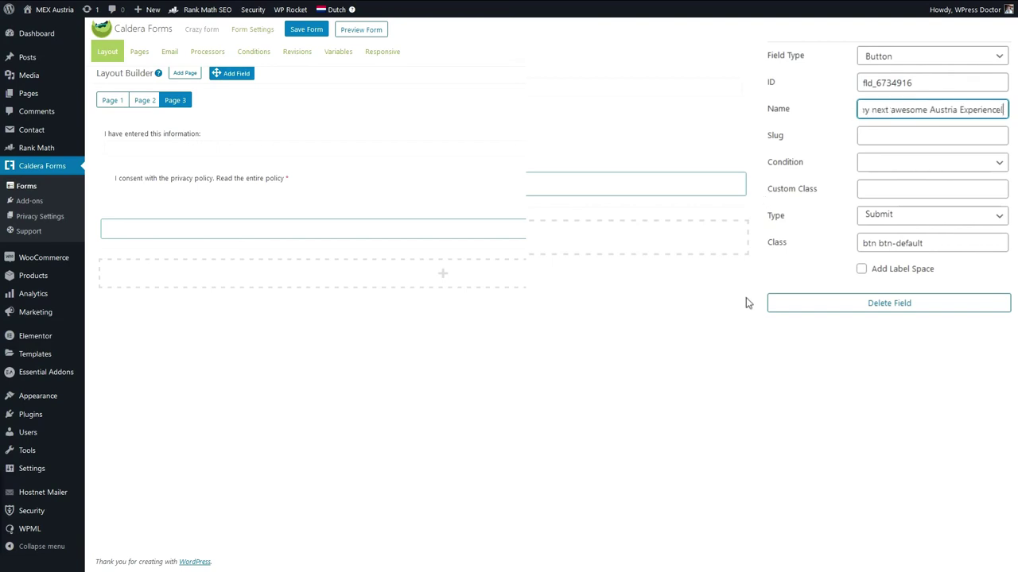
type("!")
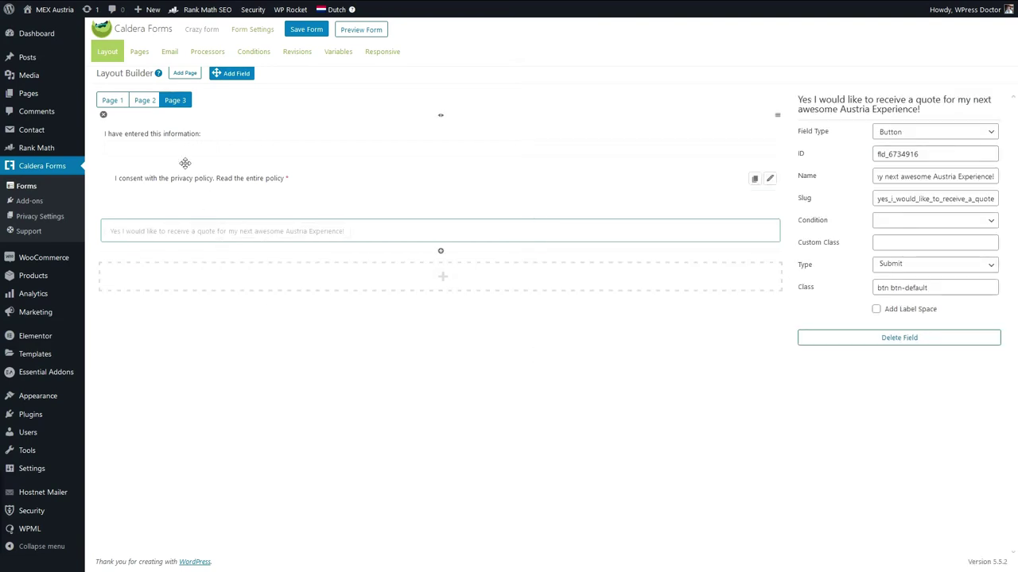
left_click(262, 201)
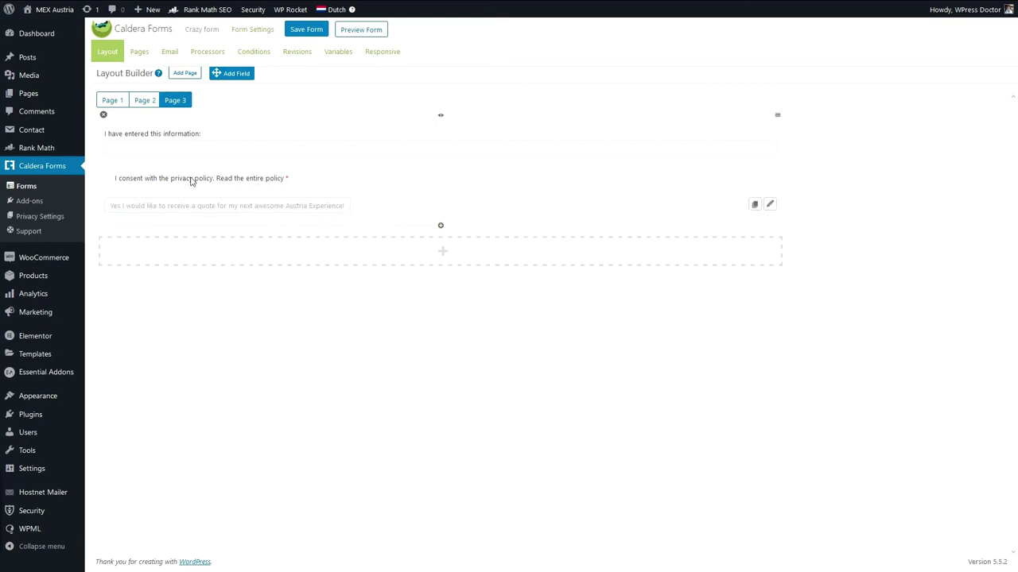
Add a new empty row at the bottom of Page 1.
left_click(109, 104)
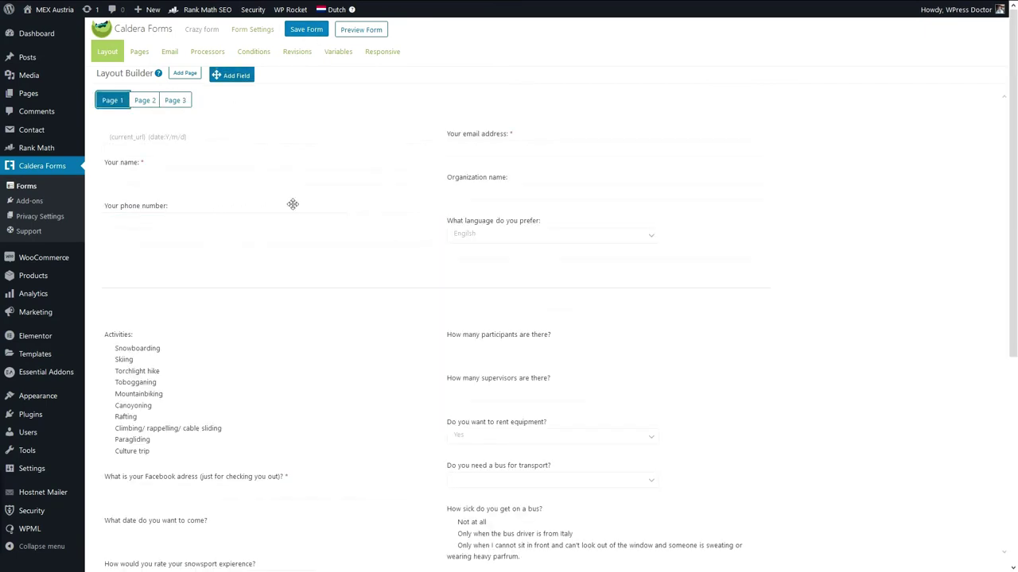
scroll(256, 113, "down", 5)
left_click(216, 481)
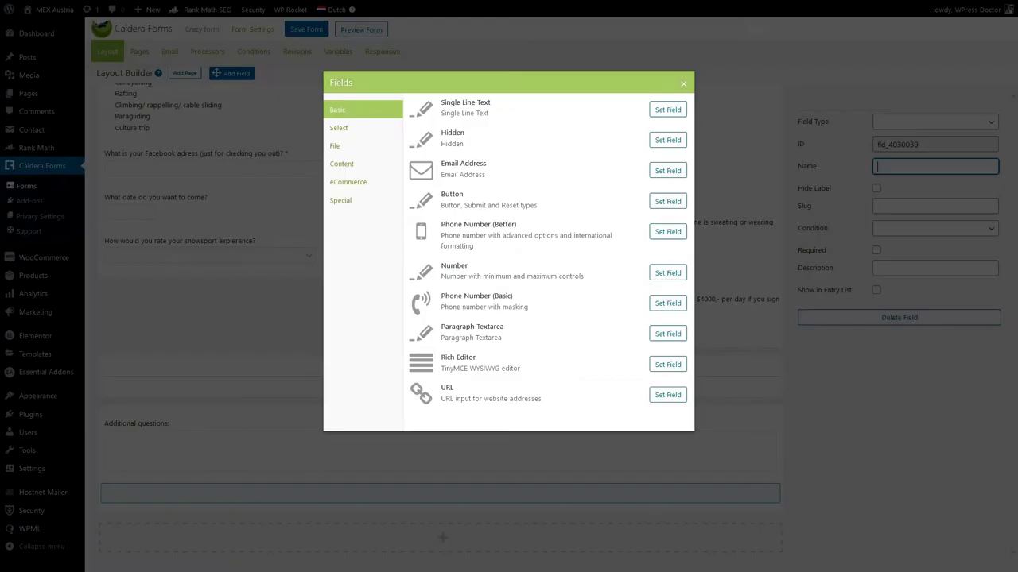
key("Escape")
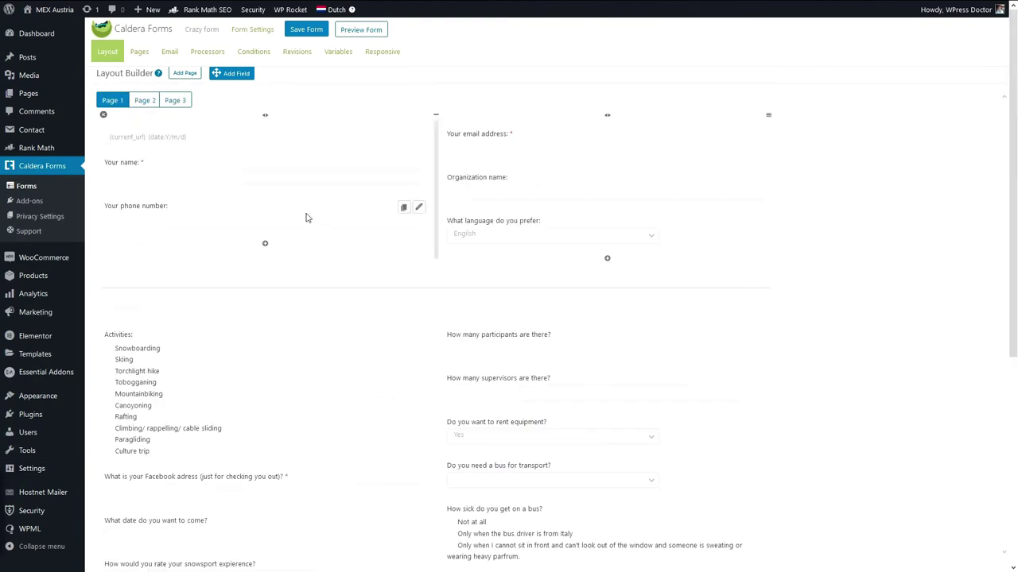
left_click(146, 102)
left_click(113, 102)
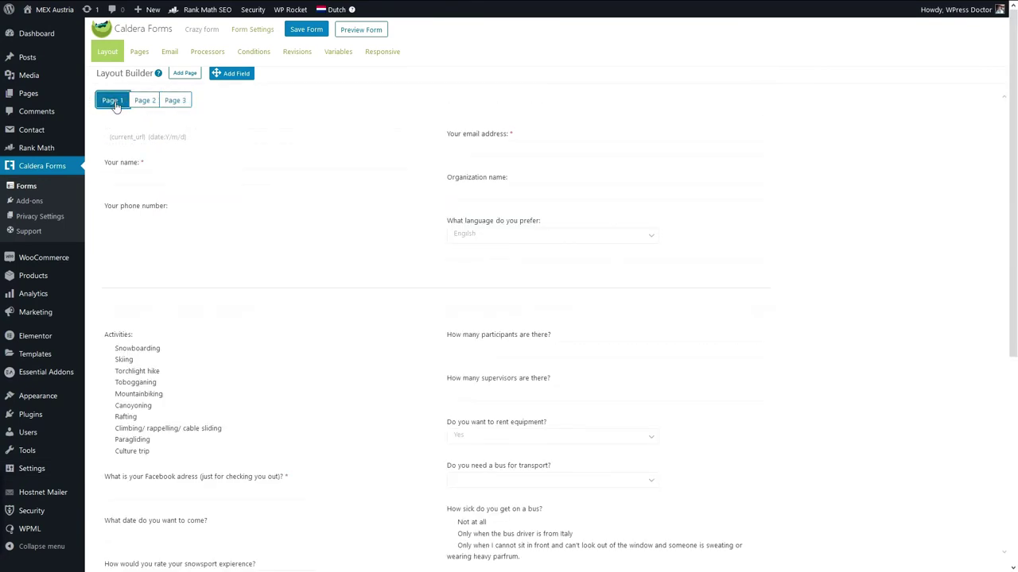
scroll(275, 210, "down", 5)
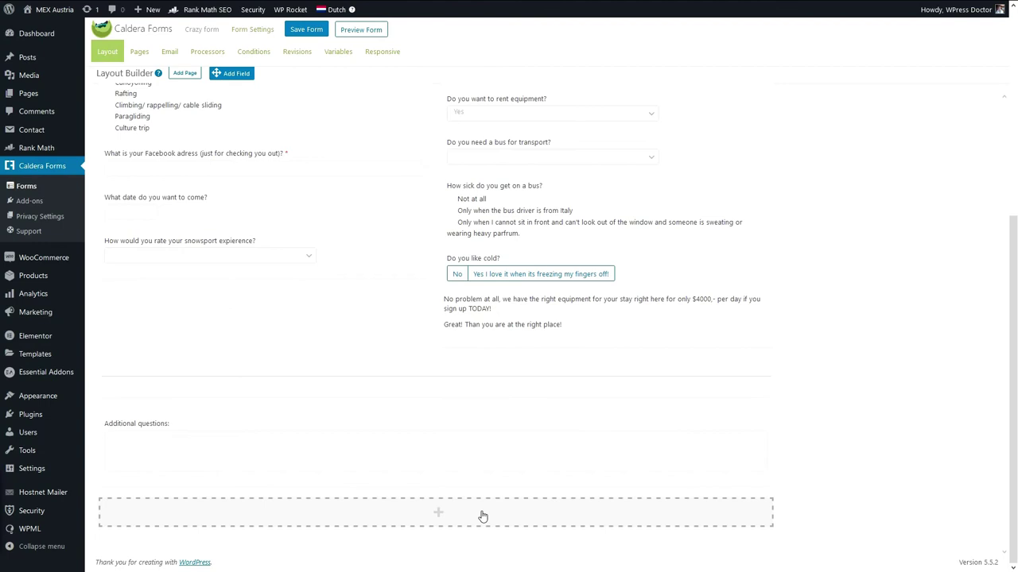
left_click(436, 516)
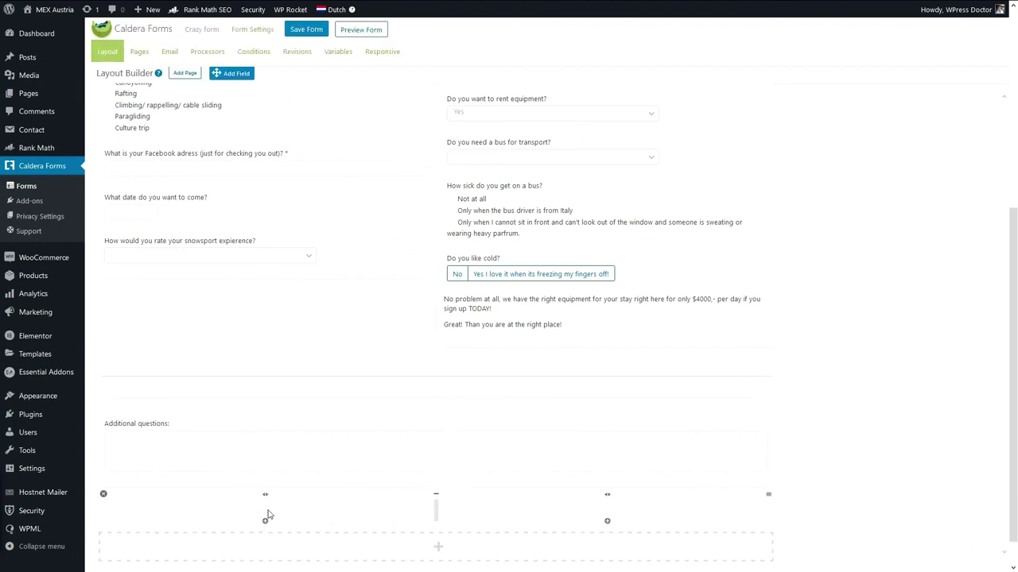
scroll(364, 113, "up", 1)
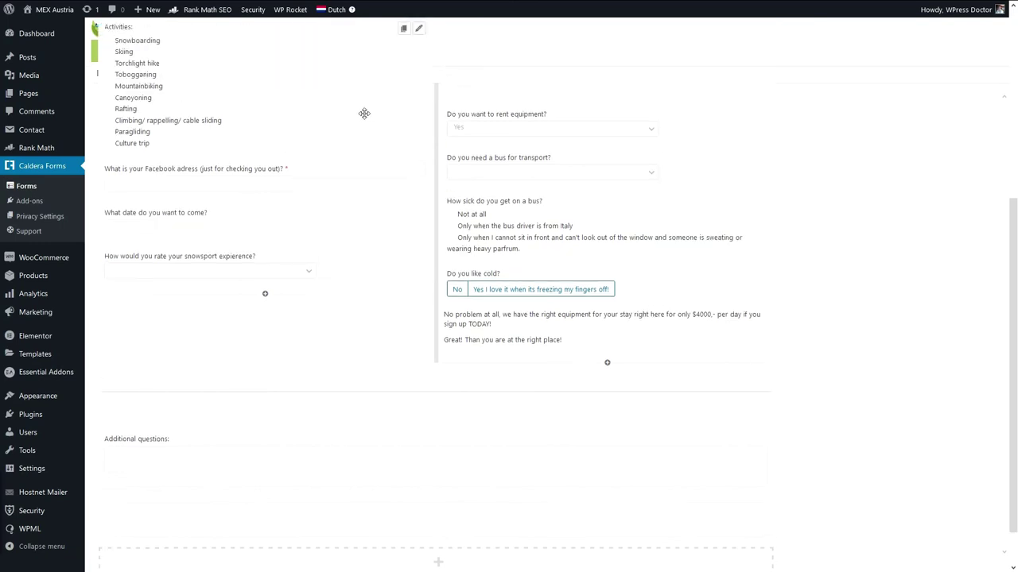
scroll(364, 113, "up", 3)
scroll(275, 172, "down", 4)
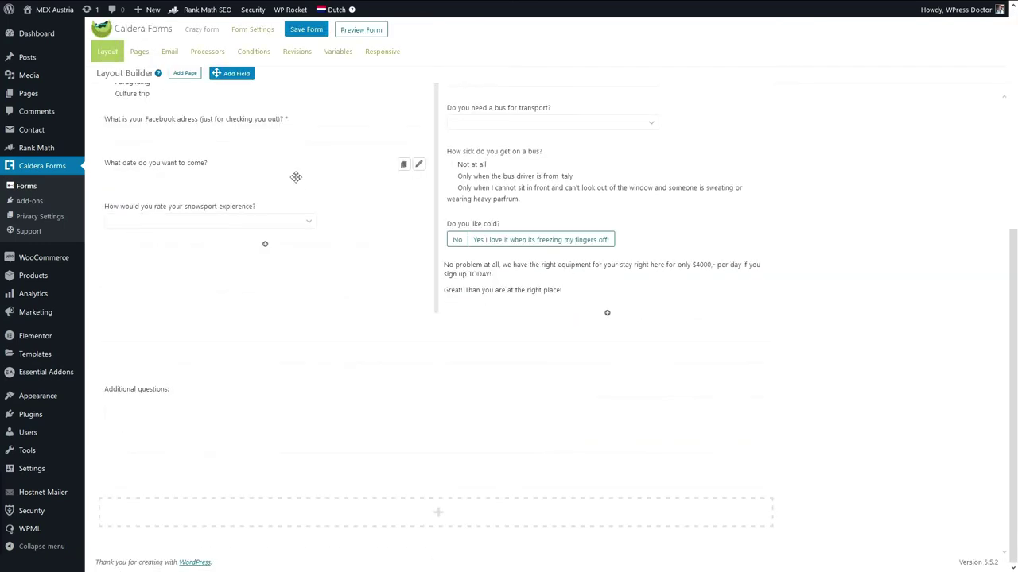
Place a Next Page button named 'Continue' in the new bottom row.
left_click_drag(233, 73, 239, 475)
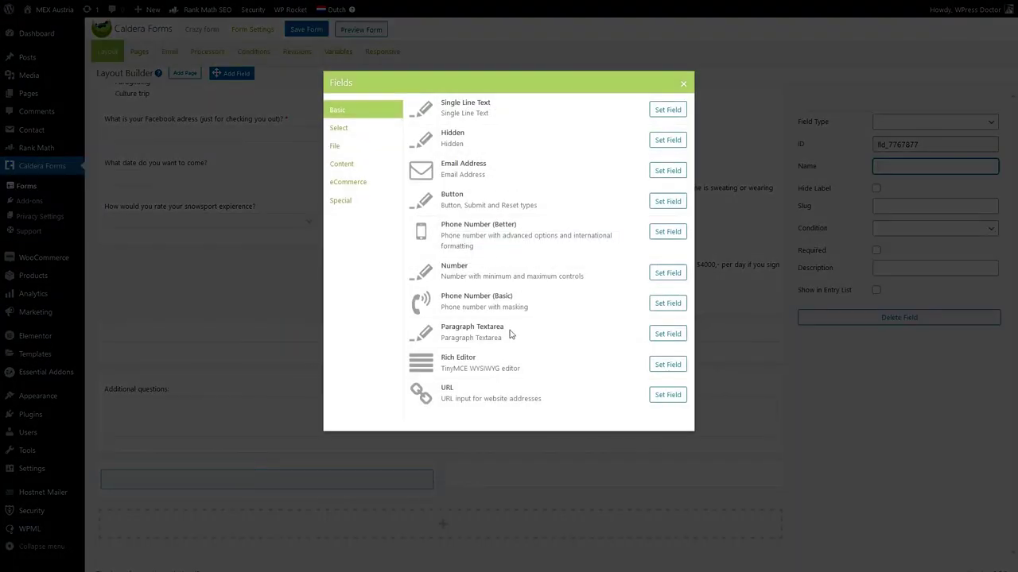
left_click(681, 201)
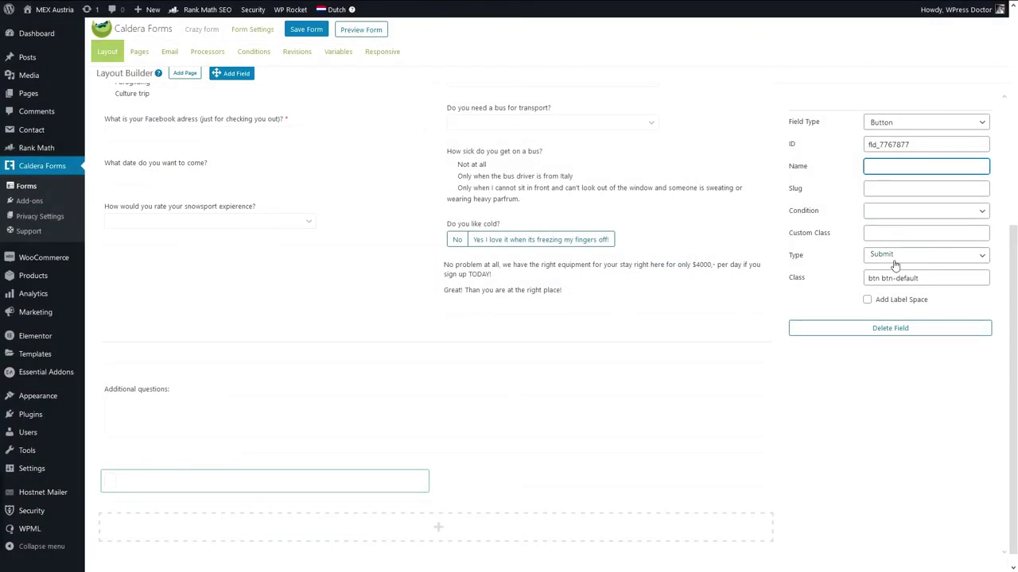
left_click(890, 256)
left_click(888, 301)
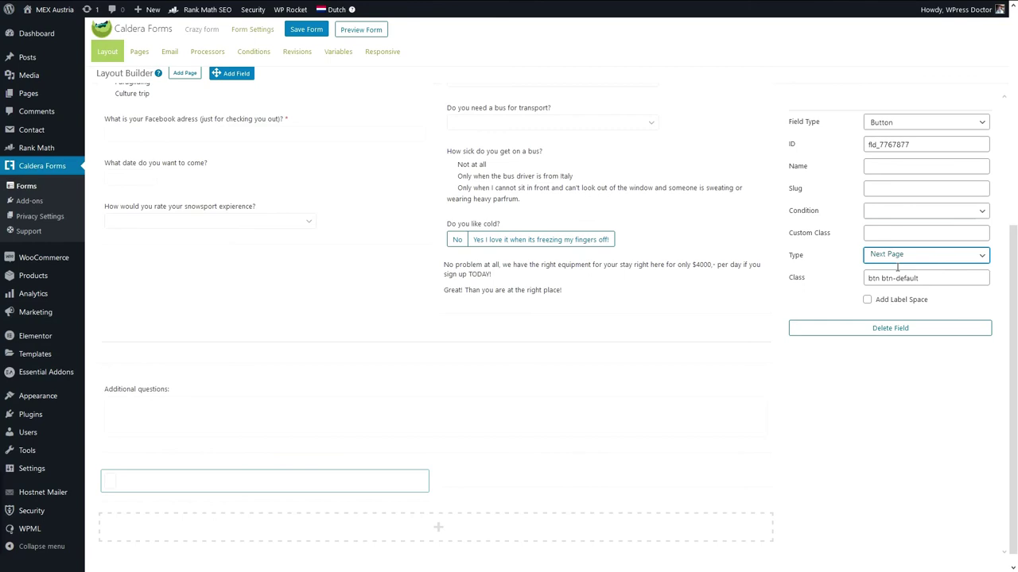
left_click(896, 170)
type("Continue")
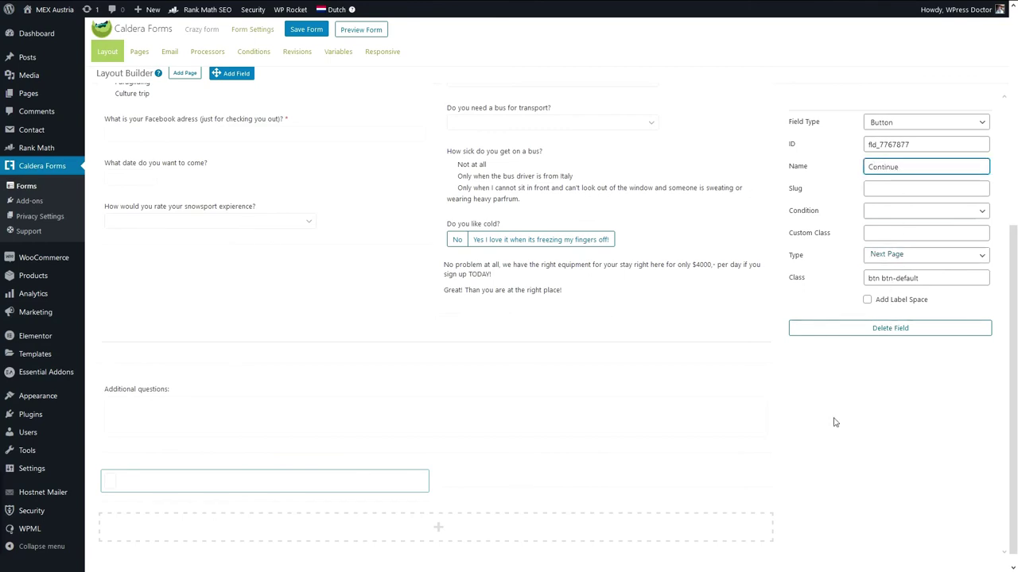
left_click(835, 422)
left_click_drag(326, 485, 618, 477)
scroll(451, 195, "up", 5)
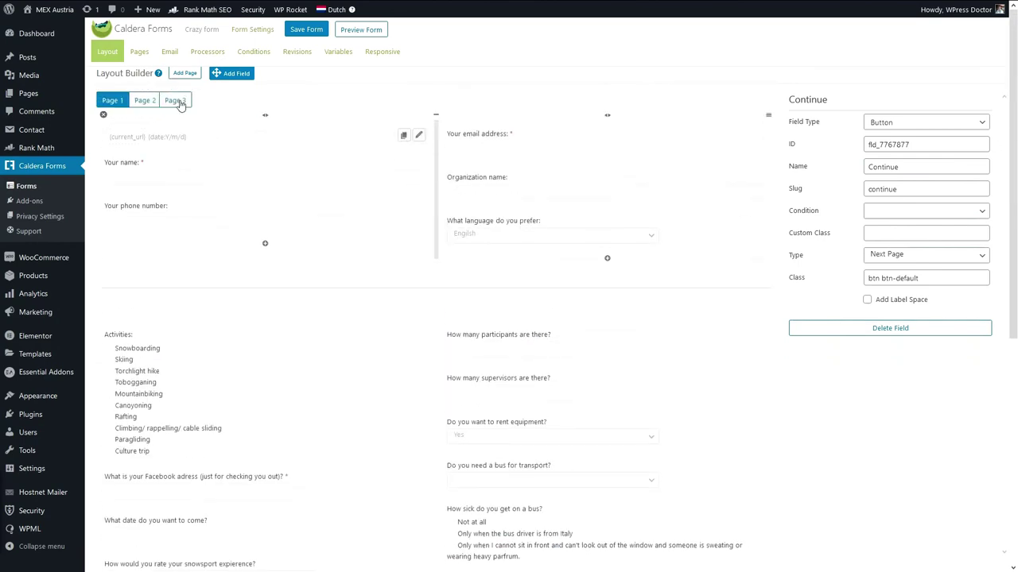
left_click(144, 100)
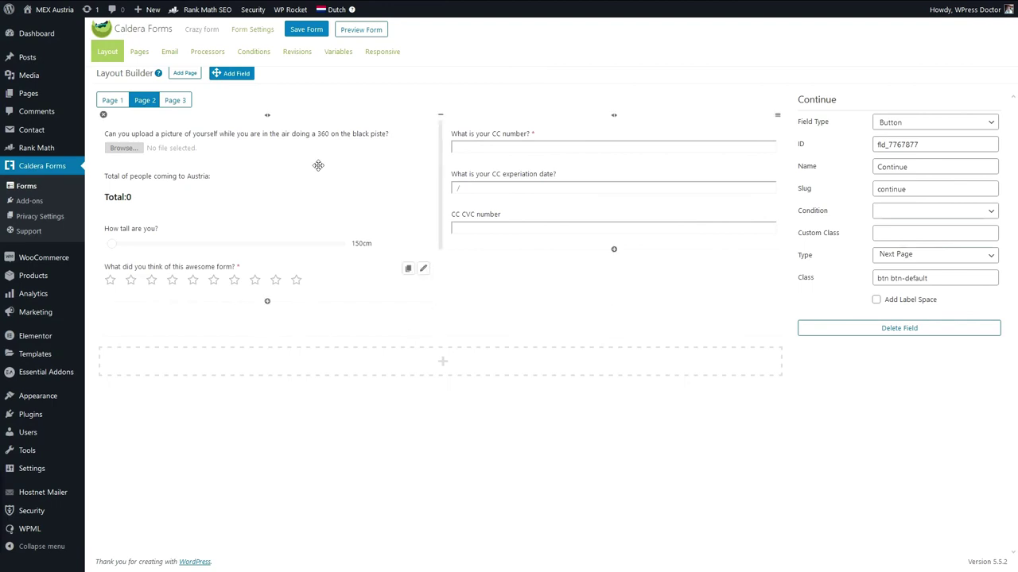
Add a Previous Page button named 'Go back' at the bottom of Page 2.
left_click_drag(237, 73, 293, 335)
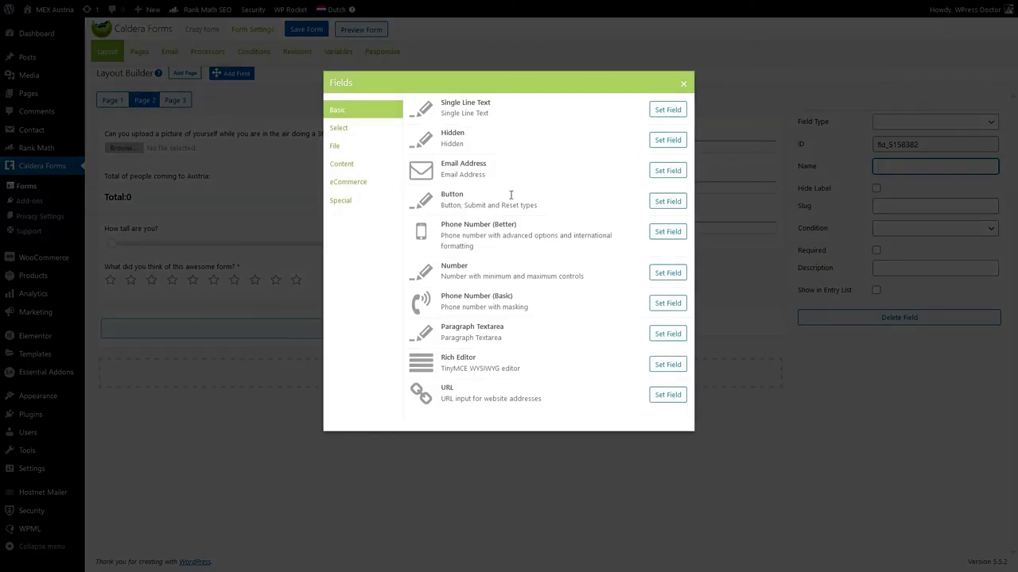
left_click(668, 202)
left_click(925, 255)
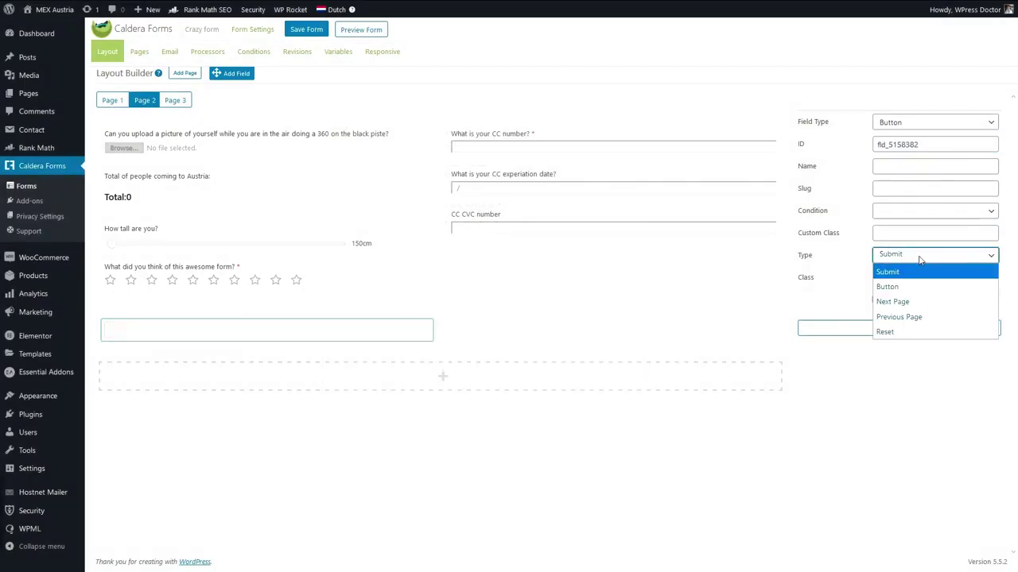
left_click(914, 318)
left_click(899, 168)
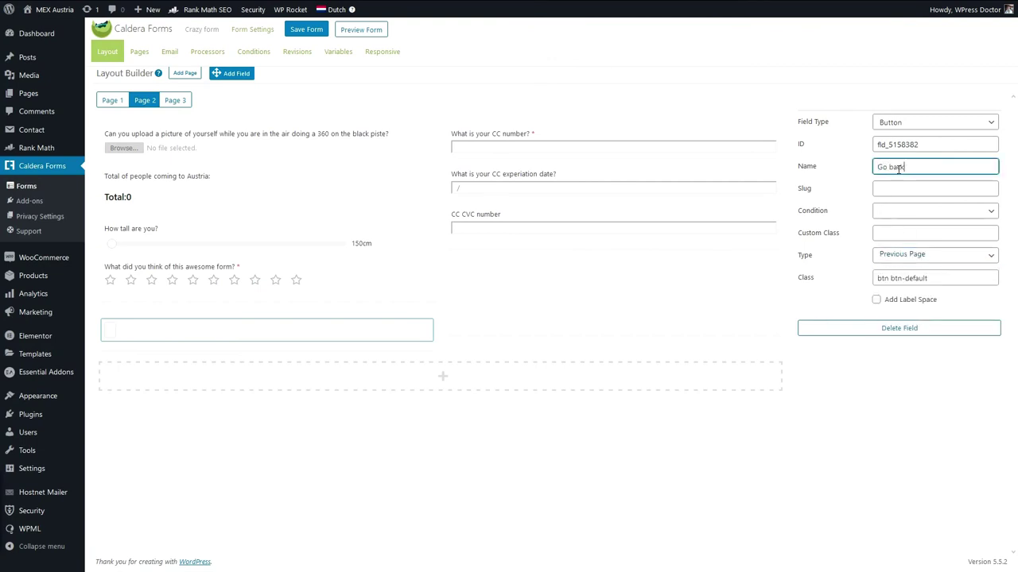
left_click(609, 438)
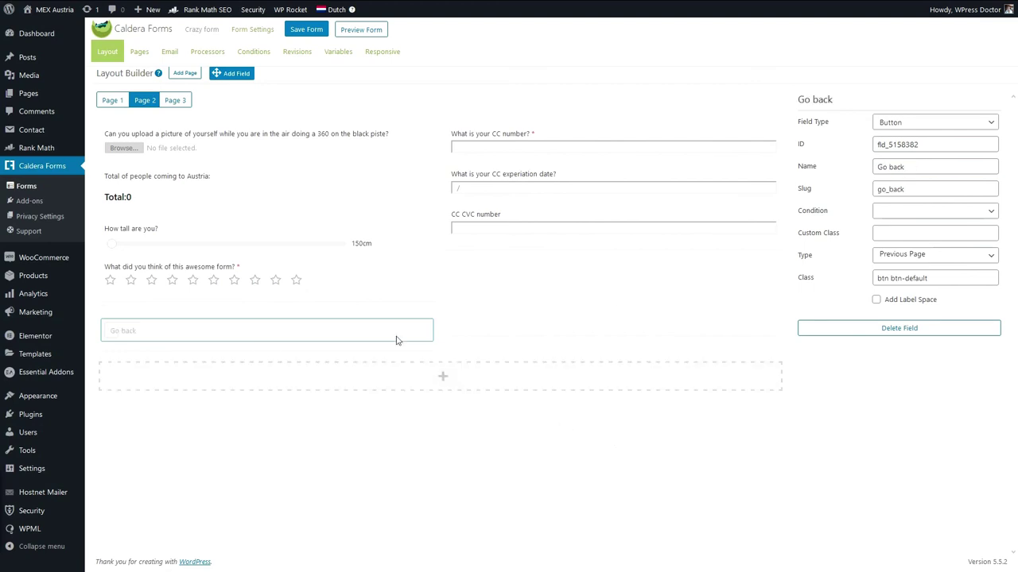
Duplicate the Go back button into the right column and rename the copy 'Continue'.
left_click(408, 329)
left_click_drag(250, 358, 588, 332)
left_click(769, 329)
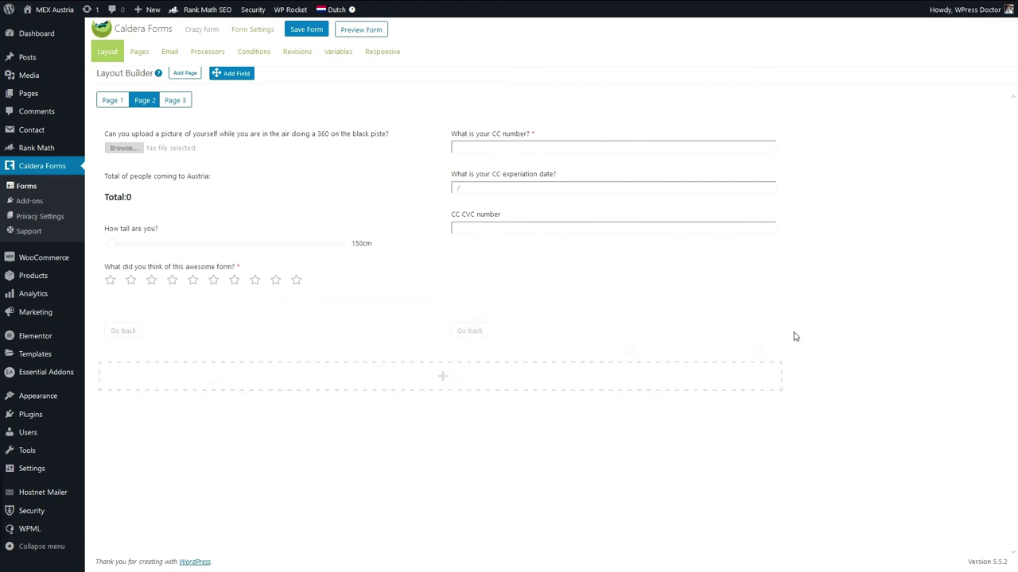
left_click(769, 331)
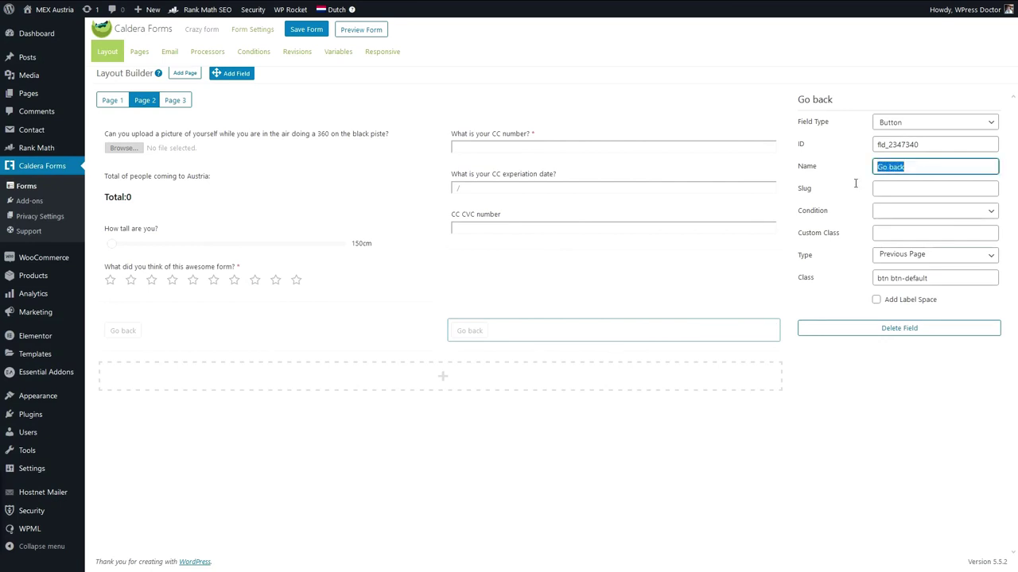
type("Coin")
key("Tab")
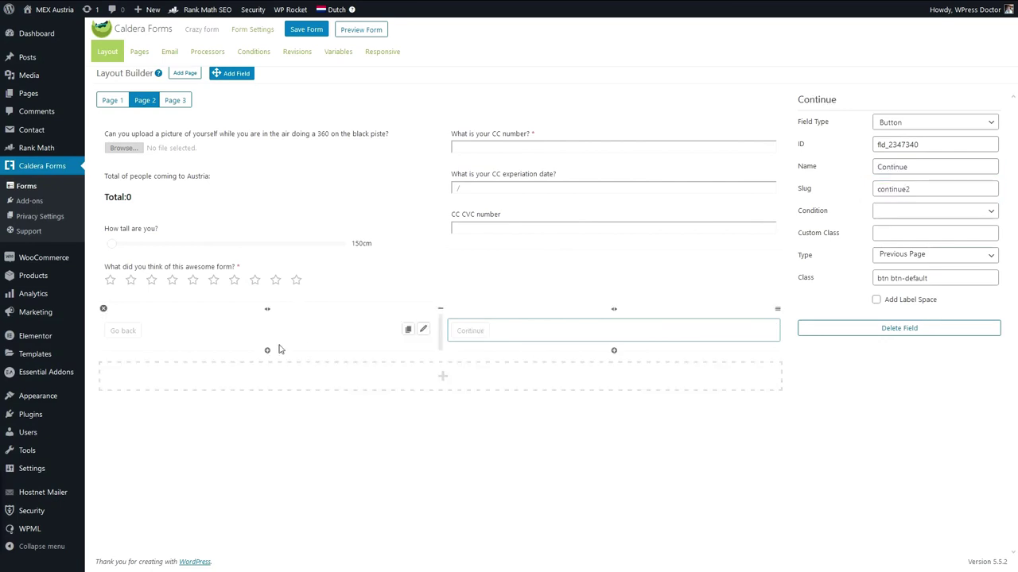
left_click(176, 101)
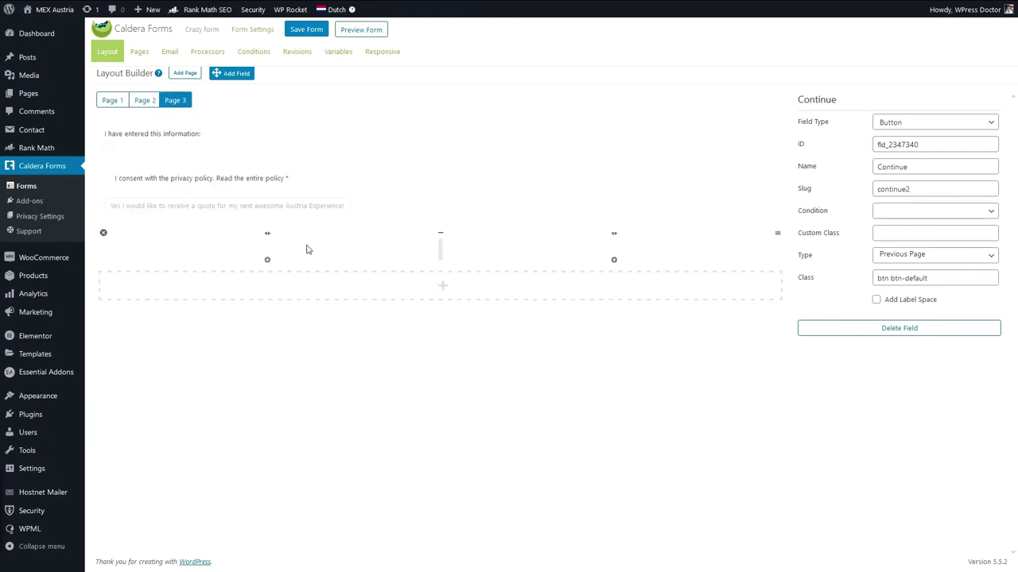
Add a Previous Page 'Go back' button to Page 3 with the quote checkbox beside it.
left_click_drag(235, 73, 280, 242)
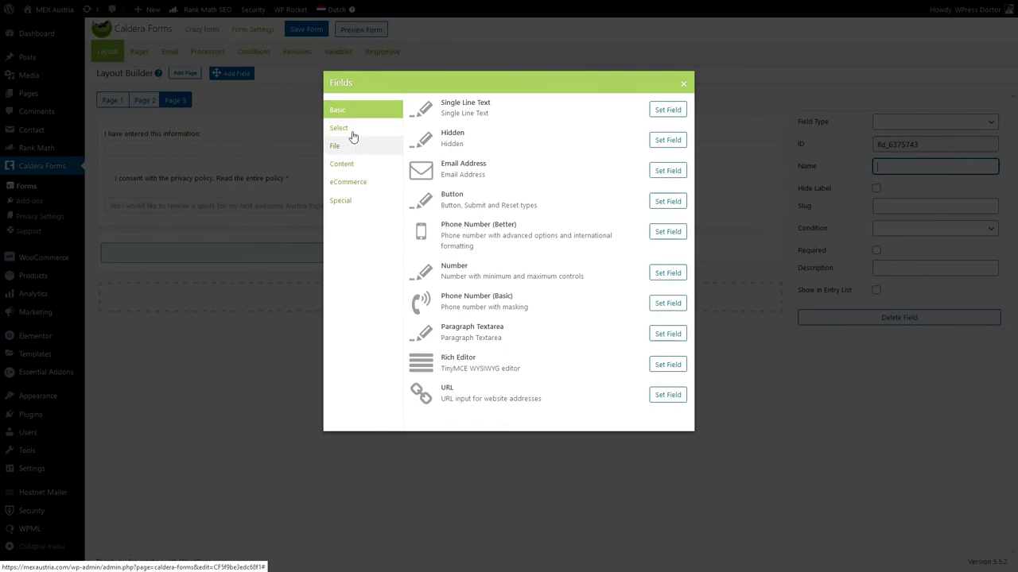
left_click(667, 201)
left_click(927, 256)
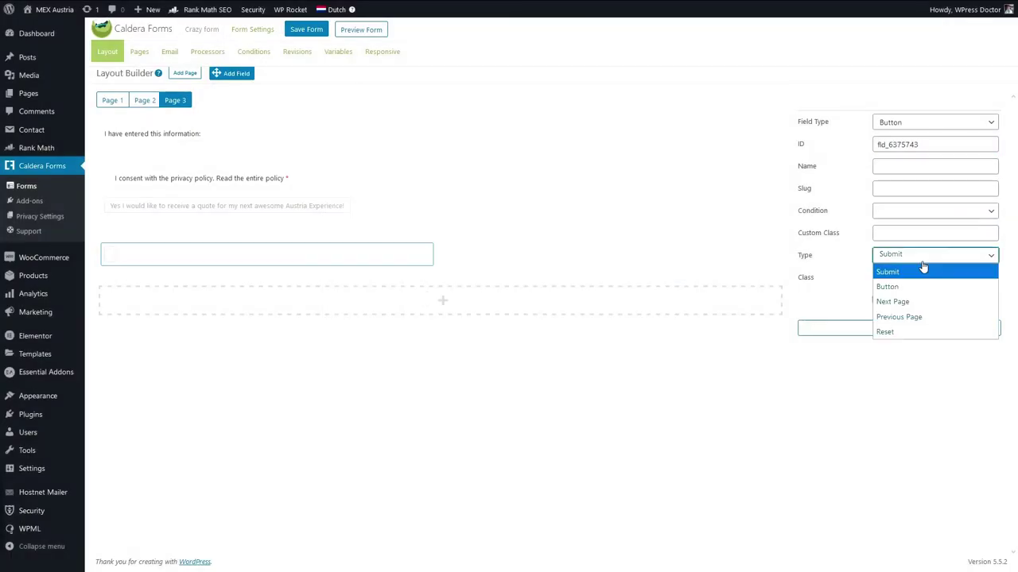
left_click(915, 318)
left_click(892, 167)
type("Go back")
left_click(827, 418)
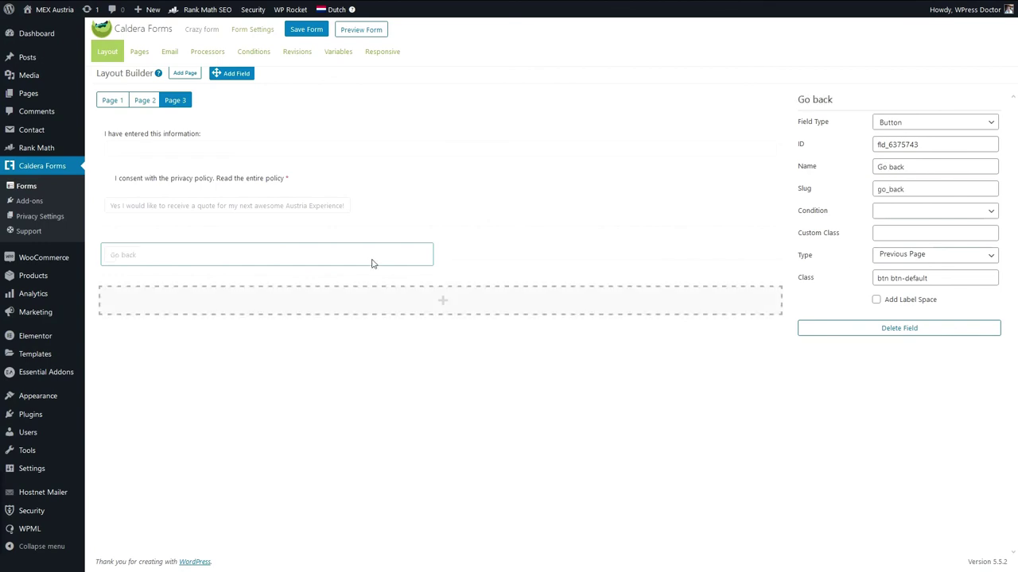
left_click_drag(251, 213, 612, 235)
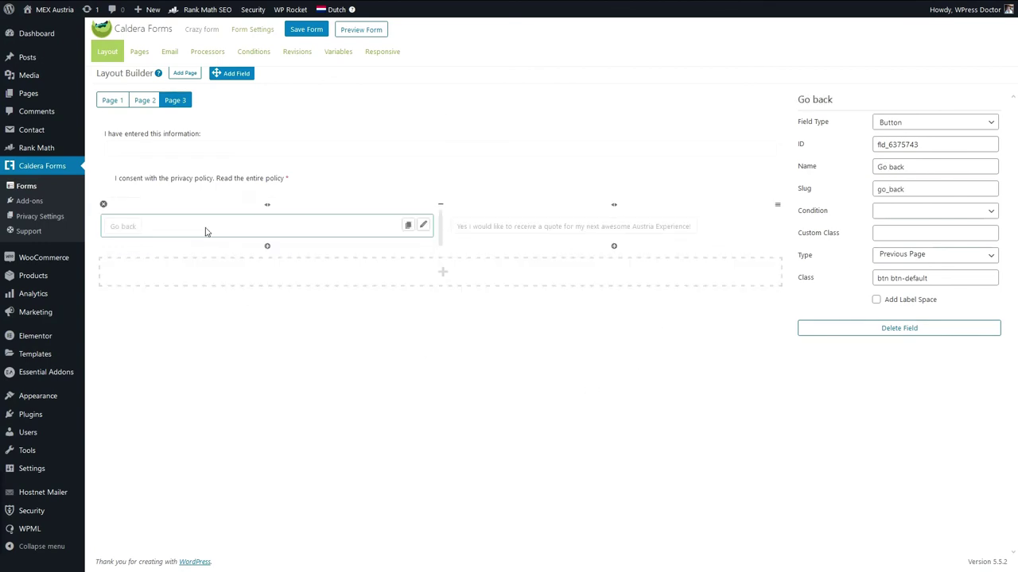
Fix the Go back slug conflict to go_back3, save, and preview the form.
left_click(306, 32)
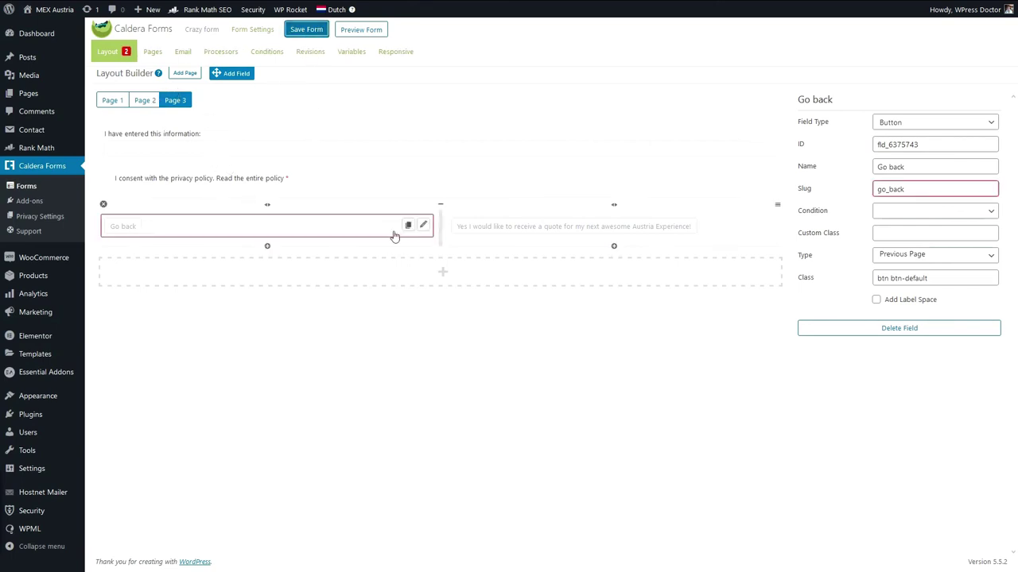
left_click(423, 224)
left_click(421, 227)
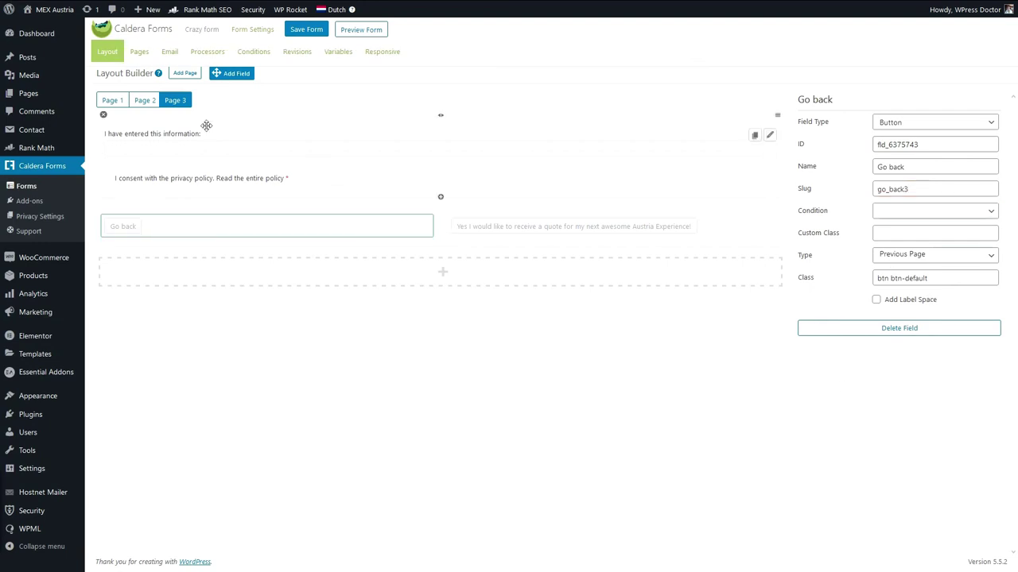
left_click(144, 100)
left_click(306, 29)
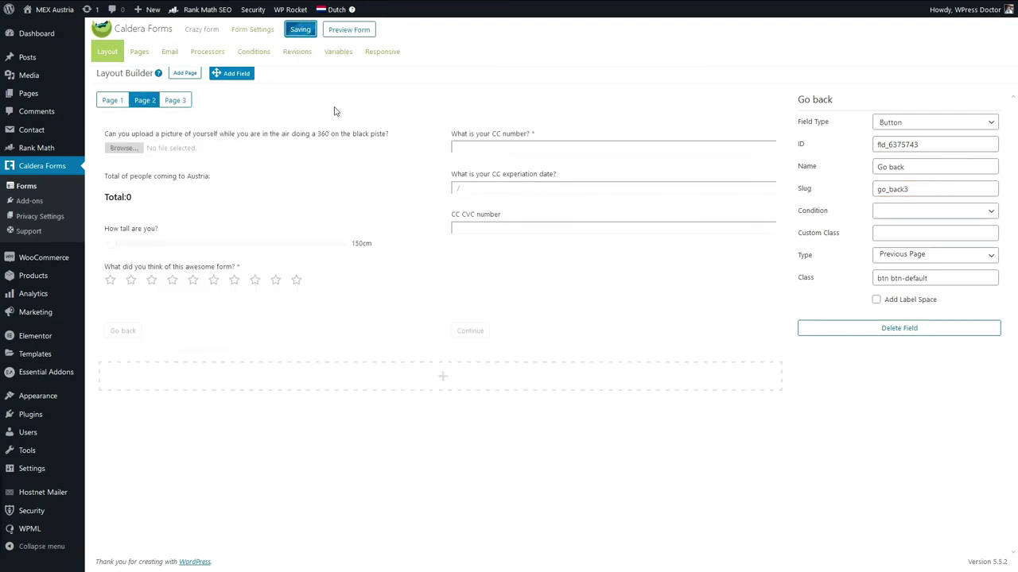
left_click(349, 30)
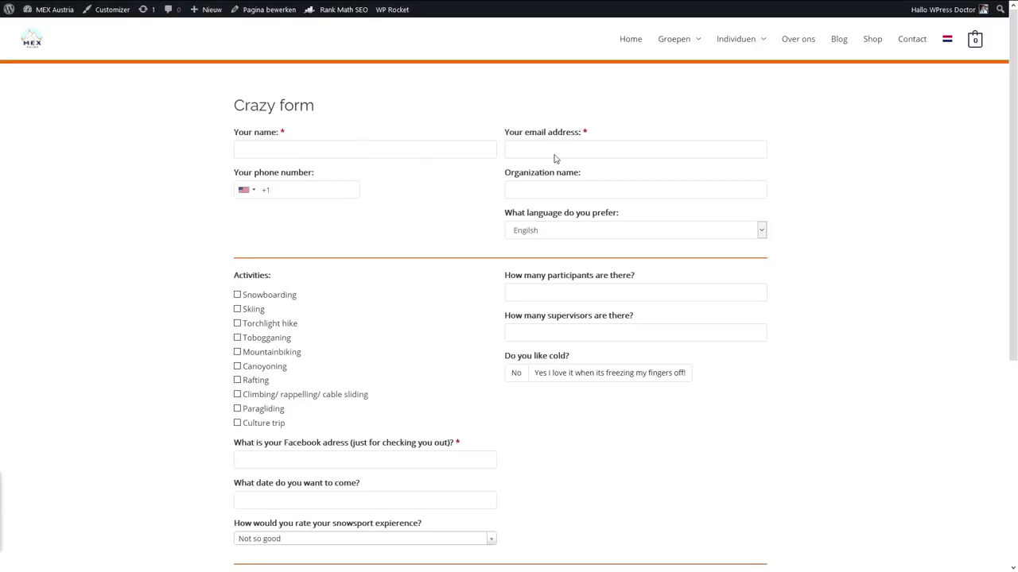
Try advancing with required fields empty, then tick Snowboarding and enter 5 participants and 25 supervisors.
scroll(432, 216, "down", 4)
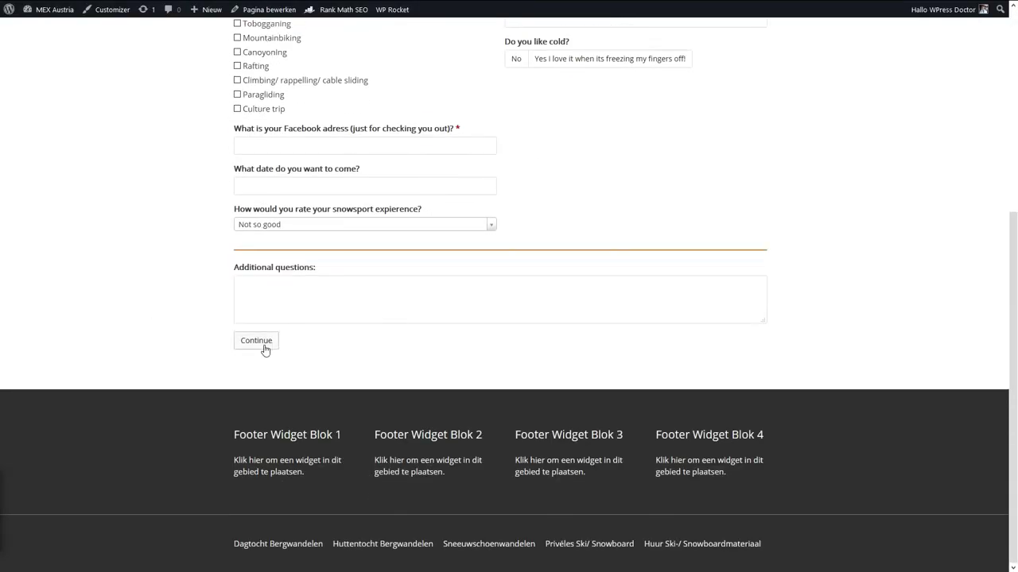
left_click(265, 348)
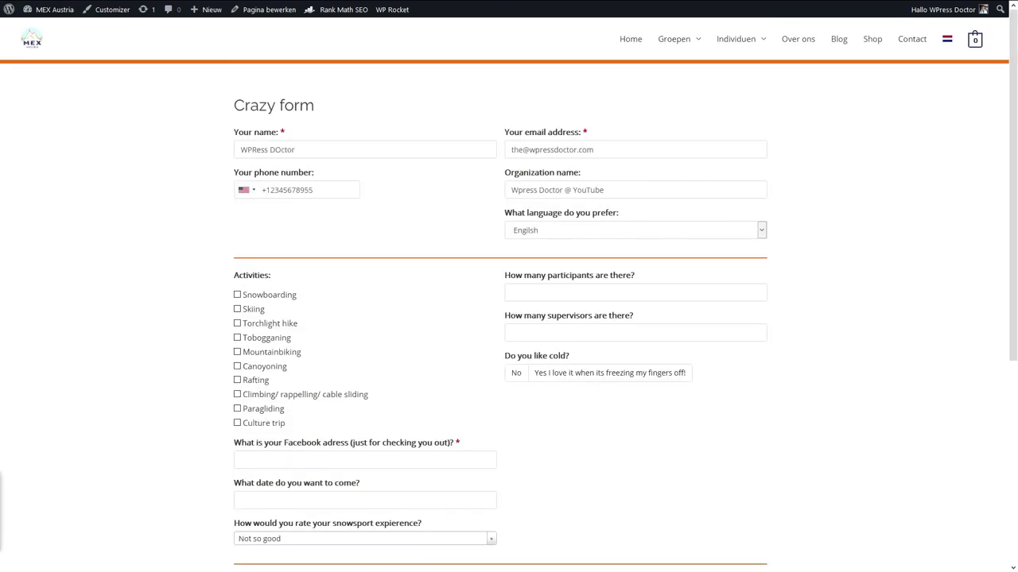
scroll(97, 322, "down", 2)
left_click(238, 214)
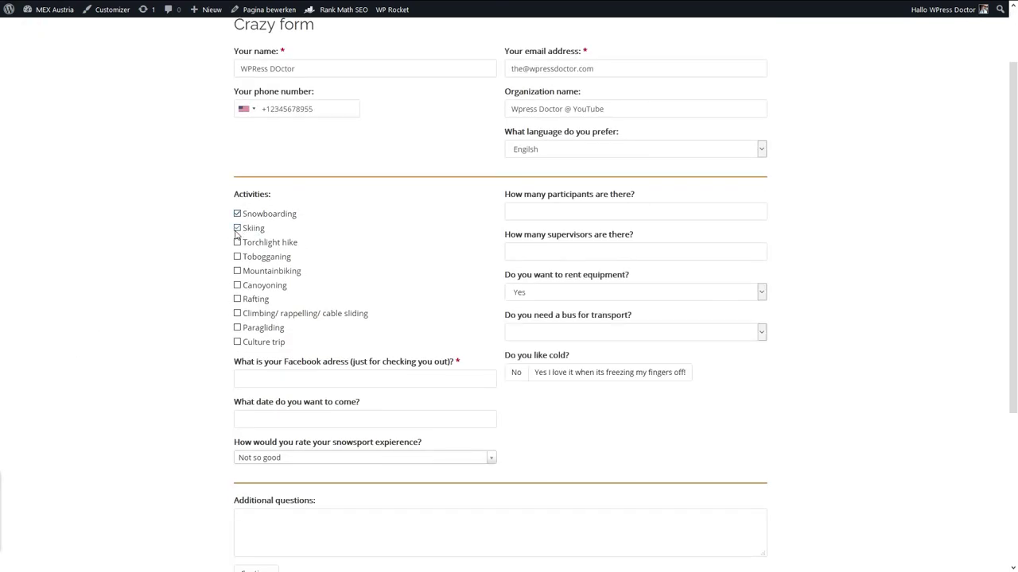
left_click(561, 212)
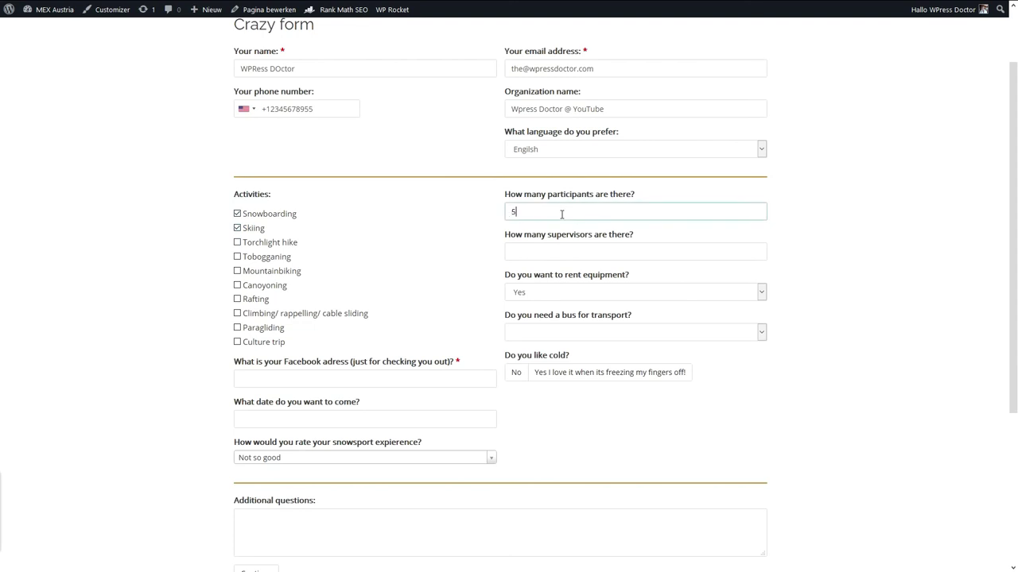
type("5")
left_click(535, 250)
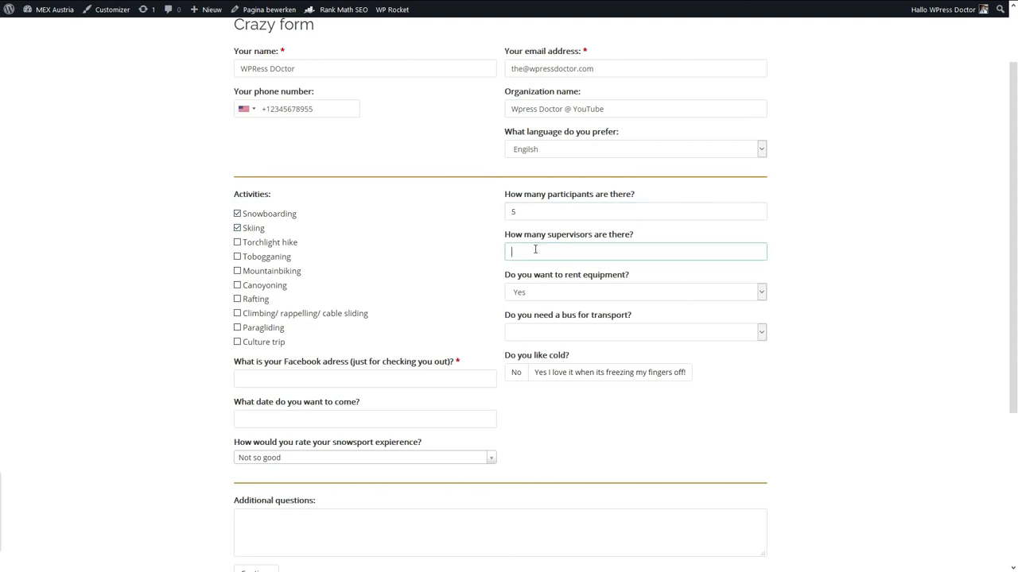
left_click(447, 250)
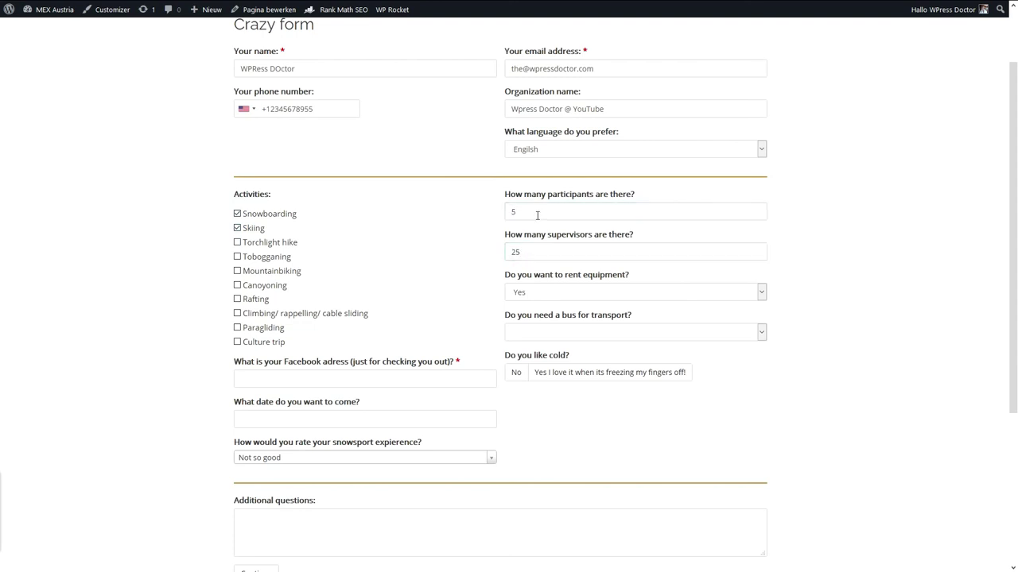
Answer Yes to renting equipment and needing a bus, tick the third bus-sickness answer, and answer yes to liking cold.
left_click(546, 298)
left_click(547, 307)
left_click(544, 332)
left_click(542, 362)
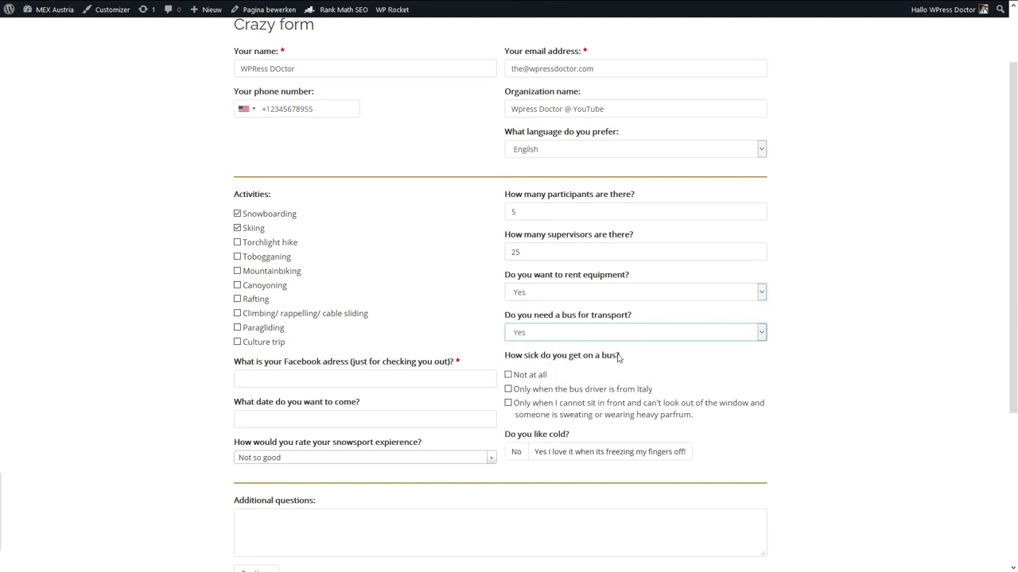
left_click(509, 406)
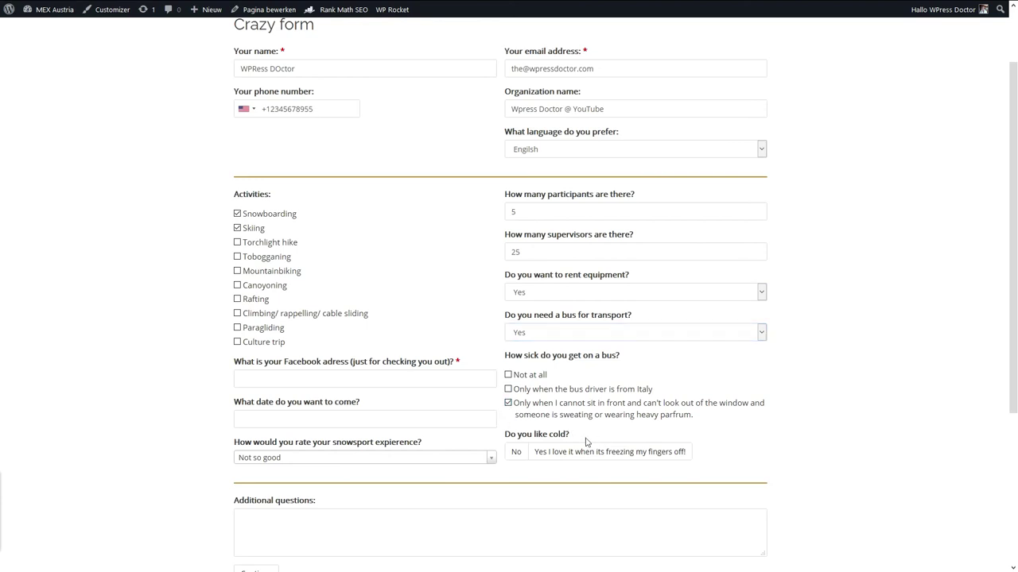
scroll(566, 436, "down", 1)
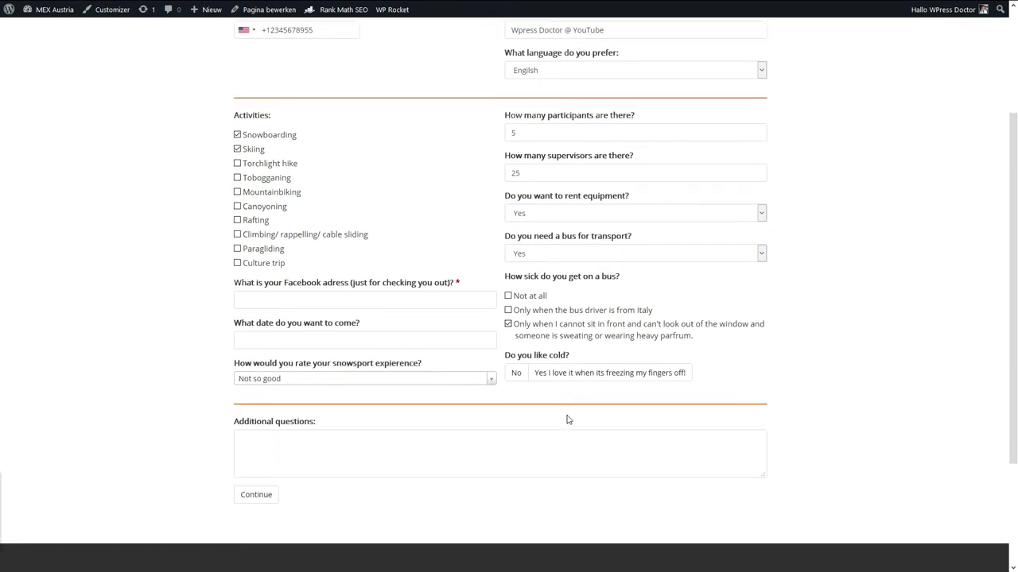
left_click(565, 372)
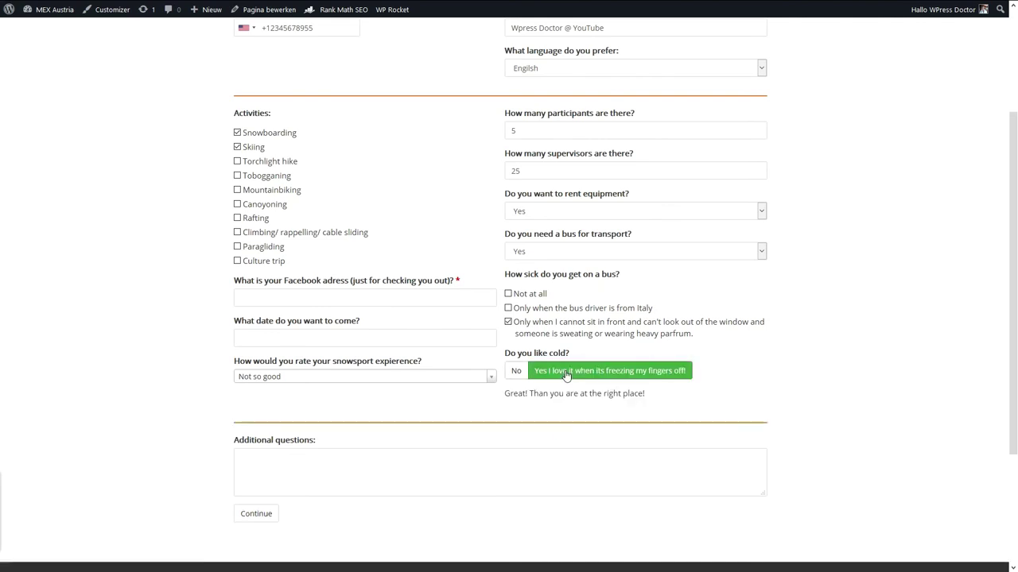
Enter the Facebook address and set the date to 16 October 2020.
left_click(306, 299)
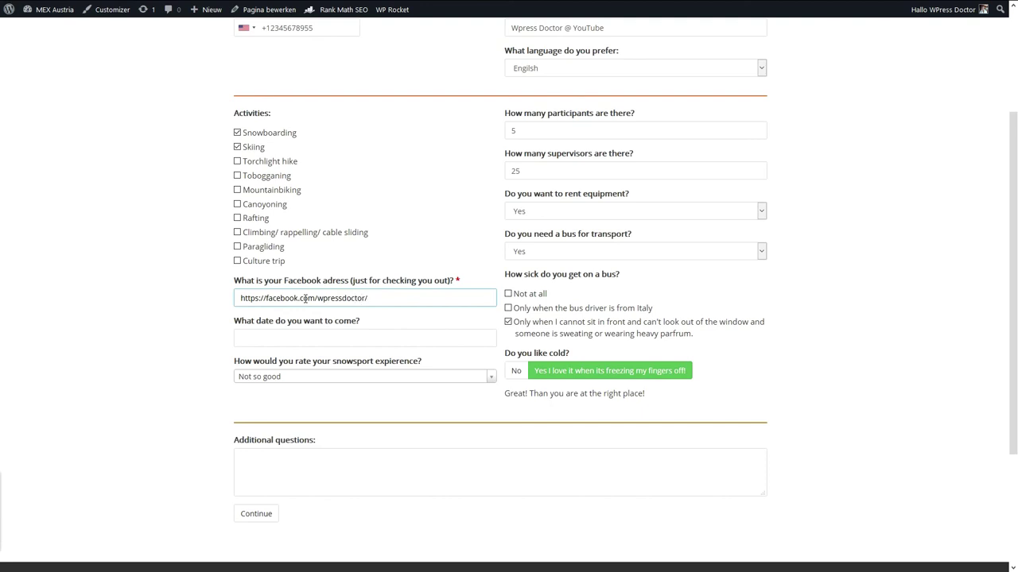
key("Tab")
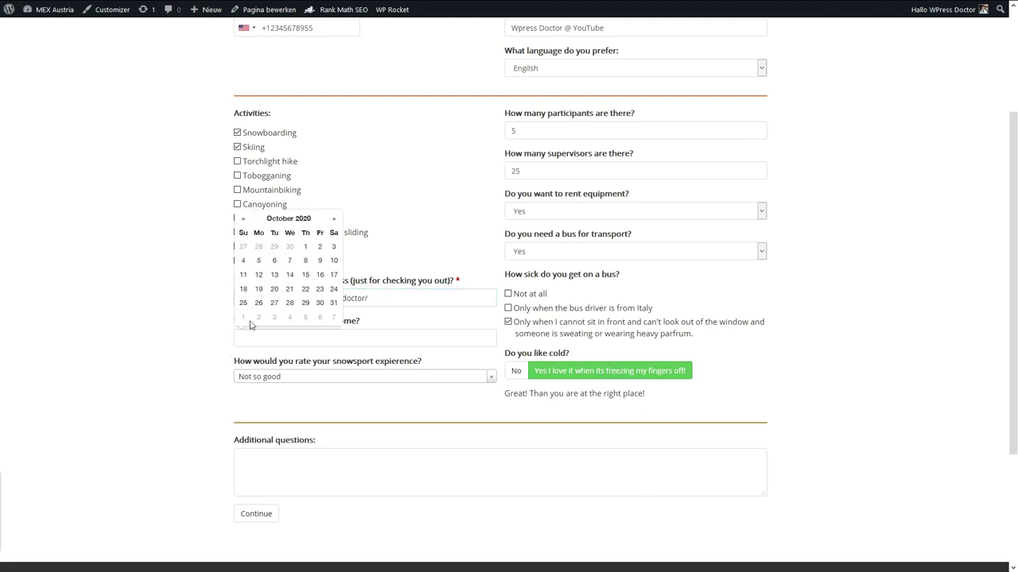
left_click(275, 275)
left_click(320, 275)
Write an additional question starting 'Do you have a app' in the question field.
scroll(316, 414, "down", 1)
left_click(334, 410)
type("Do you have a app?")
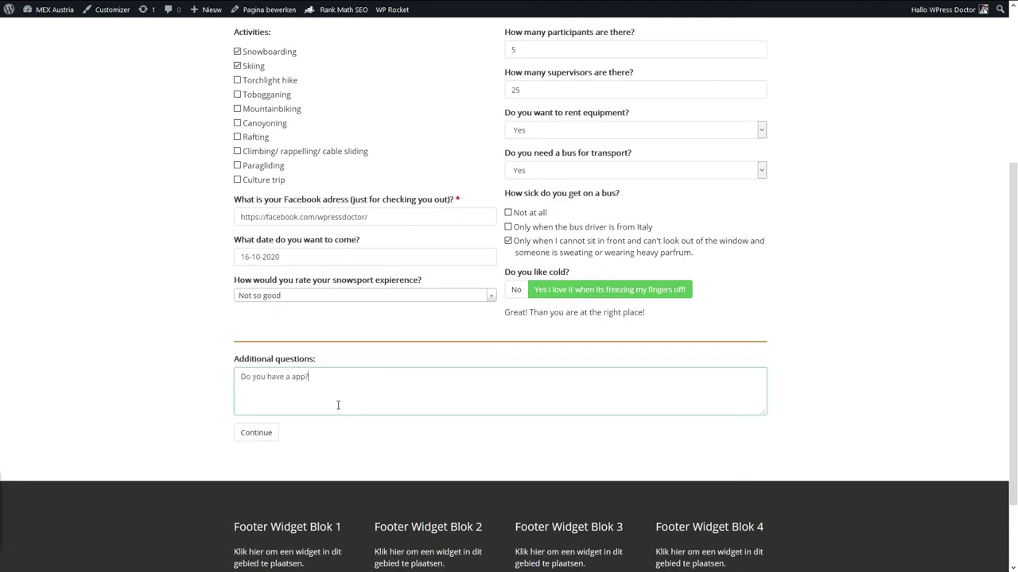
key("BackSpace")
type("e tri")
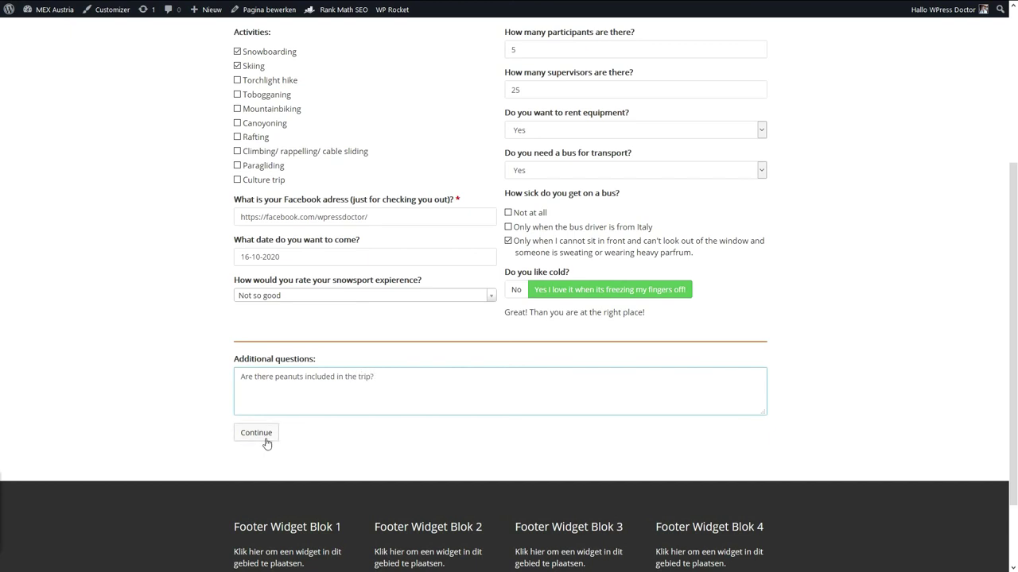
Advance to the second page, go back to the first, then advance again.
left_click(267, 441)
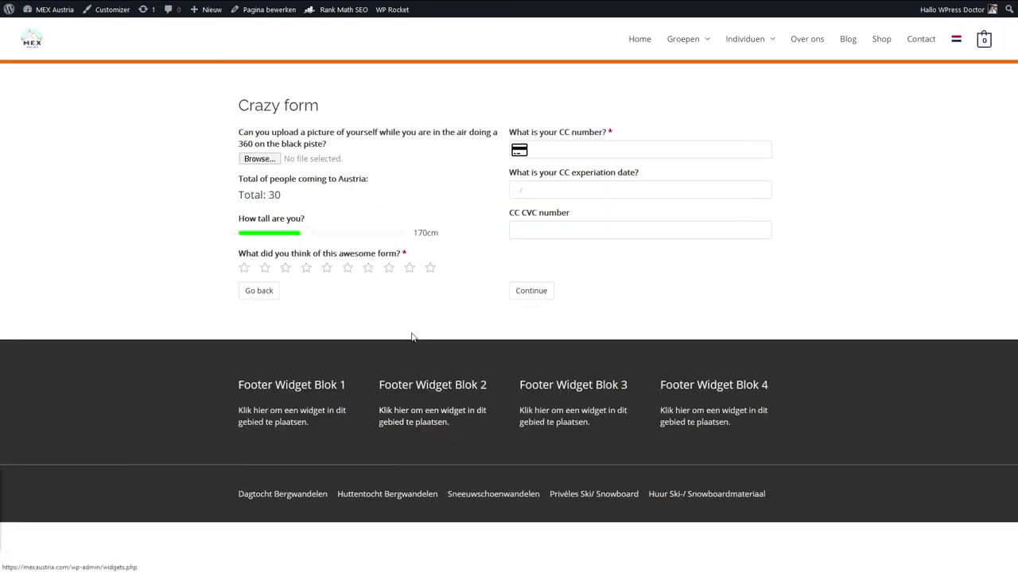
left_click(266, 293)
scroll(293, 510, "down", 3)
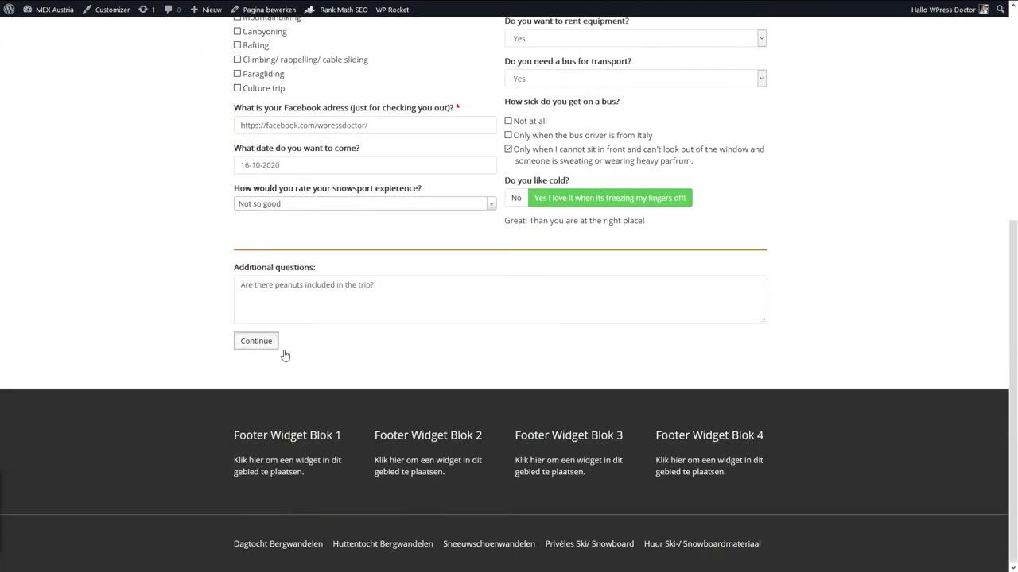
left_click(278, 348)
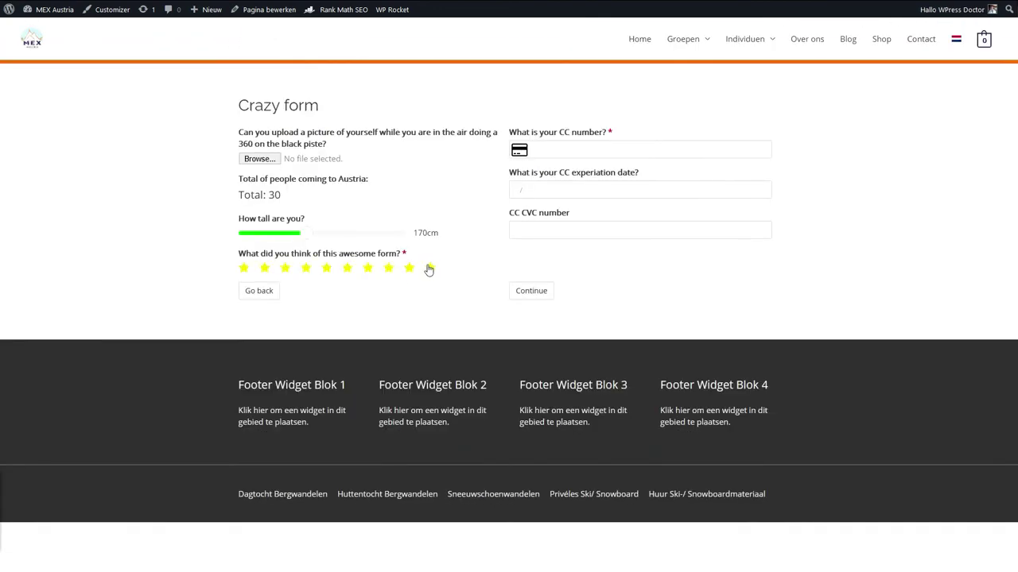
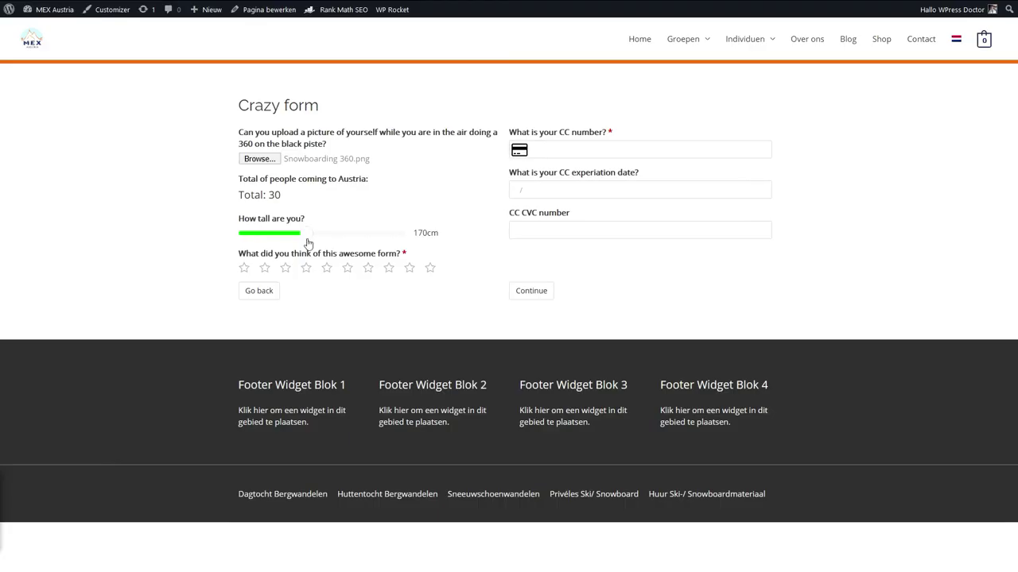
Drag the 'How tall are you?' slider to 188cm.
left_click_drag(308, 243, 362, 243)
Rate the form ten stars and replace the invalid 123456 with a pasted valid card number.
left_click(429, 268)
left_click(593, 148)
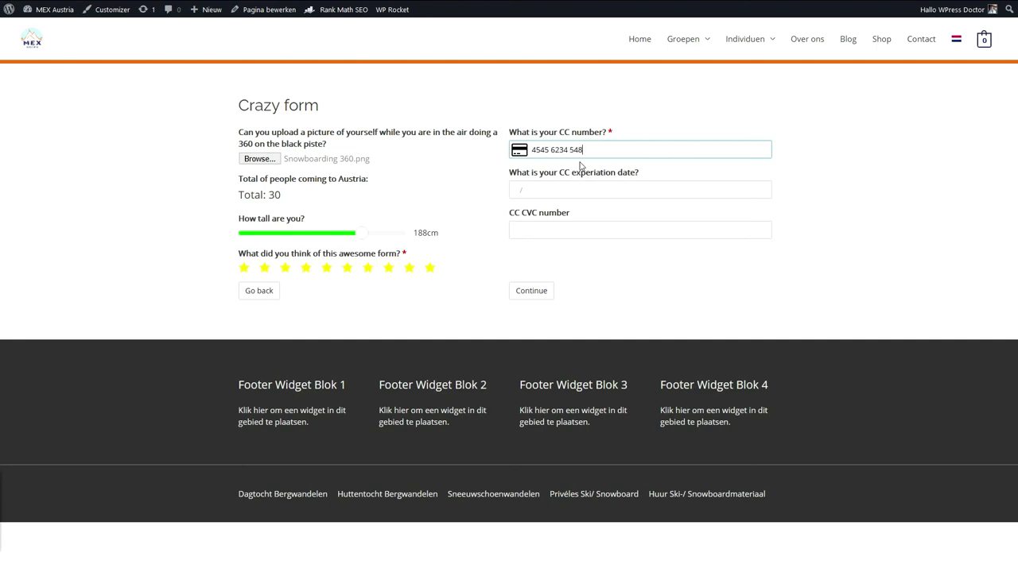
left_click(573, 187)
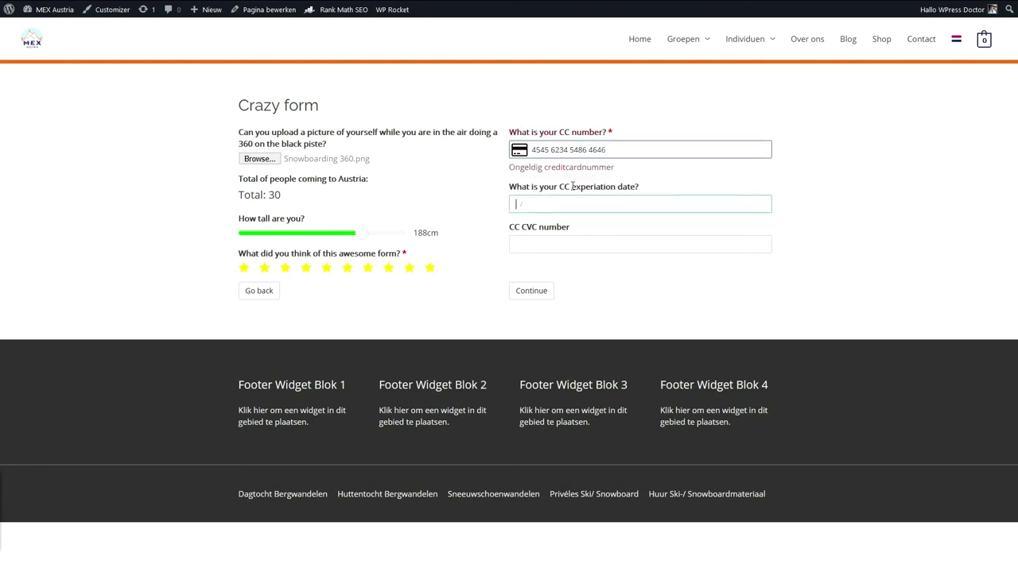
left_click(613, 151)
key("BackSpace")
key("BackSpace")
key("BackSpace")
key("BackSpace")
key("BackSpace")
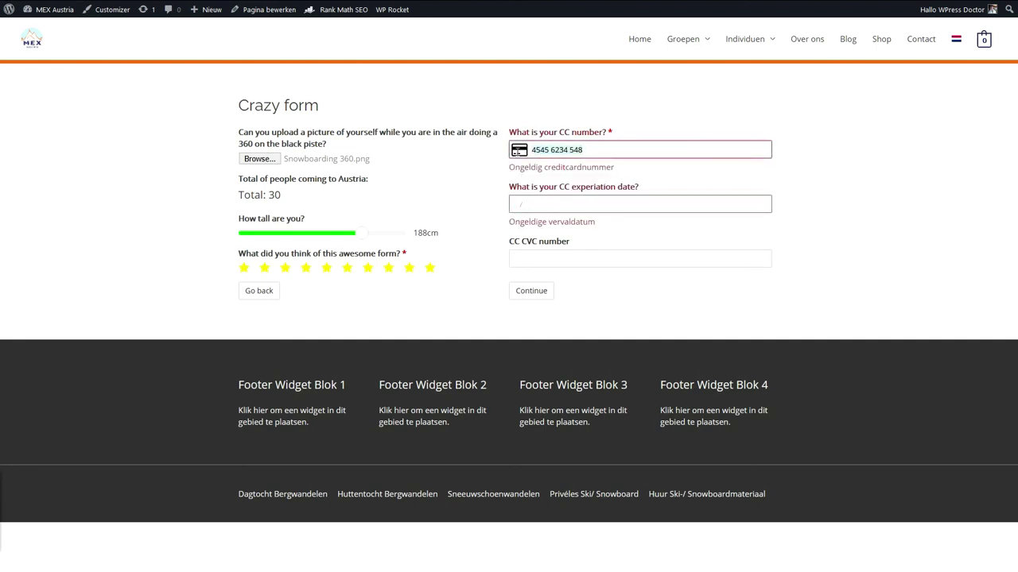
type("123456")
key("BackSpace")
key("ctrl+v")
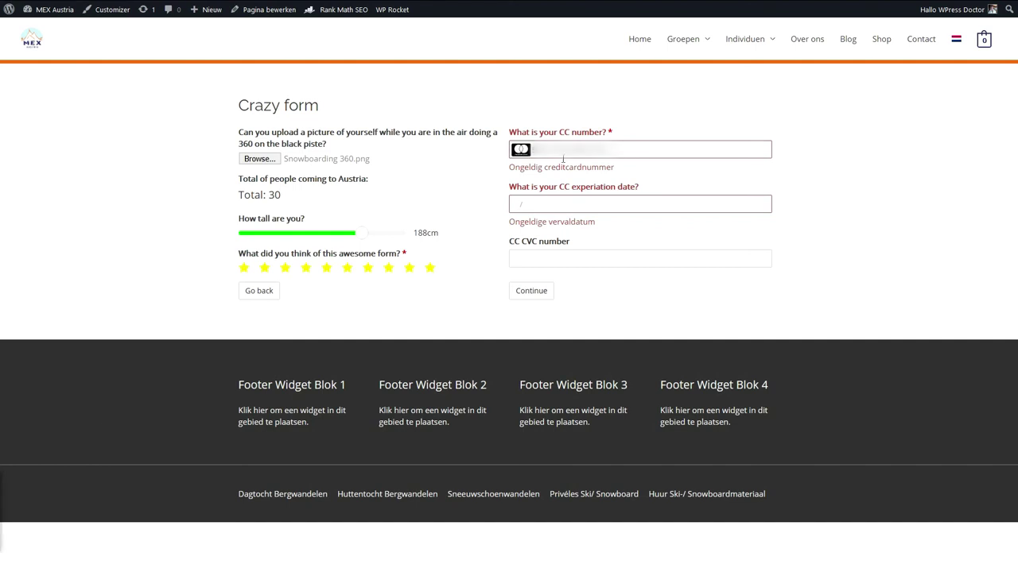
left_click(618, 150)
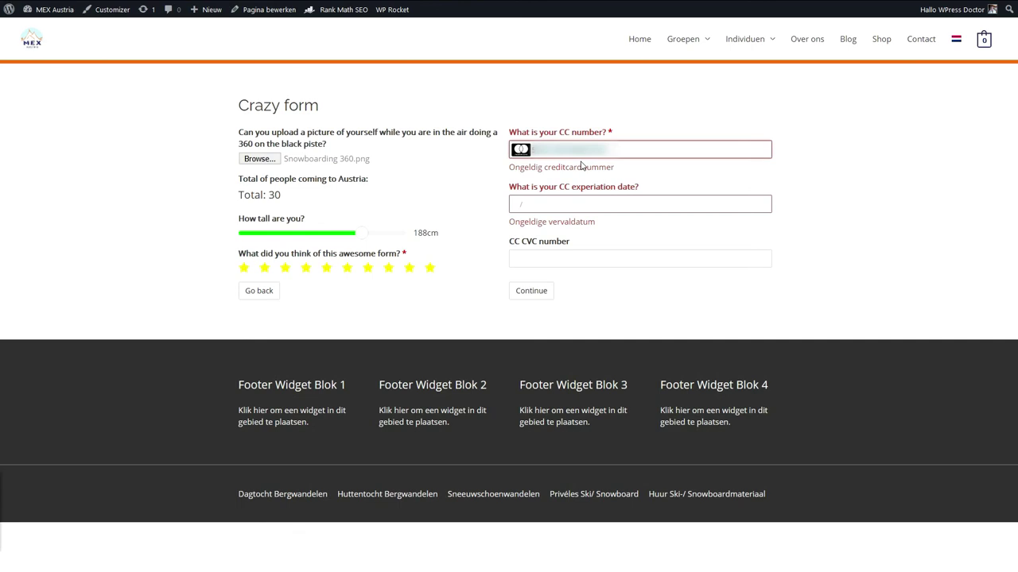
Fill in the card expiry date and the CVC.
left_click(547, 185)
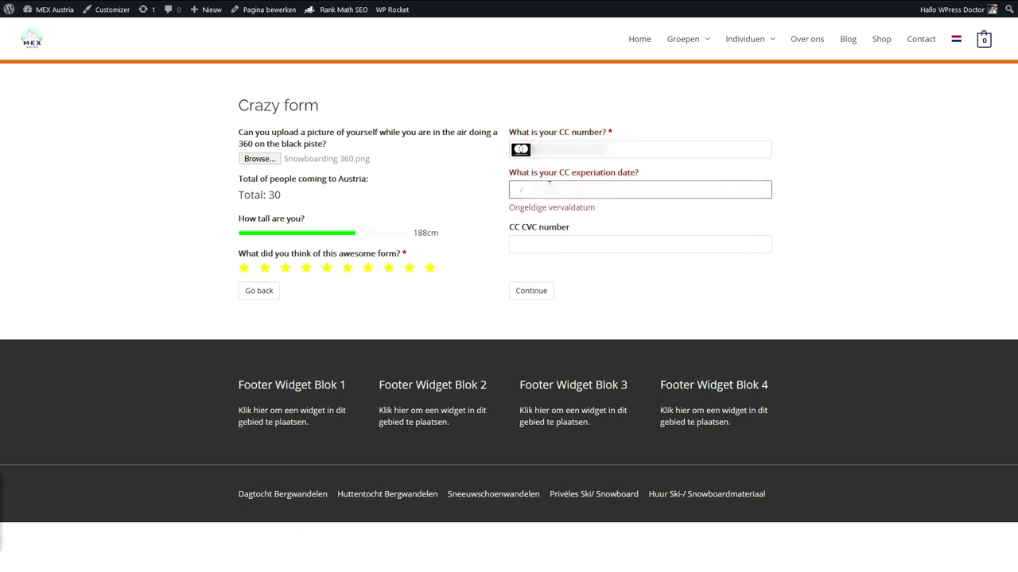
left_click(549, 183)
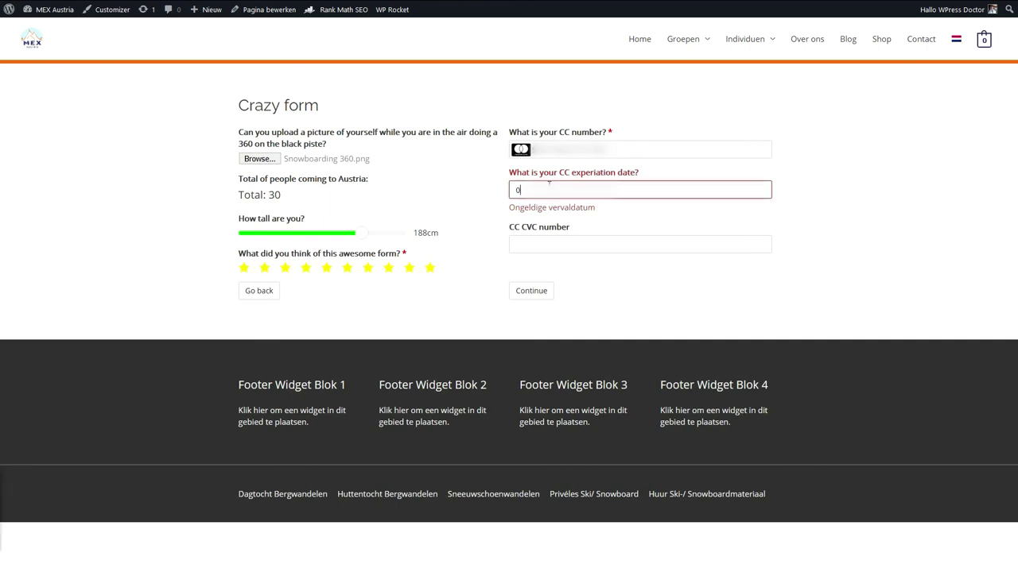
left_click(586, 237)
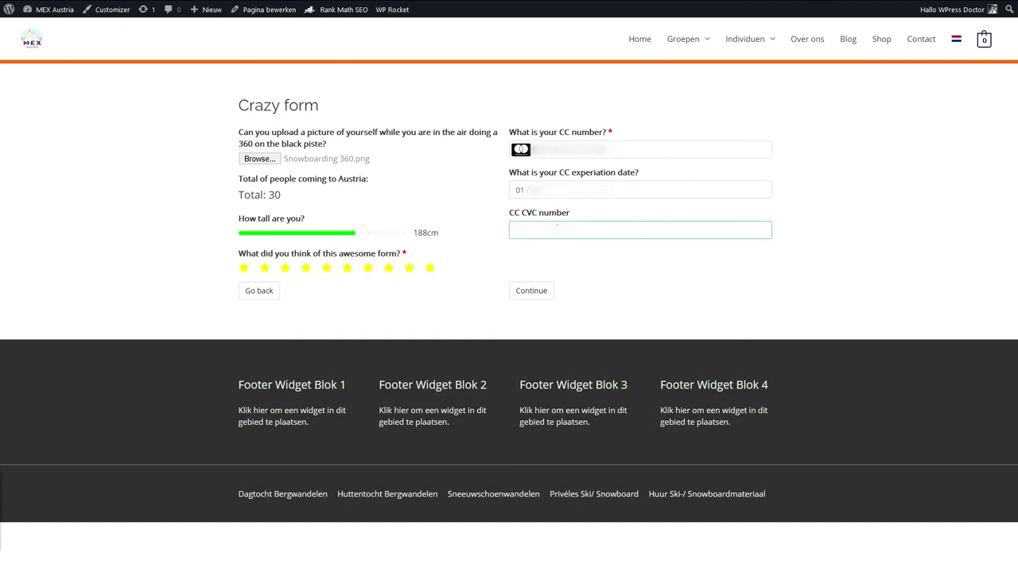
left_click(574, 267)
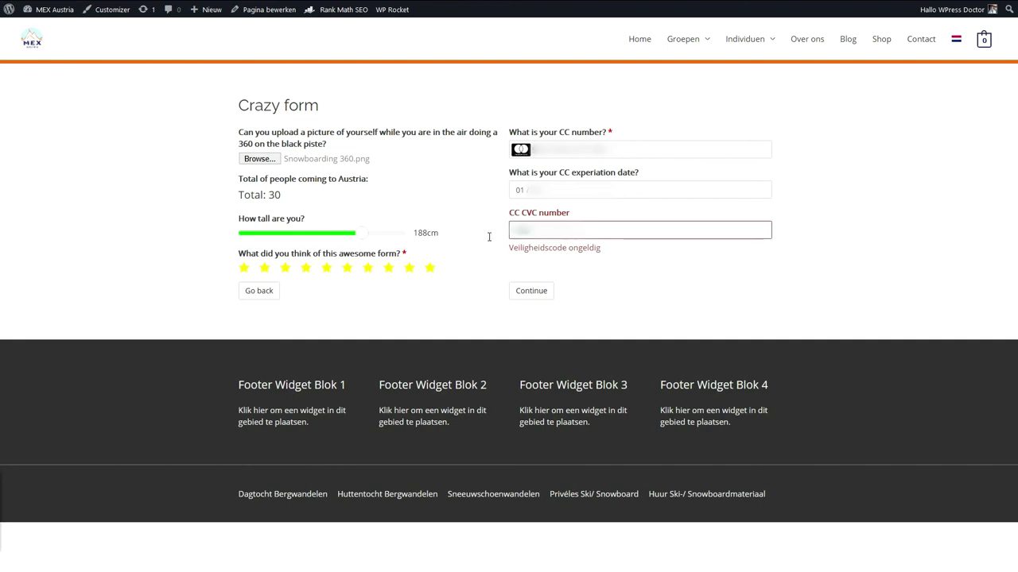
Revisit the previous page, reapply the ten-star rating and continue to the summary.
left_click(259, 291)
left_click(268, 344)
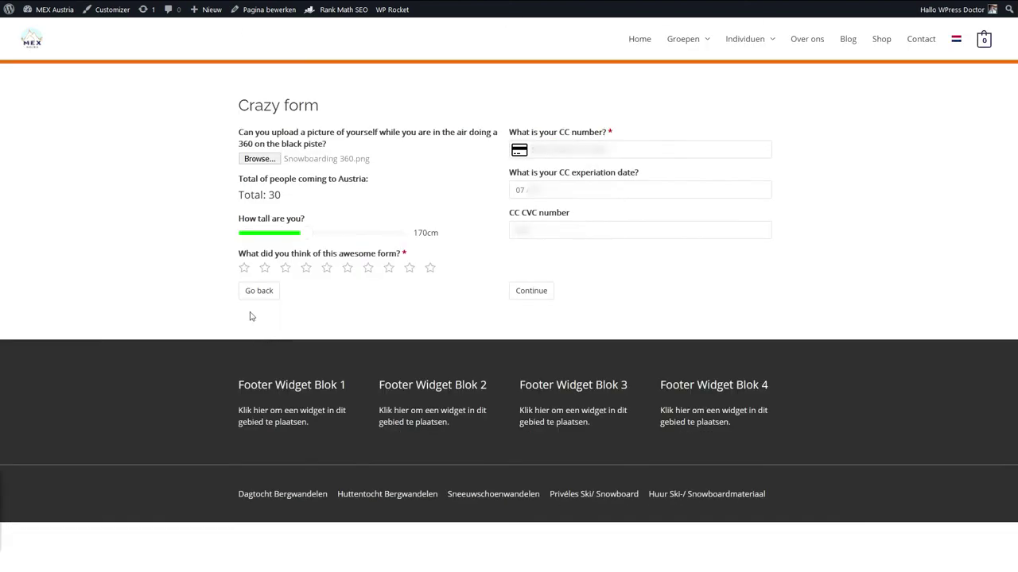
left_click(430, 270)
left_click(525, 291)
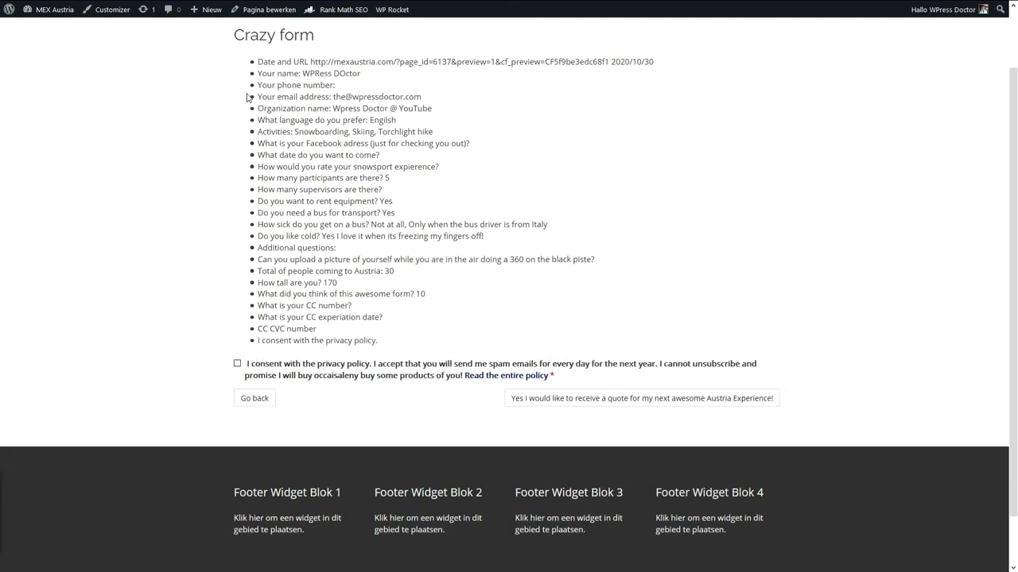
Review the summary page, highlighting the empty card answers.
scroll(209, 106, "up", 1)
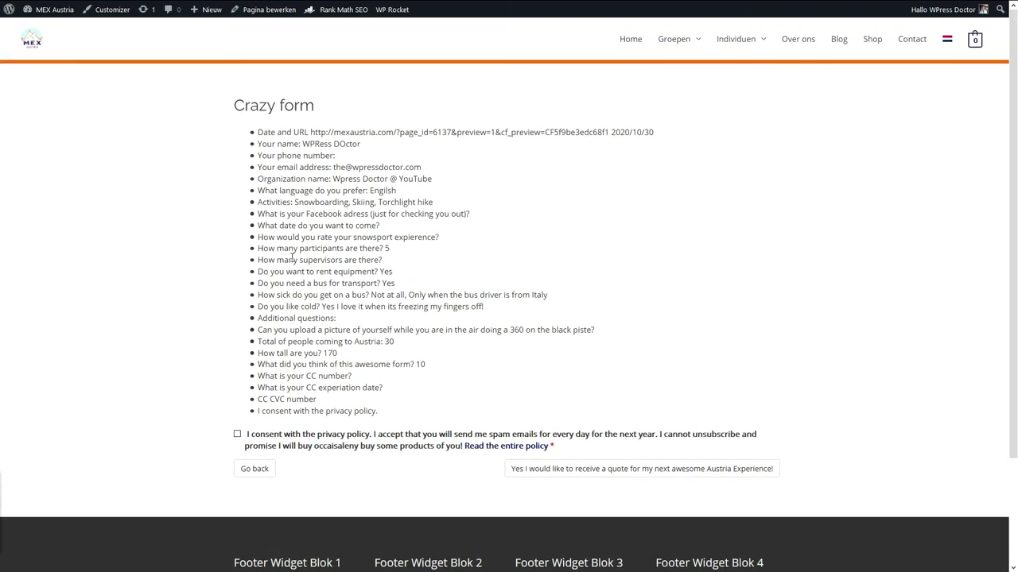
left_click_drag(307, 377, 430, 389)
left_click_drag(380, 411, 259, 375)
left_click(271, 380)
Accept the privacy policy and submit the Crazy form.
left_click(237, 435)
scroll(362, 321, "down", 1)
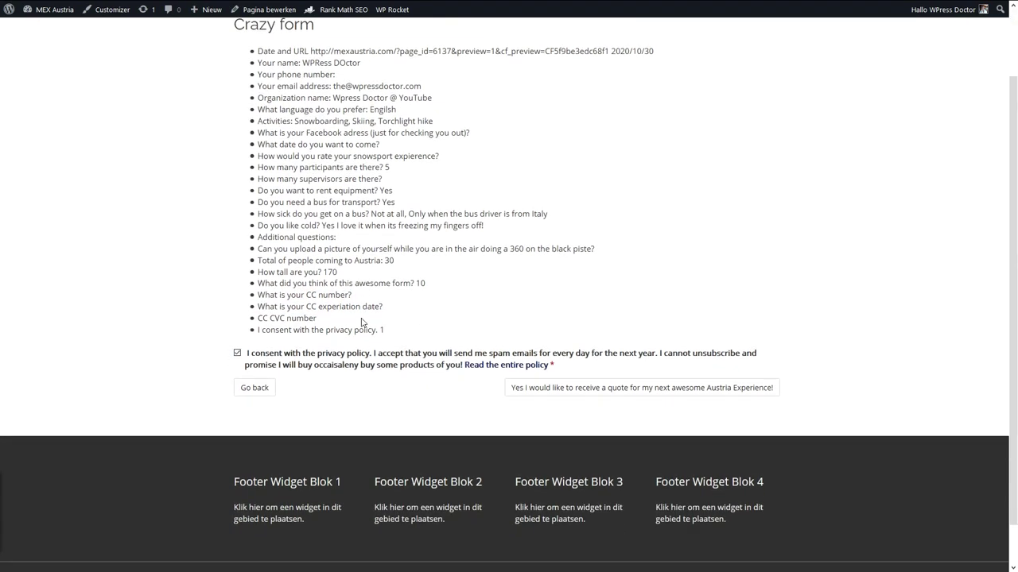
left_click(567, 391)
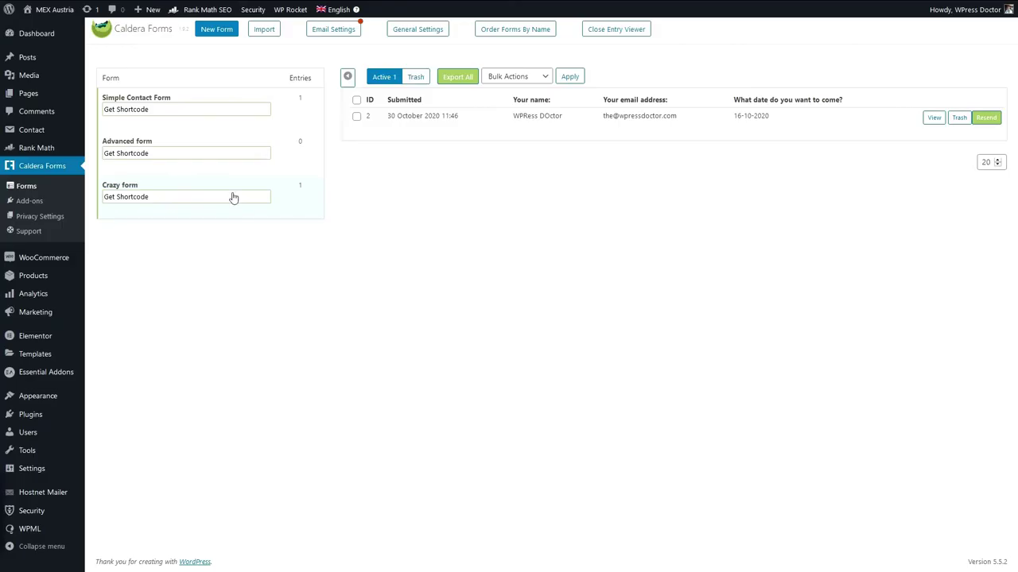
Open the Crazy form's entries and view the entry details, following a link inside.
mouse_move(209, 206)
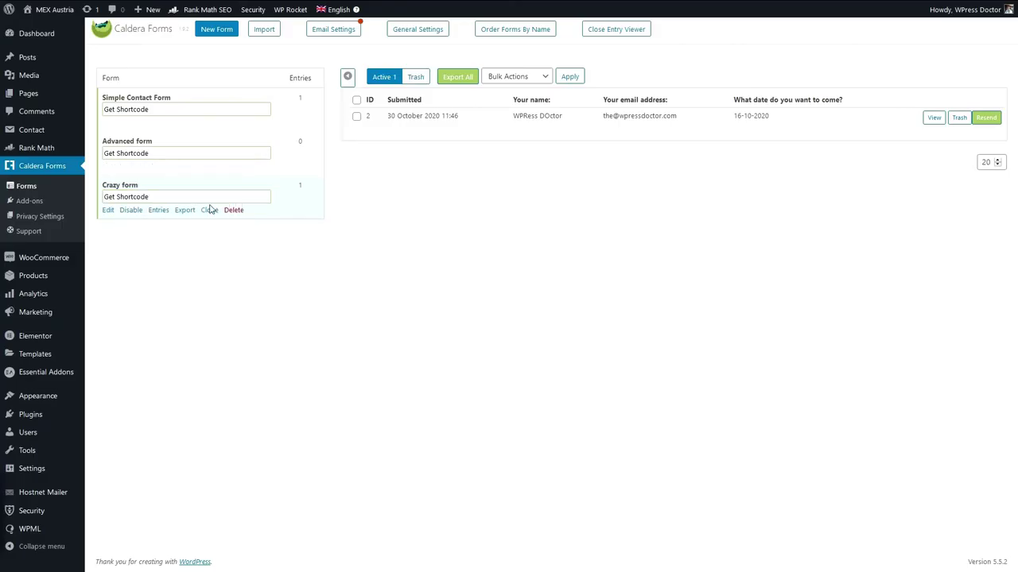
left_click(159, 212)
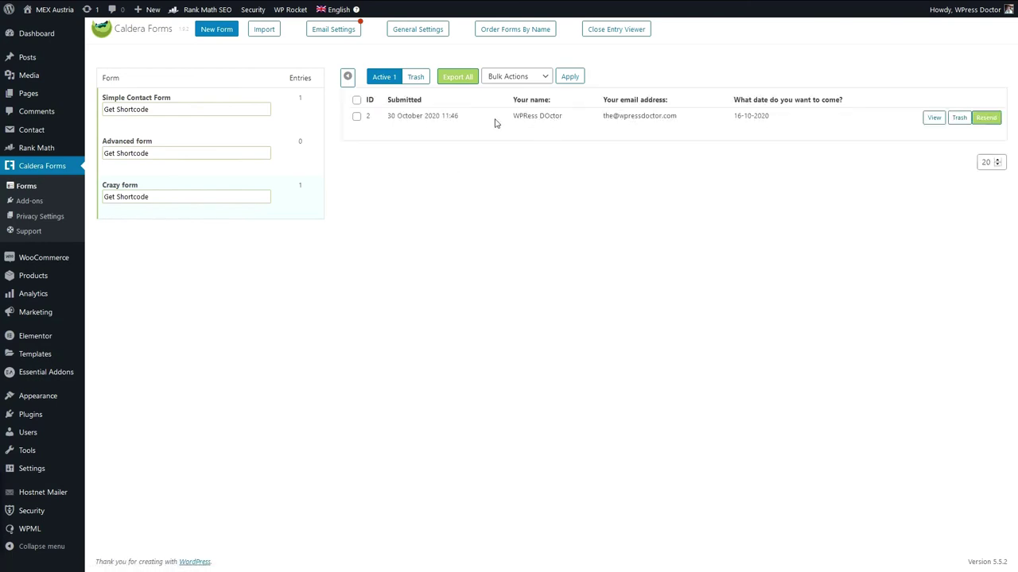
left_click(928, 119)
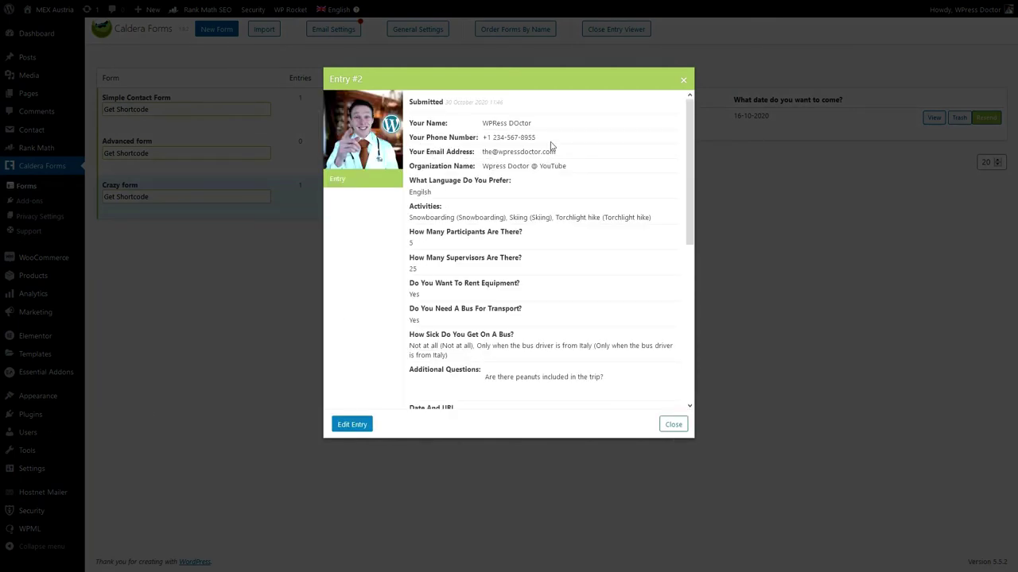
left_click_drag(692, 153, 695, 227)
left_click(445, 302)
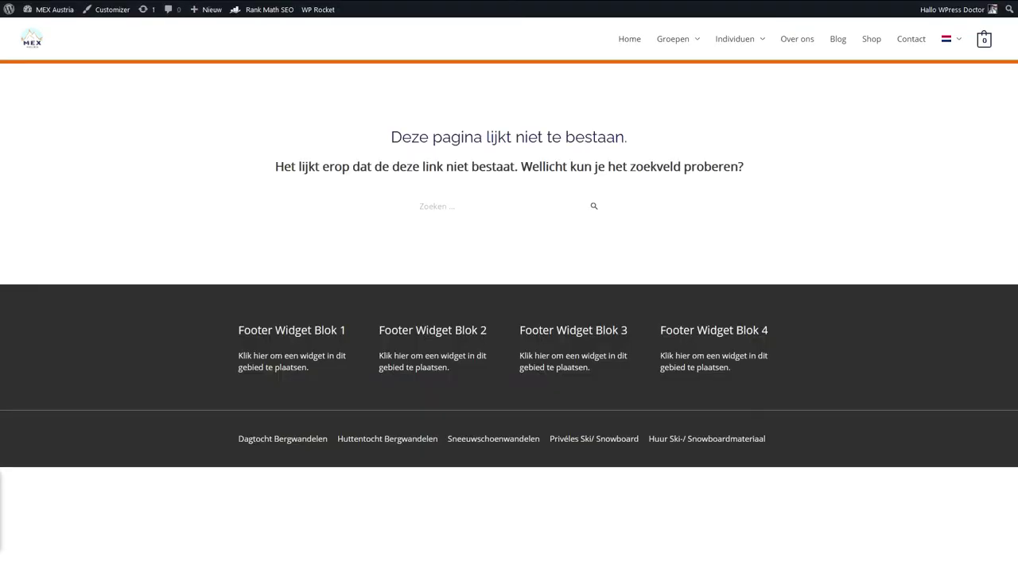
key("alt+Left")
Reopen entry #2 and scroll through all its answers.
mouse_move(205, 213)
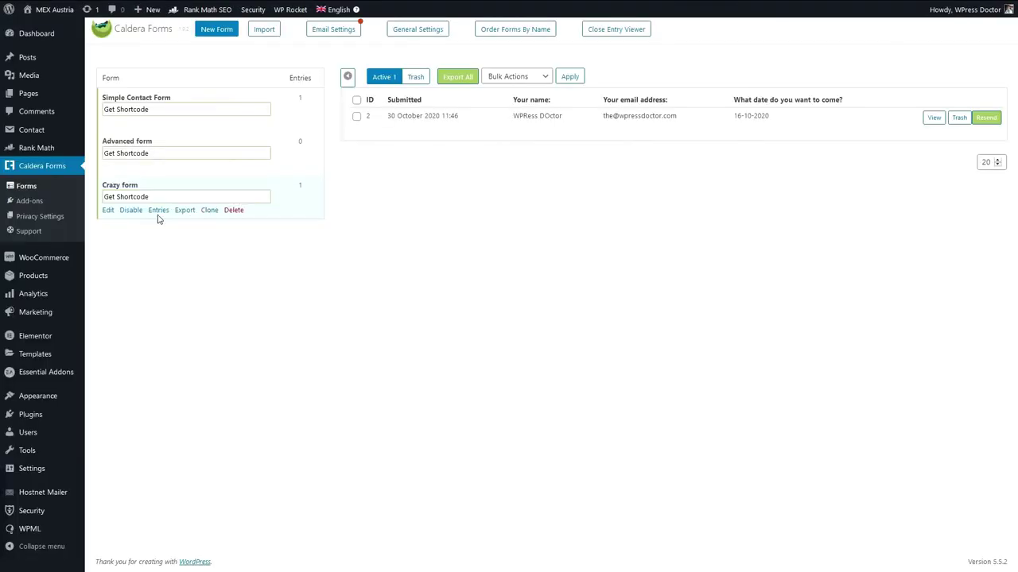
left_click(159, 211)
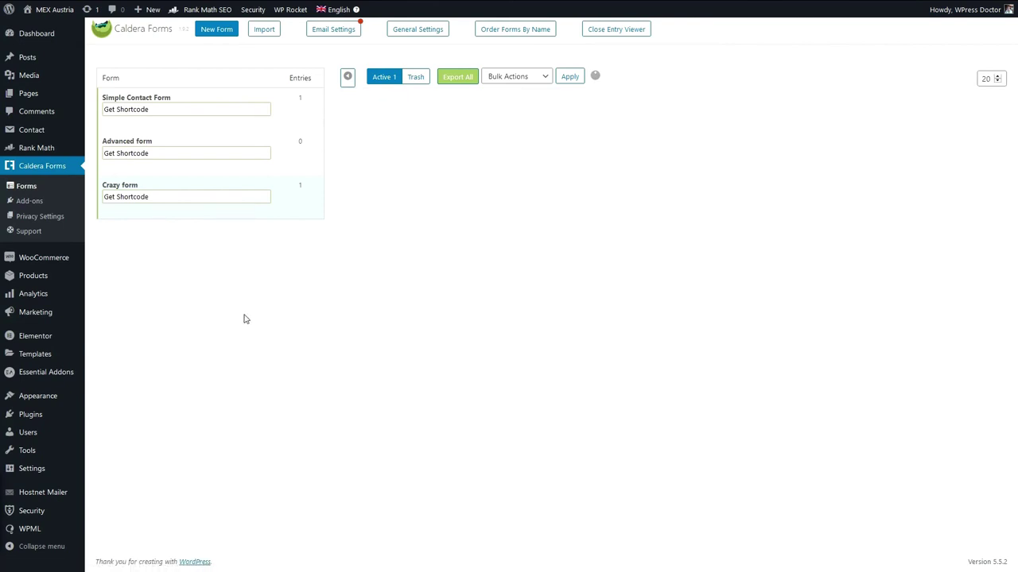
left_click(934, 118)
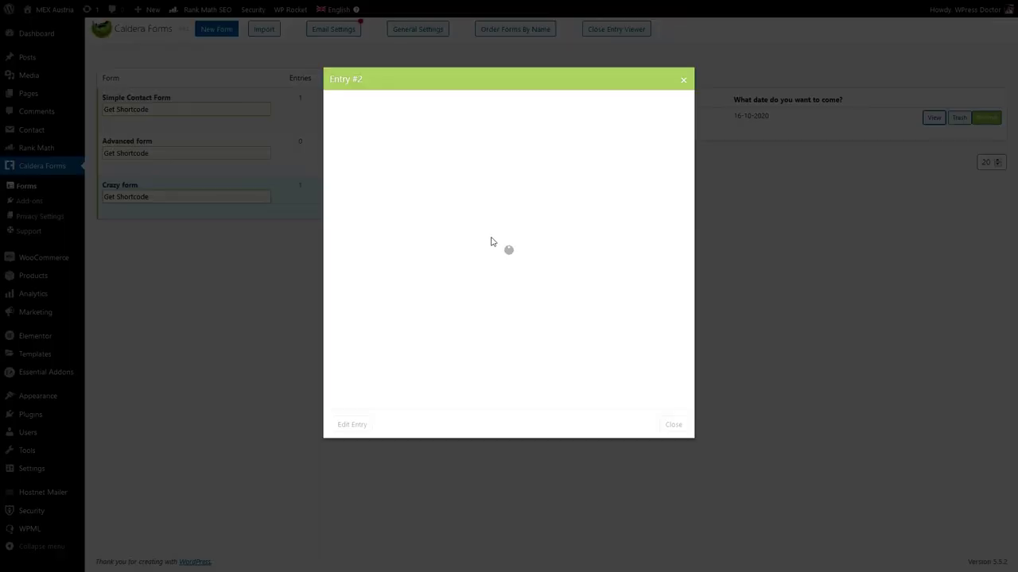
scroll(475, 295, "down", 5)
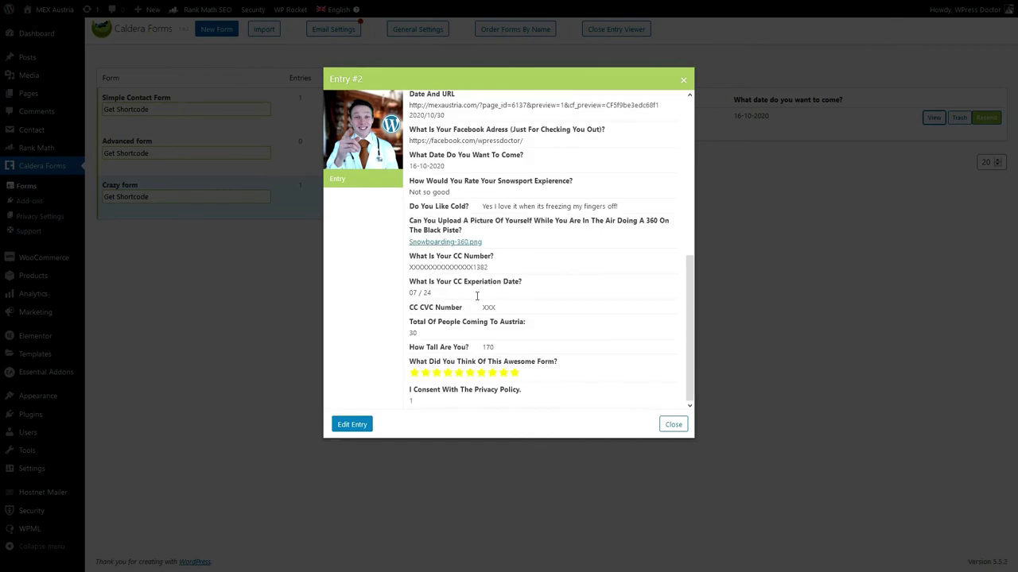
scroll(477, 299, "up", 5)
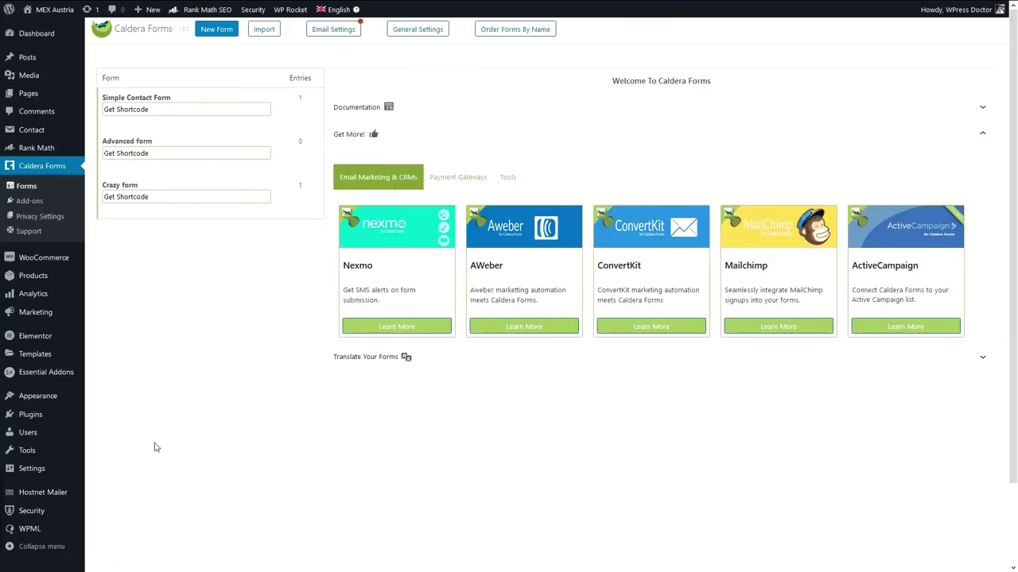
left_click(32, 201)
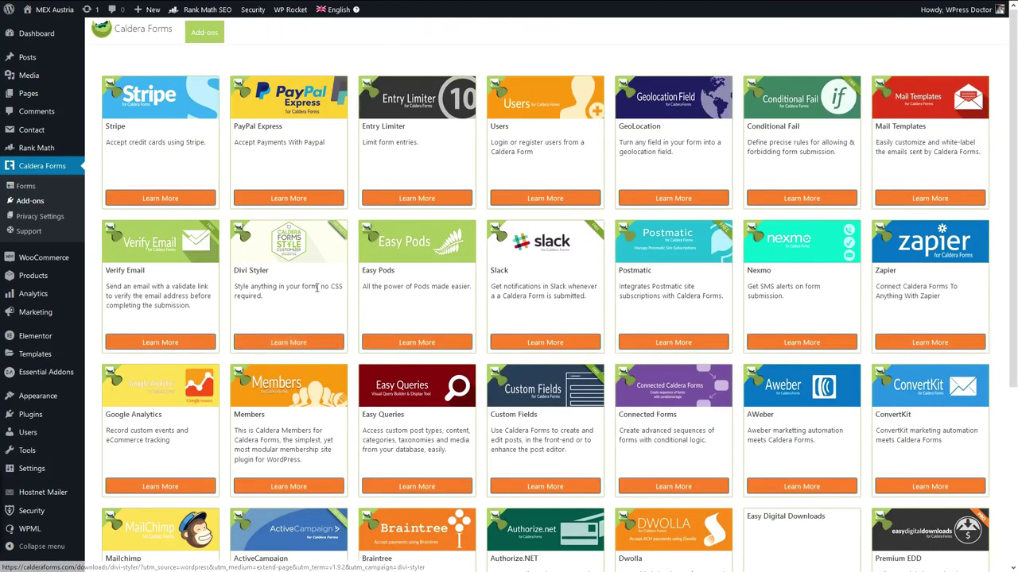
scroll(318, 294, "down", 3)
scroll(336, 316, "up", 3)
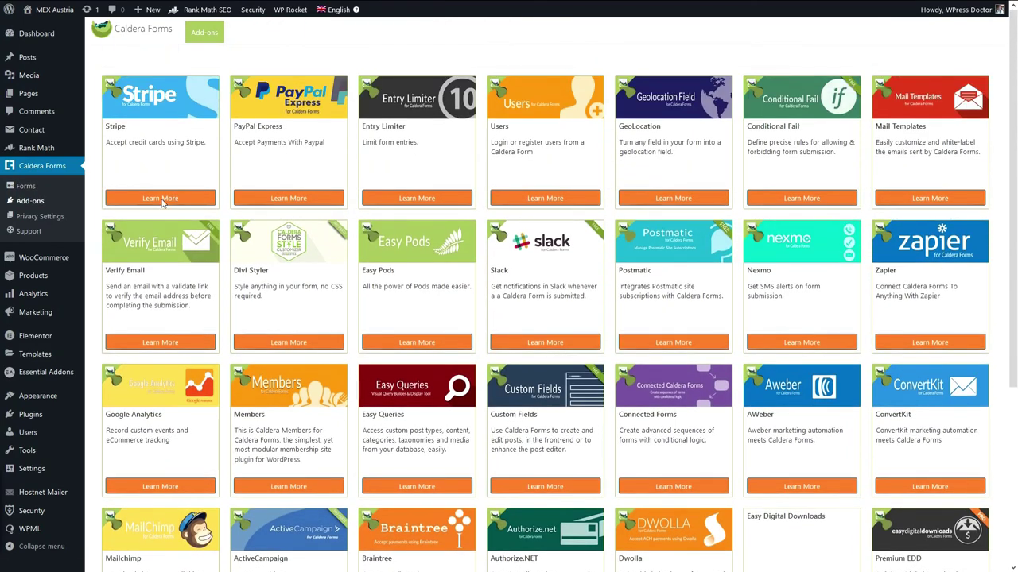
left_click(26, 185)
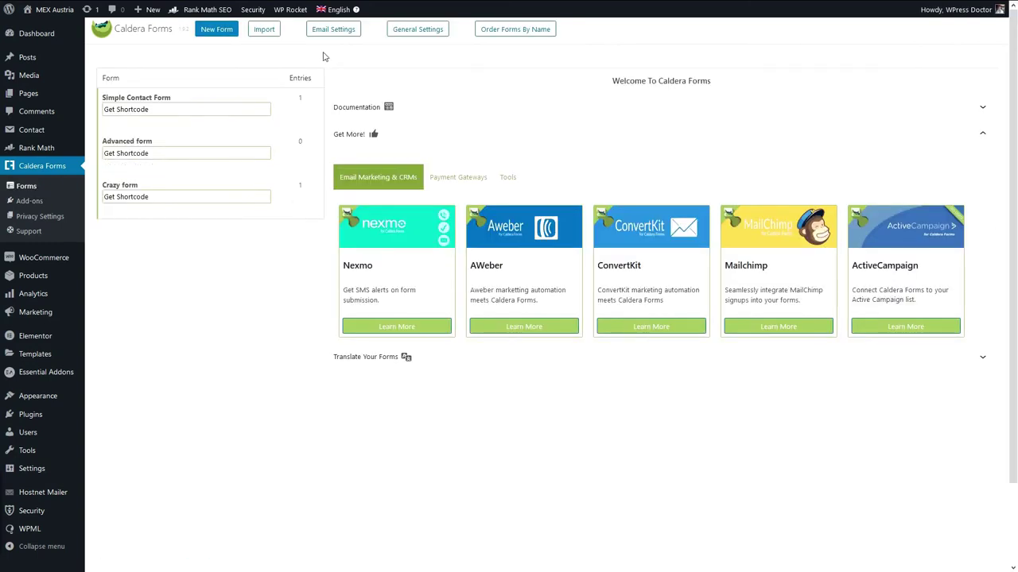
left_click(333, 32)
Try SendGrid in the Email System dropdown, then keep WordPress as the email system.
left_click(197, 206)
left_click(200, 236)
left_click(219, 209)
left_click(226, 220)
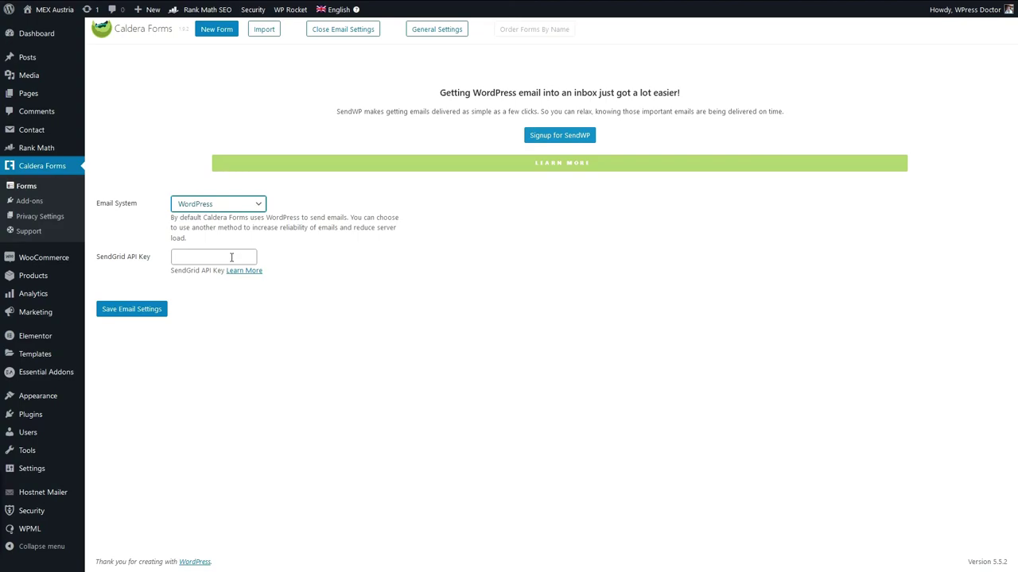
left_click(216, 205)
left_click(204, 221)
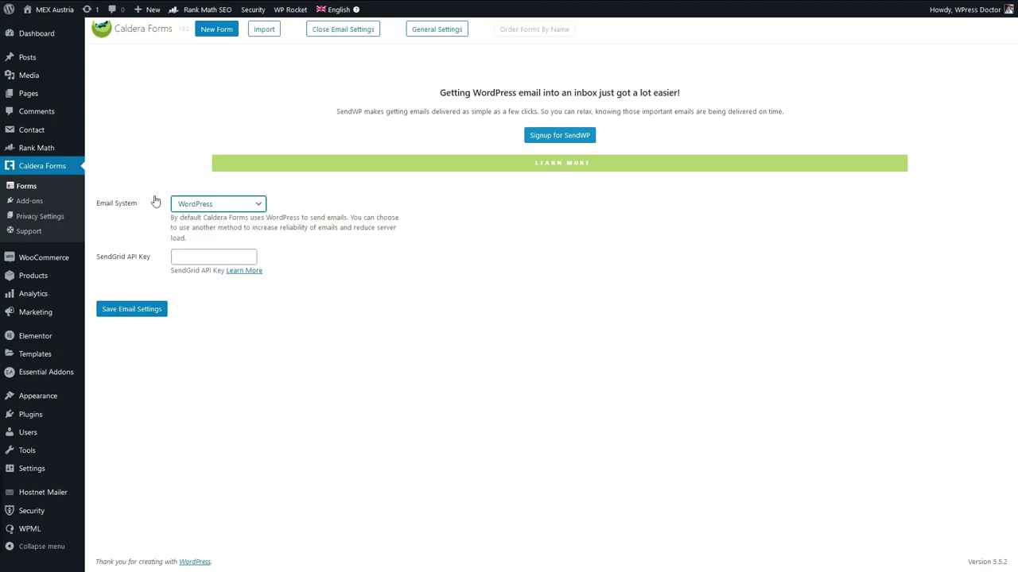